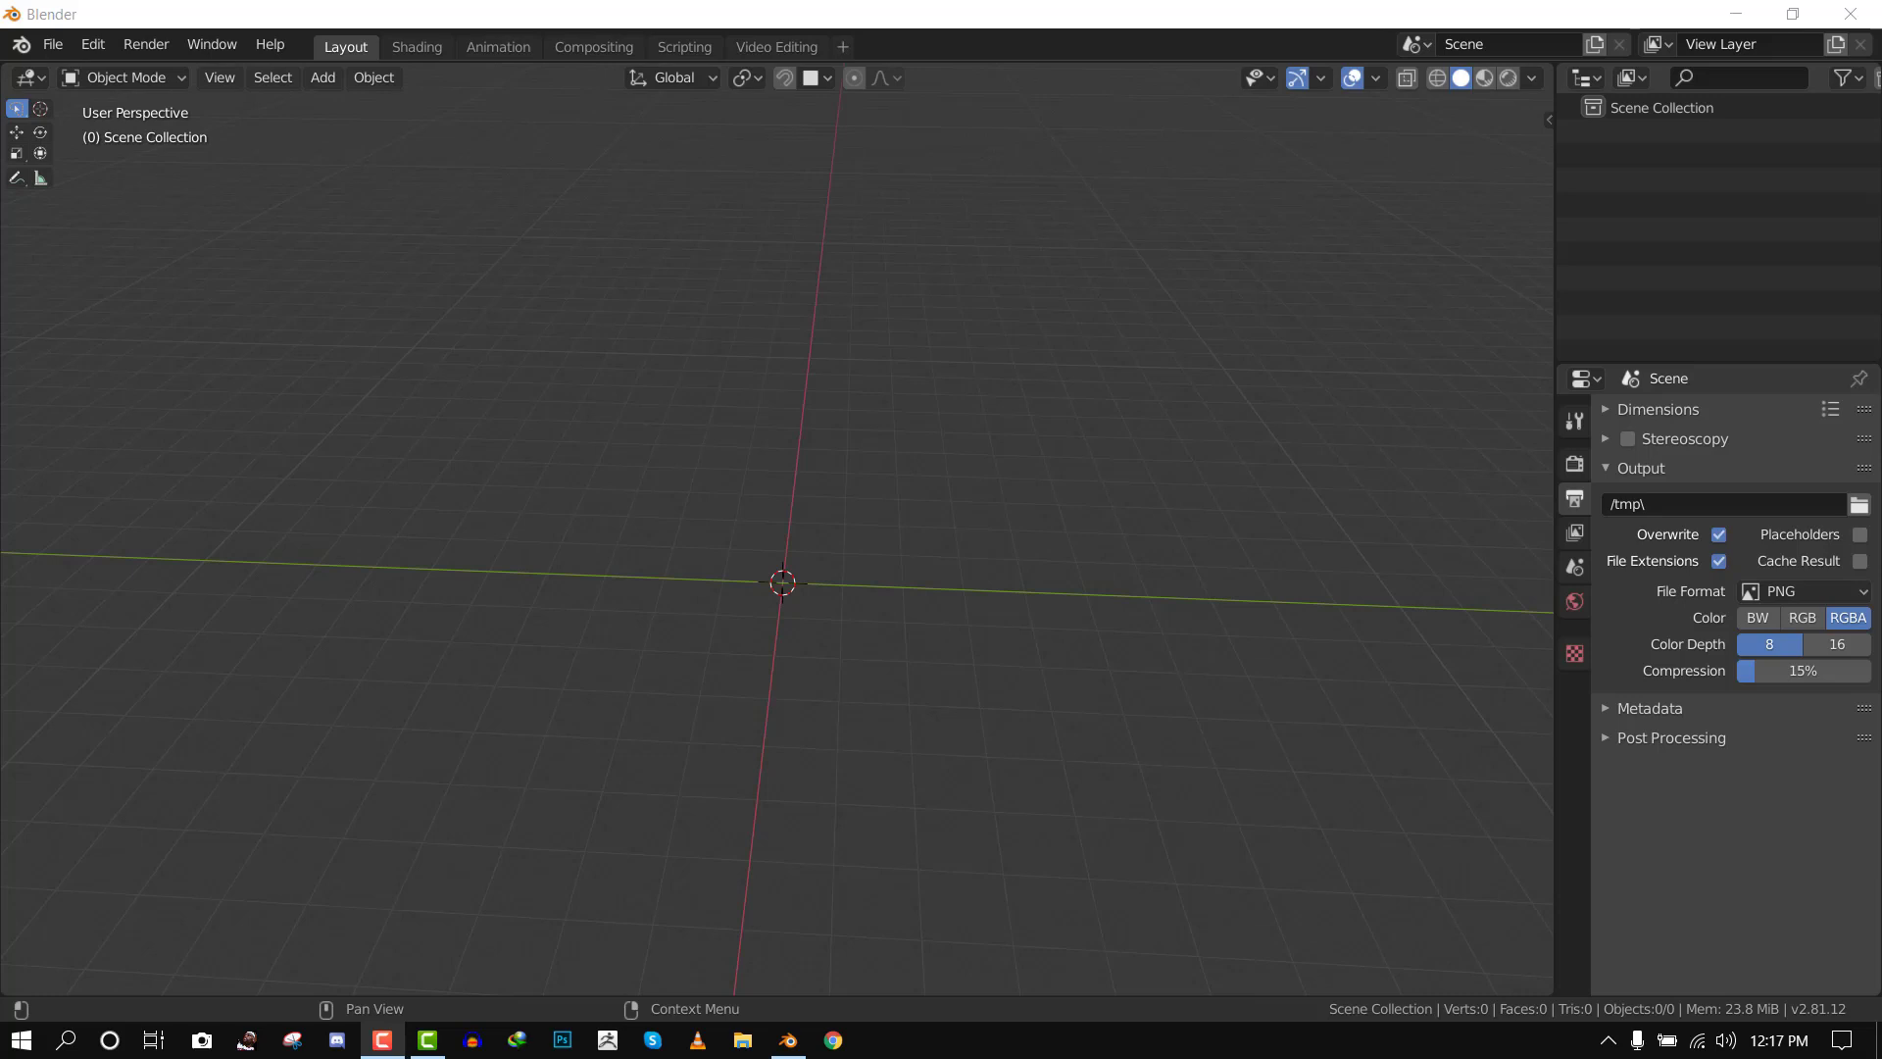
Add a UV sphere at the world origin in front view
{"action": "middle_click_drag", "start_coordinate": [1045, 644], "coordinate": [1116, 651]}
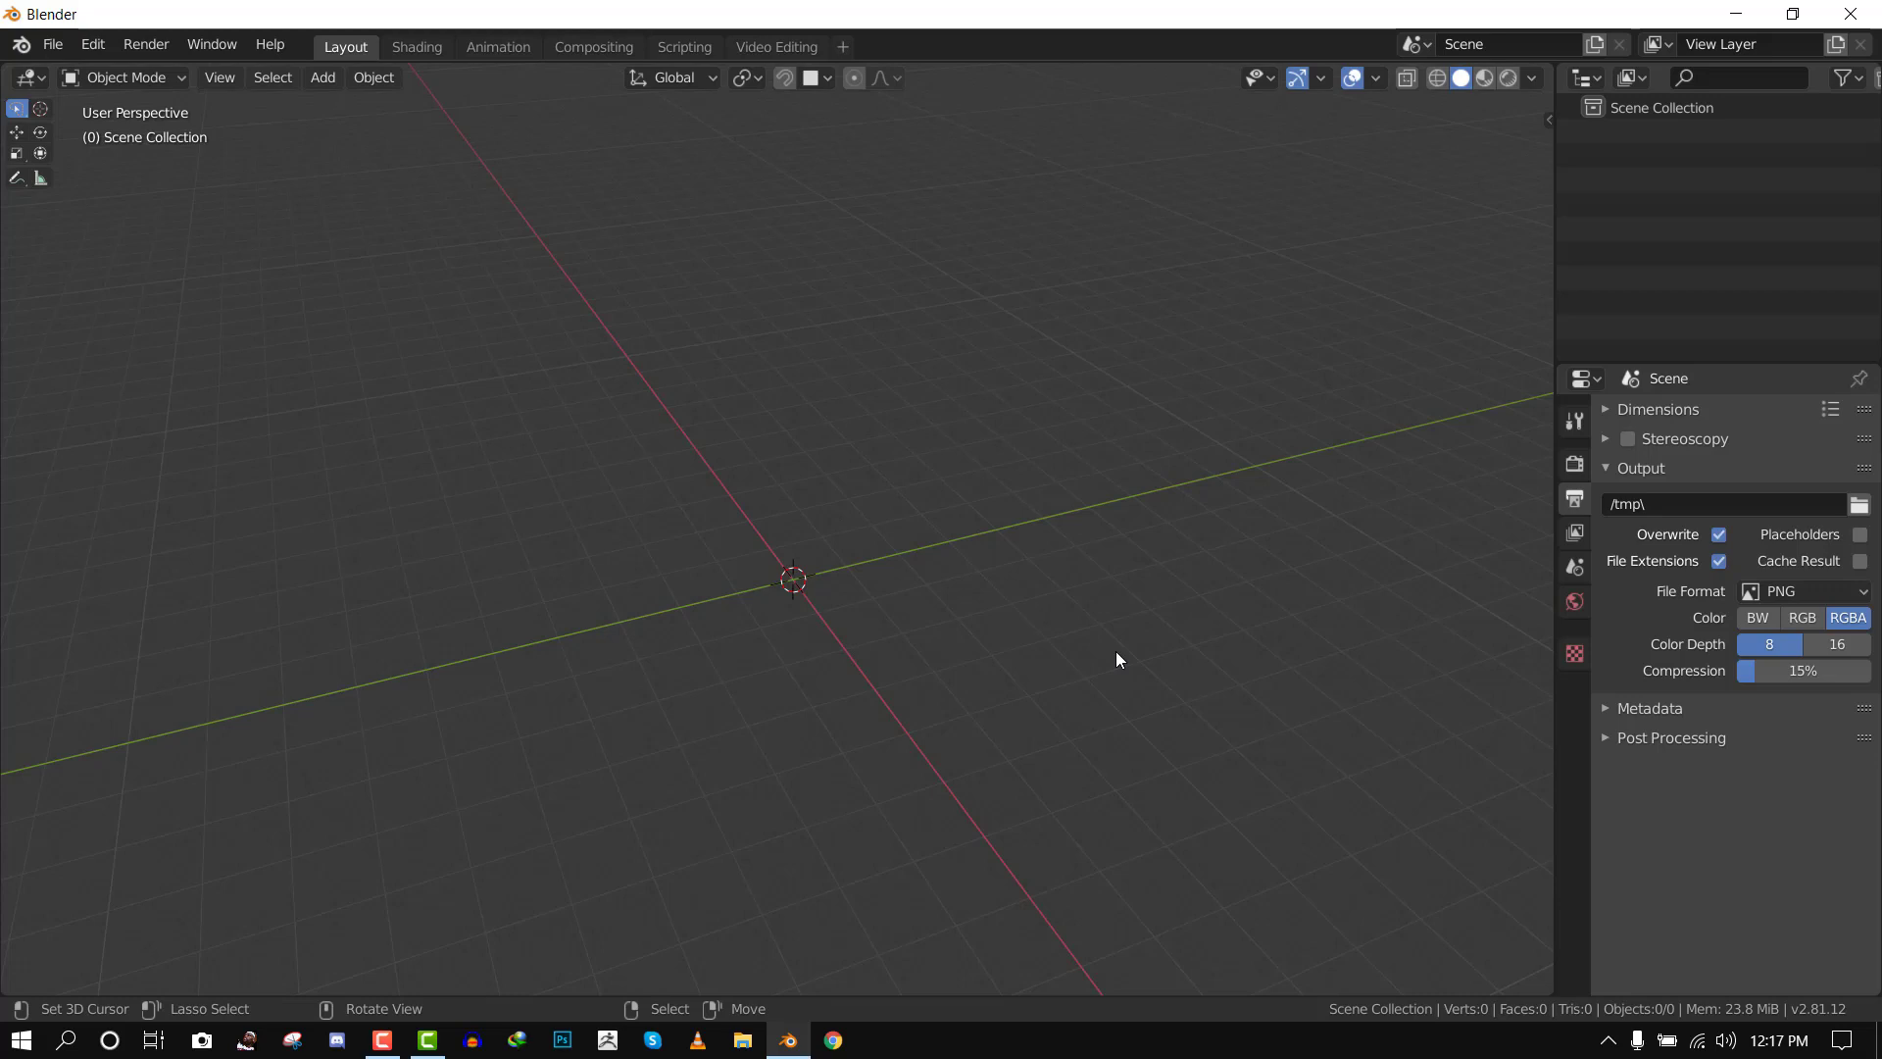
{"action": "key", "text": "KP_1"}
{"action": "key", "text": "shift+a"}
{"action": "mouse_move", "coordinate": [951, 291]}
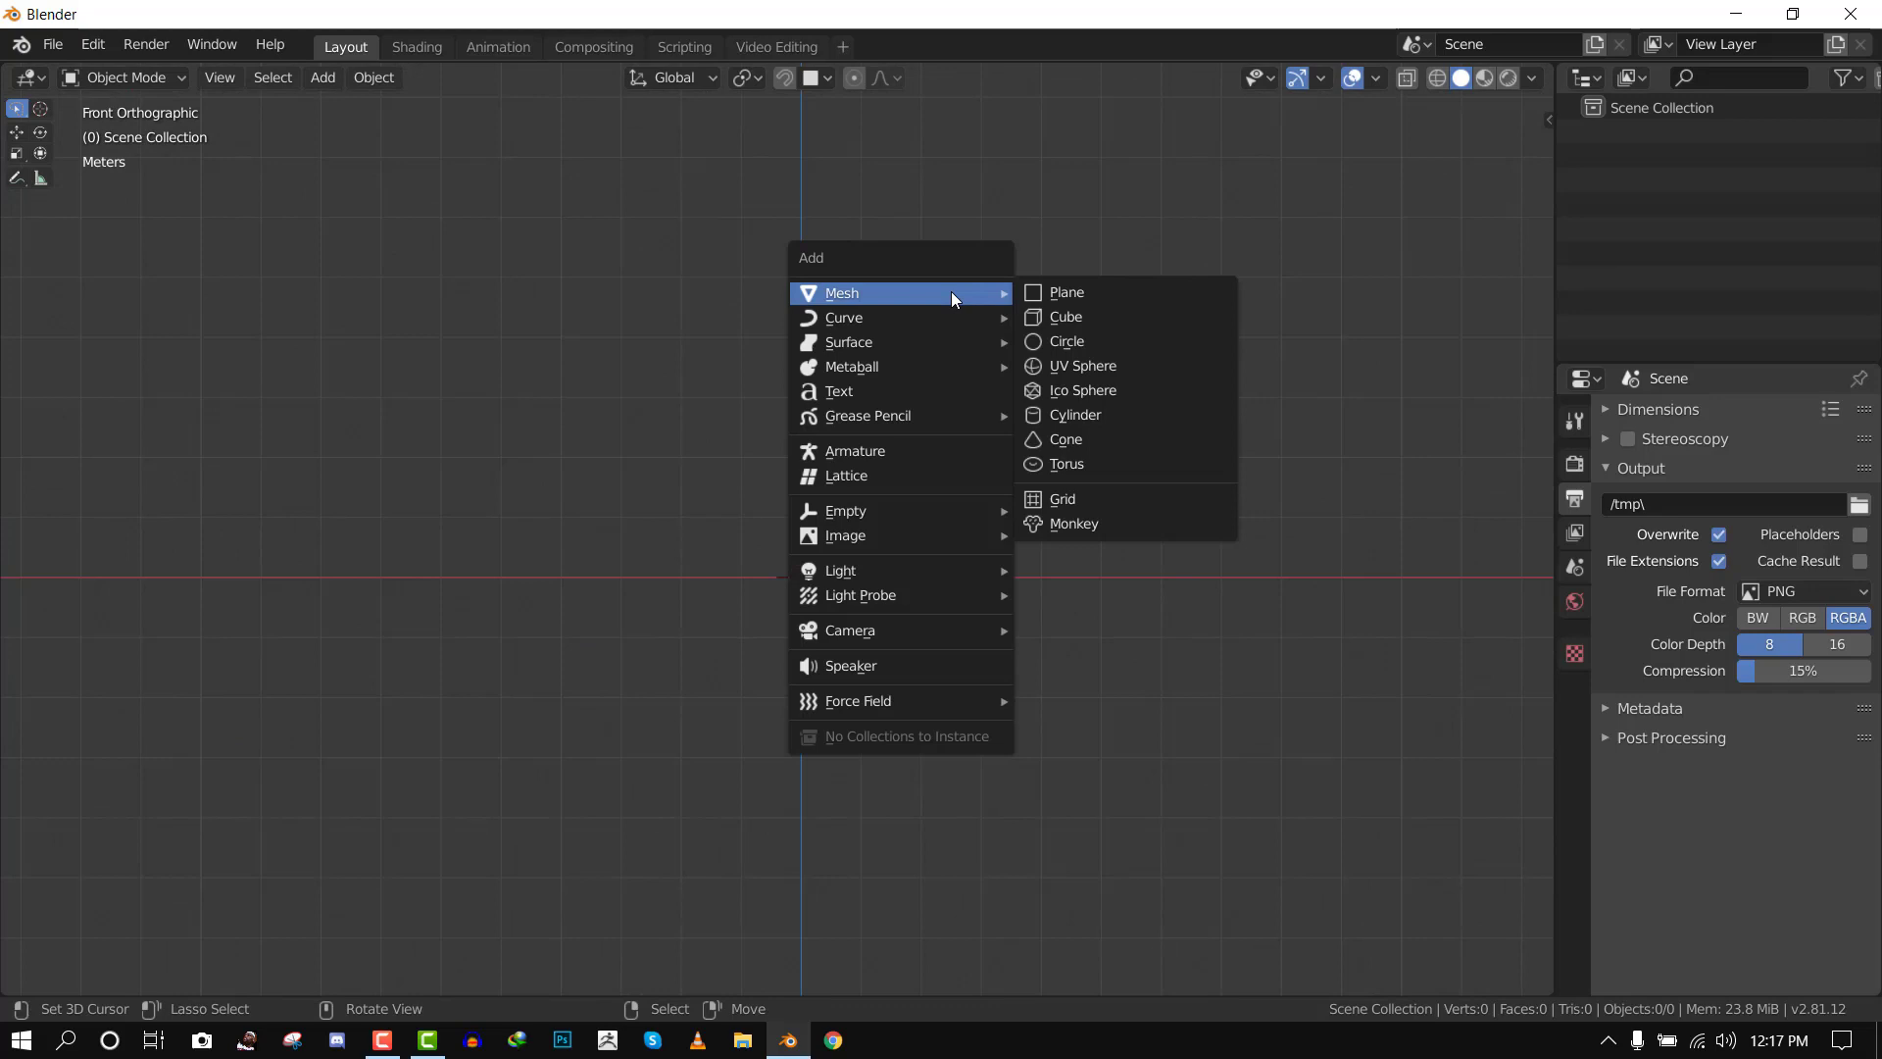
{"action": "left_click", "coordinate": [1056, 365]}
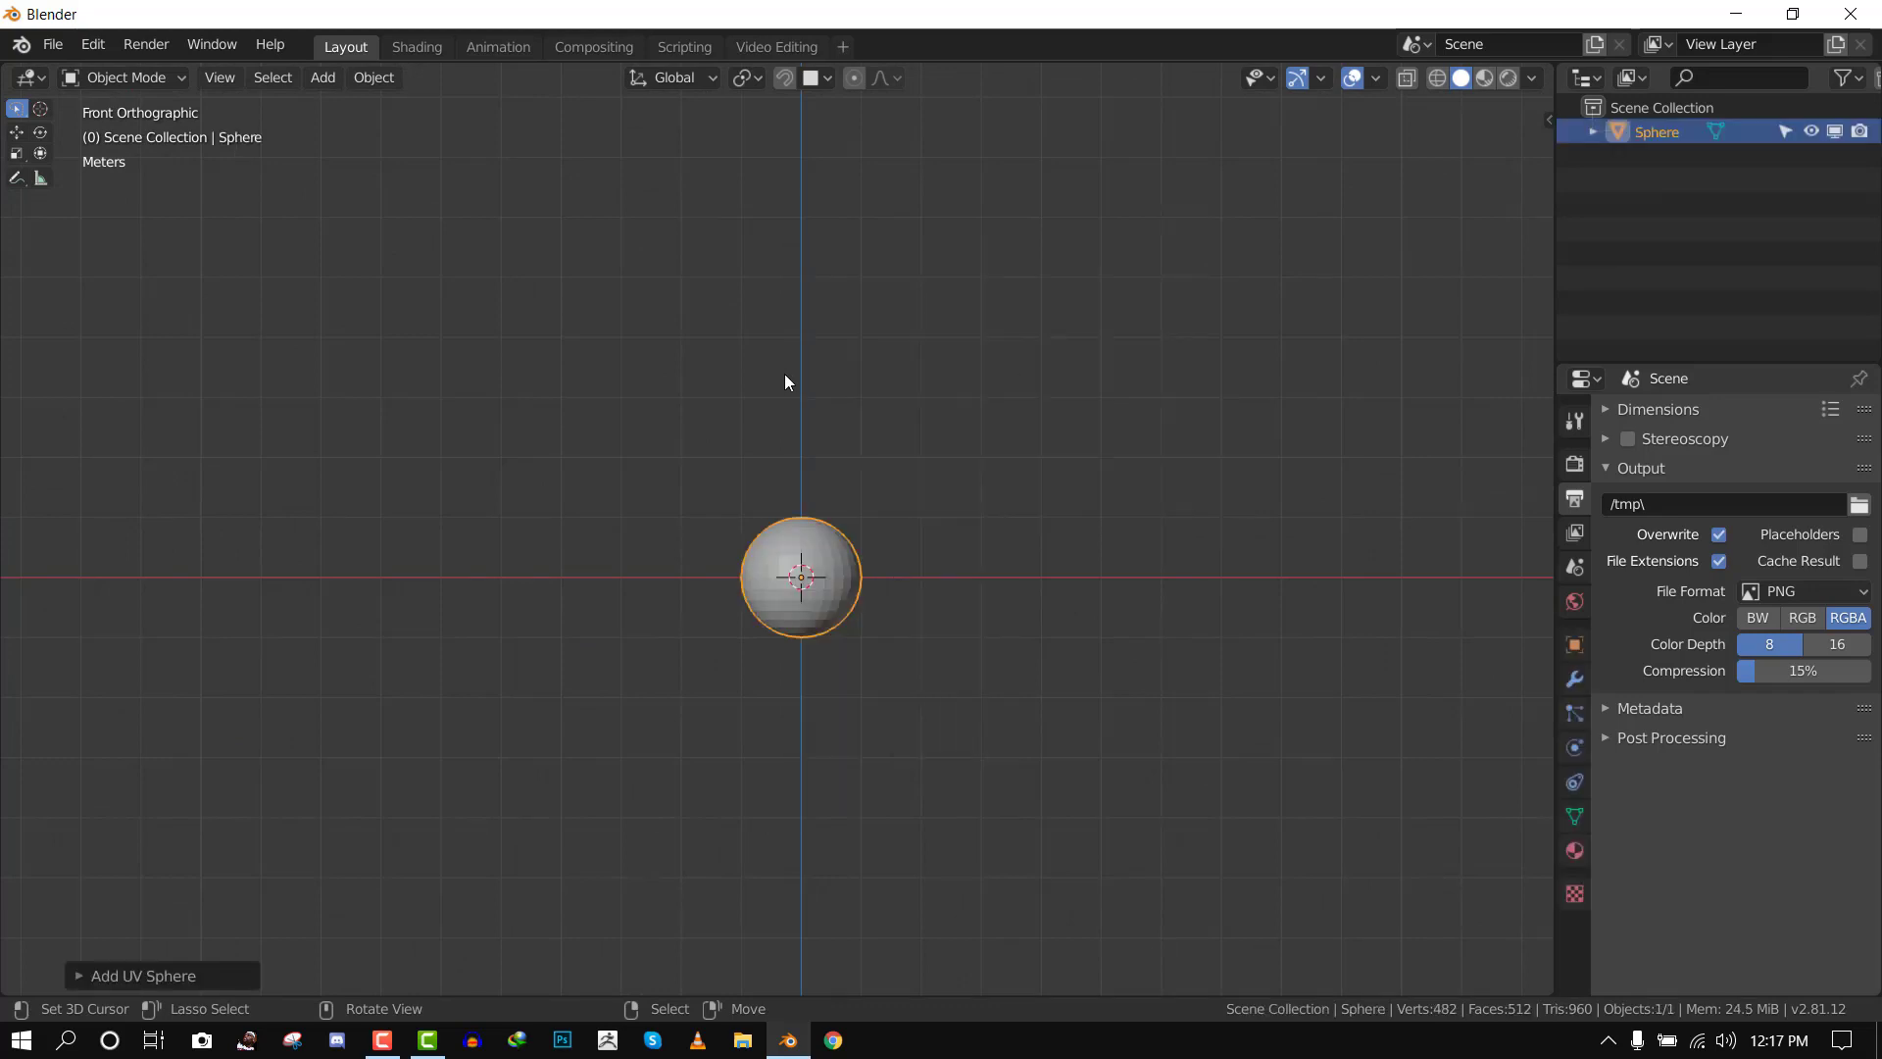
Move the sphere straight up along Z until its underside sits about on the ground line
{"action": "key", "text": "shift+space"}
{"action": "key", "text": "g"}
{"action": "left_click_drag", "start_coordinate": [801, 478], "coordinate": [801, 426]}
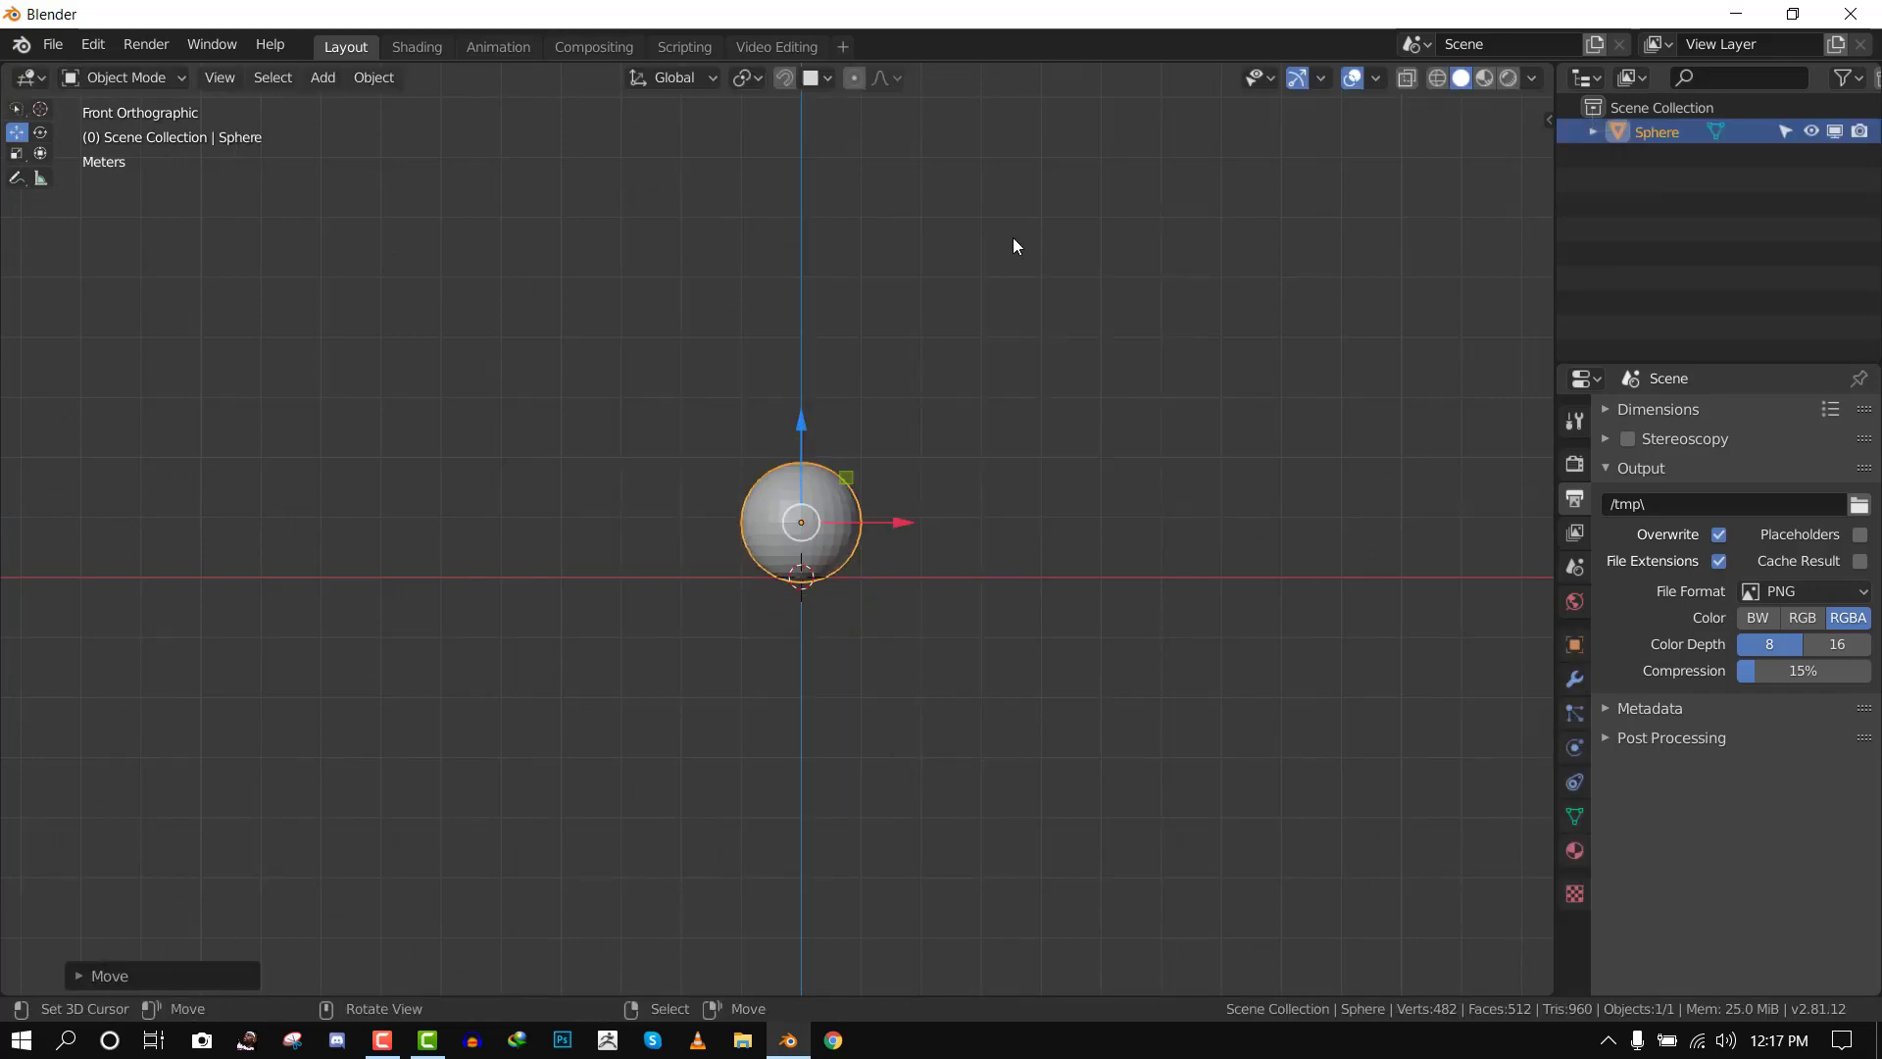
Add a Bezier curve and place it just above the top of the sphere
{"action": "middle_click_drag", "start_coordinate": [1014, 240], "coordinate": [834, 342]}
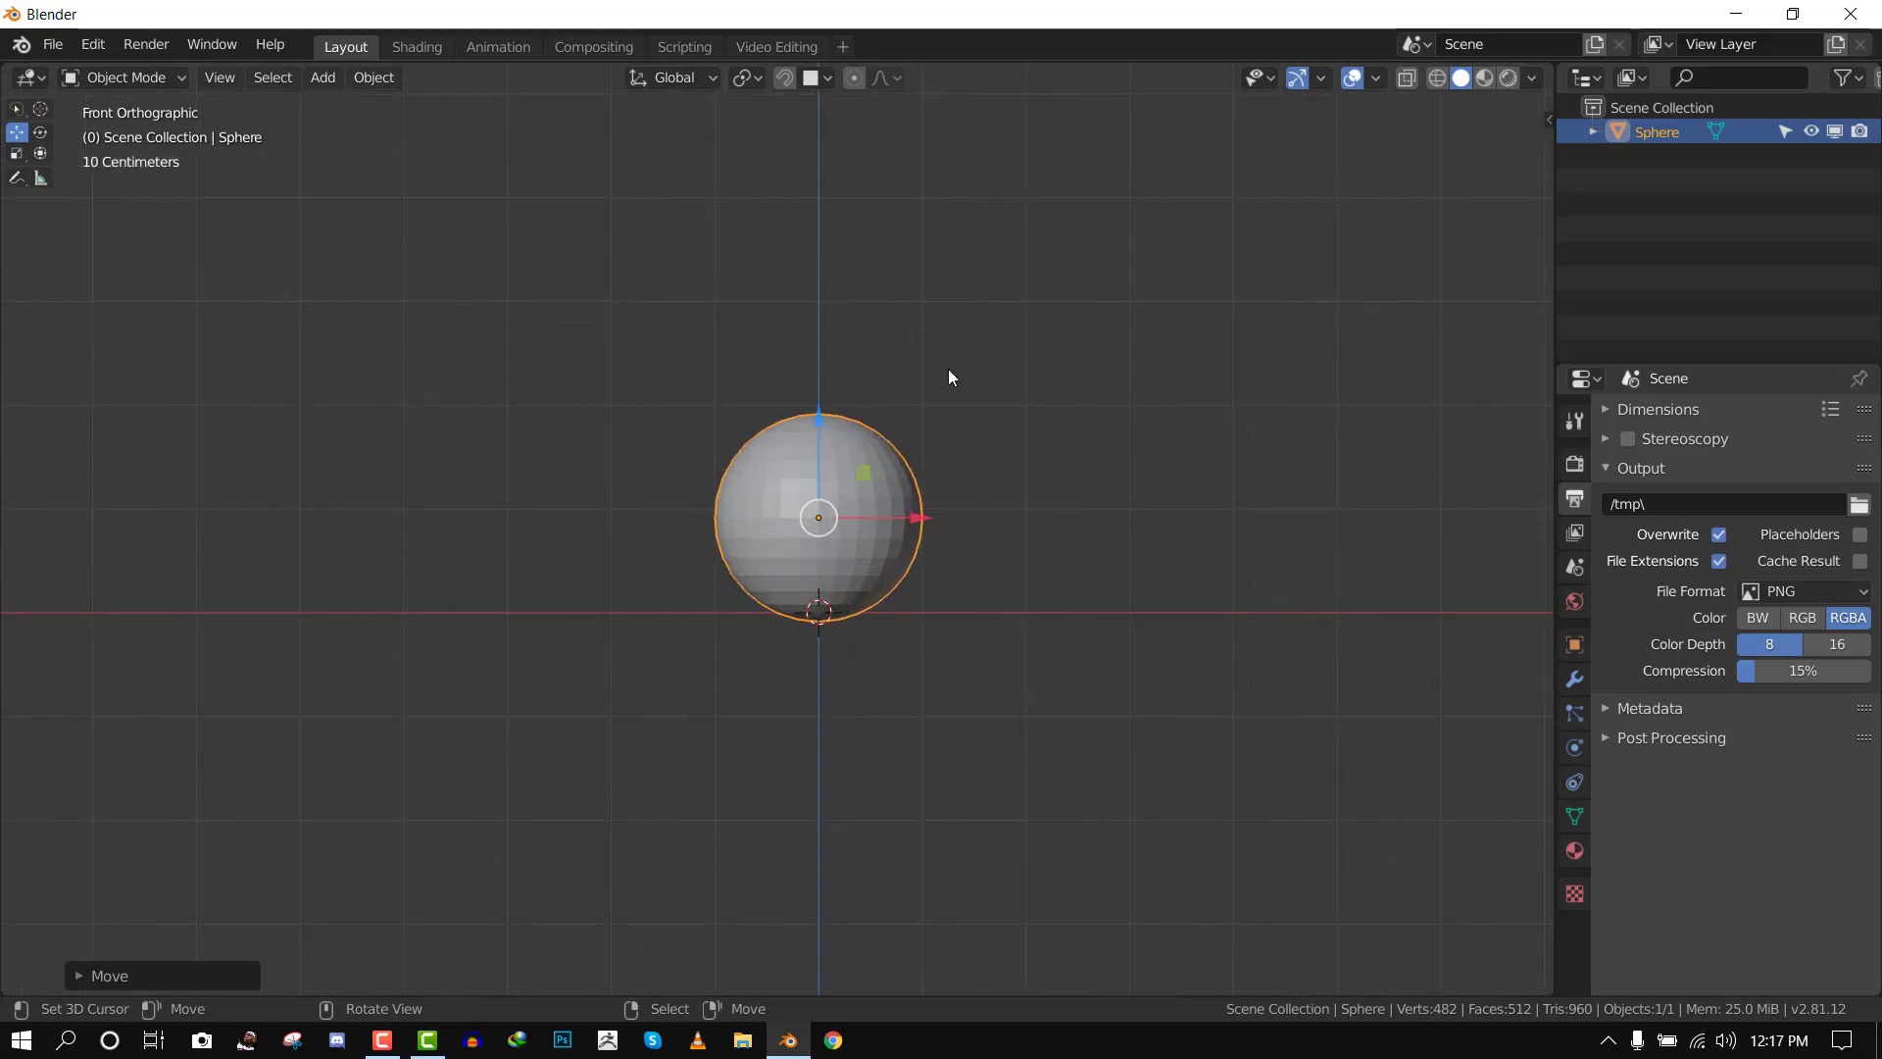
{"action": "key", "text": "shift+a"}
{"action": "mouse_move", "coordinate": [980, 334]}
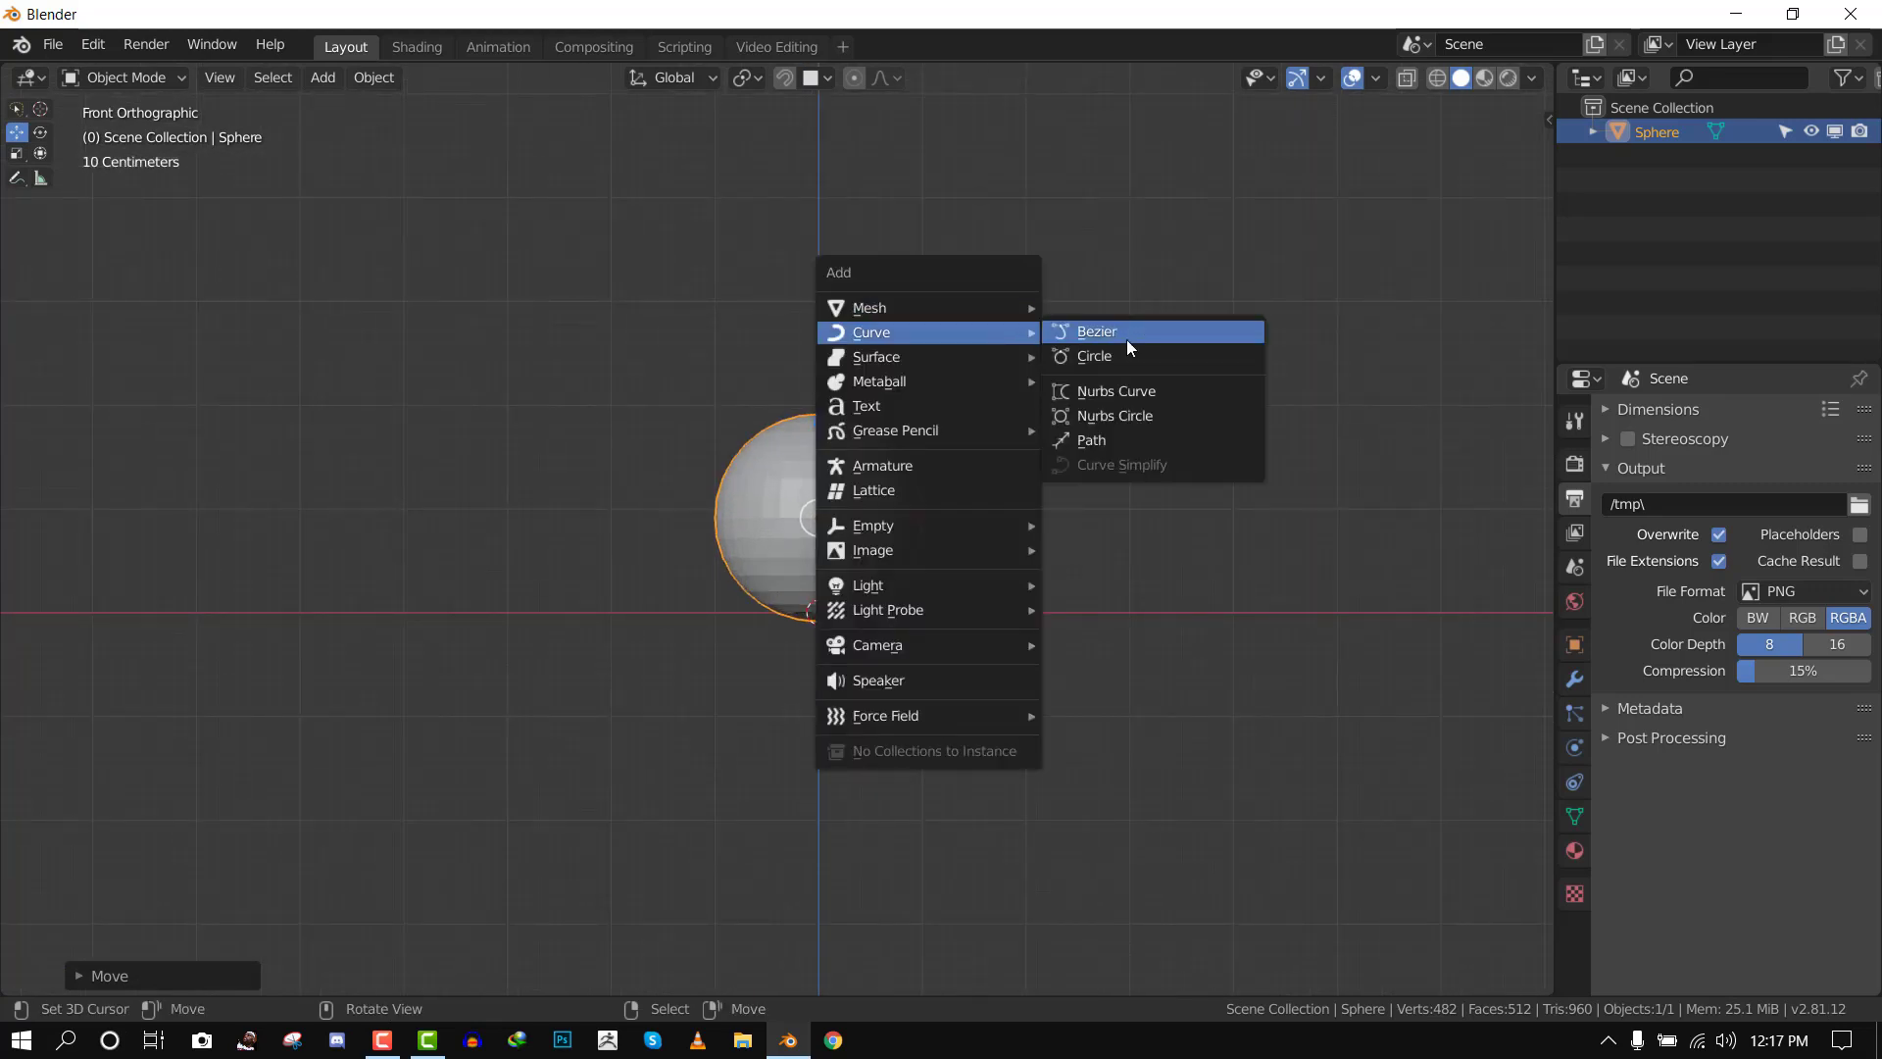
{"action": "left_click", "coordinate": [1126, 333]}
{"action": "key", "text": "g"}
{"action": "left_click", "coordinate": [942, 379]}
In the curve's edit mode, hide the handles and normals overlays and set the handle type of all points to Automatic
{"action": "key", "text": "Tab"}
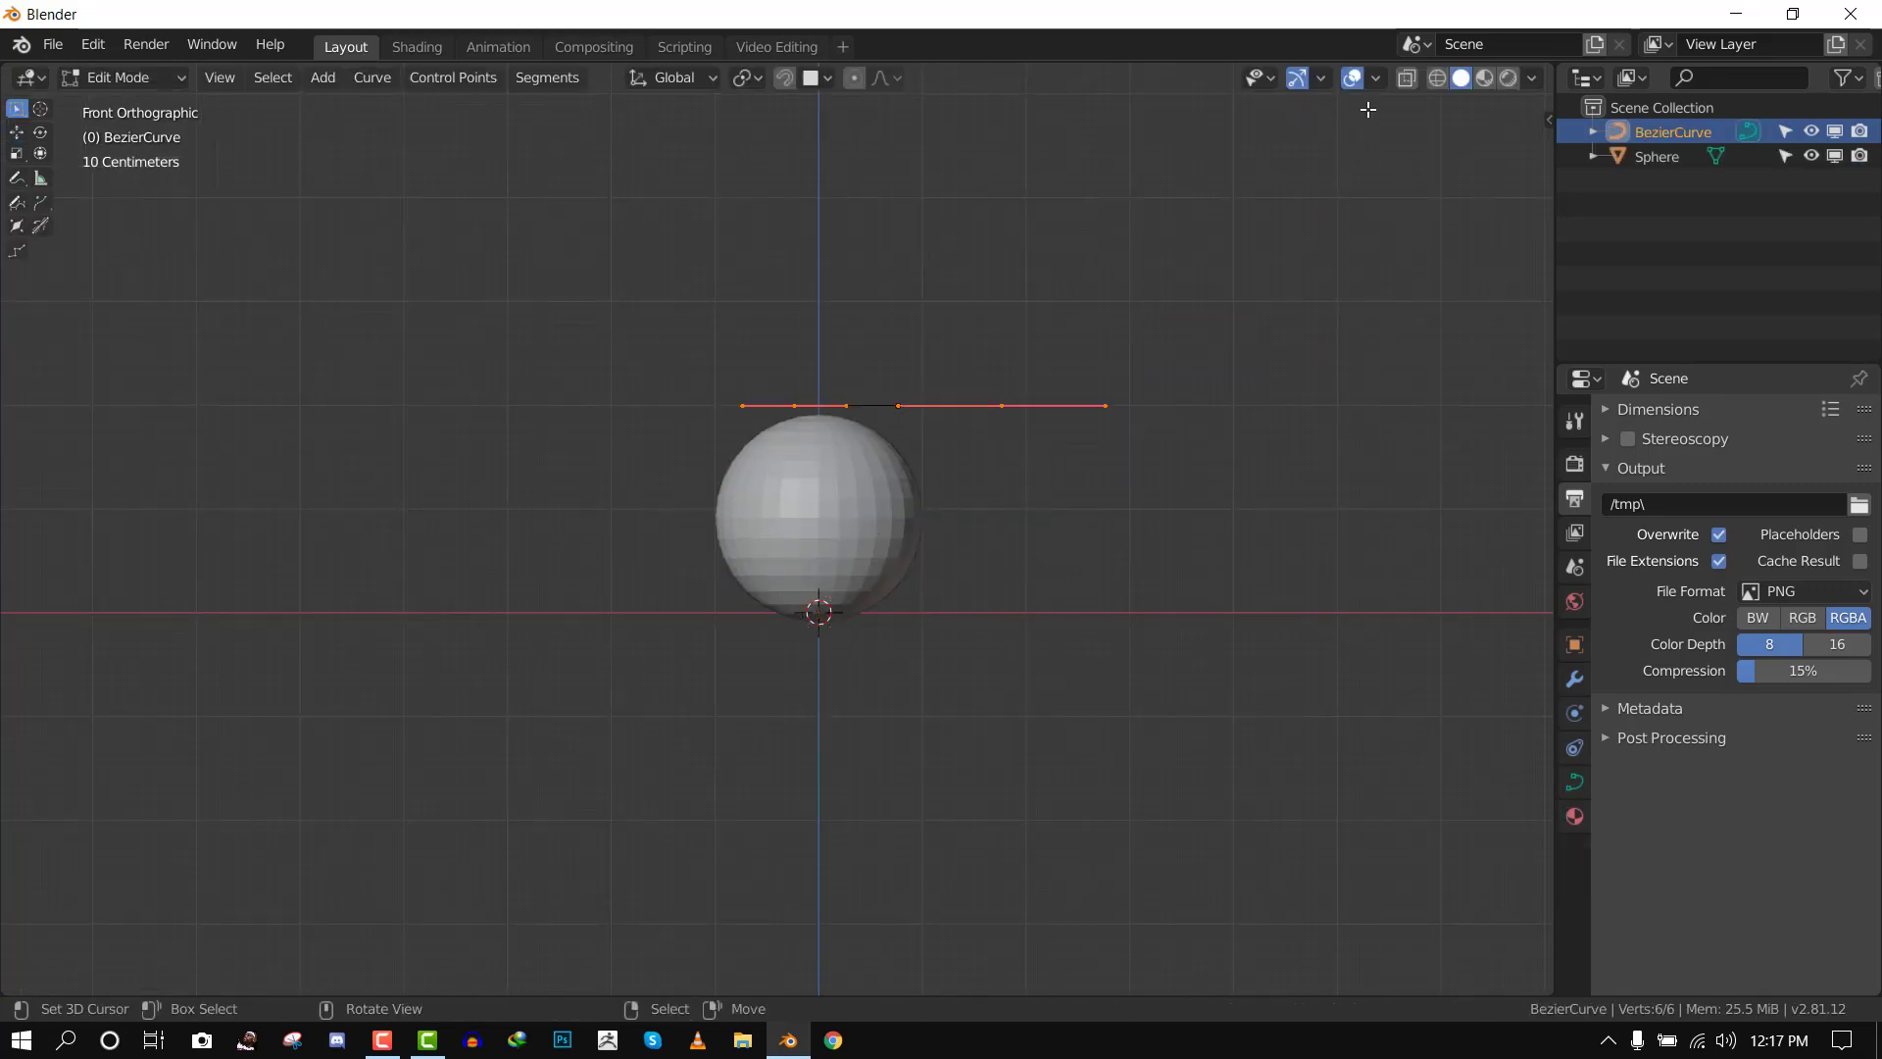
{"action": "left_click", "coordinate": [1377, 80]}
{"action": "left_click", "coordinate": [1224, 626]}
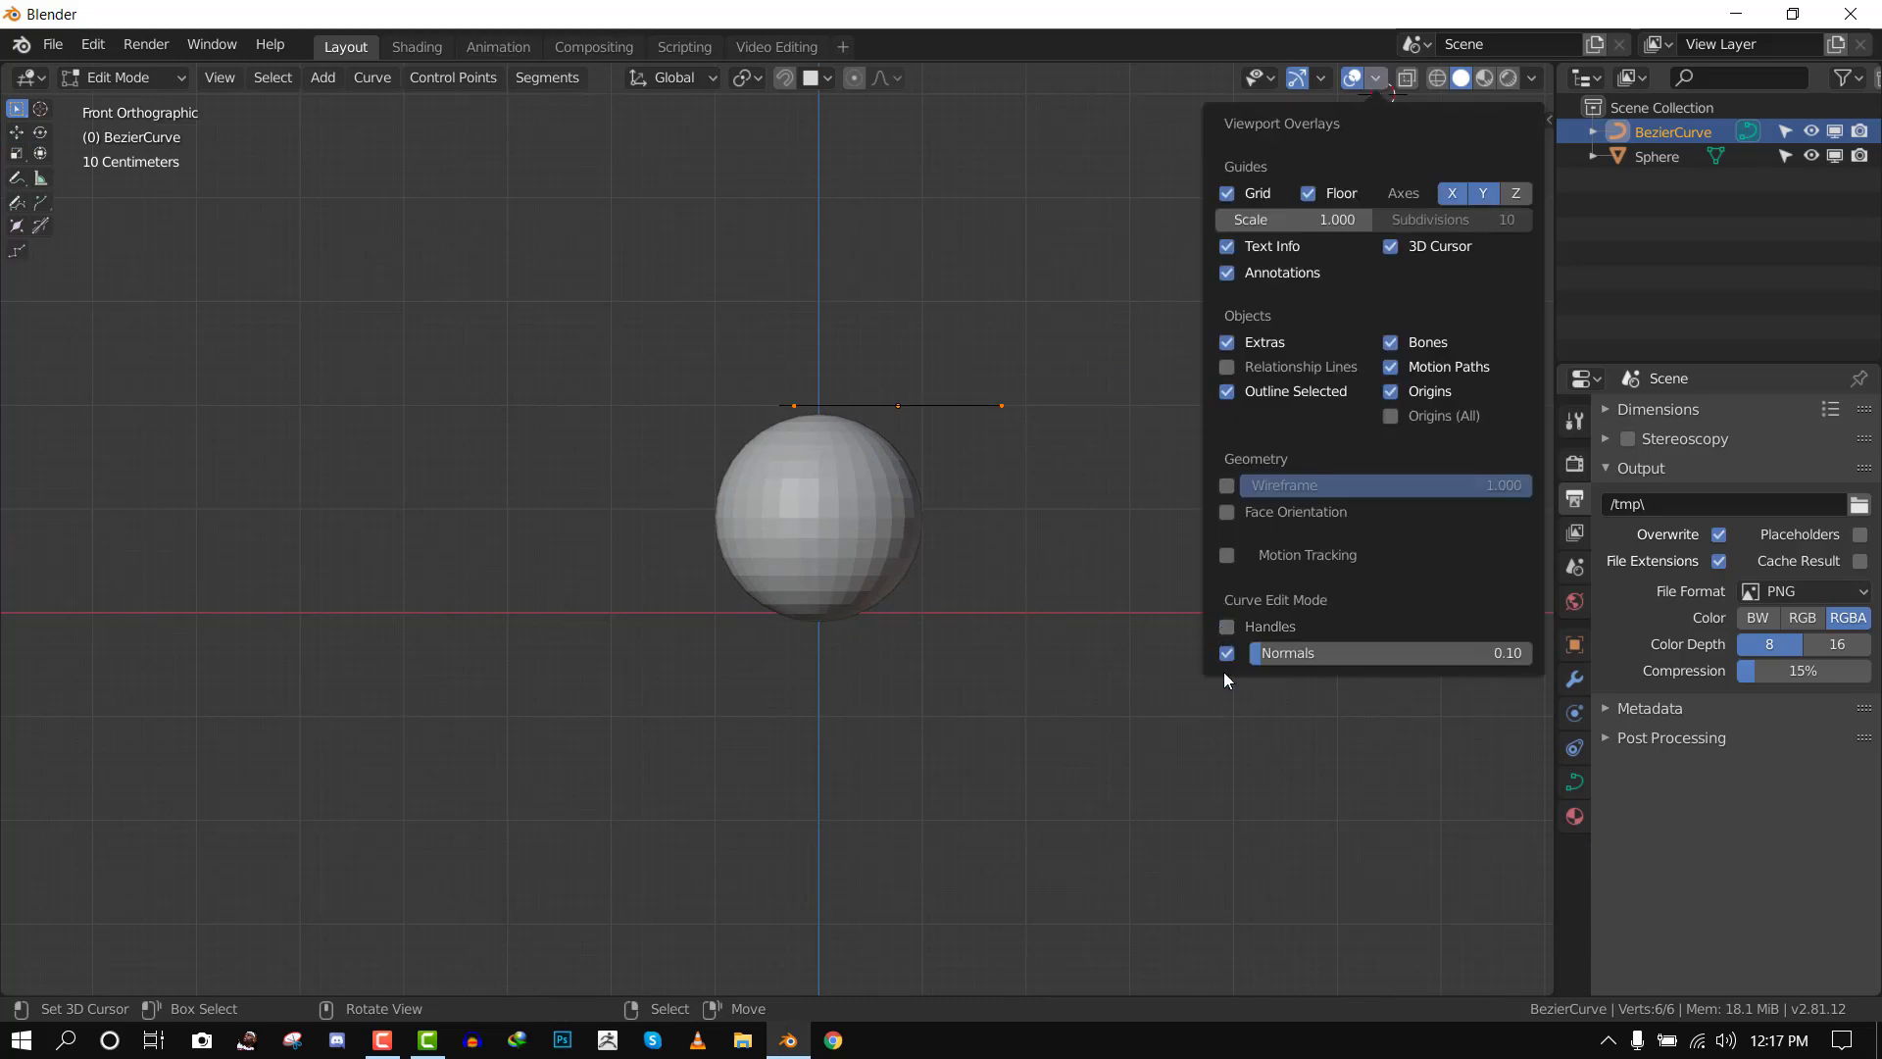
{"action": "left_click", "coordinate": [1227, 653]}
{"action": "key", "text": "v"}
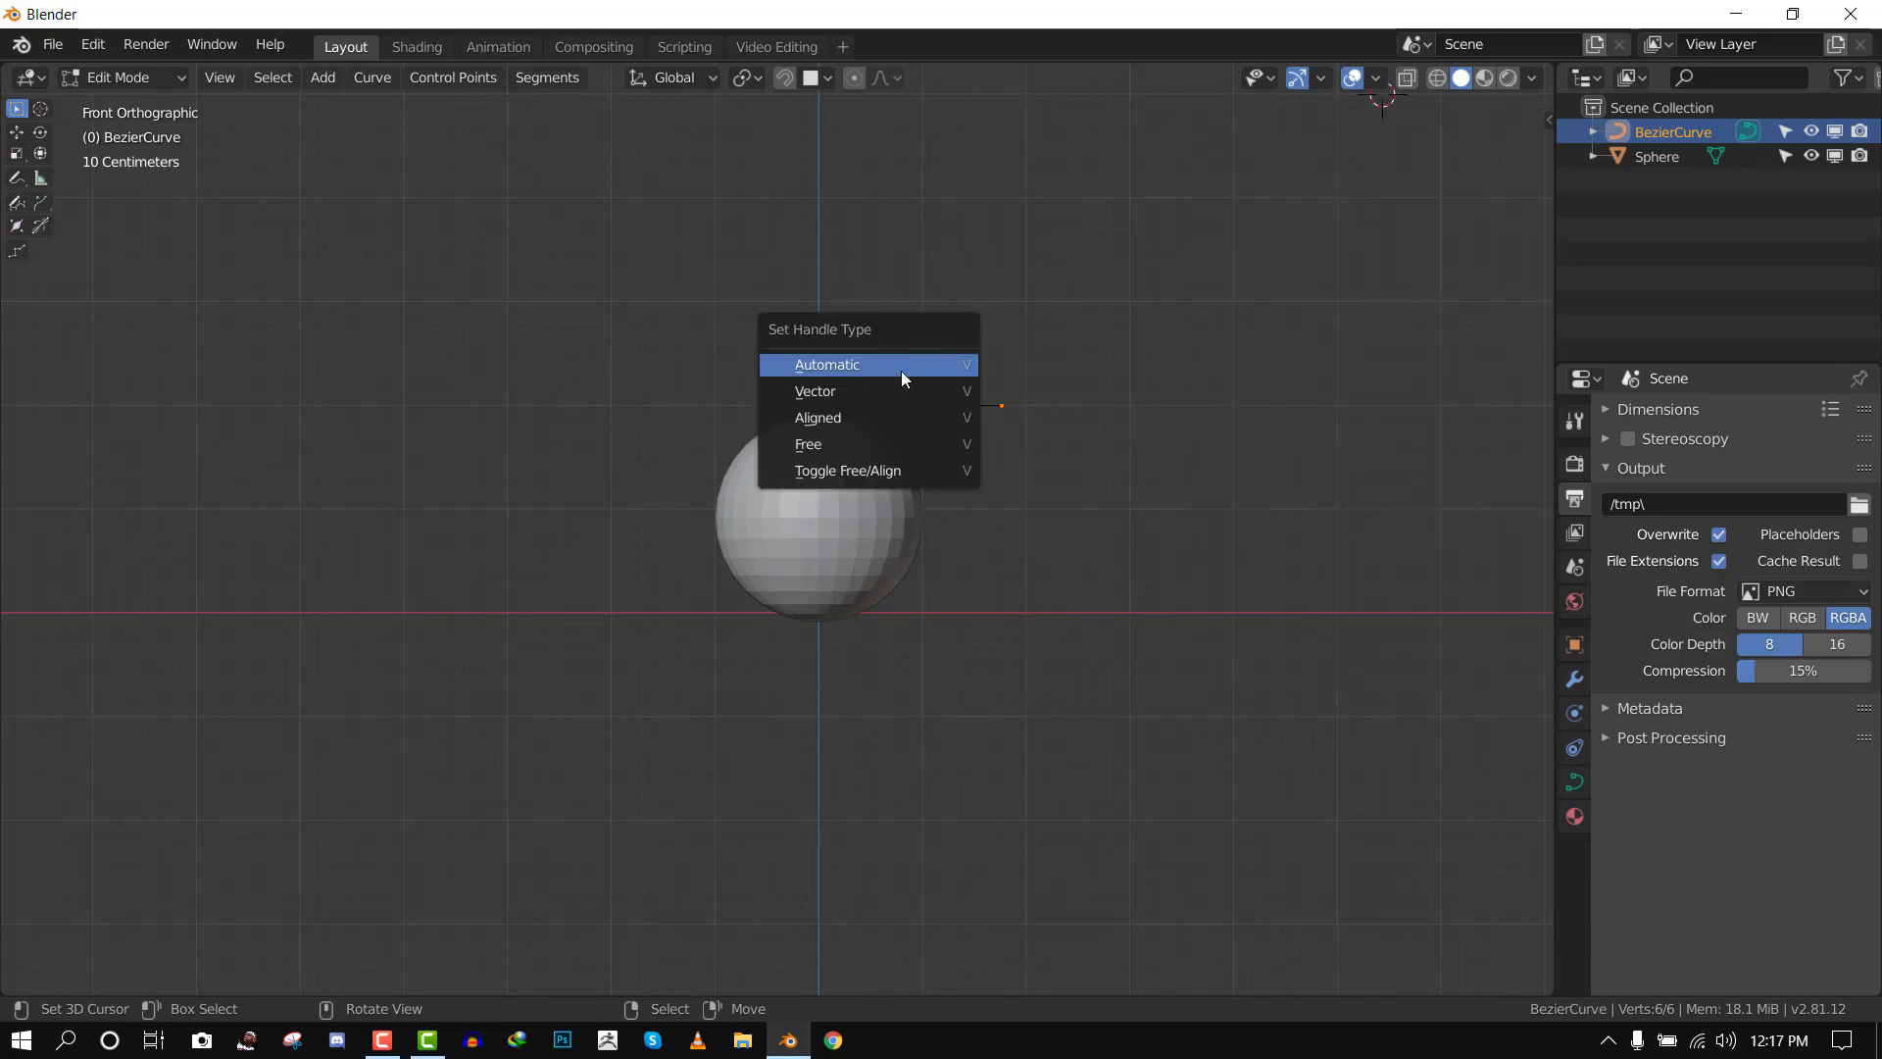
{"action": "left_click", "coordinate": [902, 369]}
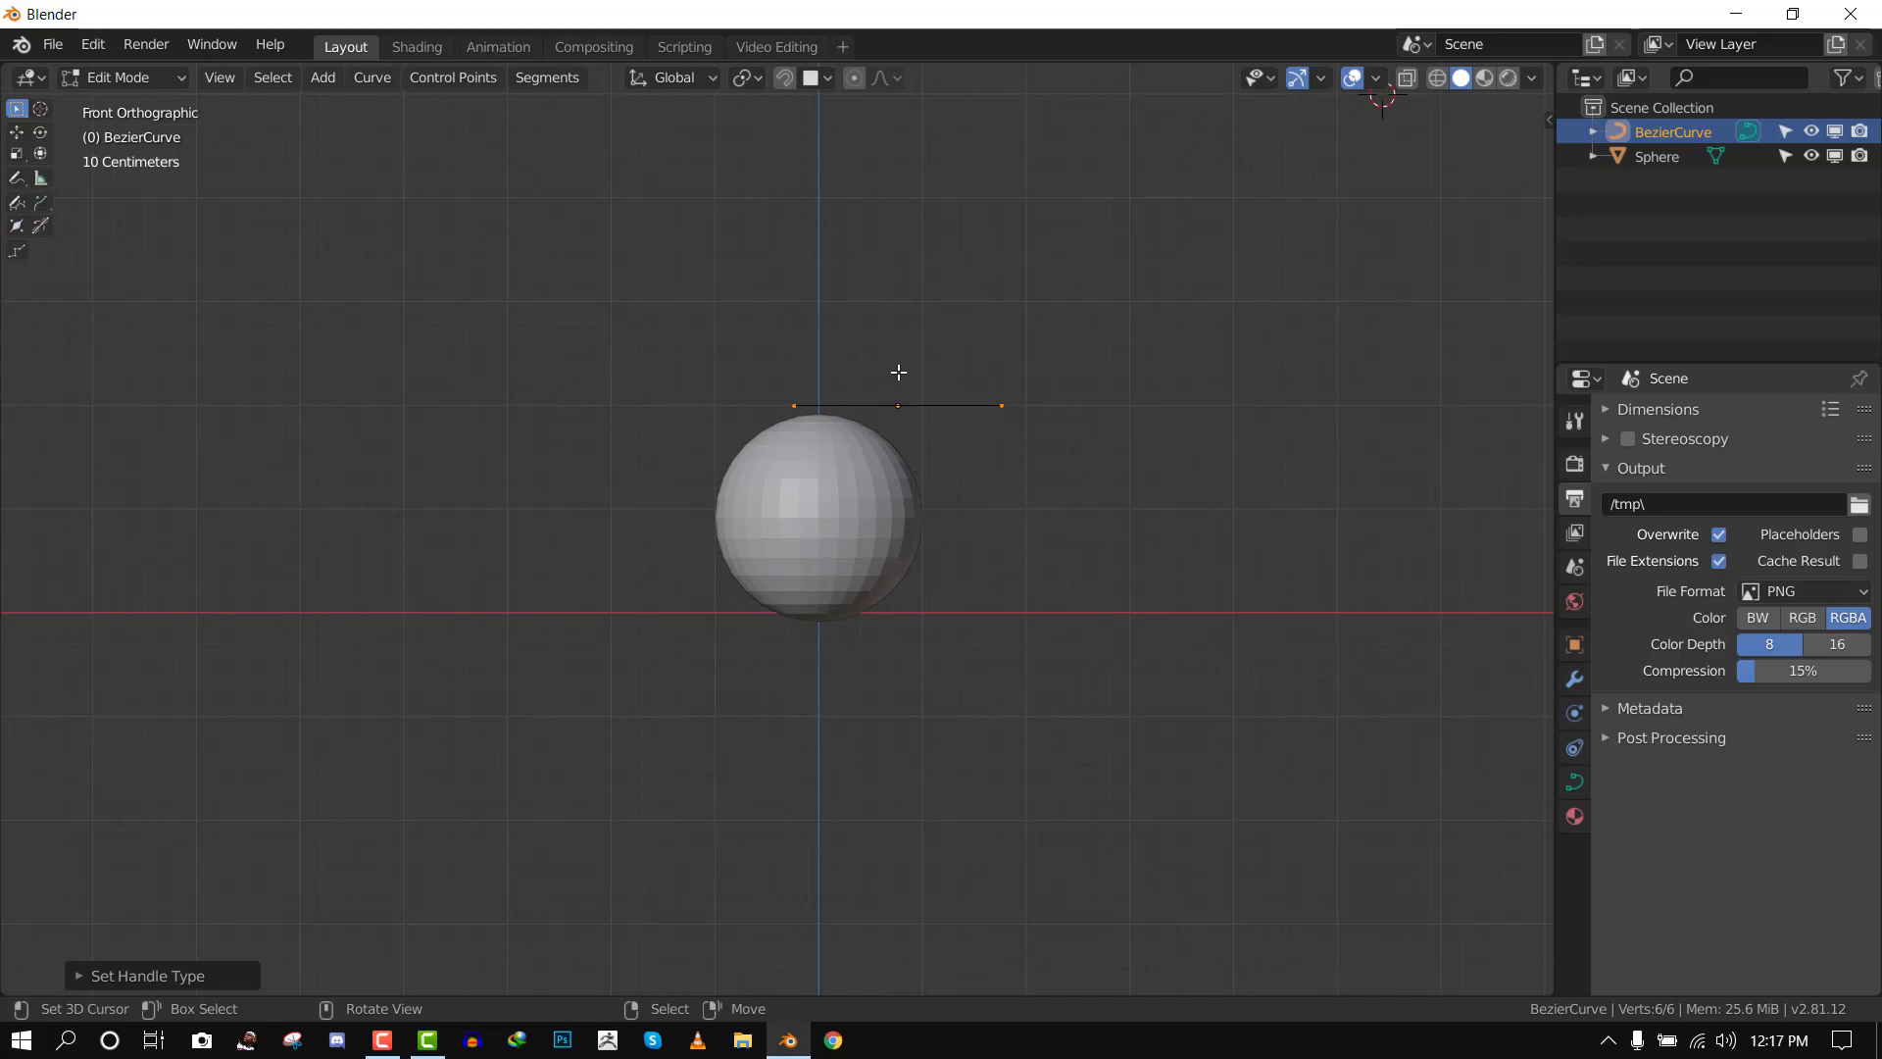
Move the curve's start point just inside the sphere's top and its end point diagonally up and outward from the sphere
{"action": "left_click", "coordinate": [809, 406]}
{"action": "key", "text": "g"}
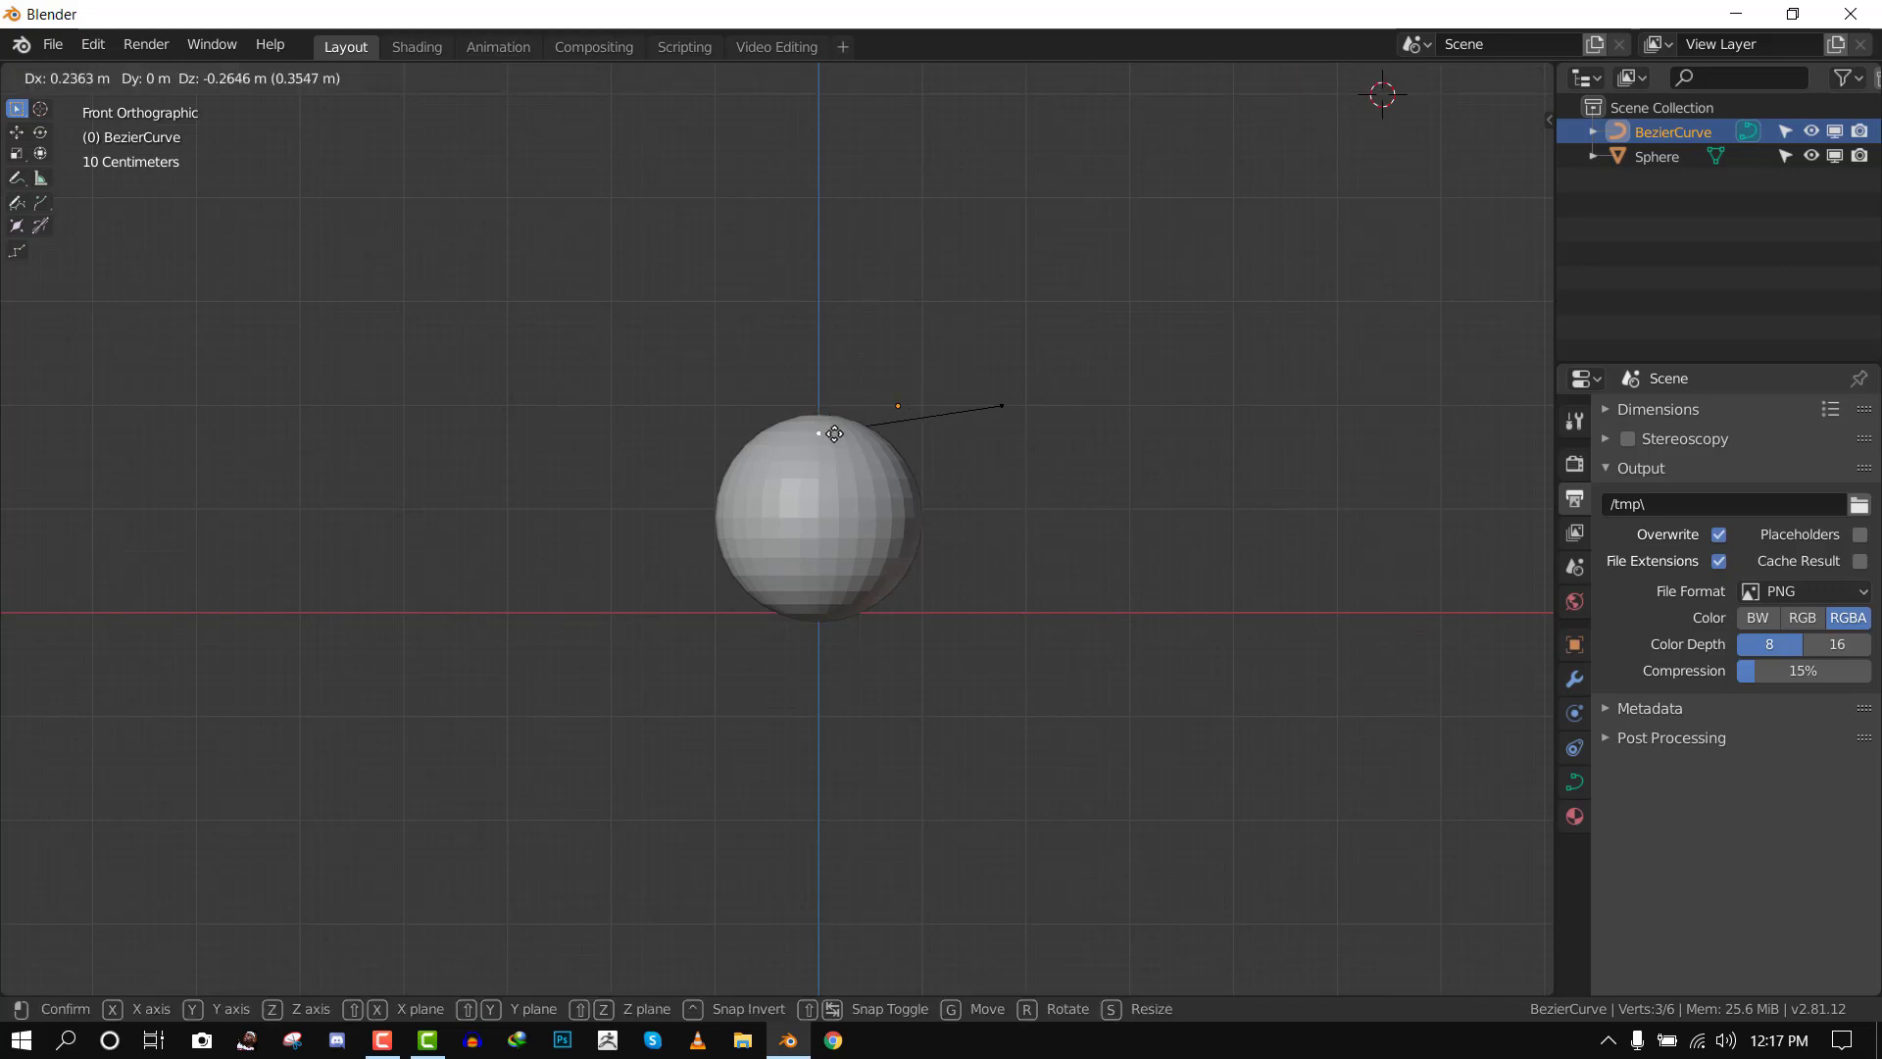
{"action": "left_click", "coordinate": [835, 434]}
{"action": "key", "text": "g"}
{"action": "left_click", "coordinate": [897, 339]}
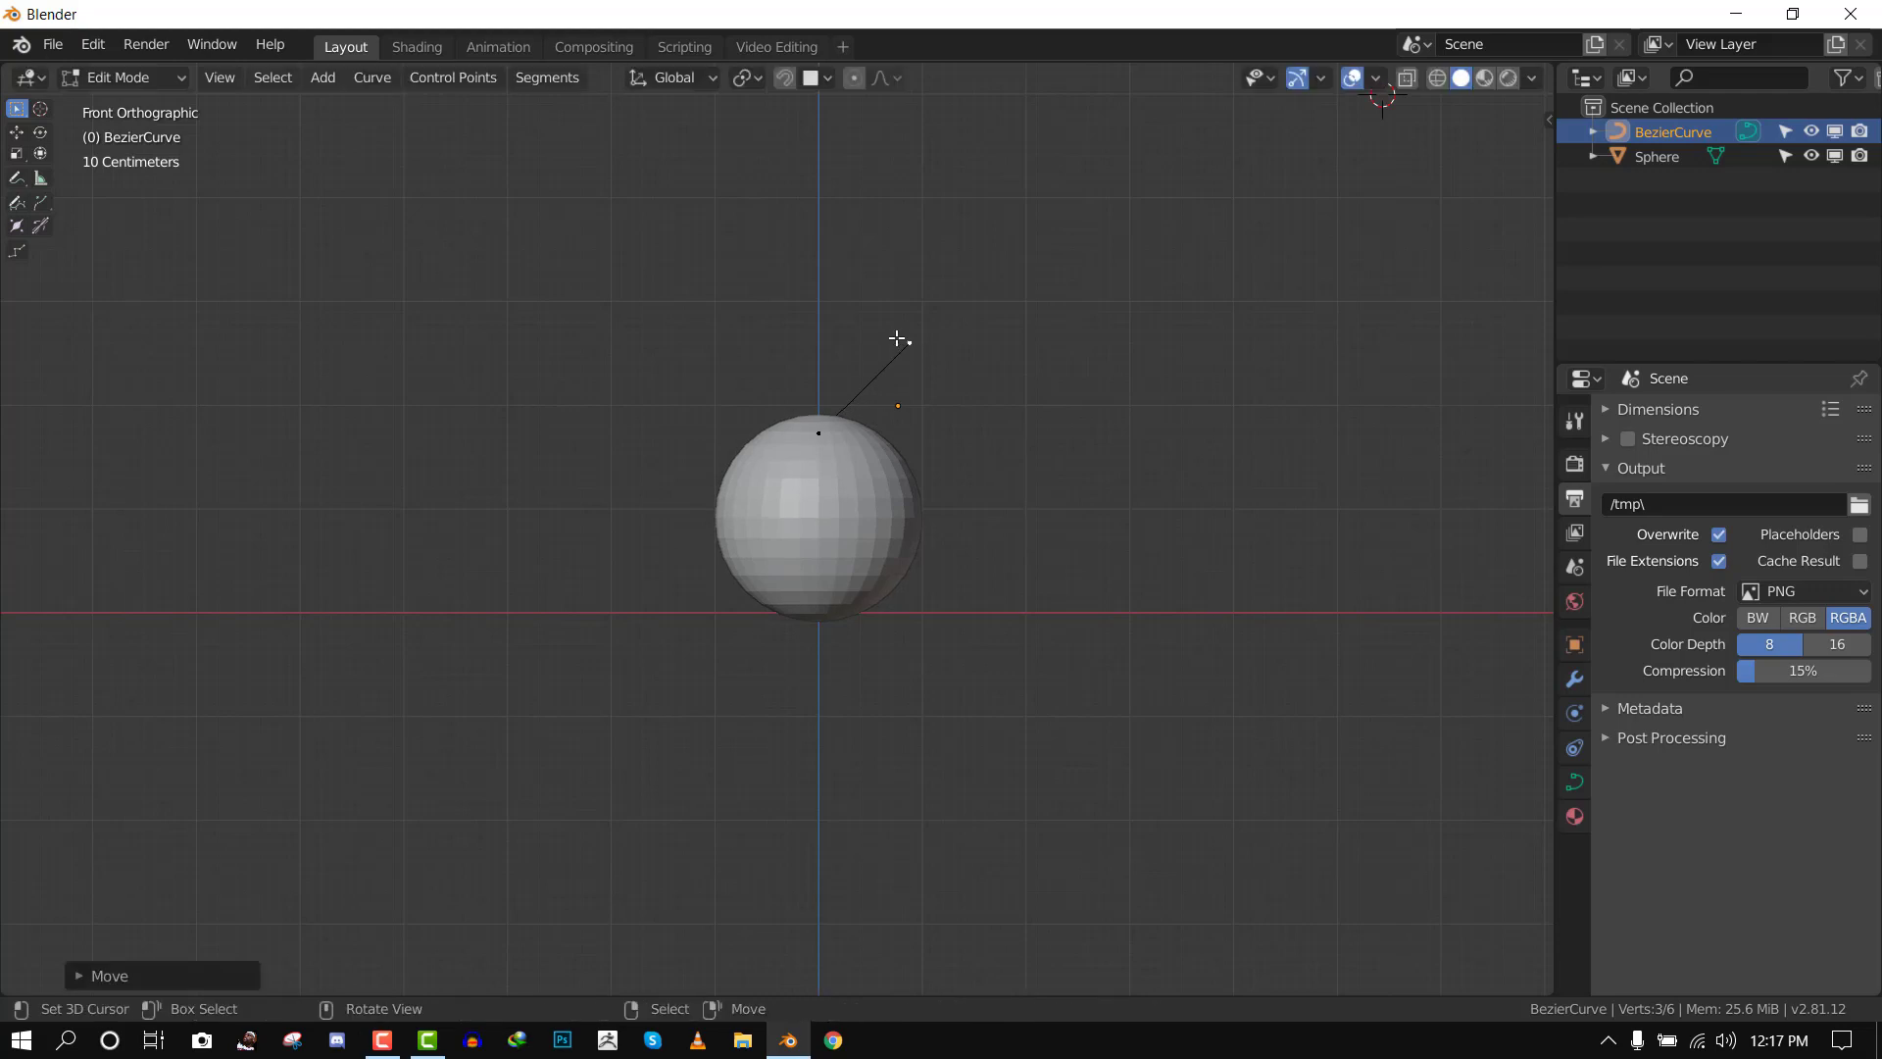
Extrude the curve's end point six times in front view to form a wavy strand that curls into an inward spiral
{"action": "mouse_move", "coordinate": [914, 343]}
{"action": "middle_mouse_down"}
{"action": "mouse_move", "coordinate": [887, 374]}
{"action": "mouse_move", "coordinate": [904, 375]}
{"action": "middle_mouse_up"}
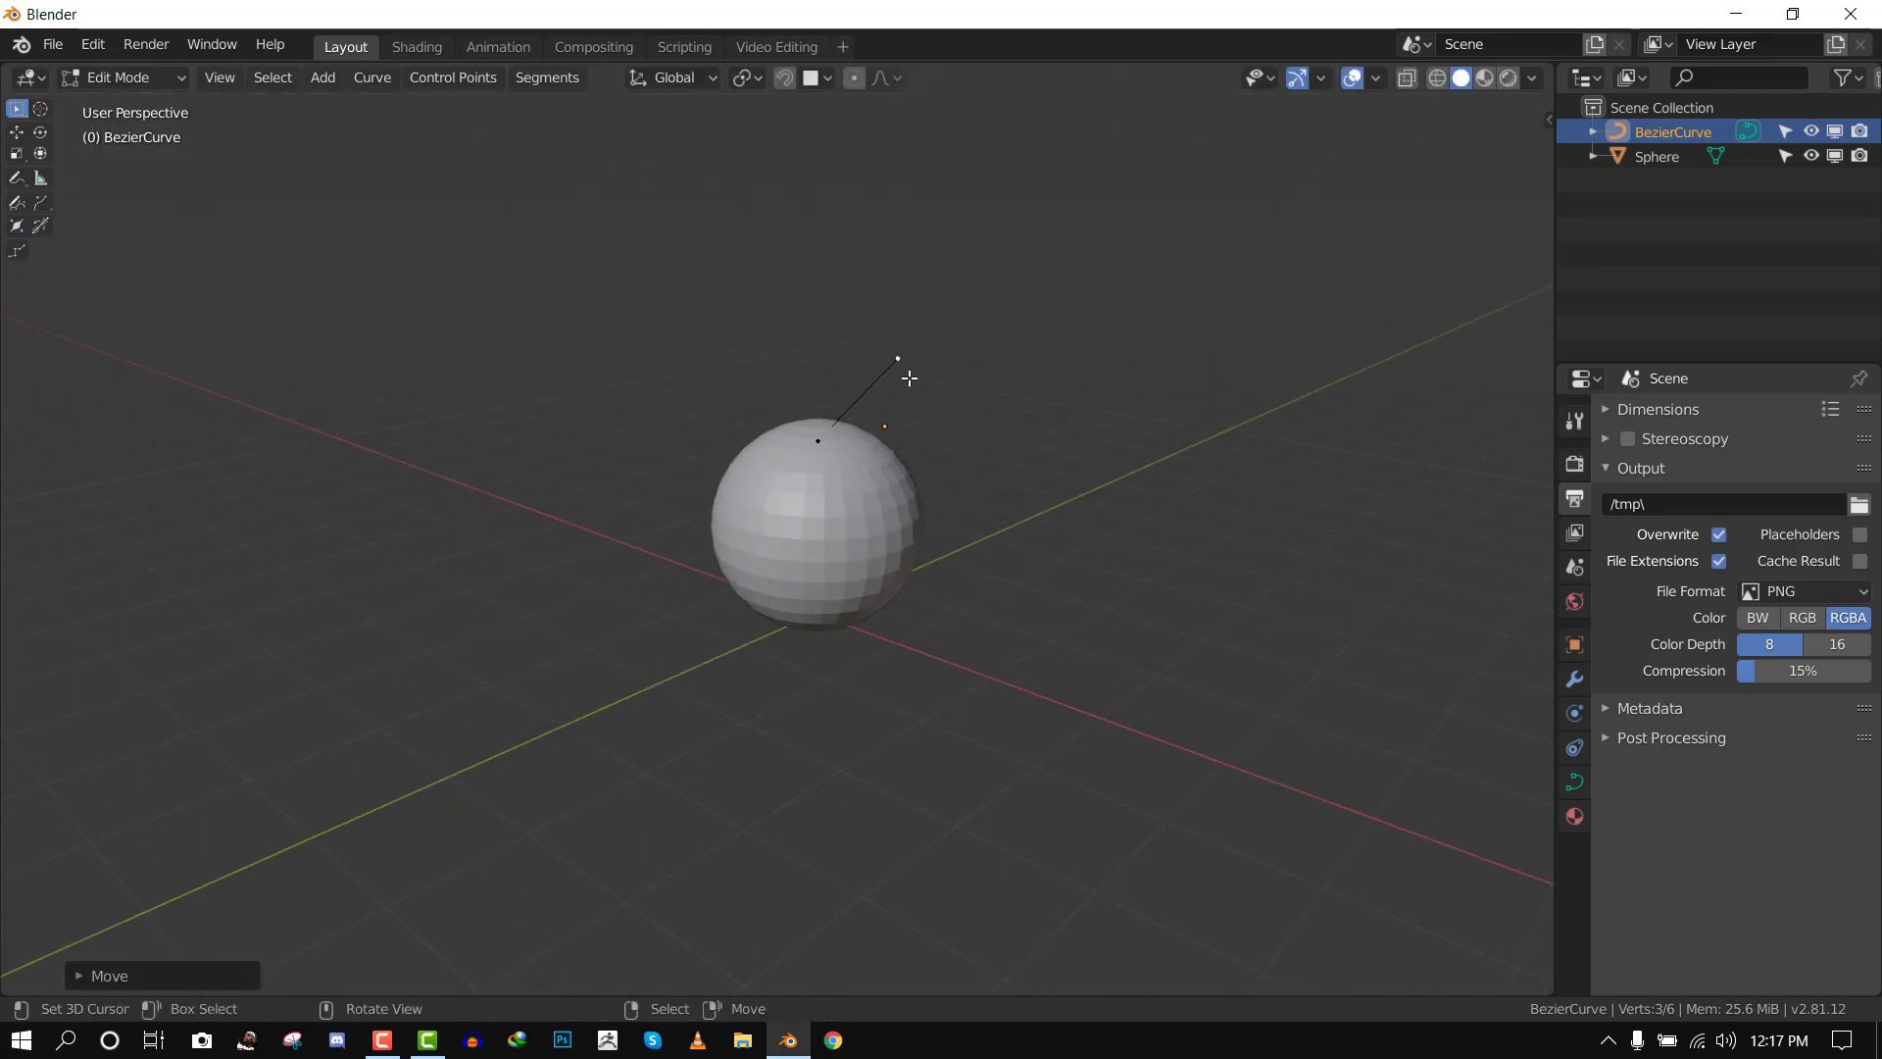
{"action": "key", "text": "KP_1"}
{"action": "scroll", "coordinate": [913, 352], "scroll_direction": "down", "scroll_amount": 3}
{"action": "key", "text": "e"}
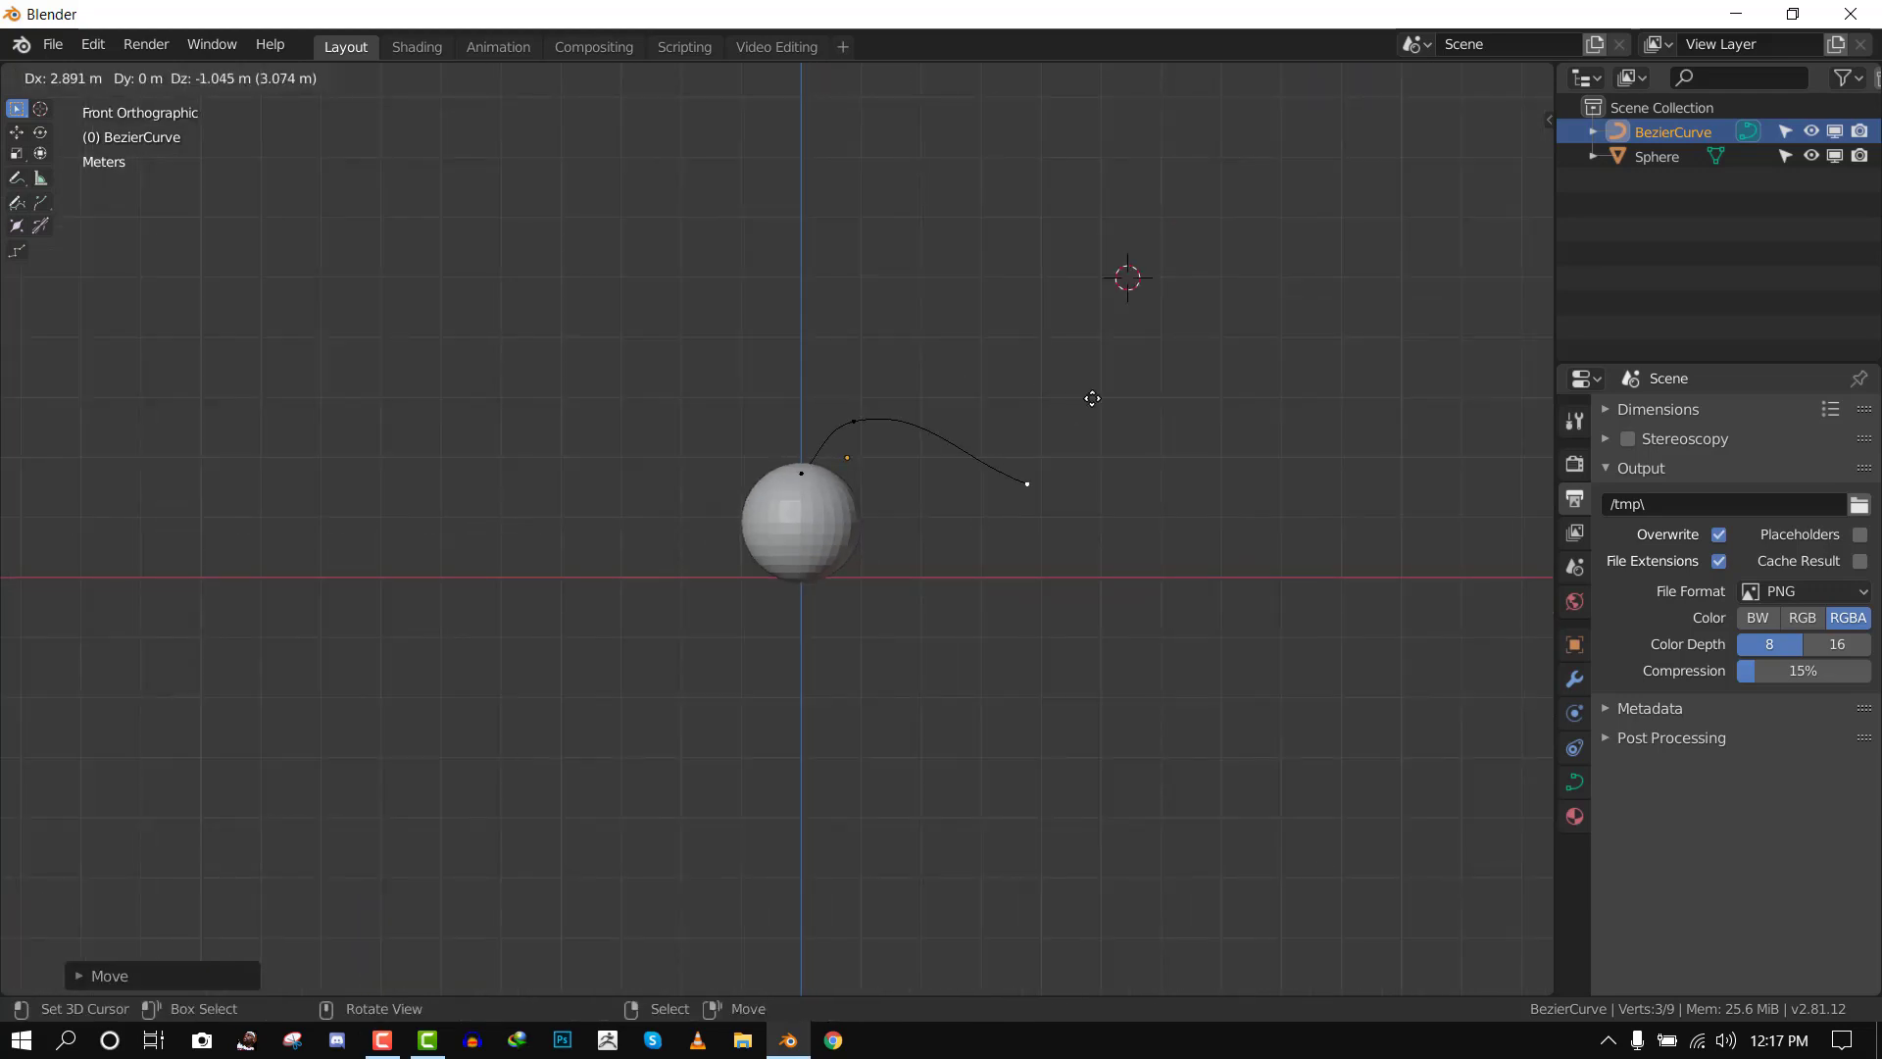
{"action": "left_click", "coordinate": [1118, 381]}
{"action": "key", "text": "e"}
{"action": "left_click", "coordinate": [1195, 342]}
{"action": "key", "text": "e"}
{"action": "left_click", "coordinate": [961, 271]}
{"action": "key", "text": "e"}
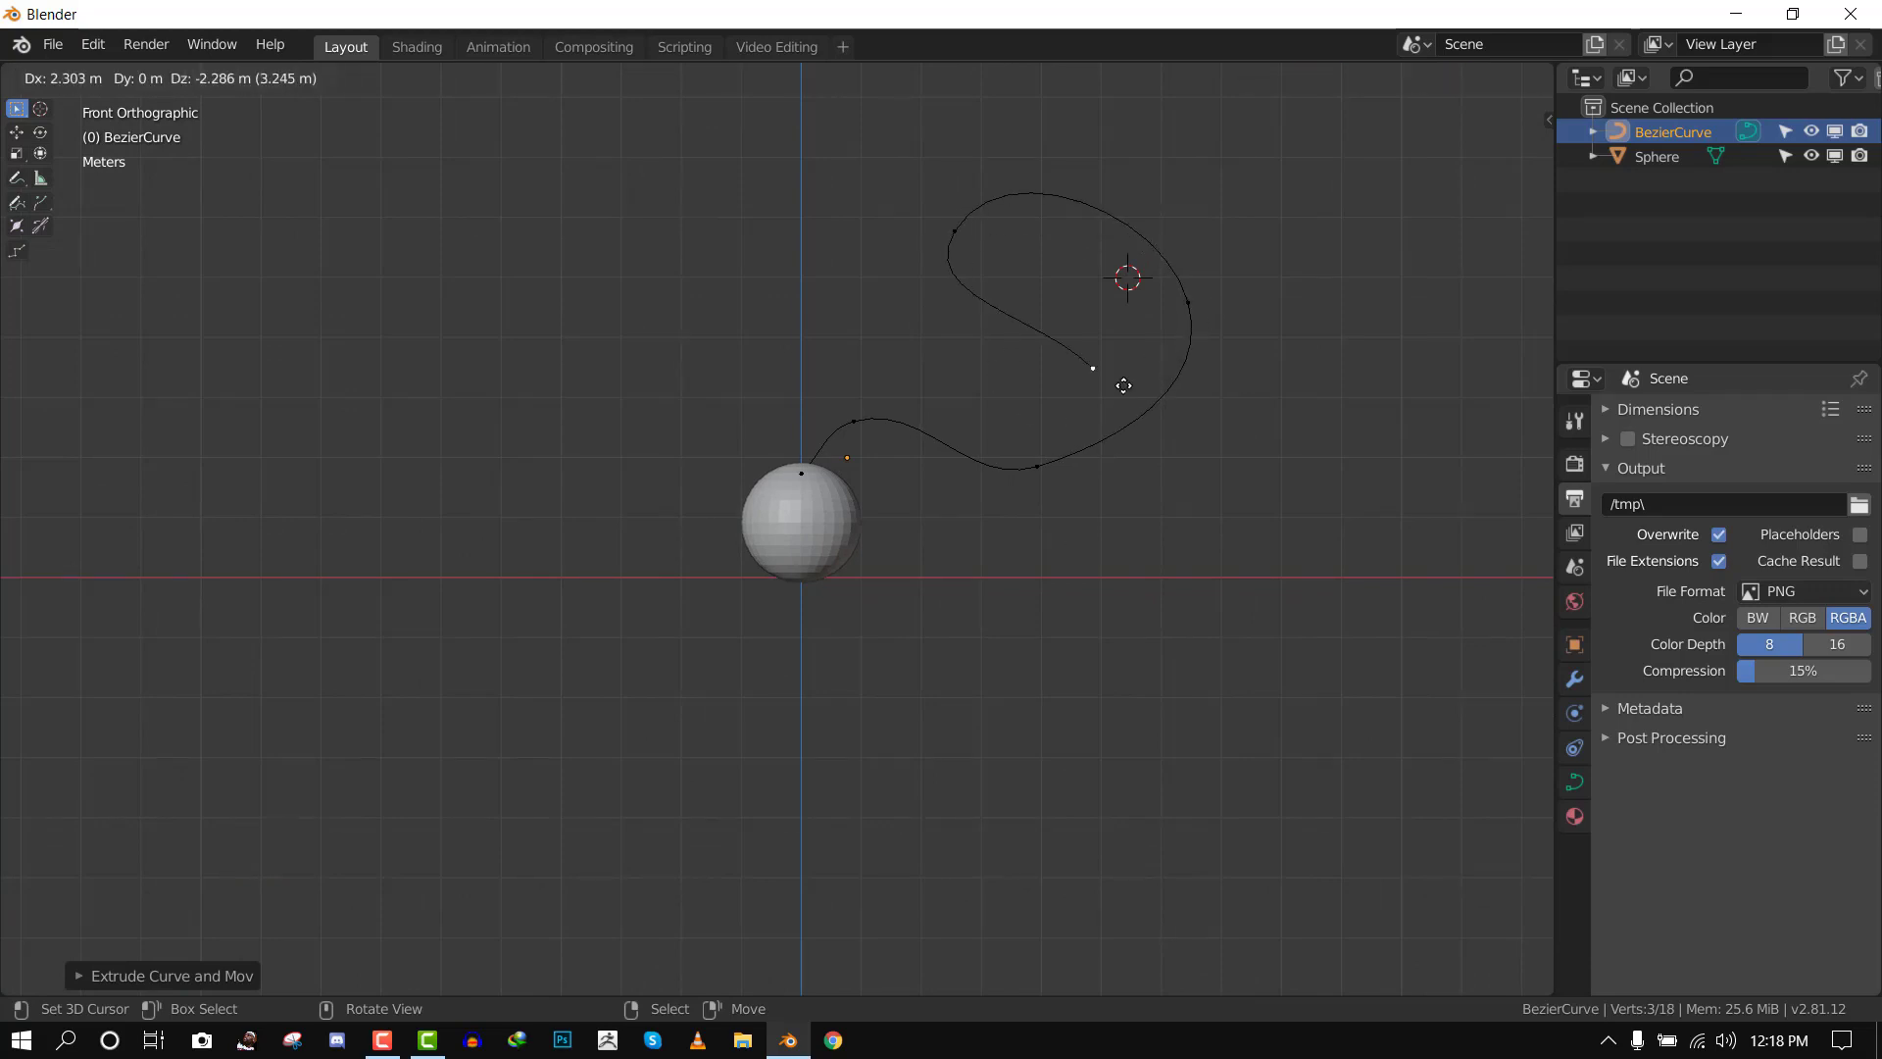
{"action": "left_click", "coordinate": [1120, 377]}
{"action": "key", "text": "e"}
{"action": "left_click", "coordinate": [1041, 275]}
{"action": "key", "text": "e"}
{"action": "left_click", "coordinate": [1033, 322]}
Duplicate the whole spiral strand twice within the curve object, offsetting each copy slightly along the negative Y axis
{"action": "key", "text": "Tab"}
{"action": "middle_click_drag", "start_coordinate": [1104, 308], "coordinate": [976, 370]}
{"action": "key", "text": "Tab"}
{"action": "key", "text": "a"}
{"action": "key", "text": "shift+space"}
{"action": "key", "text": "g"}
{"action": "middle_click_drag", "start_coordinate": [1088, 399], "coordinate": [1055, 428]}
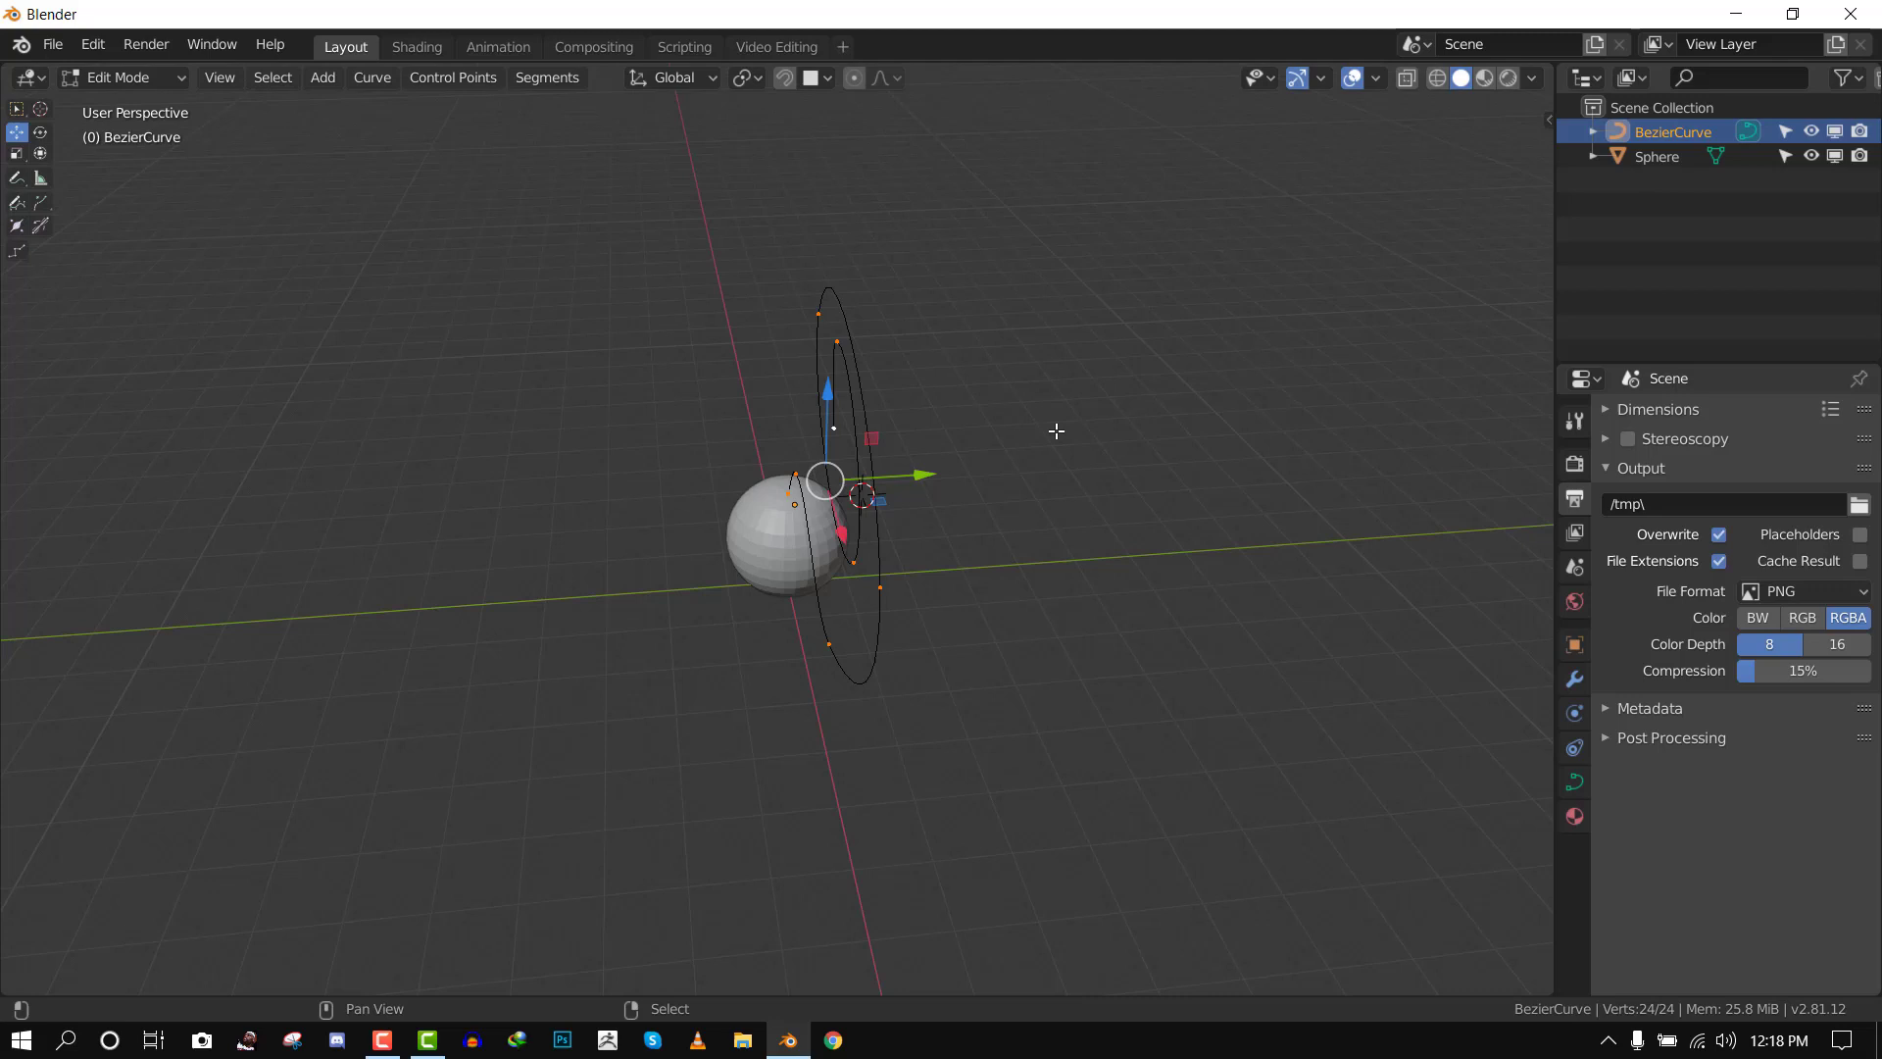
{"action": "key", "text": "shift+d"}
{"action": "right_click", "coordinate": [1054, 432]}
{"action": "left_click_drag", "start_coordinate": [924, 474], "coordinate": [895, 479]}
{"action": "key", "text": "shift+d"}
{"action": "right_click", "coordinate": [913, 476]}
Rotate the two outer strands slightly in top view so their far ends fan away from the middle strand
{"action": "key", "text": "KP_7"}
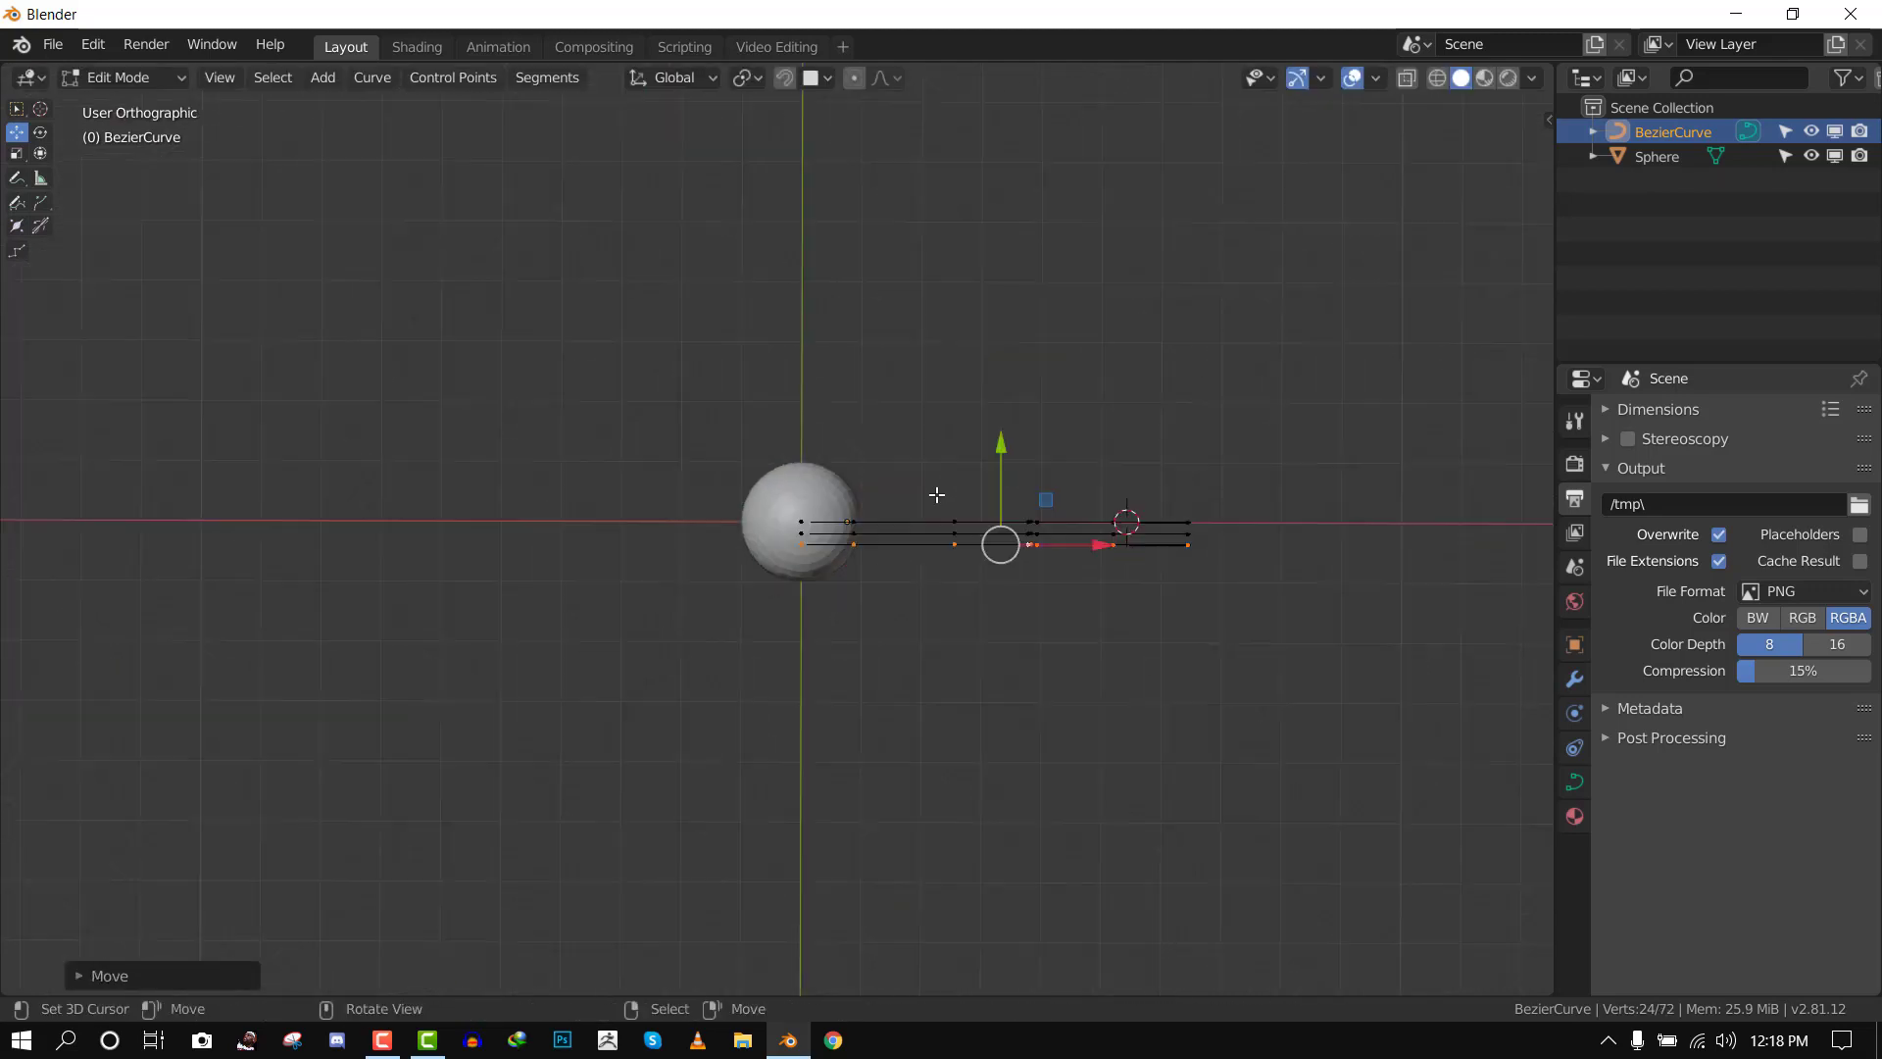
{"action": "key", "text": "r"}
{"action": "left_click", "coordinate": [1196, 496]}
{"action": "key", "text": "a"}
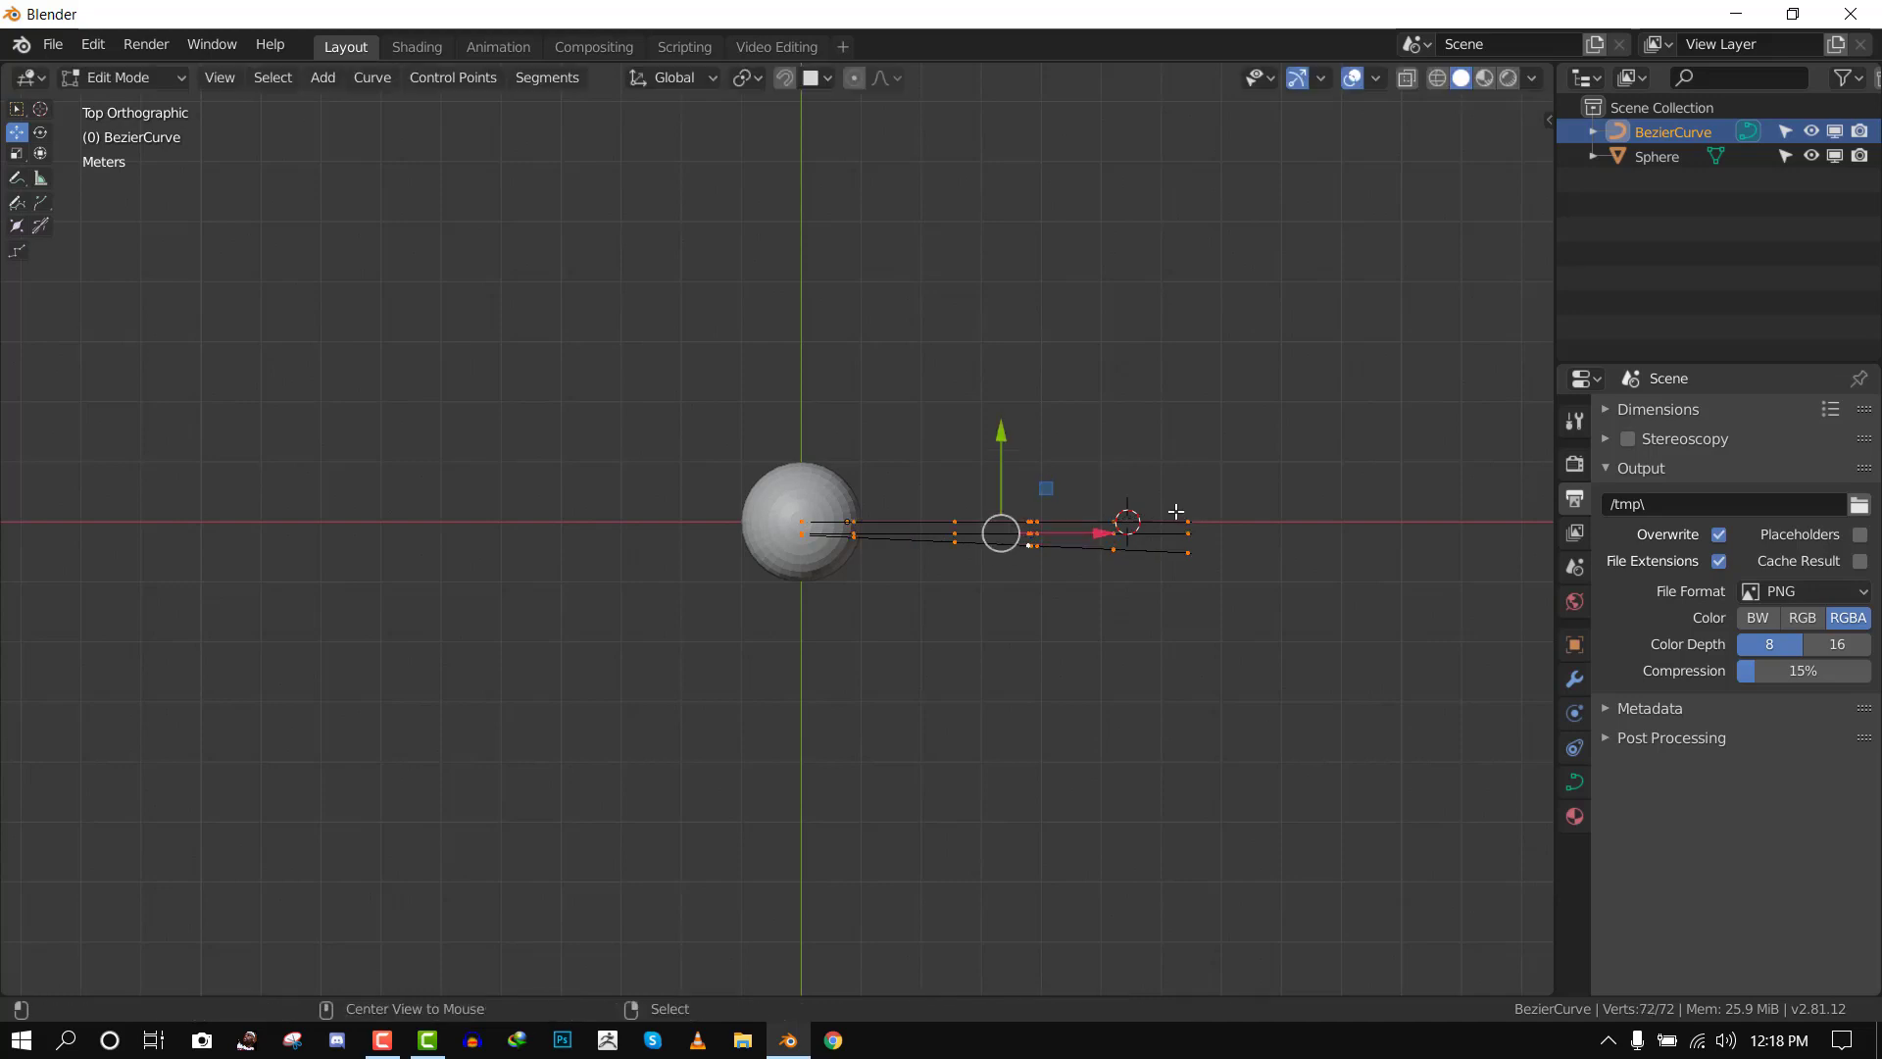
{"action": "right_click", "coordinate": [1188, 520]}
{"action": "key", "text": "l"}
{"action": "key", "text": "r"}
{"action": "left_click", "coordinate": [1210, 504]}
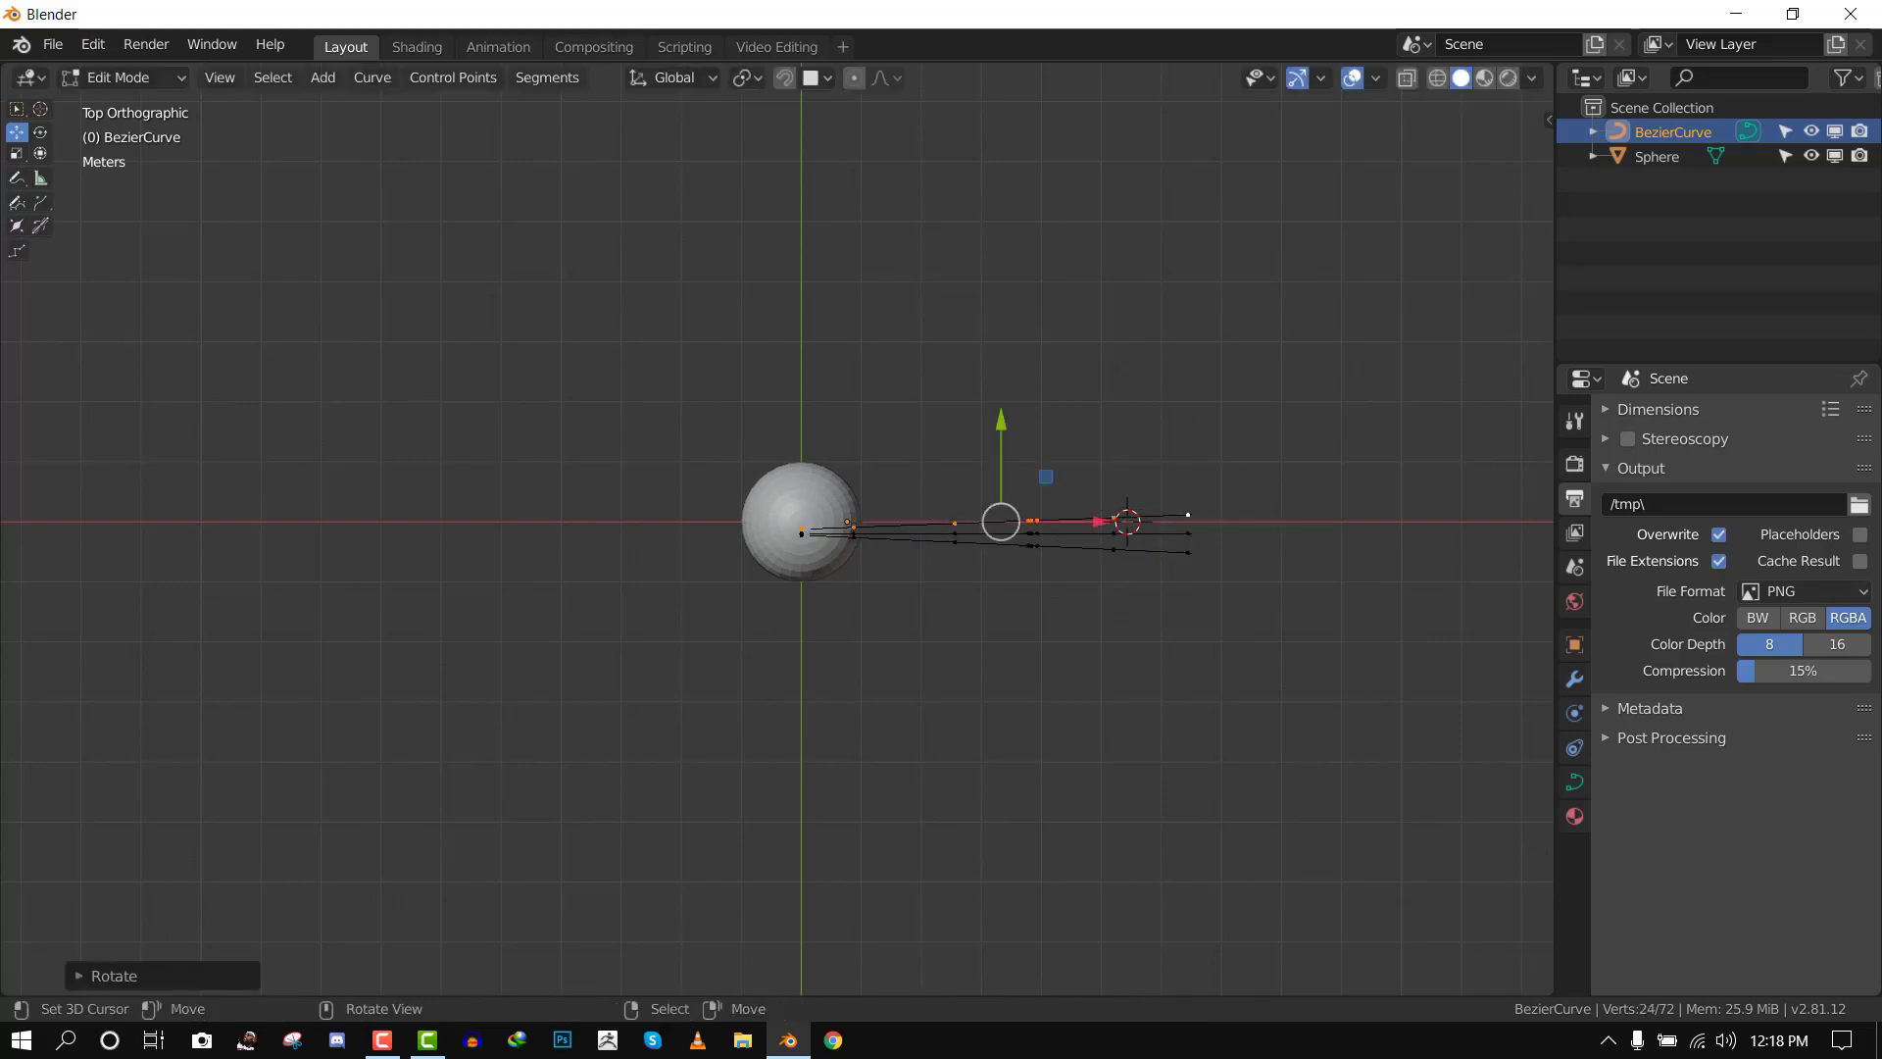
Shift the curve object along Y to line up with the sphere's centre and apply rotation and scale to both objects
{"action": "key", "text": "Tab"}
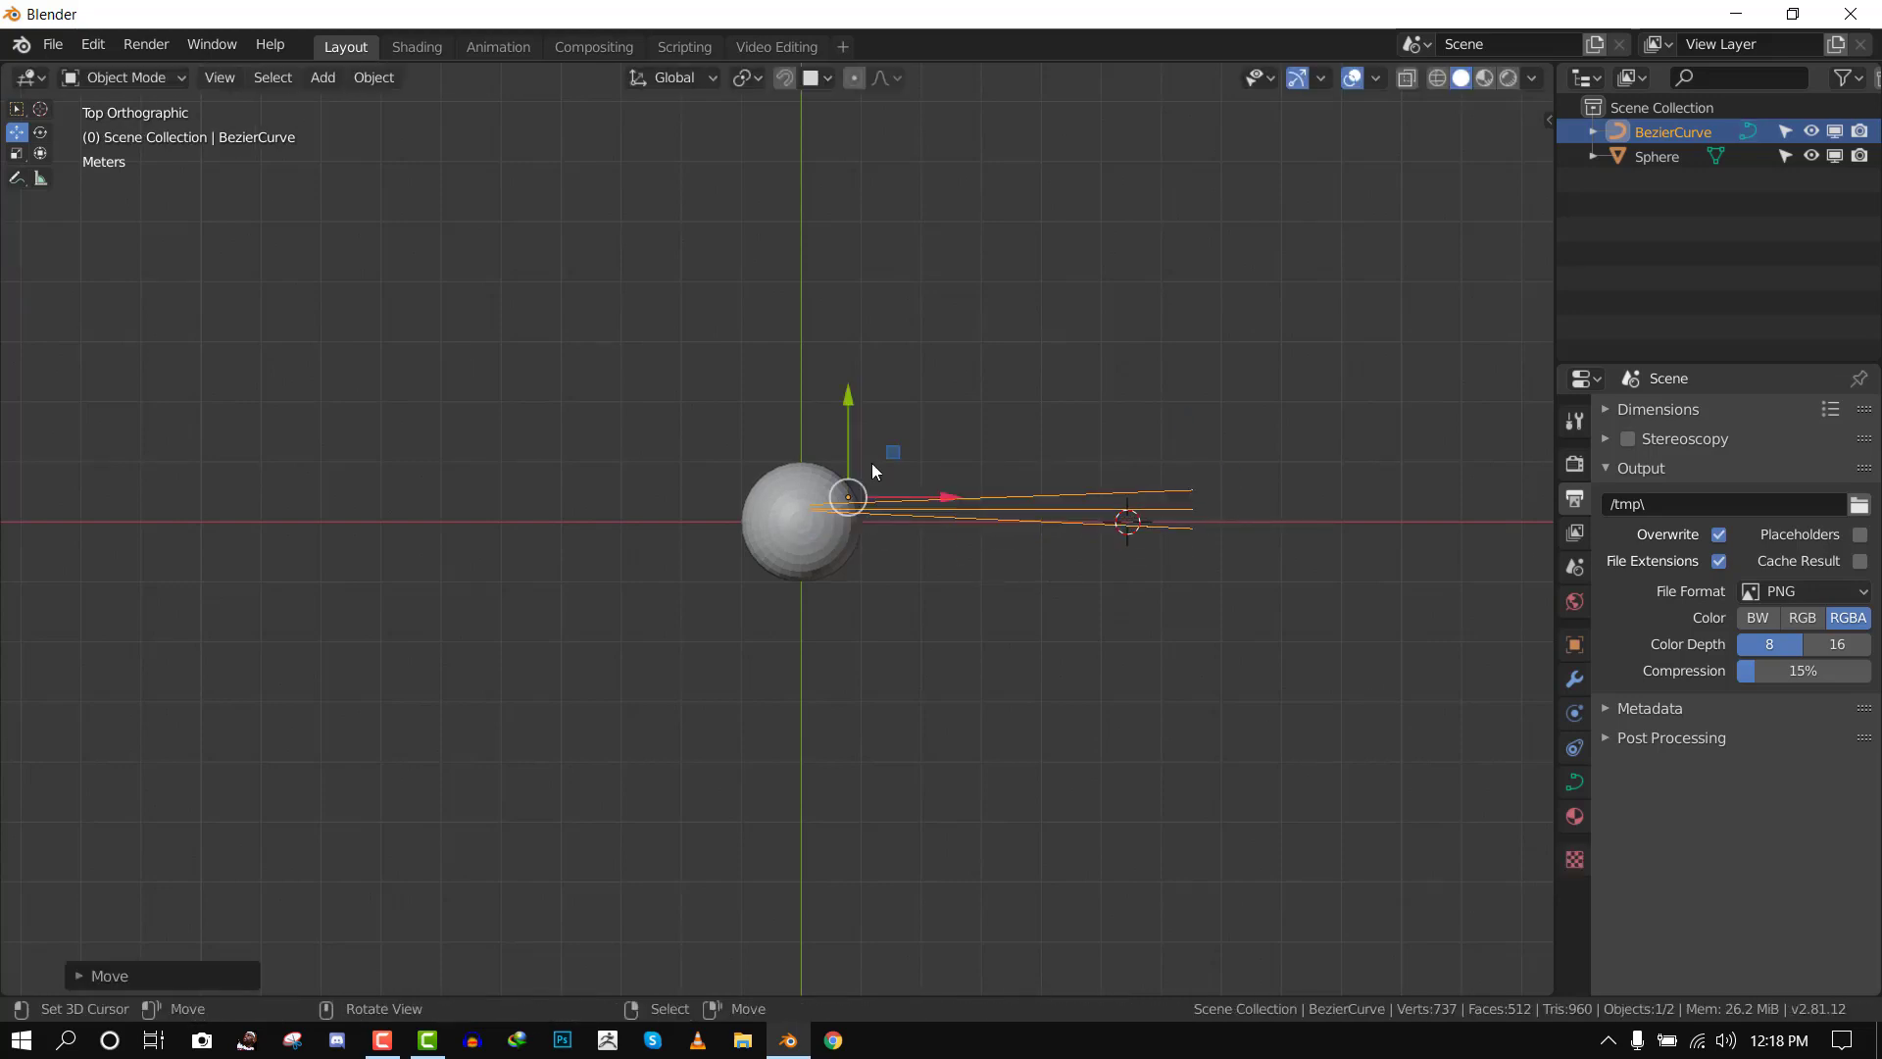
{"action": "key", "text": "KP_1"}
{"action": "key", "text": "a"}
{"action": "key", "text": "ctrl+a"}
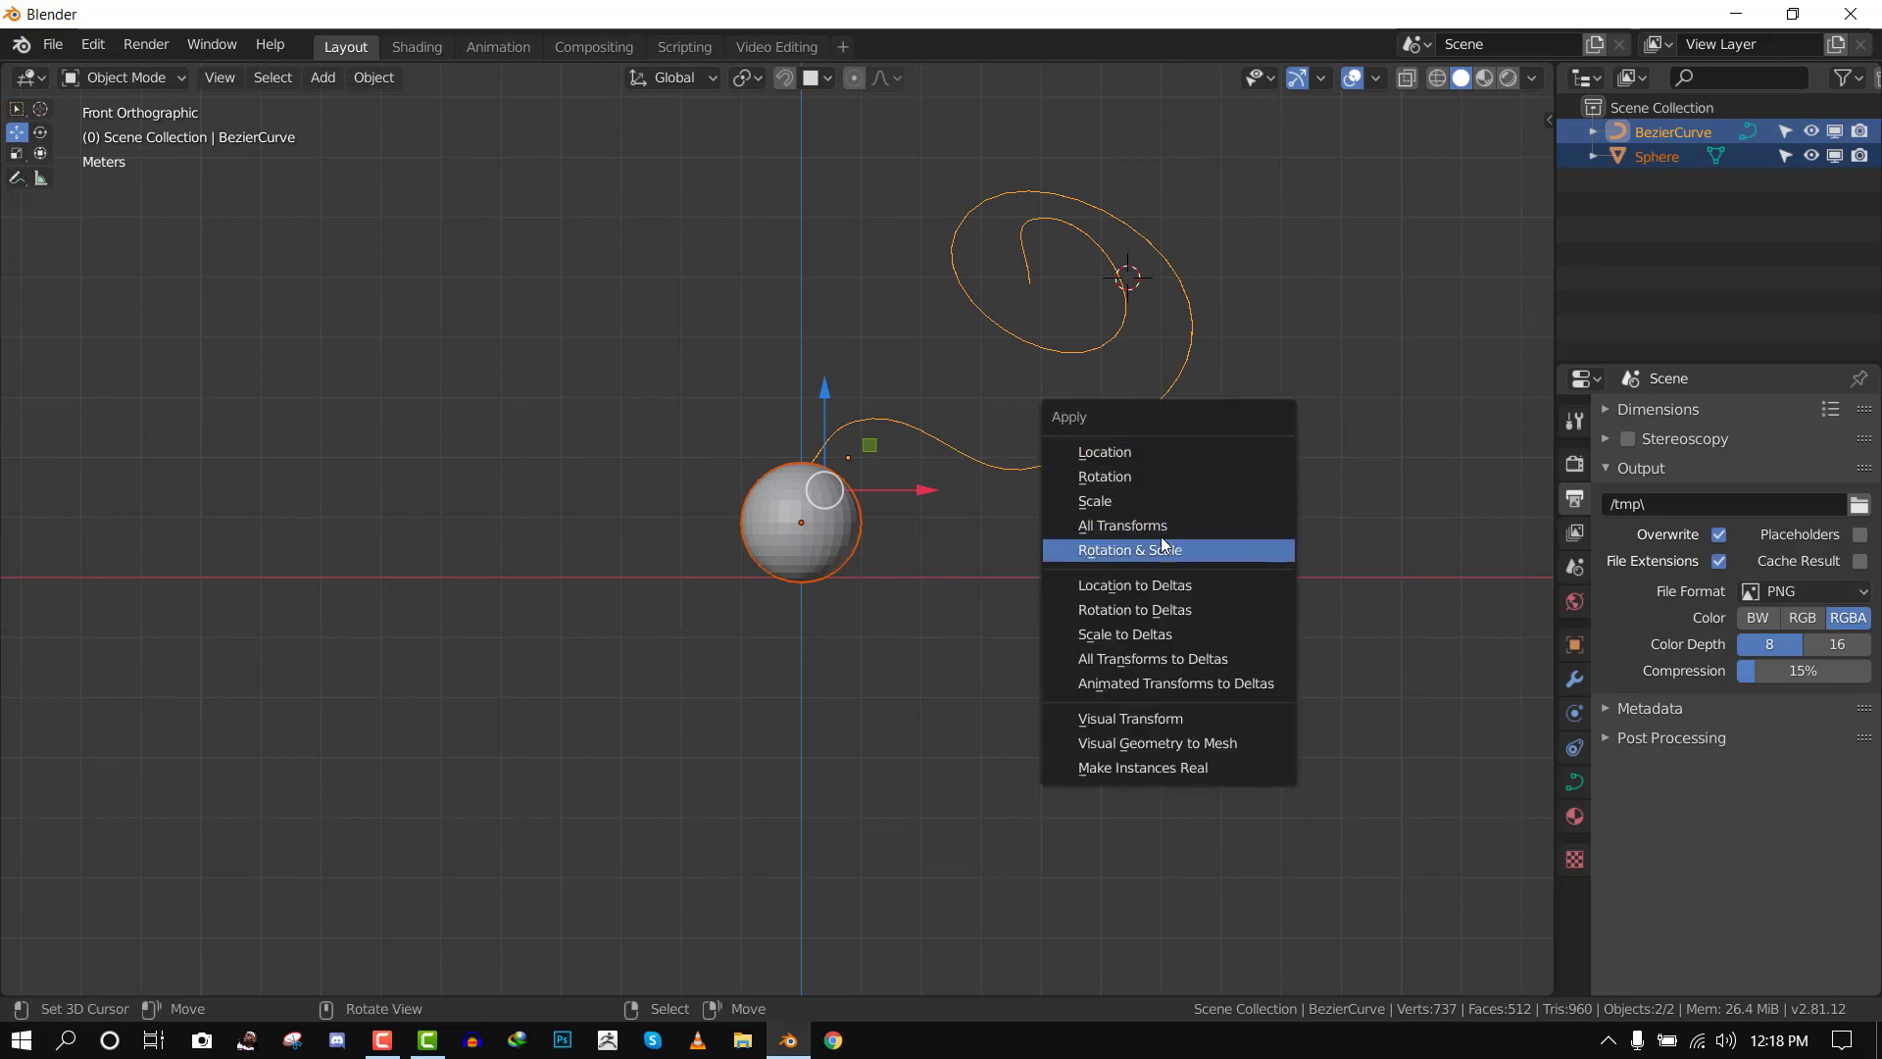
{"action": "left_click", "coordinate": [1160, 539]}
Convert the spiral curve object to a mesh
{"action": "middle_click_drag", "start_coordinate": [1008, 420], "coordinate": [1079, 466]}
{"action": "right_click", "coordinate": [1063, 393]}
{"action": "scroll", "coordinate": [1175, 316], "scroll_direction": "up", "scroll_amount": 4}
{"action": "middle_click_drag", "start_coordinate": [1174, 316], "coordinate": [1044, 486], "text": "shift"}
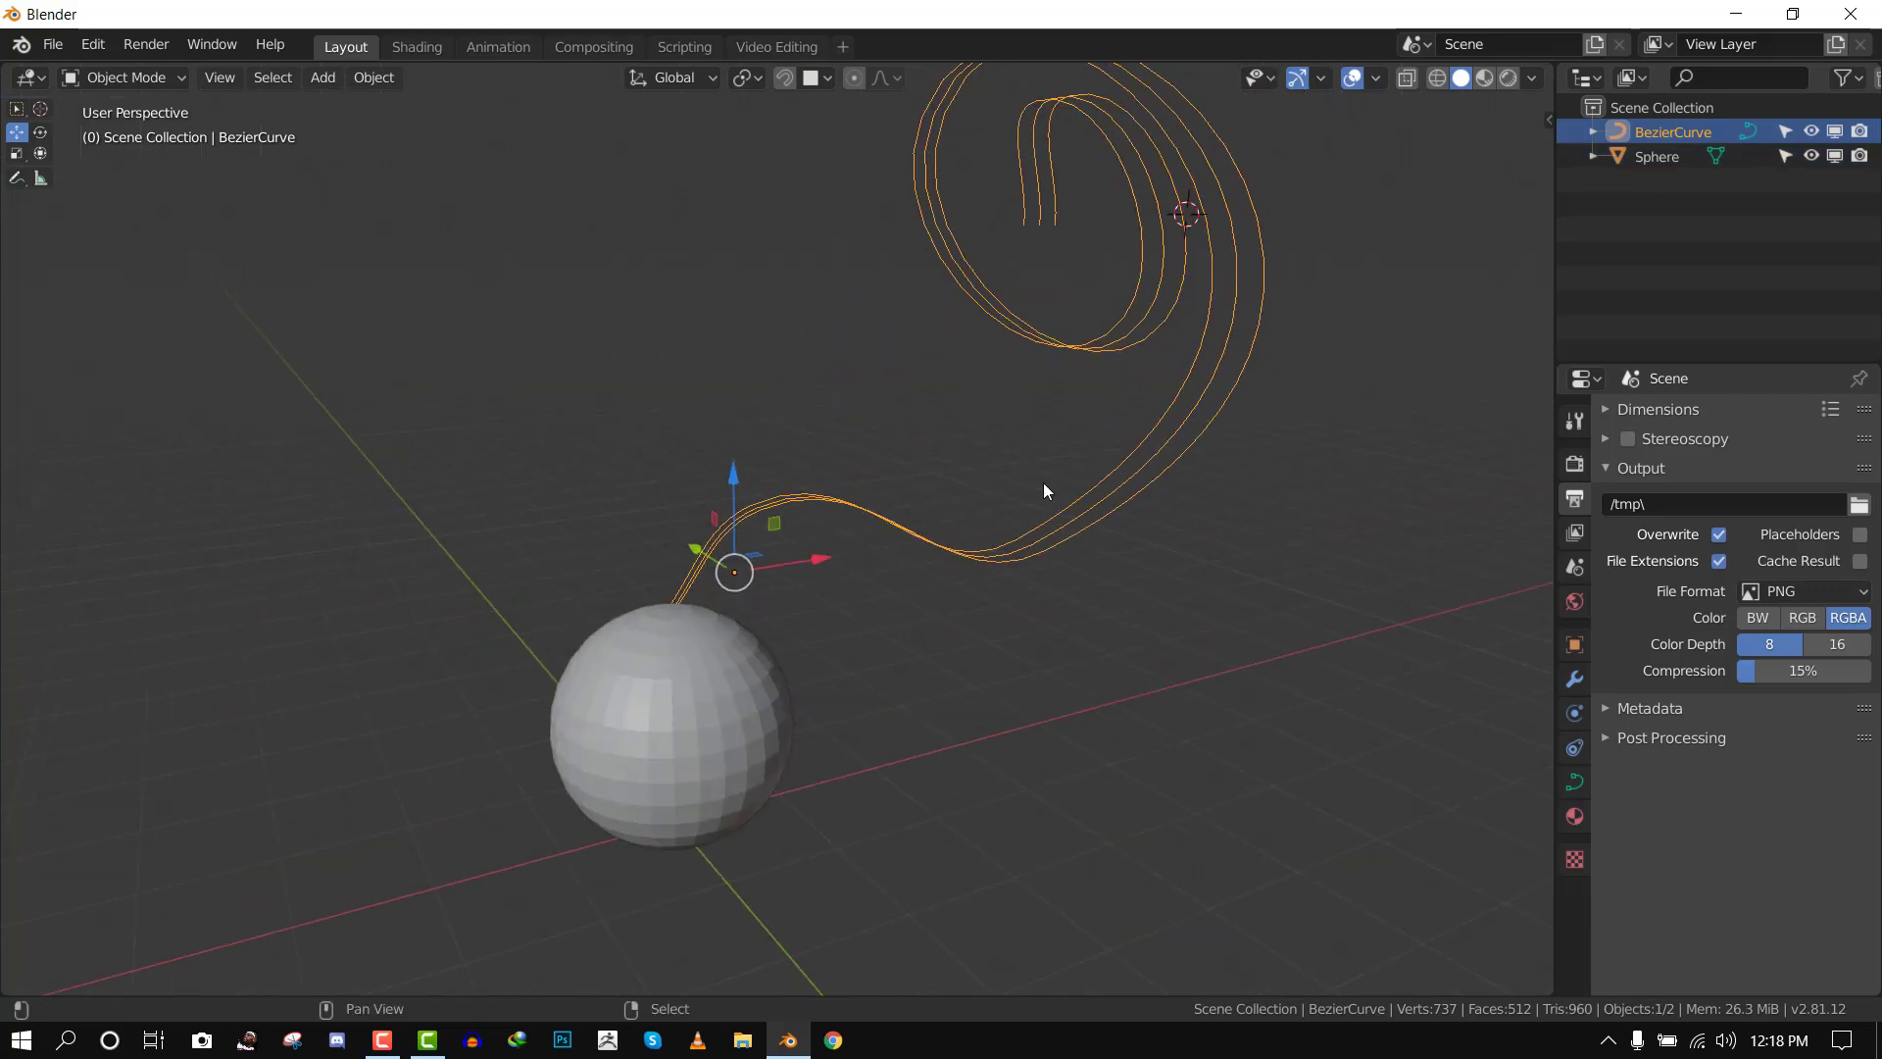
{"action": "scroll", "coordinate": [1049, 451], "scroll_direction": "down", "scroll_amount": 4}
{"action": "scroll", "coordinate": [1081, 386], "scroll_direction": "up", "scroll_amount": 2}
{"action": "middle_click_drag", "start_coordinate": [1057, 421], "coordinate": [922, 496]}
{"action": "key", "text": "w"}
{"action": "left_click", "coordinate": [1159, 398]}
Apply rotation and scale once more to the sphere and the converted strand mesh
{"action": "right_click", "coordinate": [781, 637]}
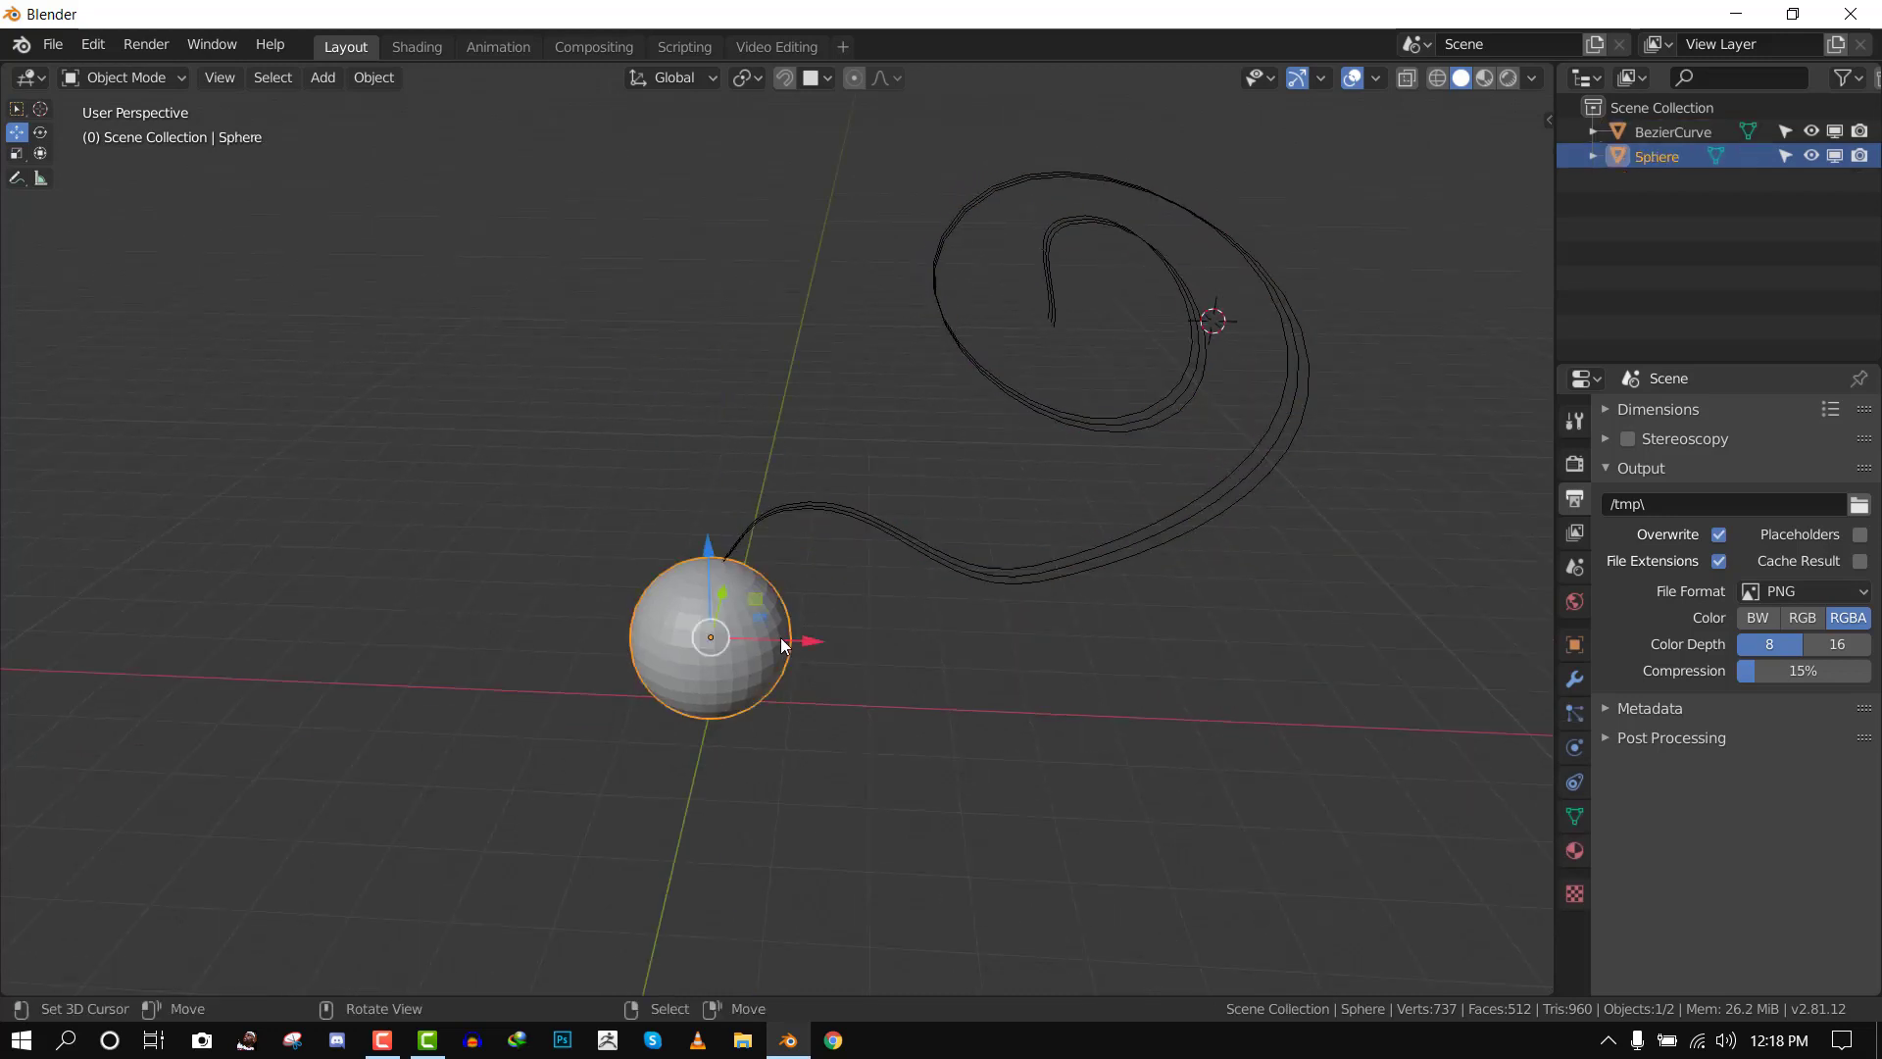
{"action": "middle_click_drag", "start_coordinate": [780, 637], "coordinate": [841, 532]}
{"action": "key", "text": "a"}
{"action": "key", "text": "ctrl+a"}
{"action": "left_click", "coordinate": [1244, 477]}
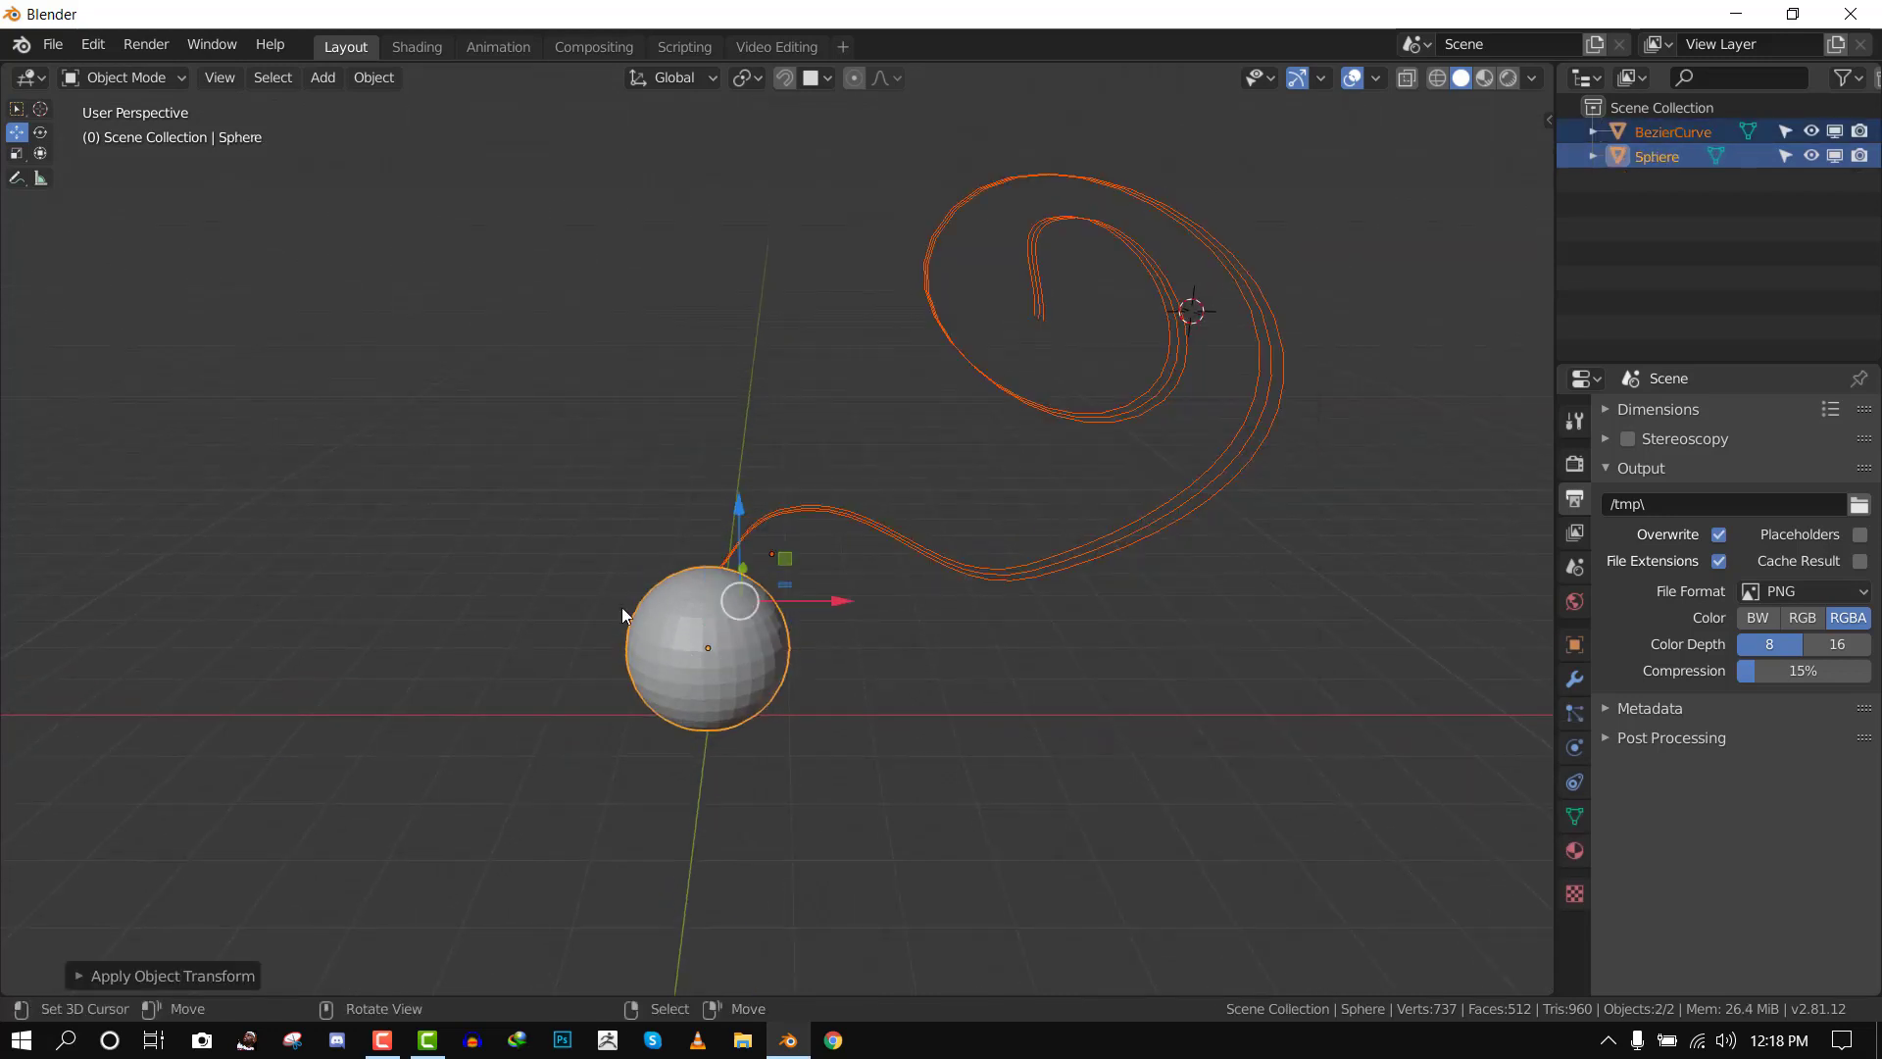
Snap the 3D cursor to the centre of the sphere
{"action": "left_click", "coordinate": [690, 651]}
{"action": "middle_click_drag", "start_coordinate": [691, 651], "coordinate": [826, 561]}
{"action": "key", "text": "shift+s"}
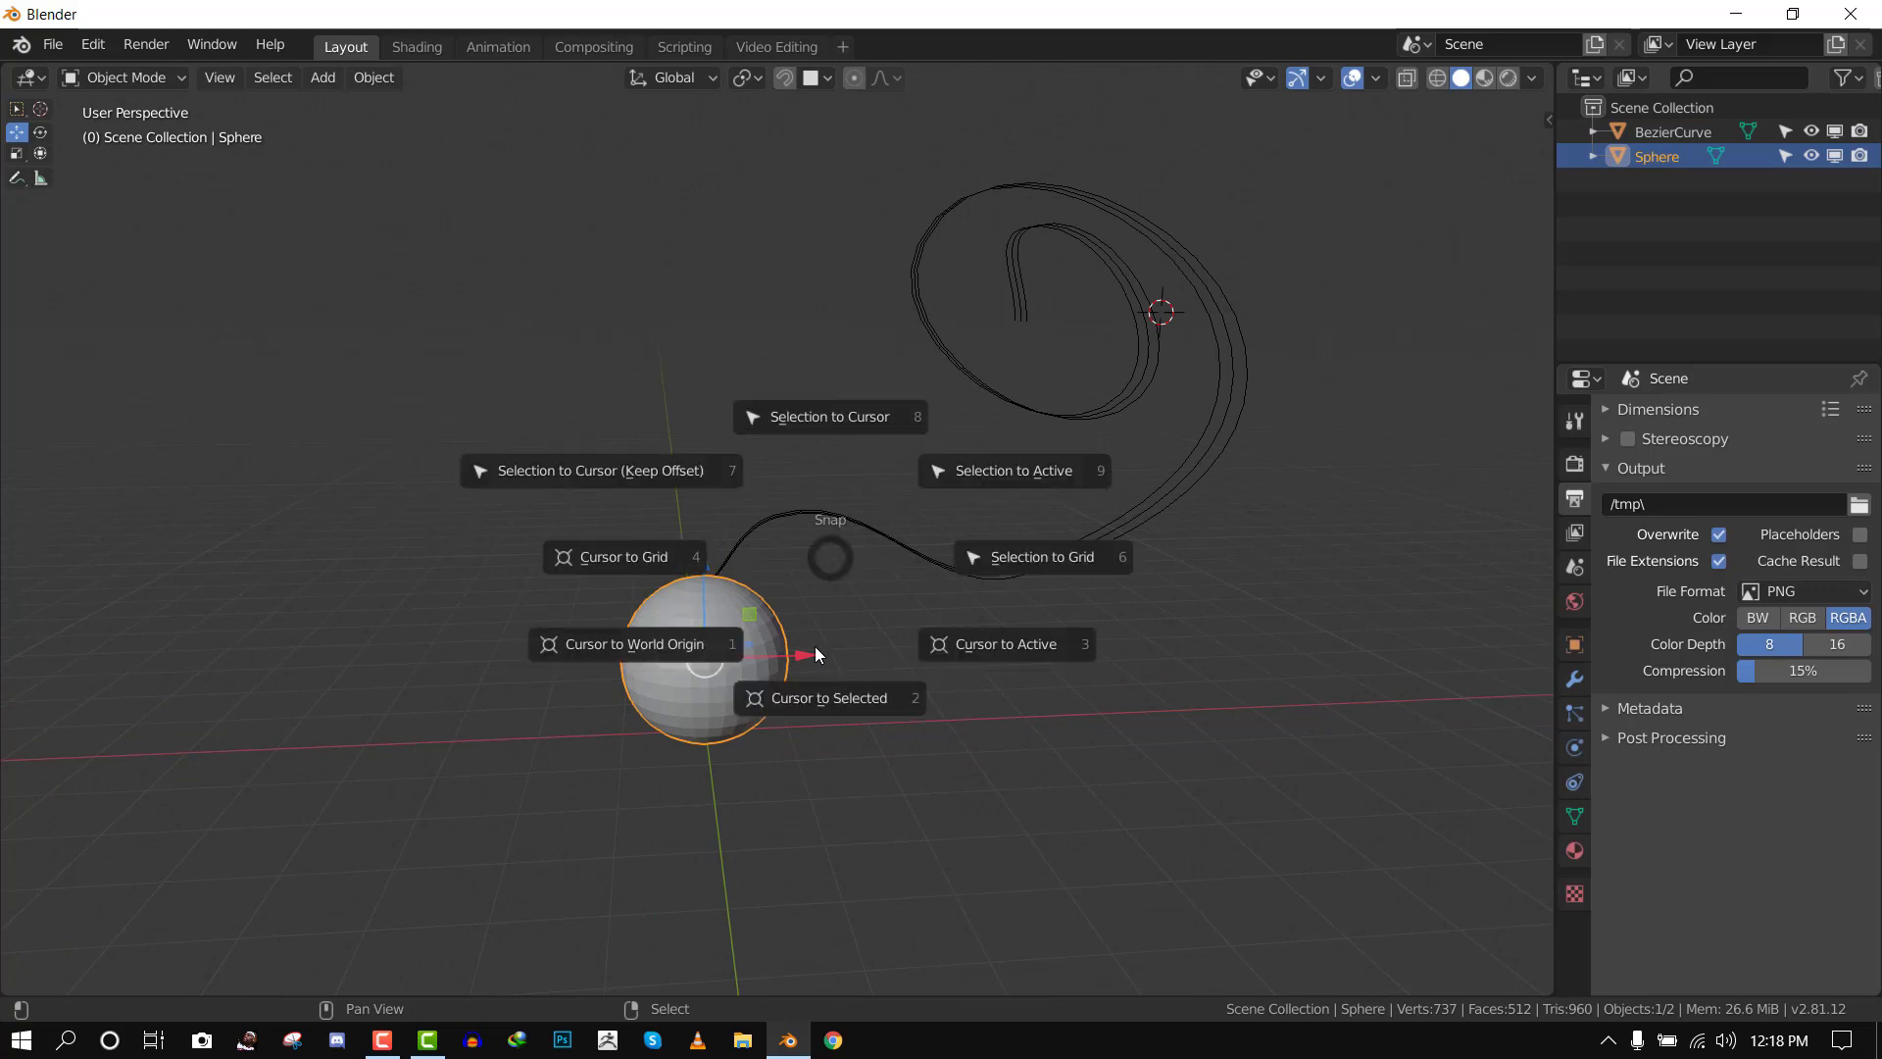
{"action": "left_click", "coordinate": [806, 704]}
Set the origin of the strand mesh to the 3D cursor at the sphere's centre
{"action": "right_click", "coordinate": [1007, 539]}
{"action": "right_click", "coordinate": [1061, 416]}
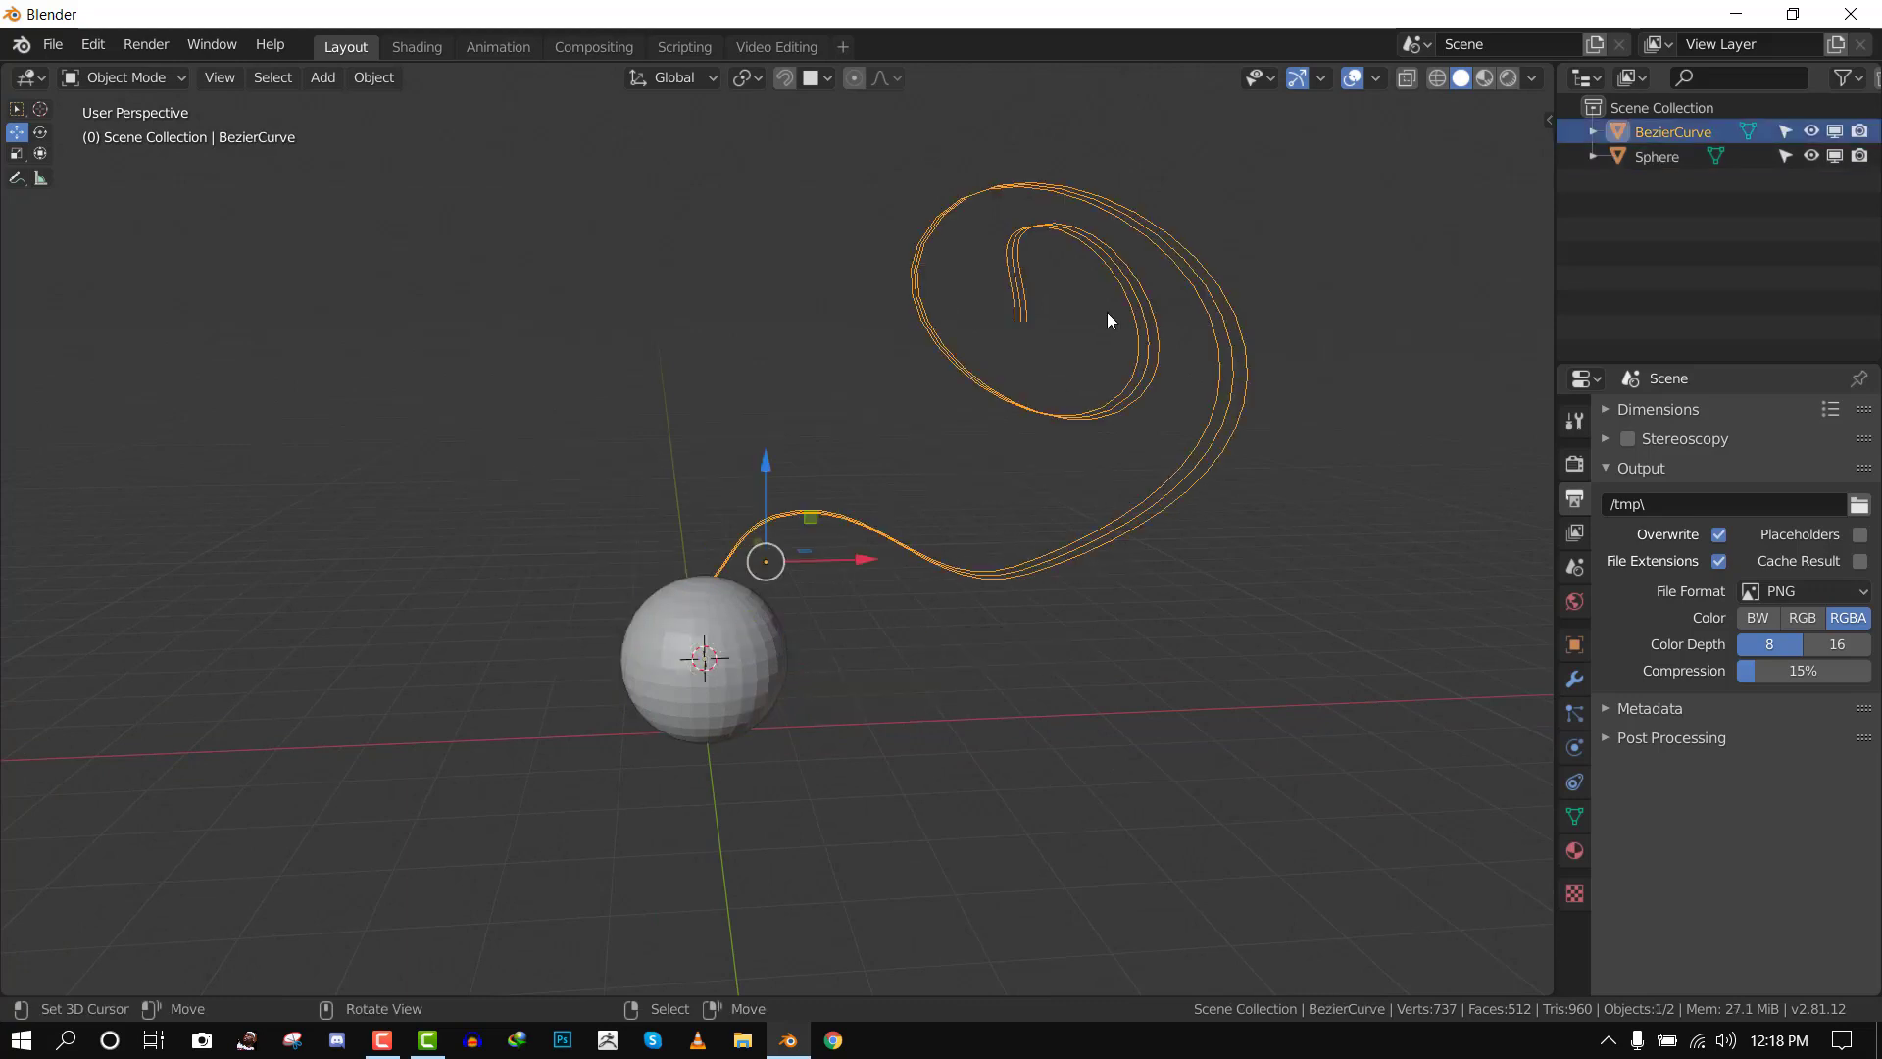
{"action": "key", "text": "w"}
{"action": "mouse_move", "coordinate": [1174, 299]}
{"action": "left_click", "coordinate": [1365, 342]}
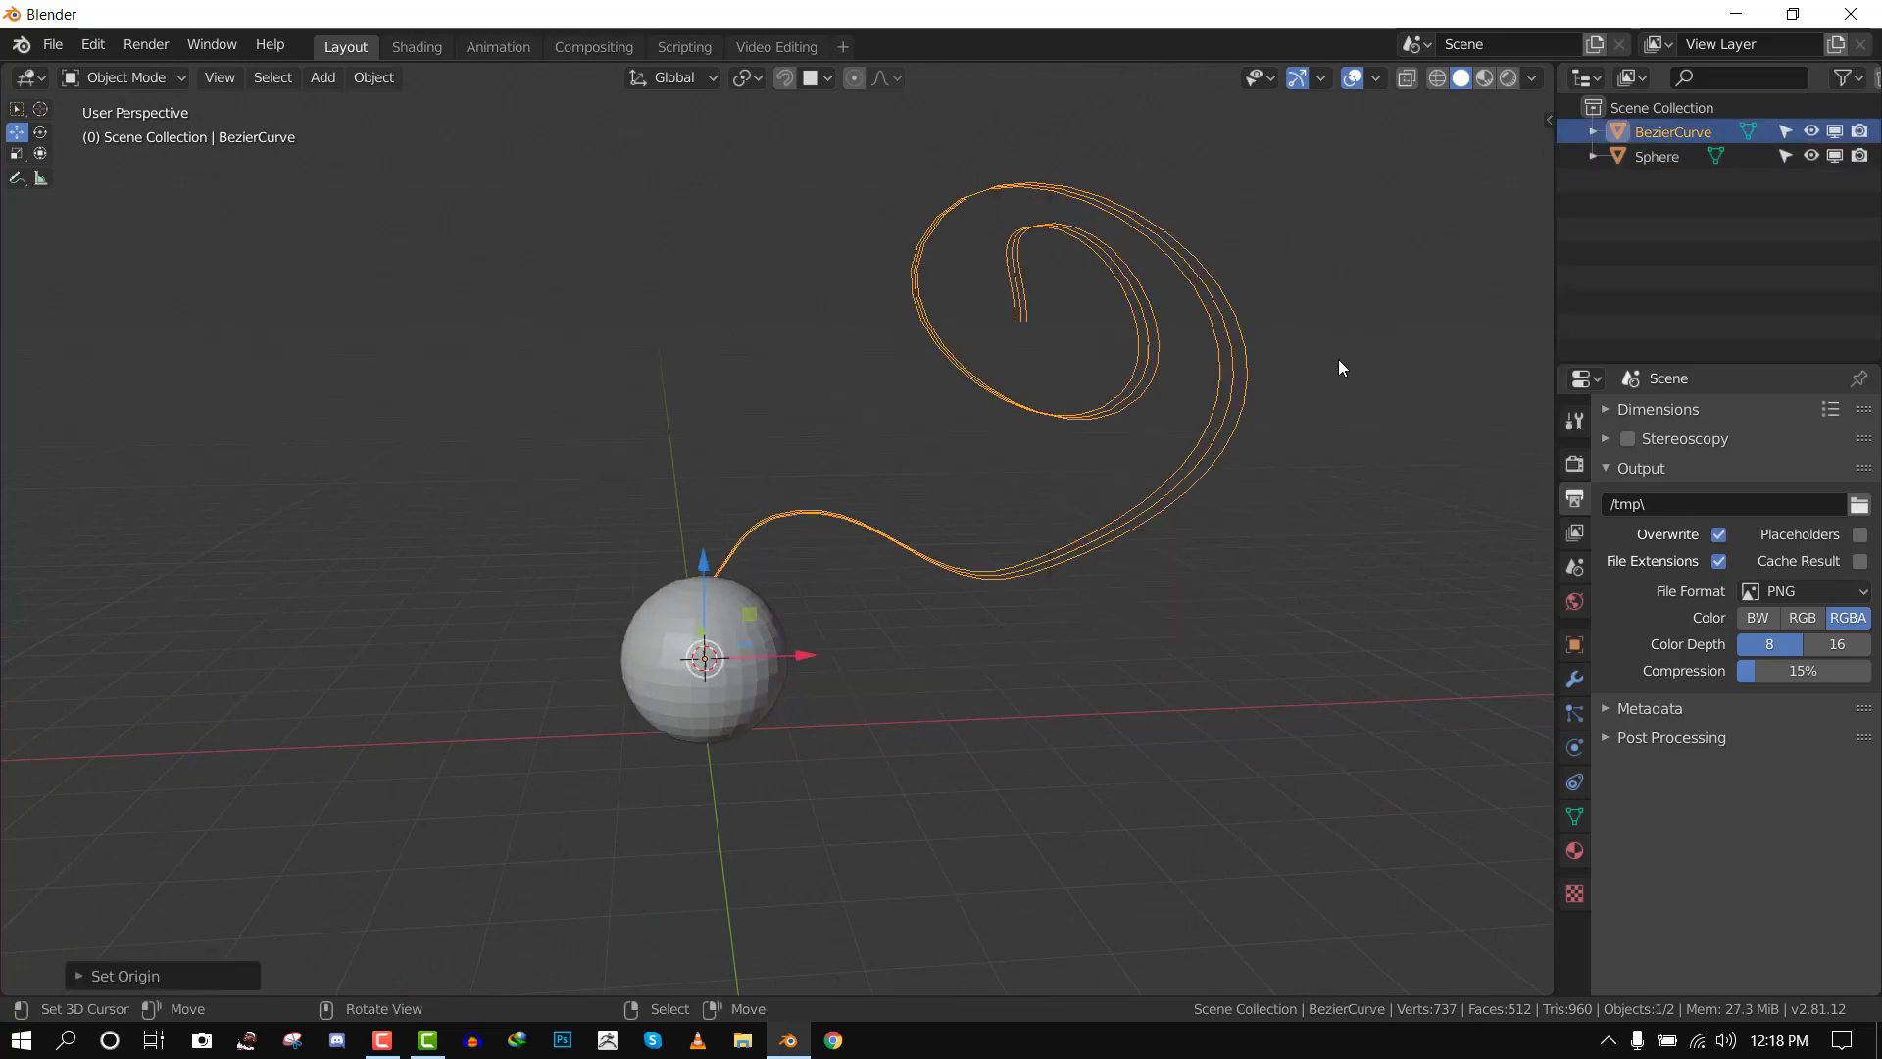
Test the shared origin by rotating the strands and moving and rotating the sphere, cancelling each transform
{"action": "left_click", "coordinate": [955, 544]}
{"action": "key", "text": "KP_1"}
{"action": "left_click", "coordinate": [1037, 422]}
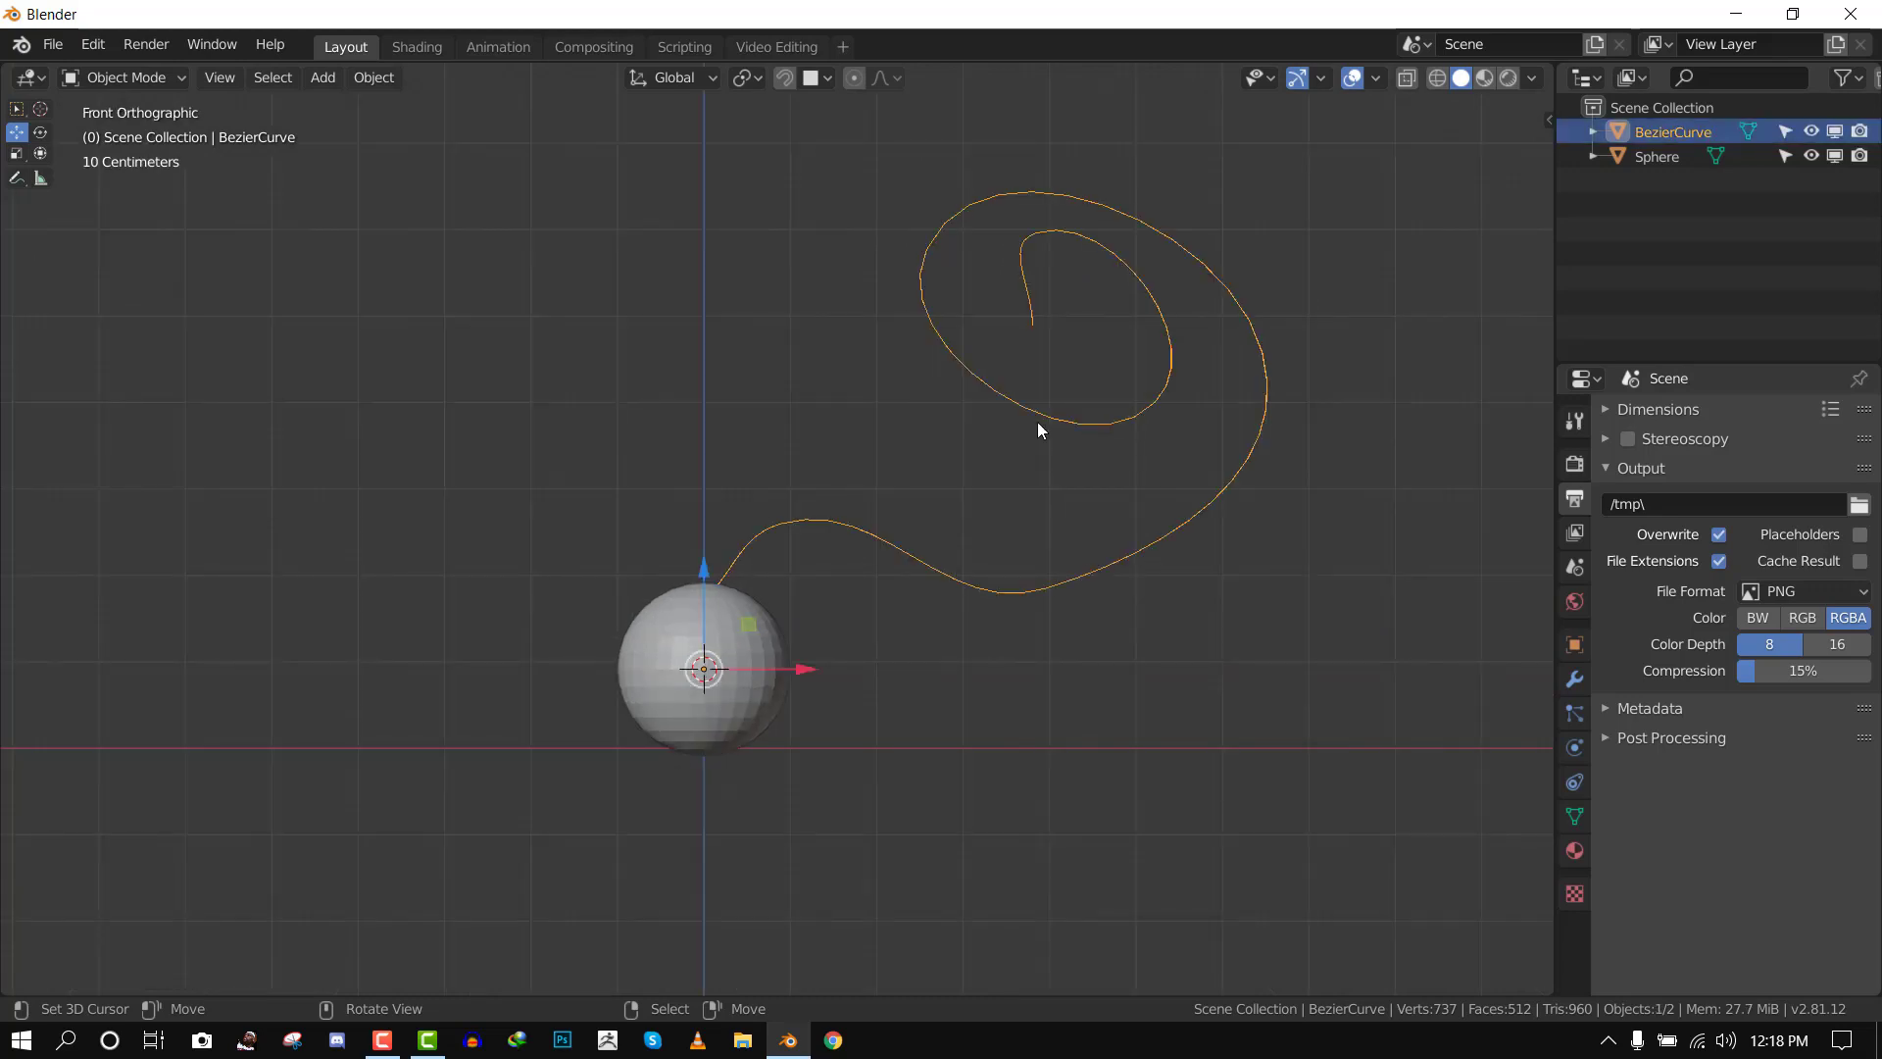
{"action": "key", "text": "r"}
{"action": "right_click", "coordinate": [761, 683]}
{"action": "left_click", "coordinate": [761, 682]}
{"action": "key", "text": "g"}
{"action": "right_click", "coordinate": [691, 621]}
{"action": "key", "text": "r"}
{"action": "right_click", "coordinate": [937, 651]}
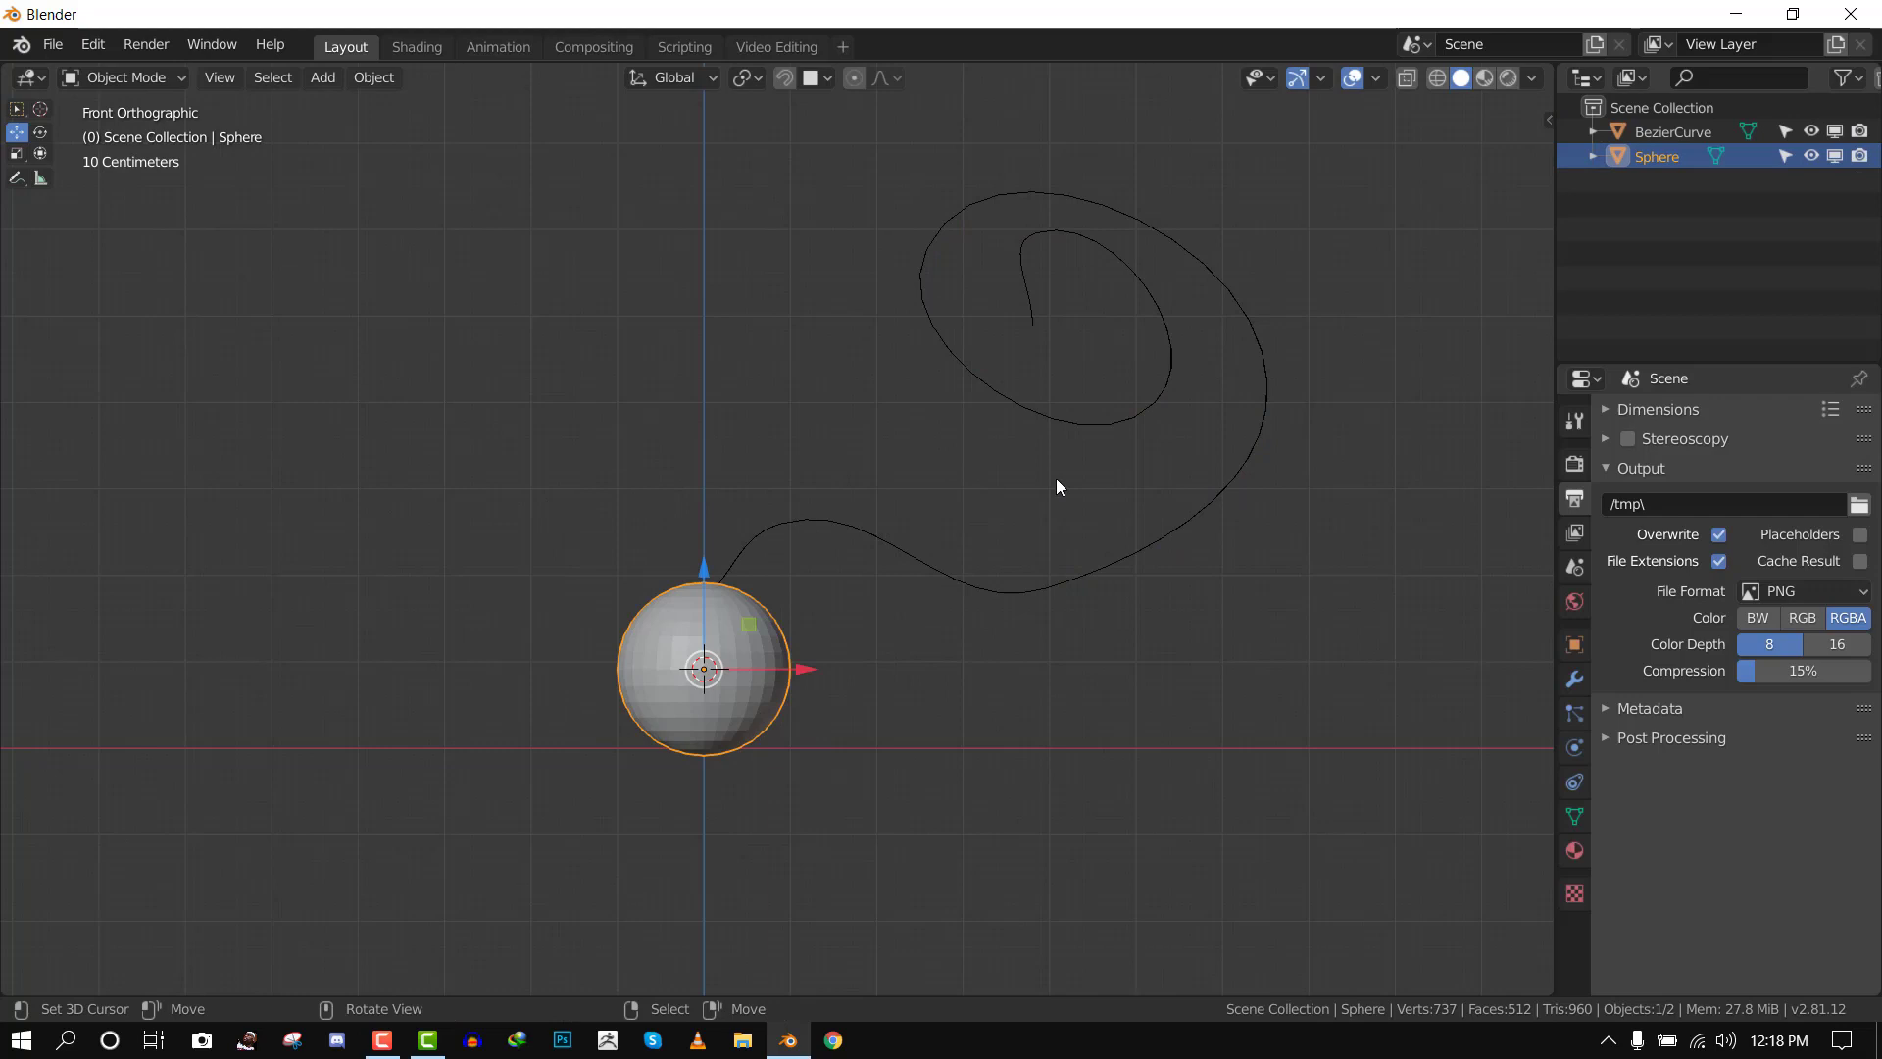
Select the strand mesh with the sphere as the active object and add hair from fibers with HairNet
{"action": "middle_click_drag", "start_coordinate": [1056, 479], "coordinate": [1043, 532]}
{"action": "left_click", "coordinate": [1044, 536]}
{"action": "left_click", "coordinate": [710, 643], "text": "shift"}
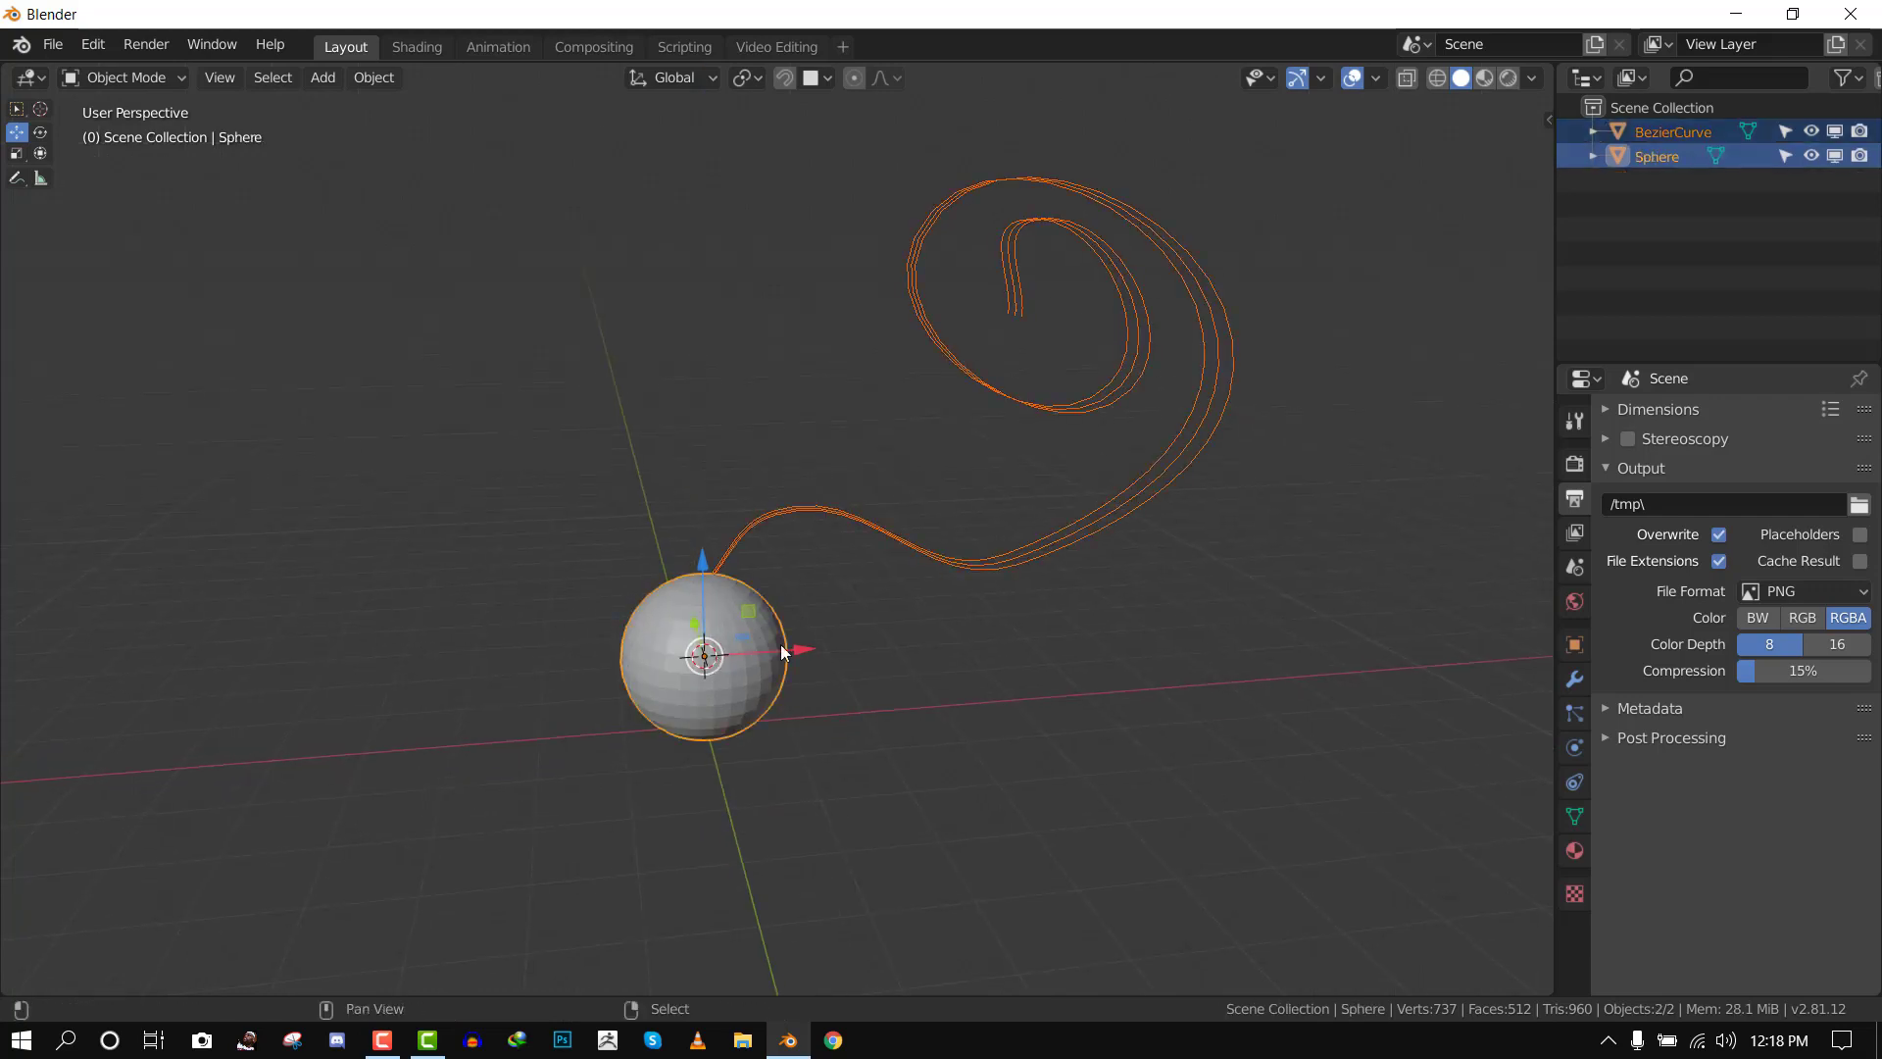
{"action": "key", "text": "n"}
{"action": "left_click", "coordinate": [1539, 314]}
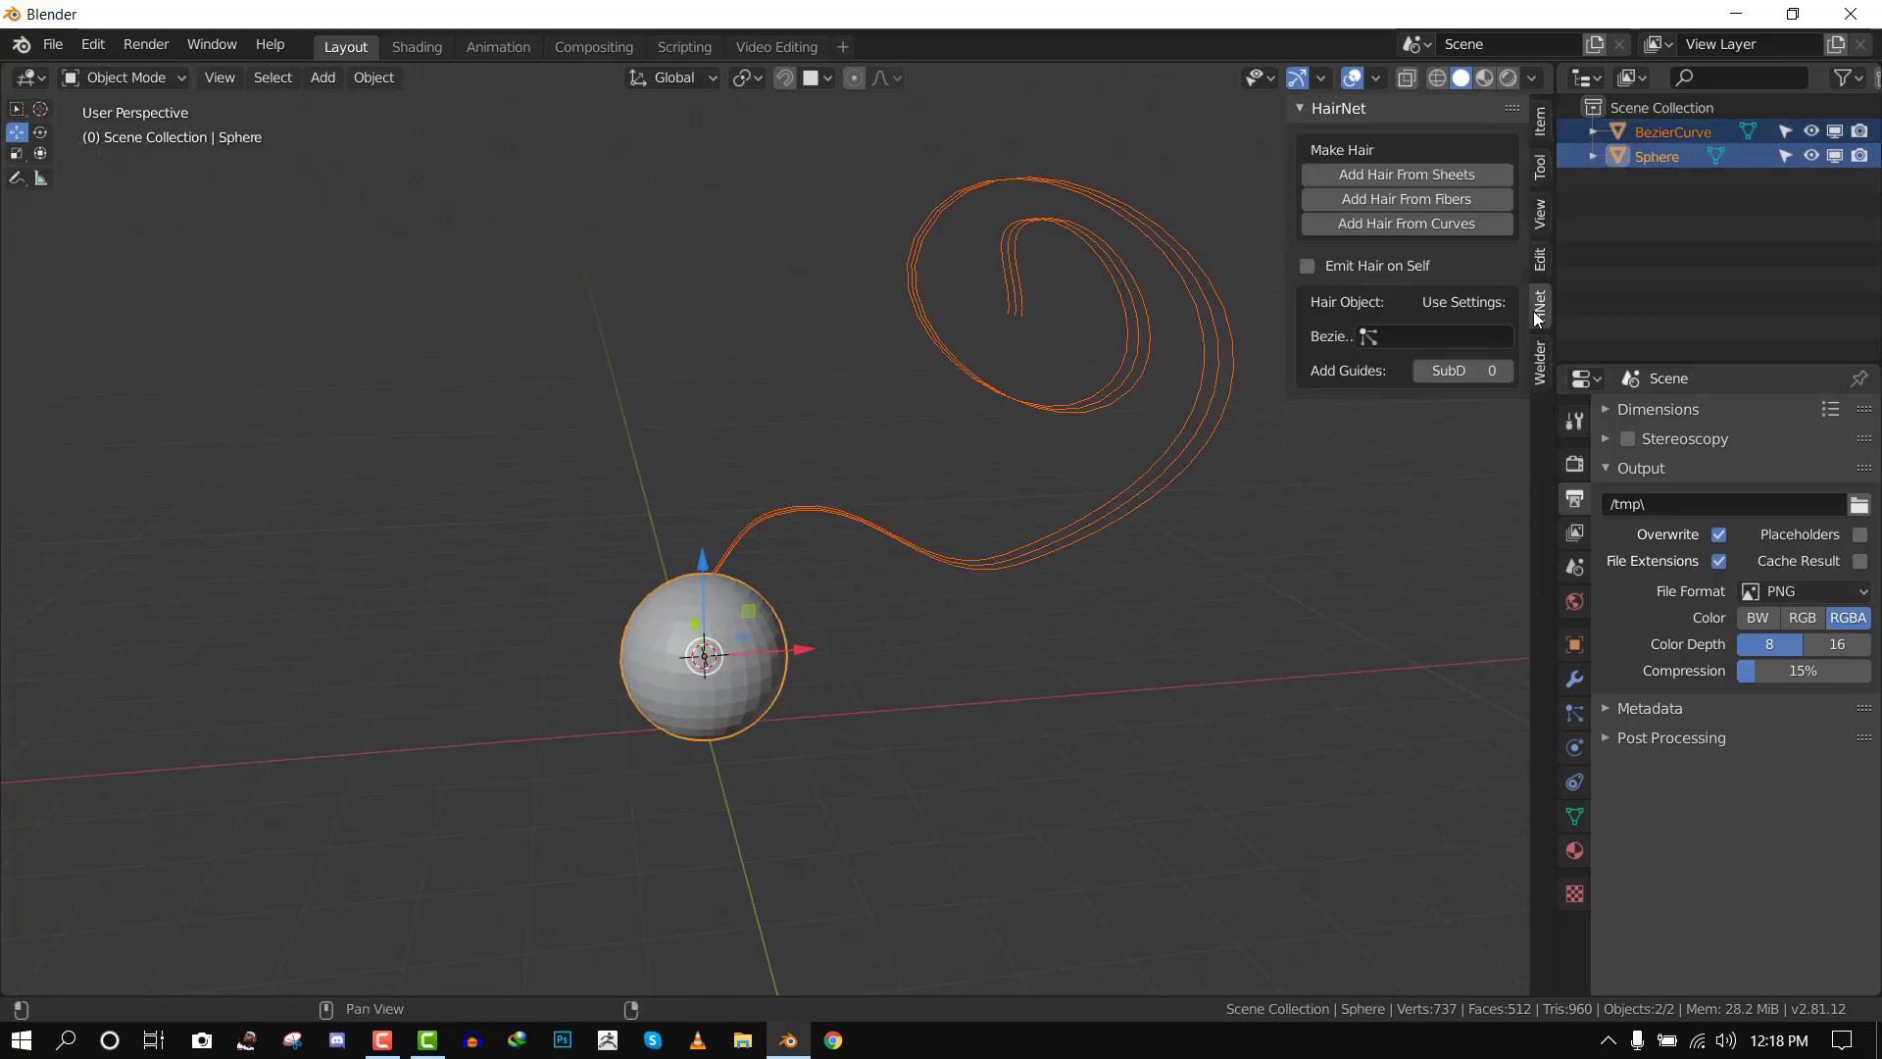
{"action": "left_click", "coordinate": [1442, 200]}
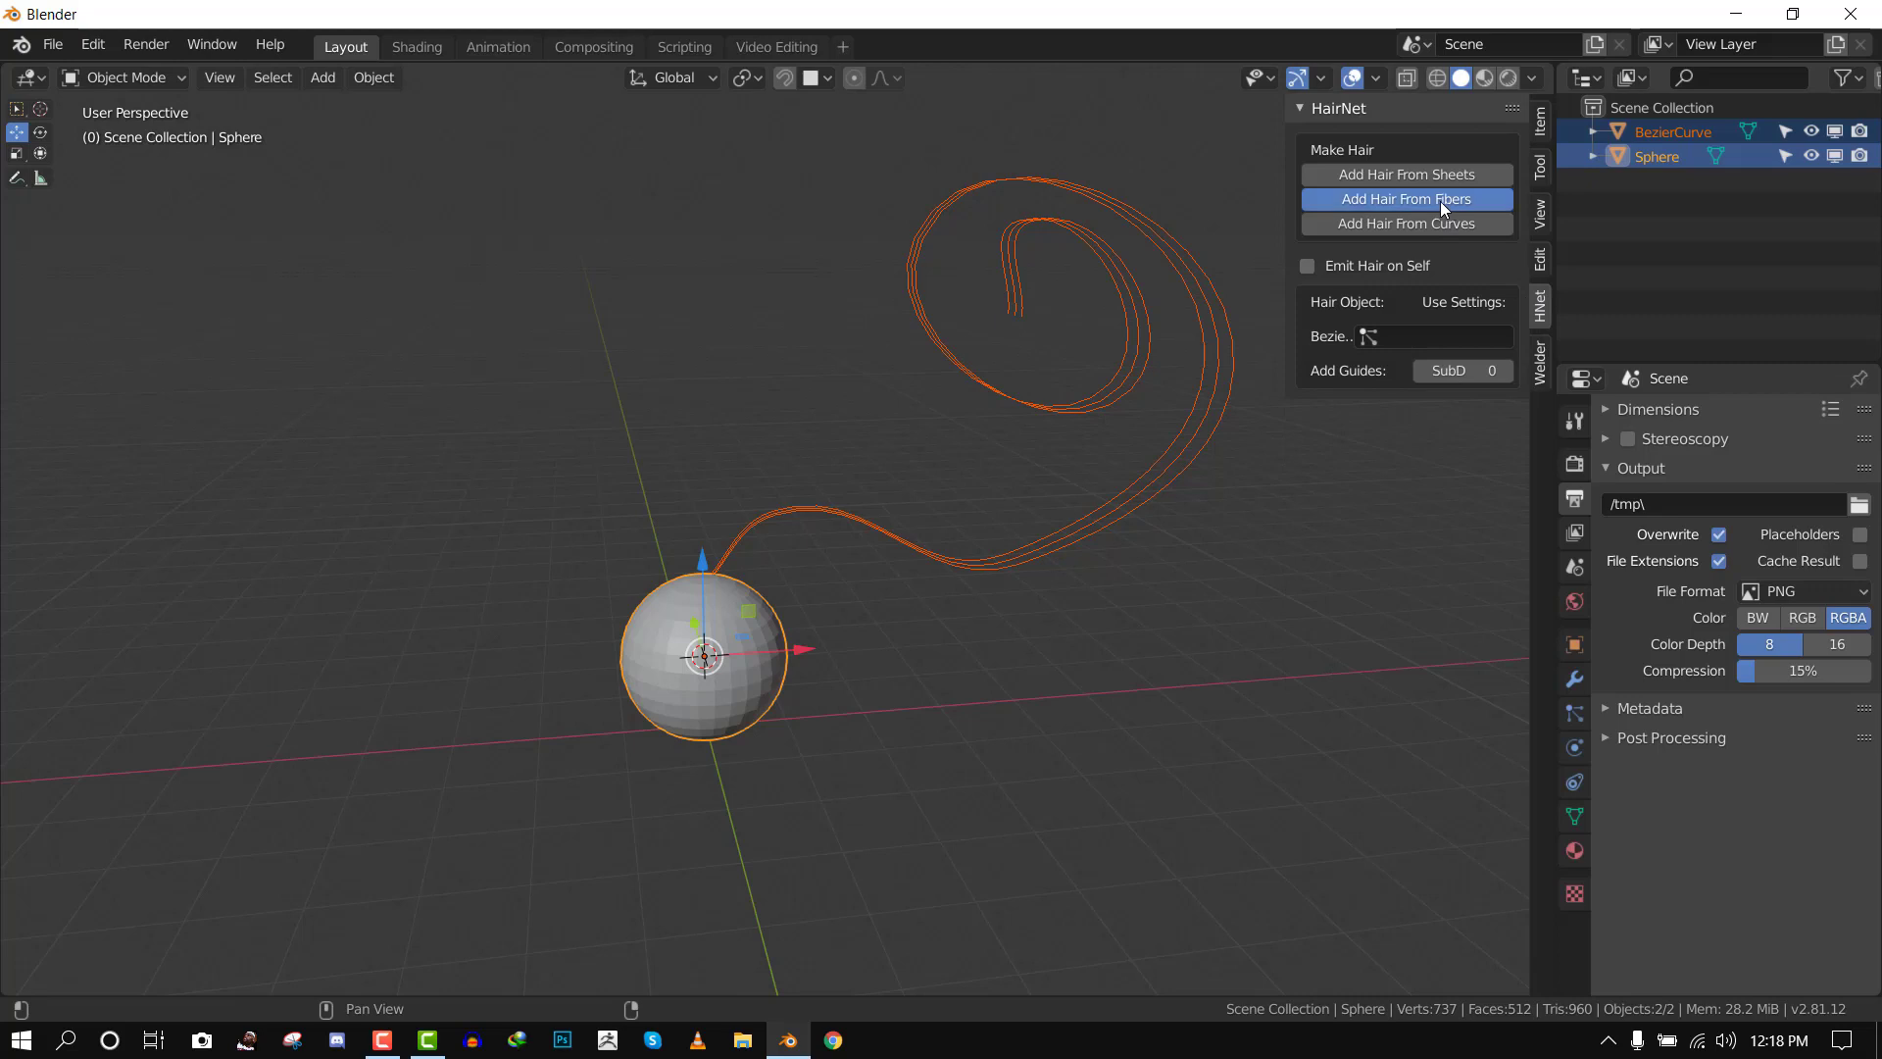
{"action": "middle_click_drag", "start_coordinate": [885, 484], "coordinate": [941, 655]}
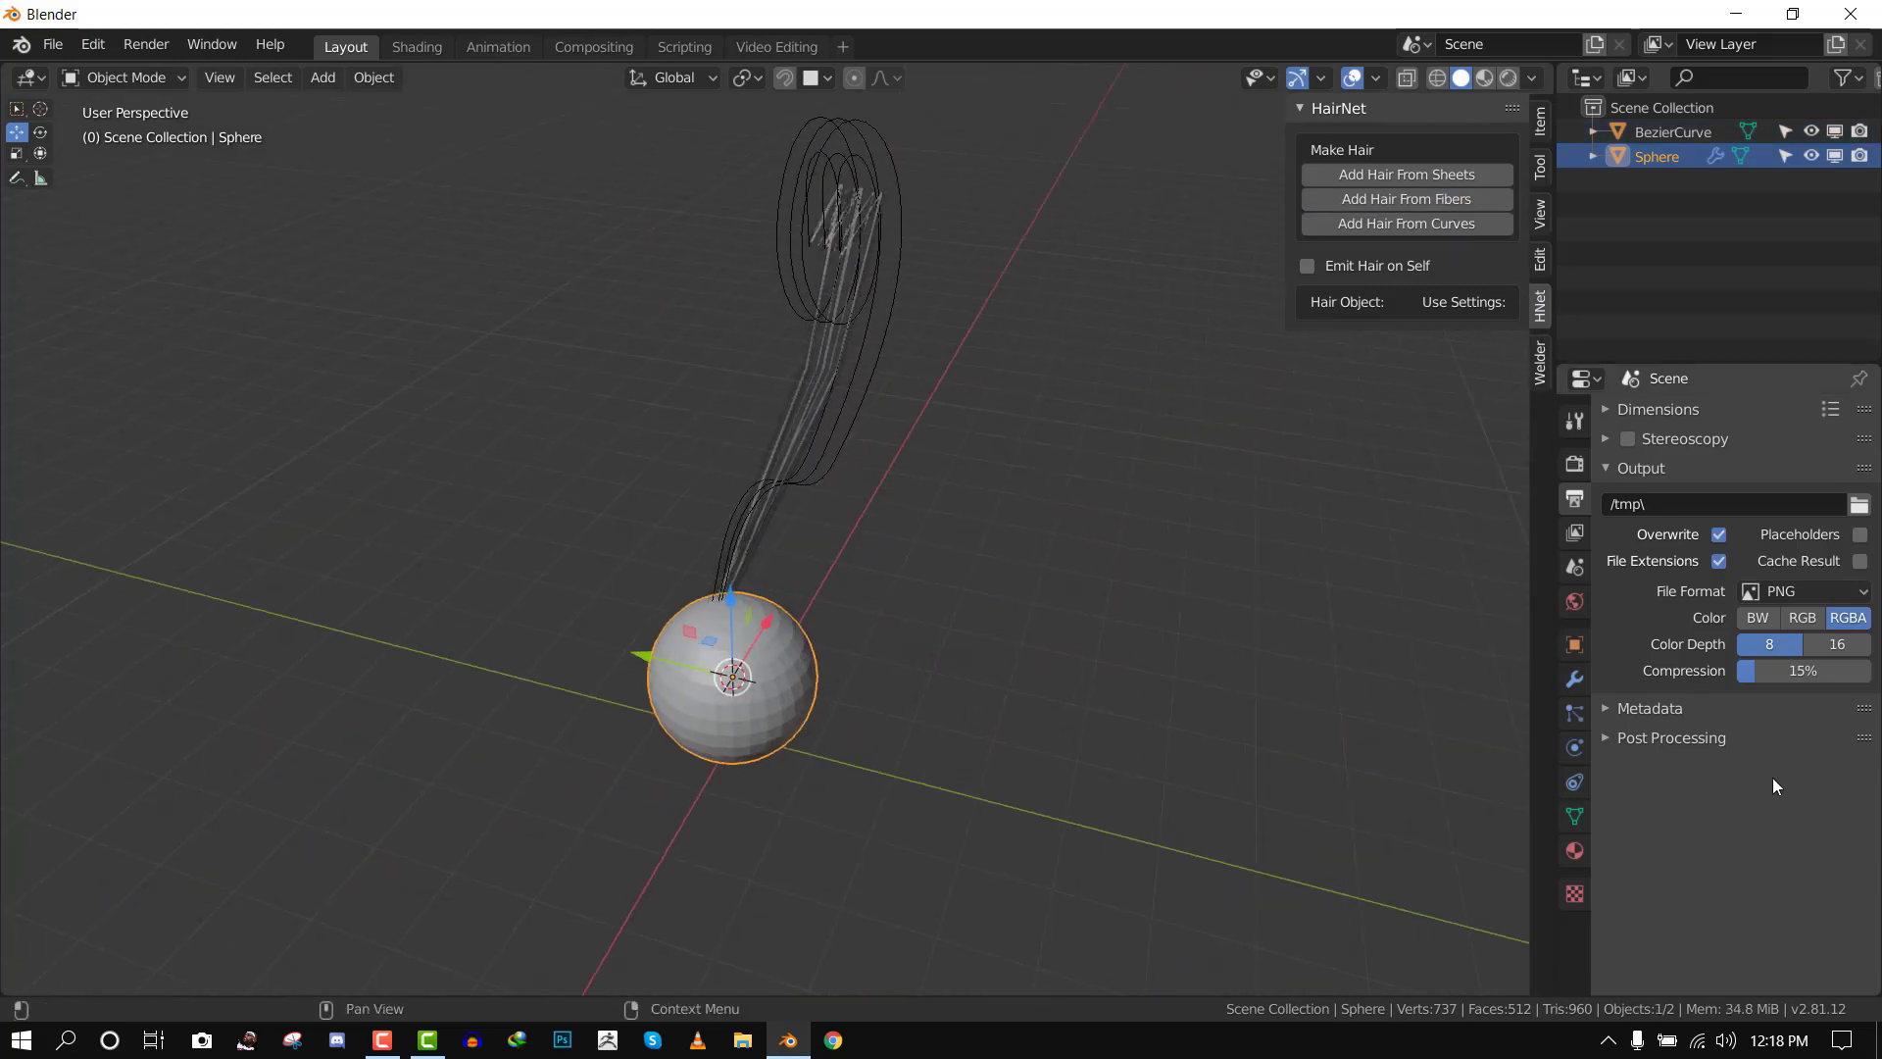
Set the strand steps of the sphere's hair particle system to 7 in its viewport display settings
{"action": "left_click", "coordinate": [1574, 816]}
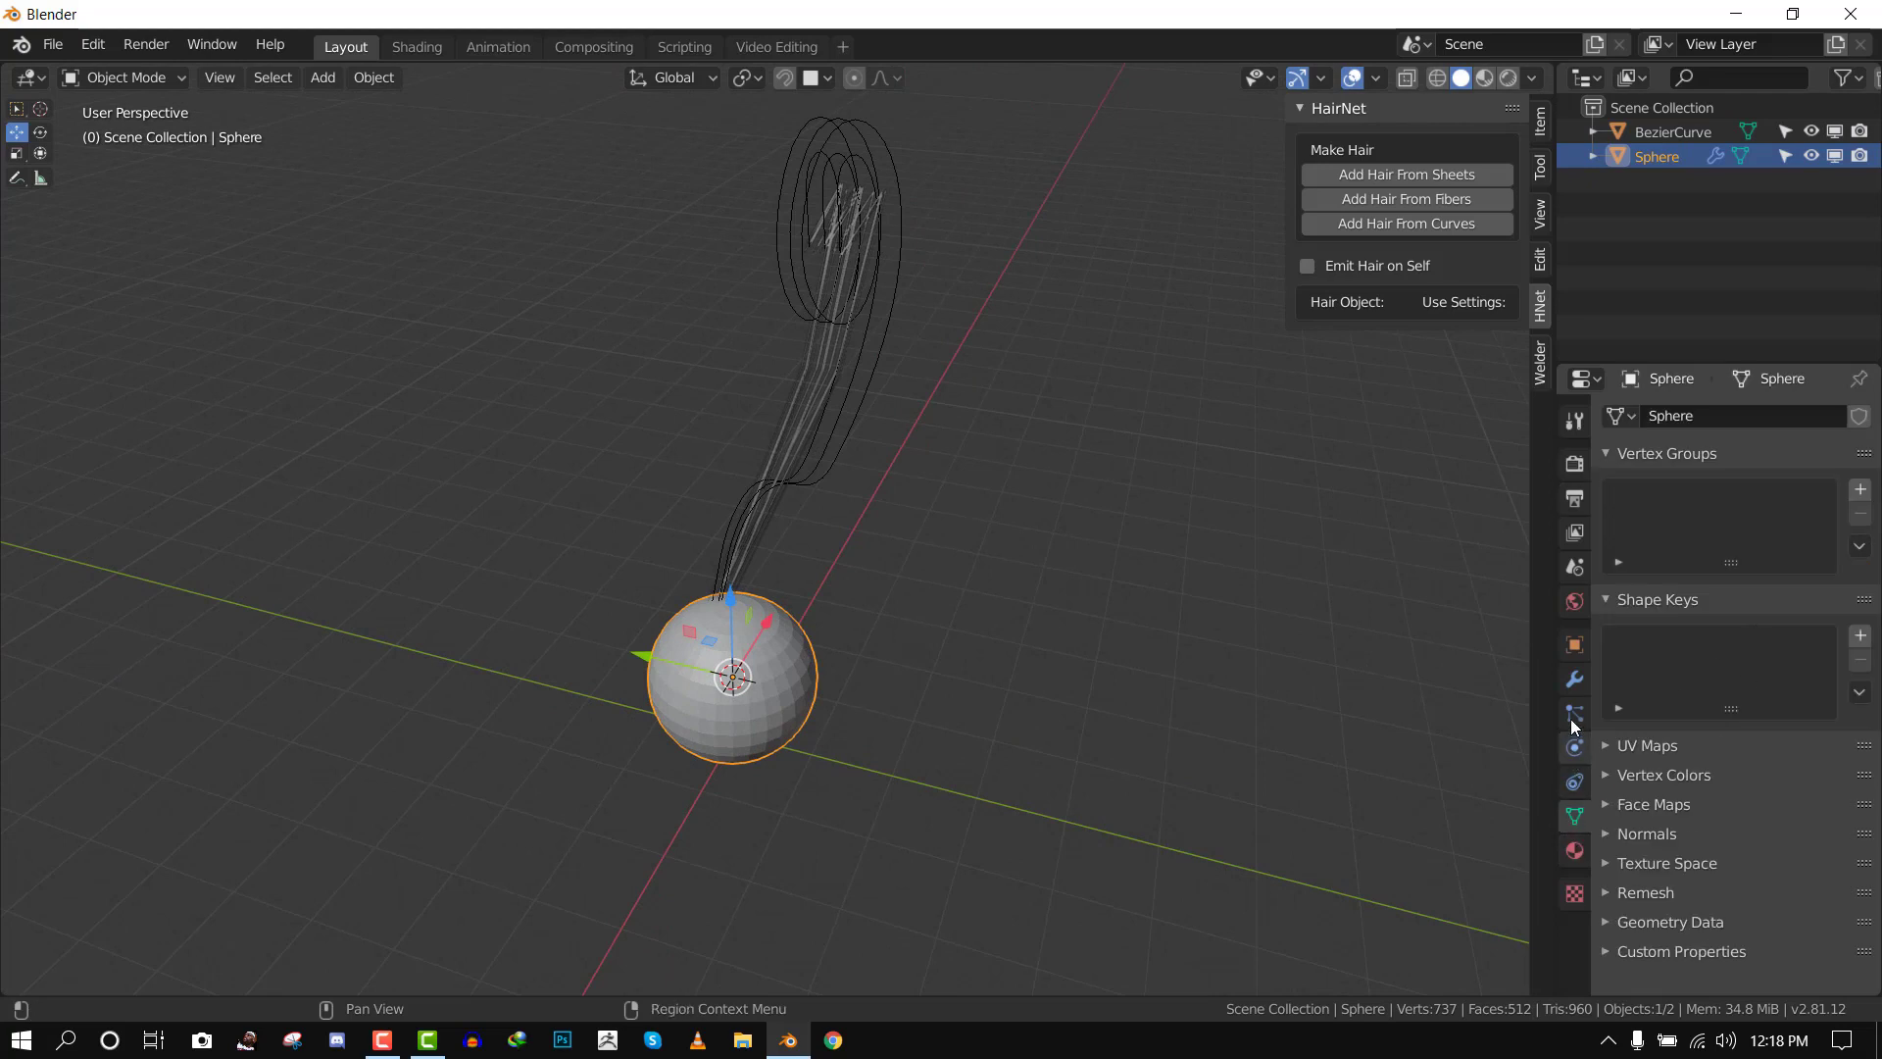
{"action": "left_click", "coordinate": [1574, 714]}
{"action": "scroll", "coordinate": [1716, 794], "scroll_direction": "down", "scroll_amount": 3}
{"action": "left_click", "coordinate": [1692, 693]}
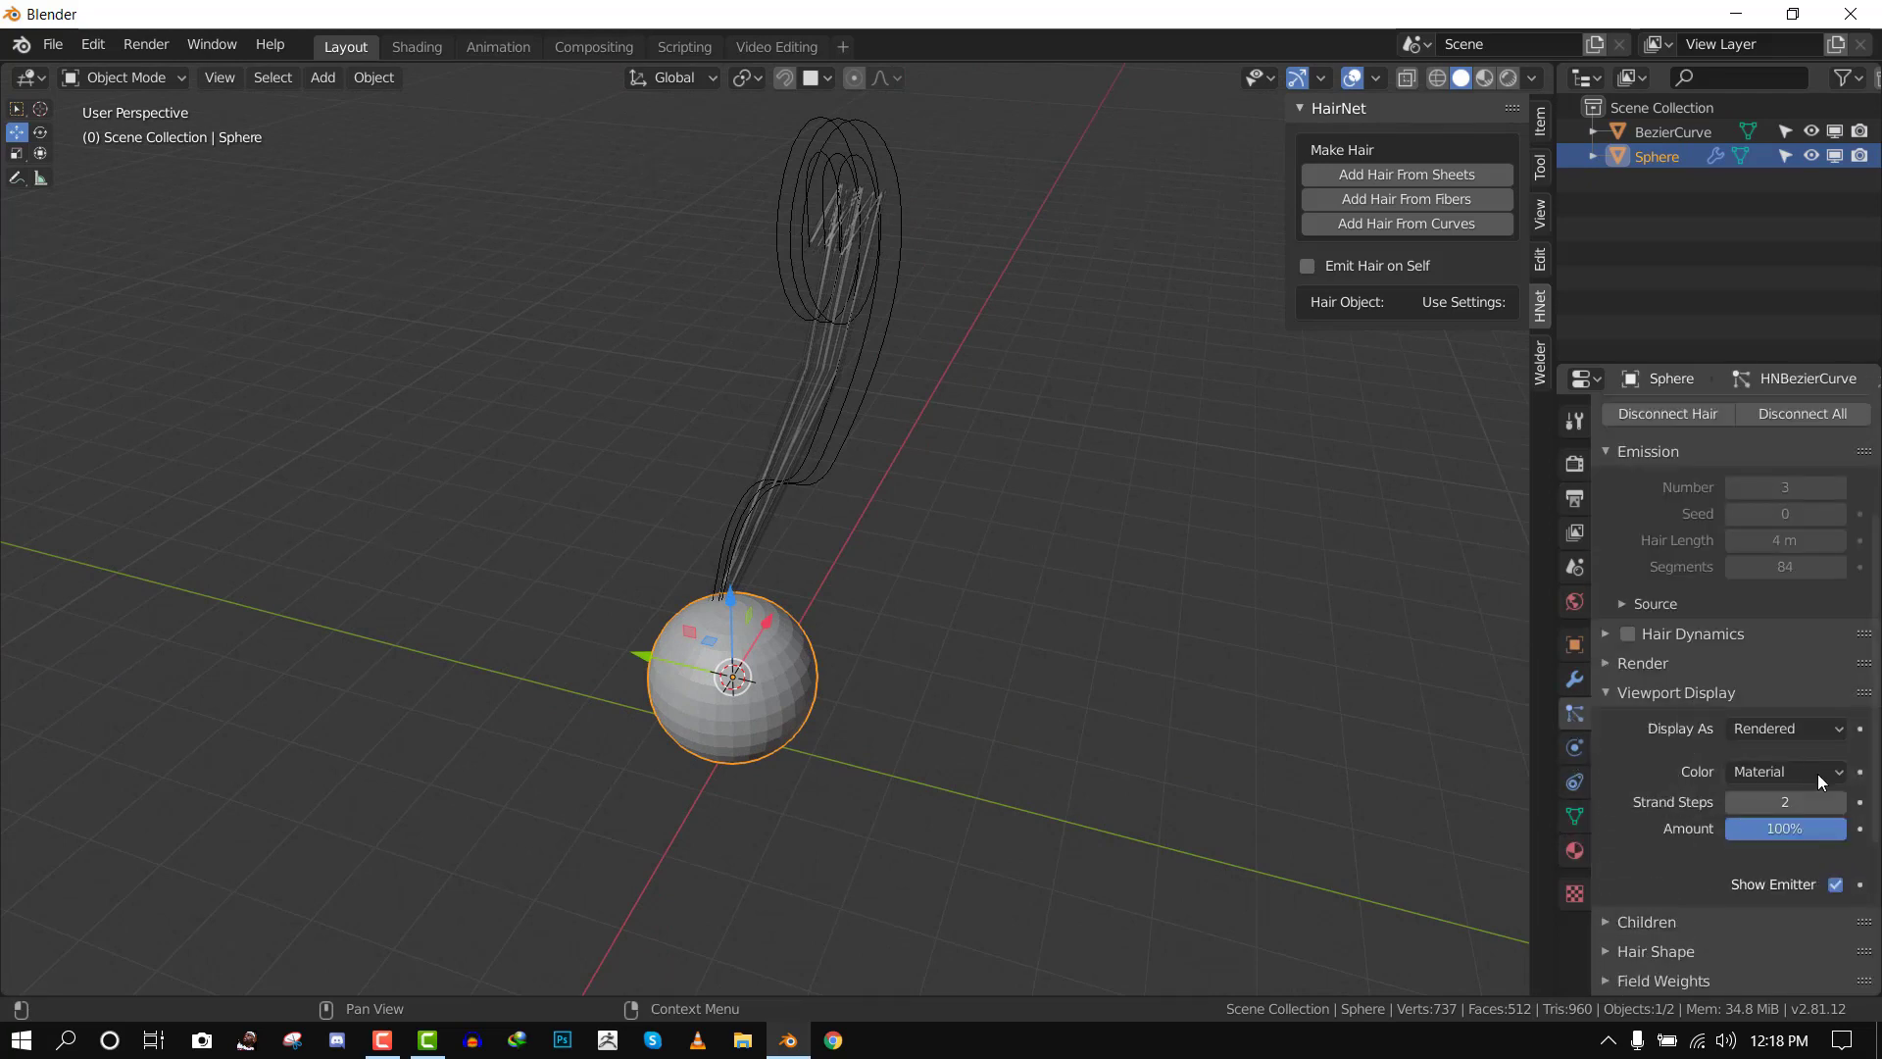
{"action": "left_click", "coordinate": [1840, 802]}
{"action": "left_click", "coordinate": [1839, 802]}
{"action": "left_click", "coordinate": [1839, 802]}
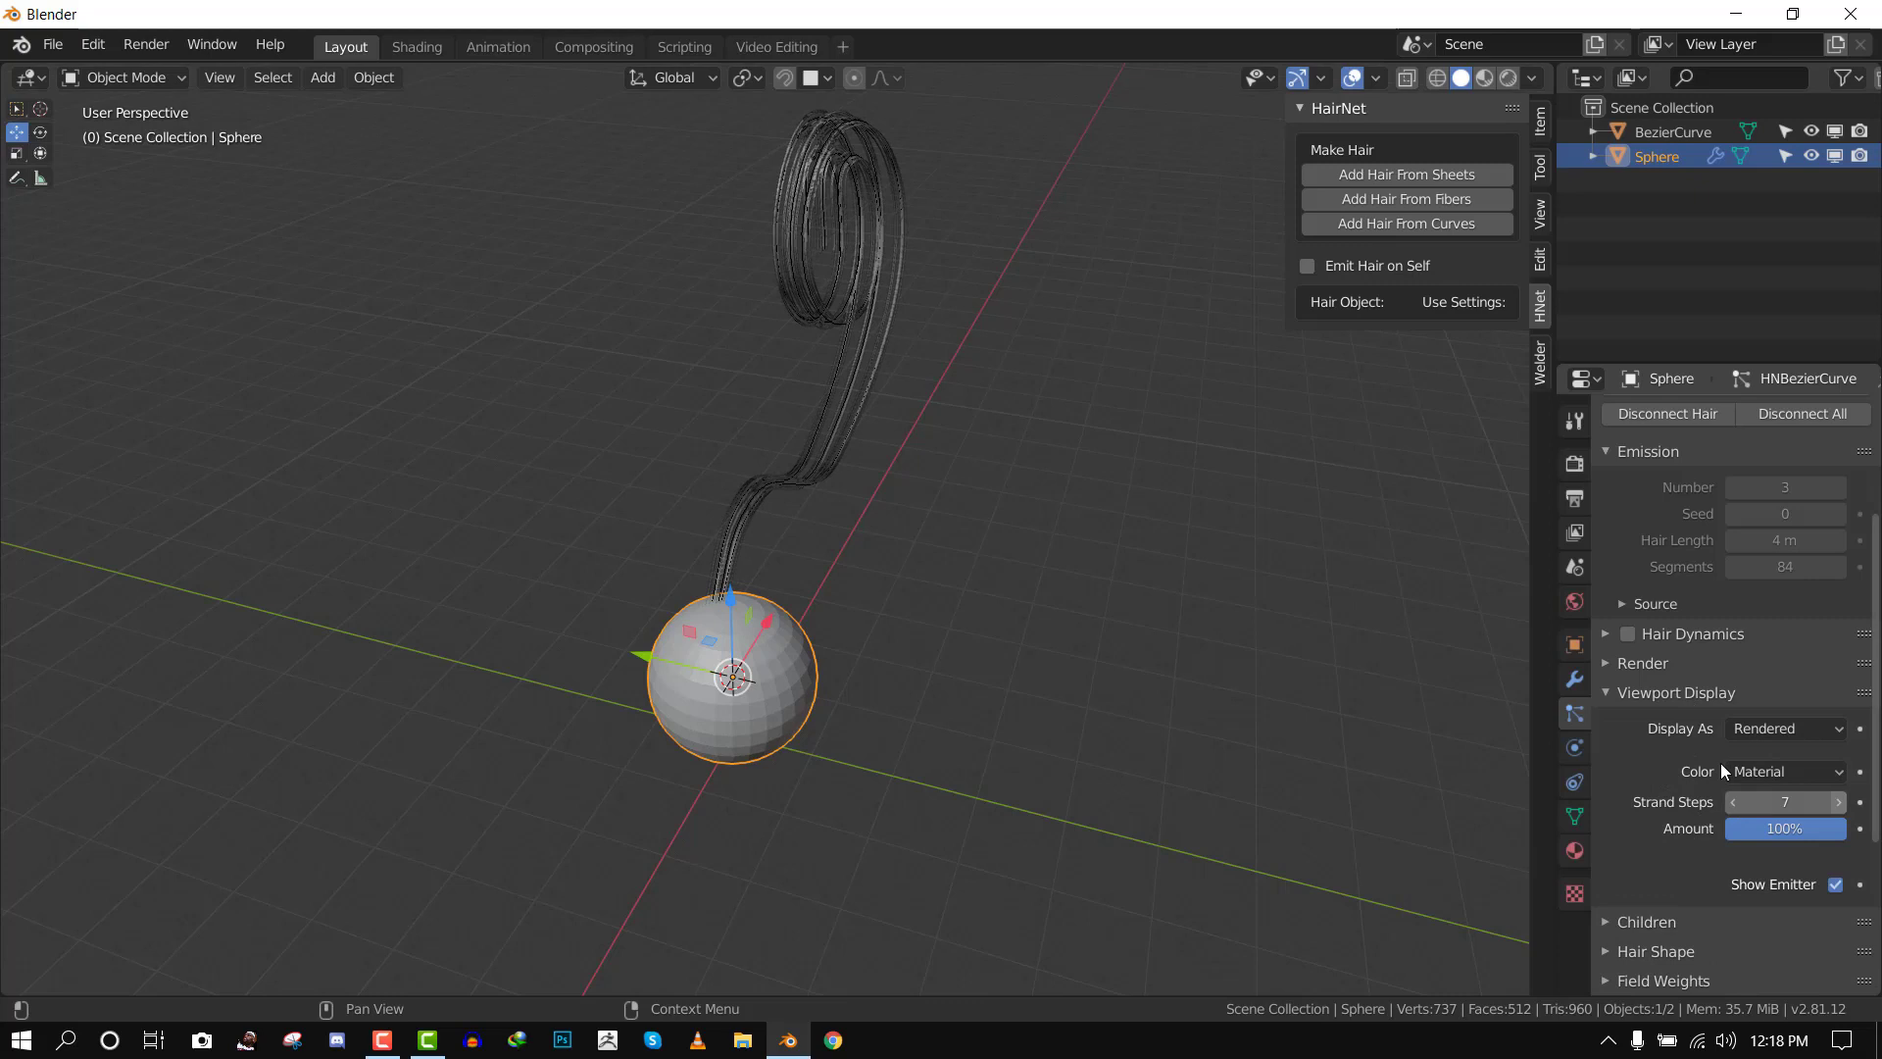
Disable the BezierCurve strand mesh in the viewport and rename it as Curve 1
{"action": "middle_click_drag", "start_coordinate": [1138, 457], "coordinate": [1545, 196]}
{"action": "left_click", "coordinate": [1834, 132]}
{"action": "left_click", "coordinate": [1709, 128]}
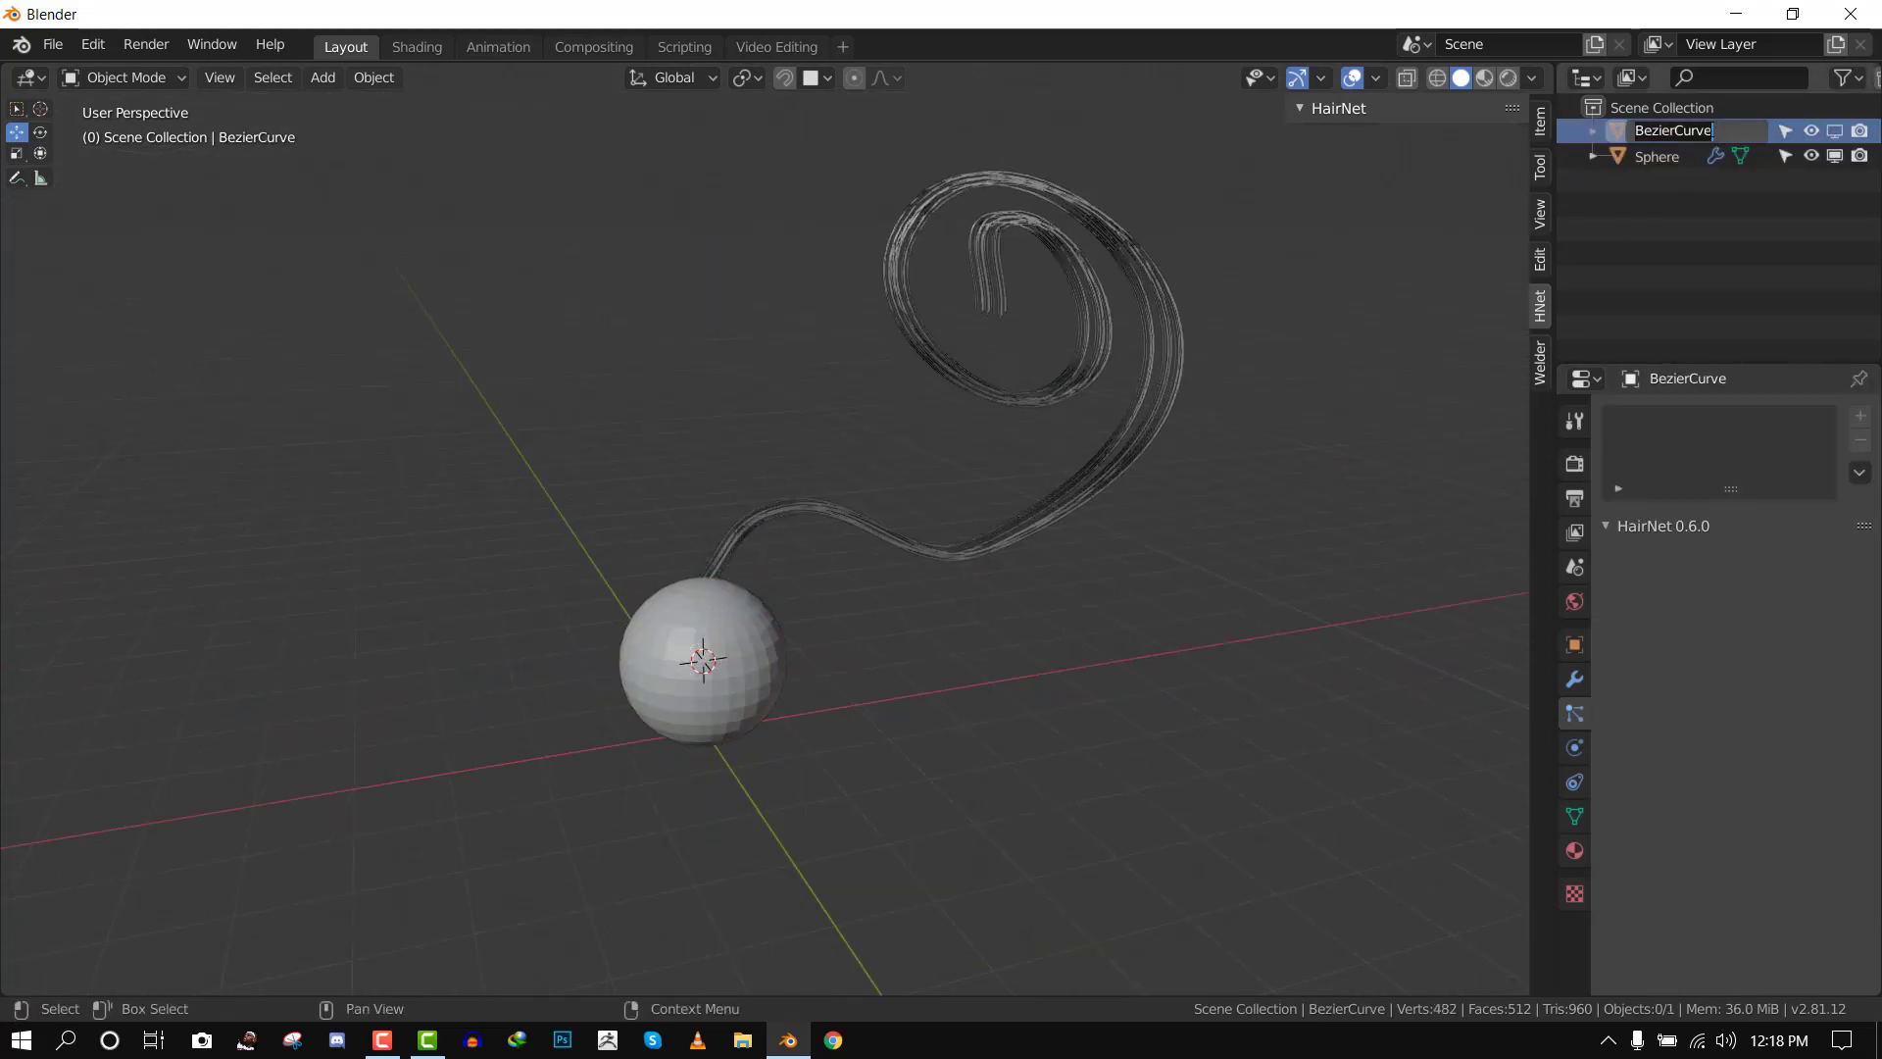
{"action": "double_click", "coordinate": [1710, 132]}
{"action": "type", "text": "Curve 1"}
{"action": "key", "text": "Return"}
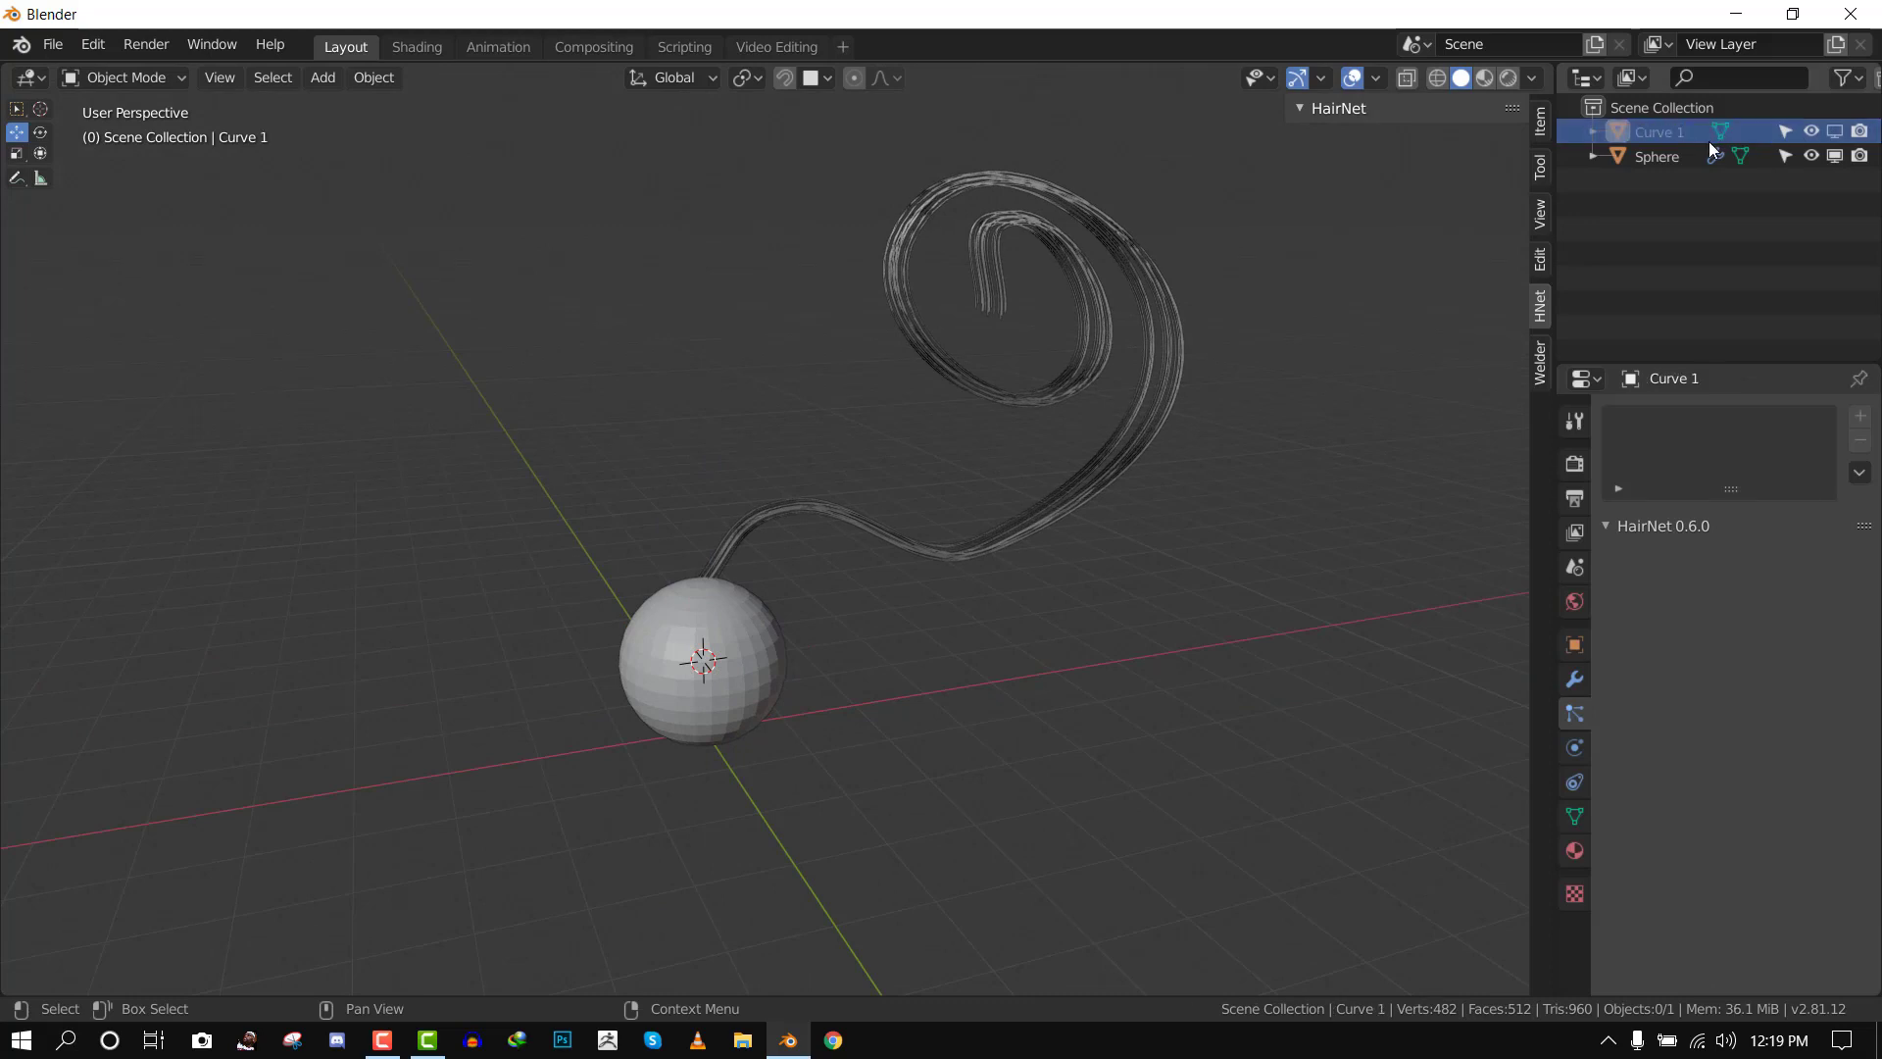
Test moving the sphere with its hair in front view, cancelling the move
{"action": "middle_click_drag", "start_coordinate": [703, 559], "coordinate": [753, 719]}
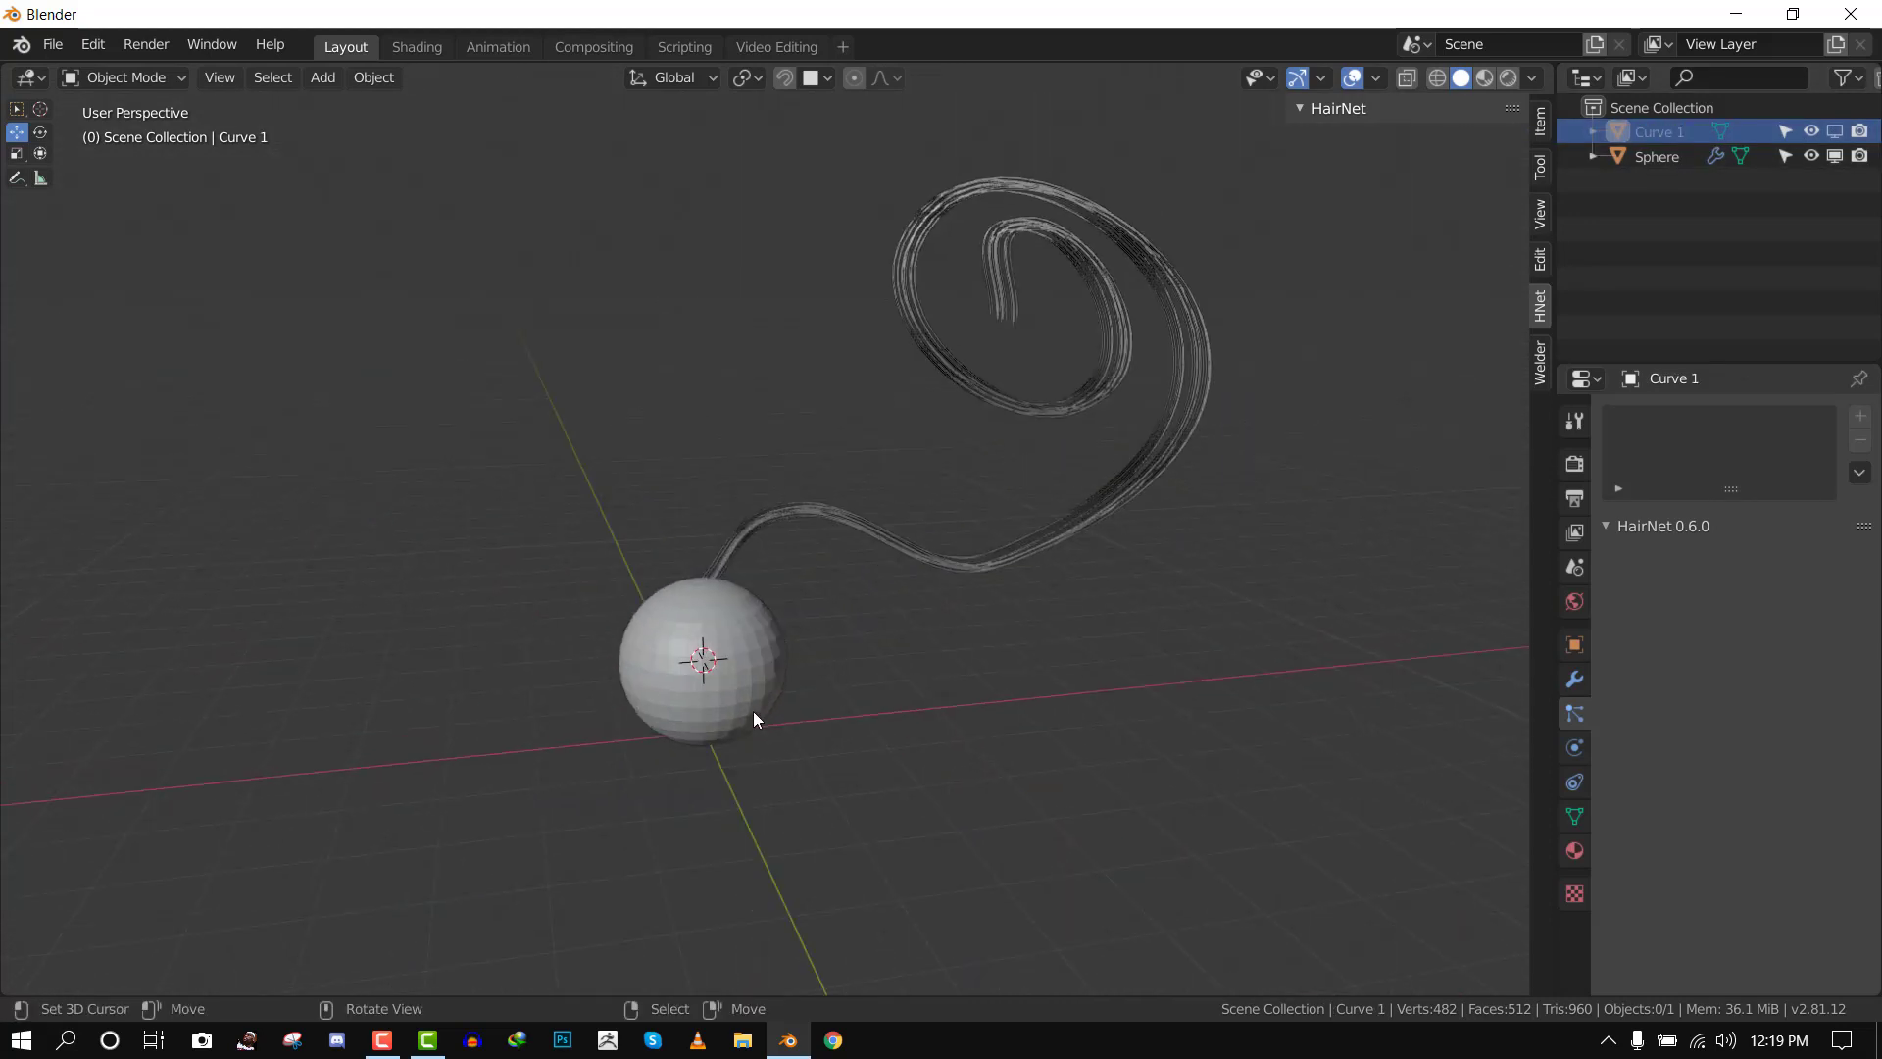
{"action": "right_click", "coordinate": [753, 710]}
{"action": "key", "text": "KP_1"}
{"action": "scroll", "coordinate": [764, 686], "scroll_direction": "up", "scroll_amount": 2}
{"action": "key", "text": "g"}
{"action": "right_click", "coordinate": [832, 608]}
{"action": "scroll", "coordinate": [1339, 469], "scroll_direction": "down", "scroll_amount": 2}
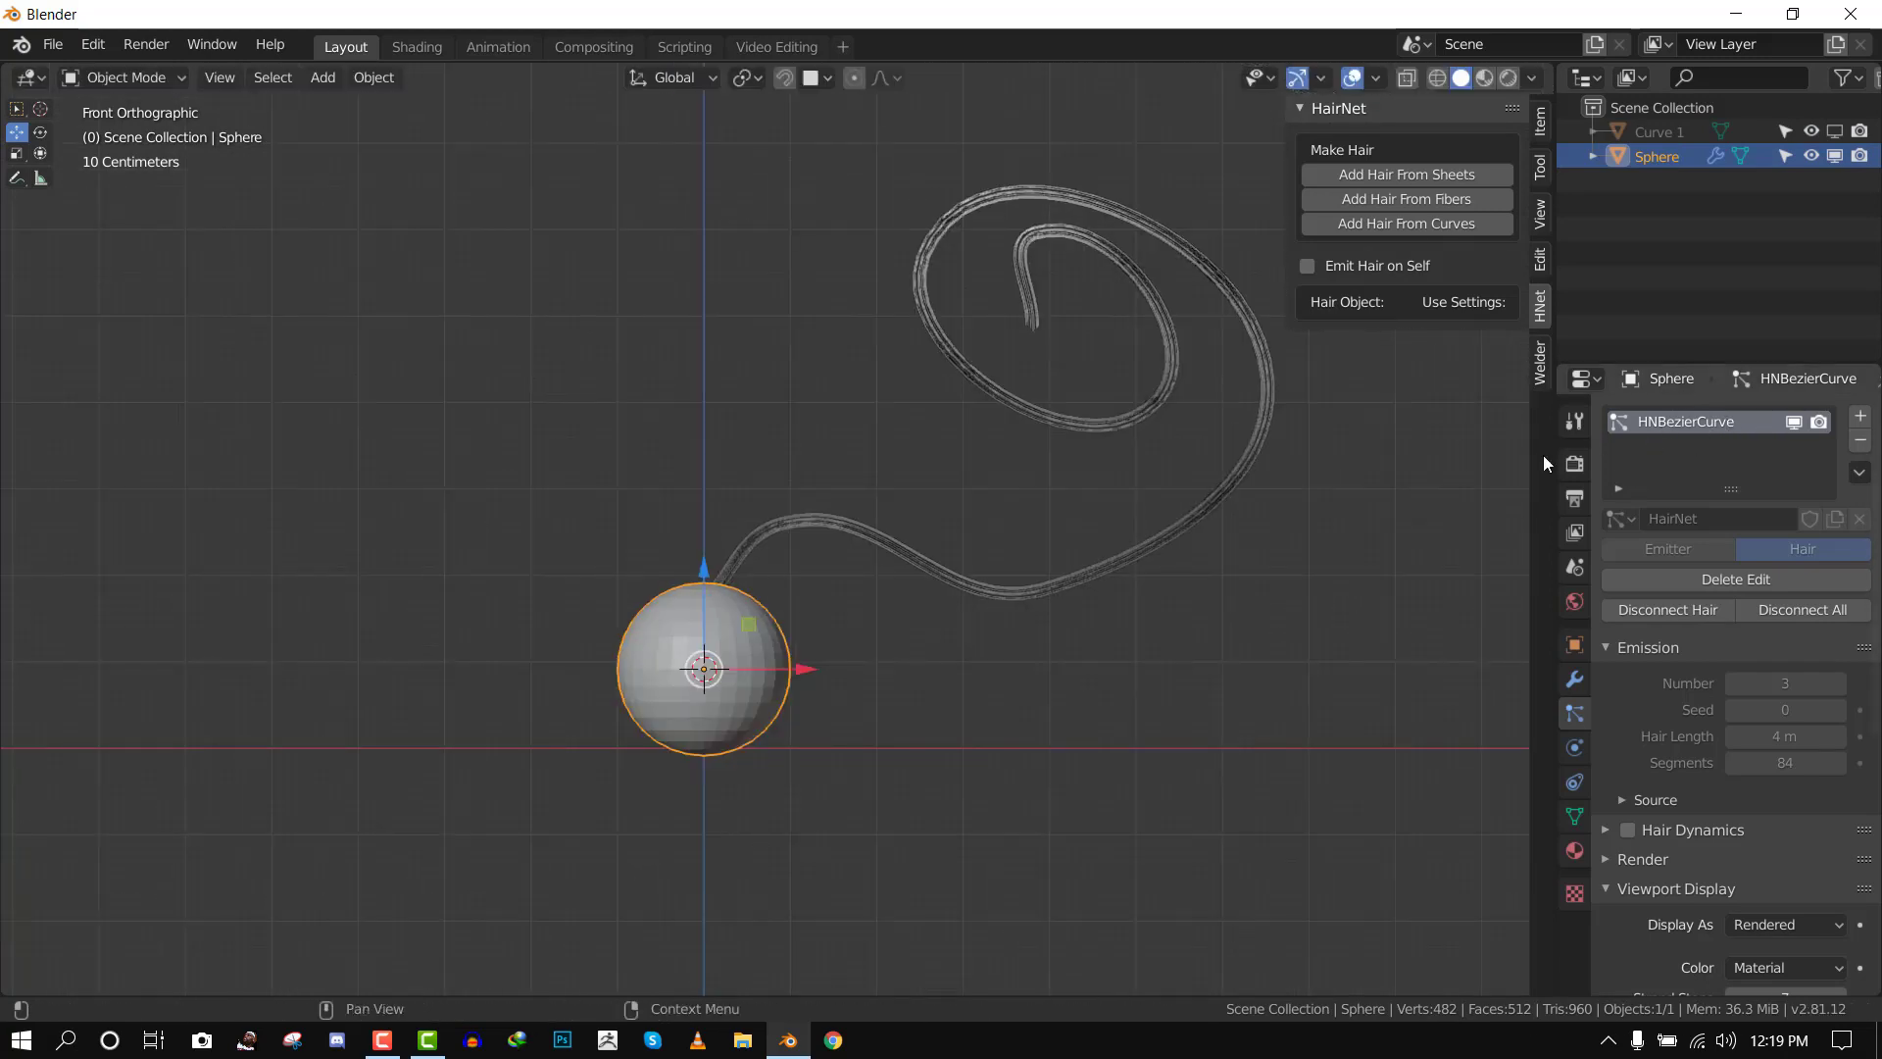
Re-enable Curve 1 in the viewport and duplicate it over the sphere in top view
{"action": "left_click", "coordinate": [1834, 132]}
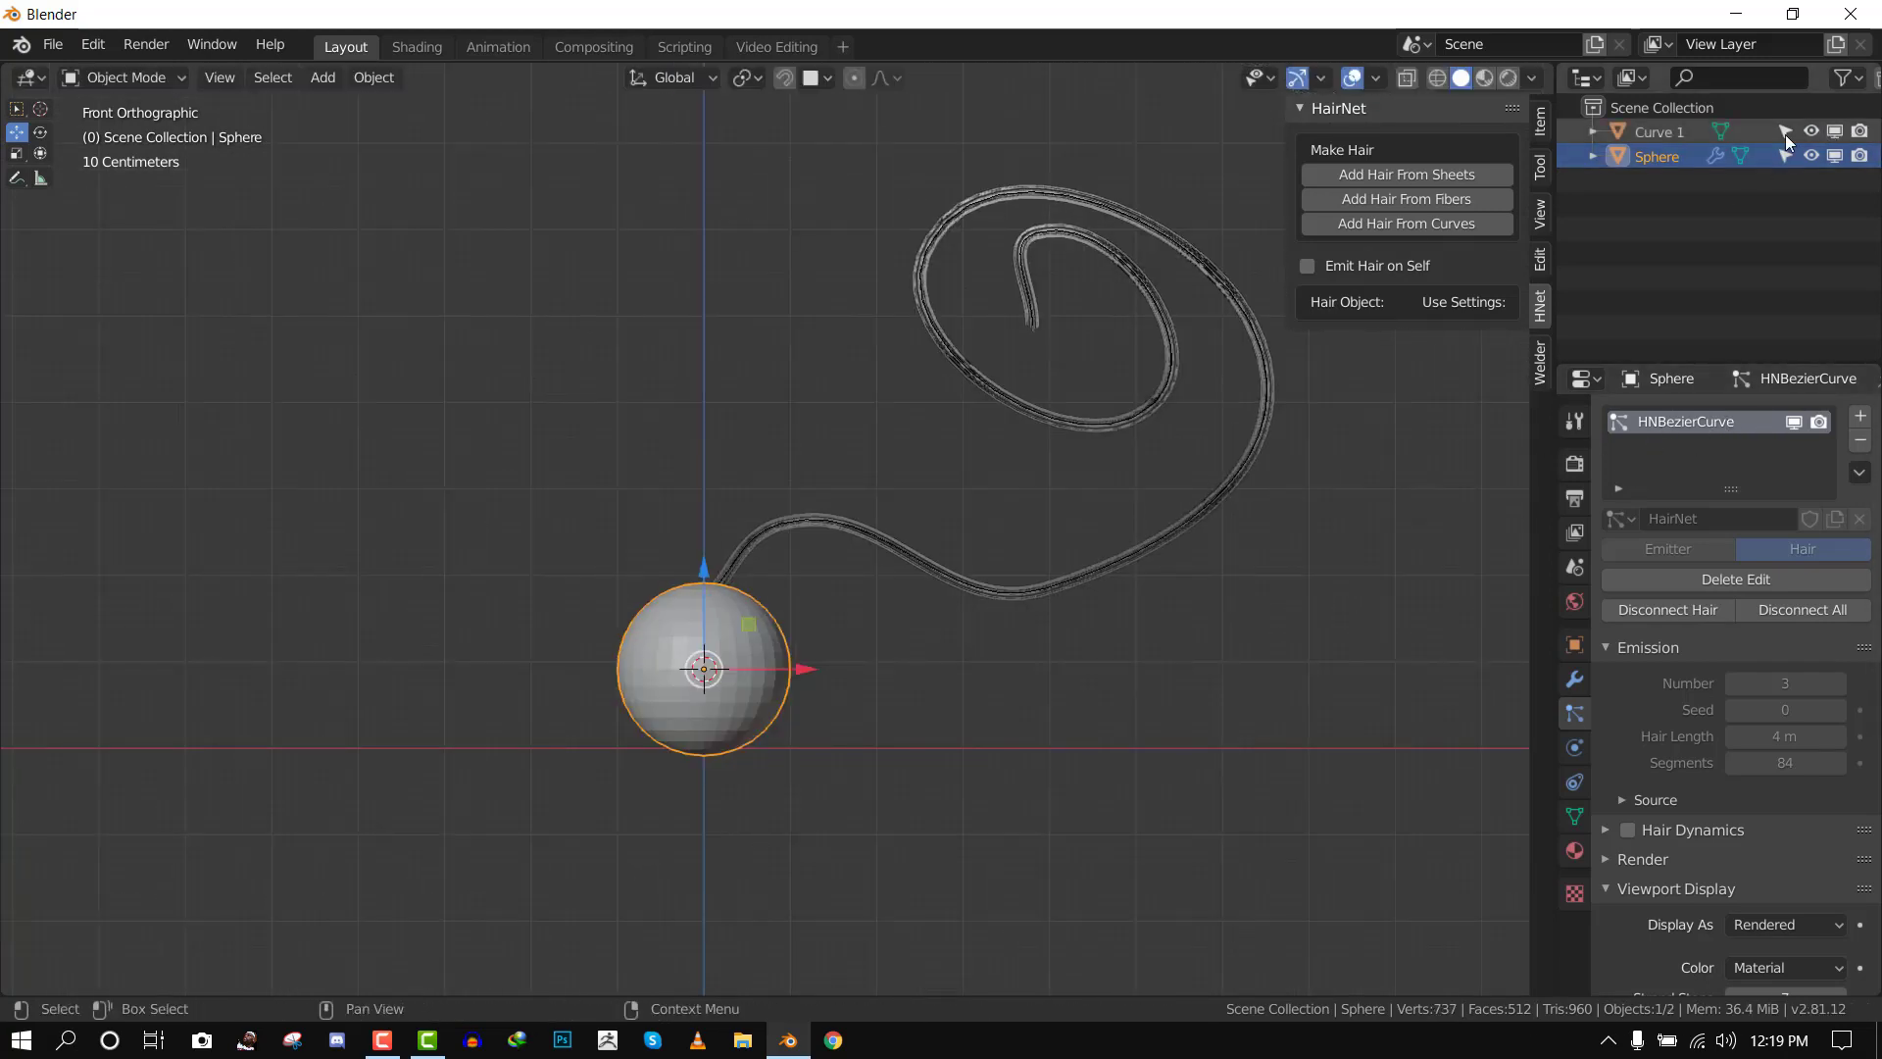
{"action": "left_click", "coordinate": [1668, 137]}
{"action": "key", "text": "KP_7"}
{"action": "key", "text": "shift+d"}
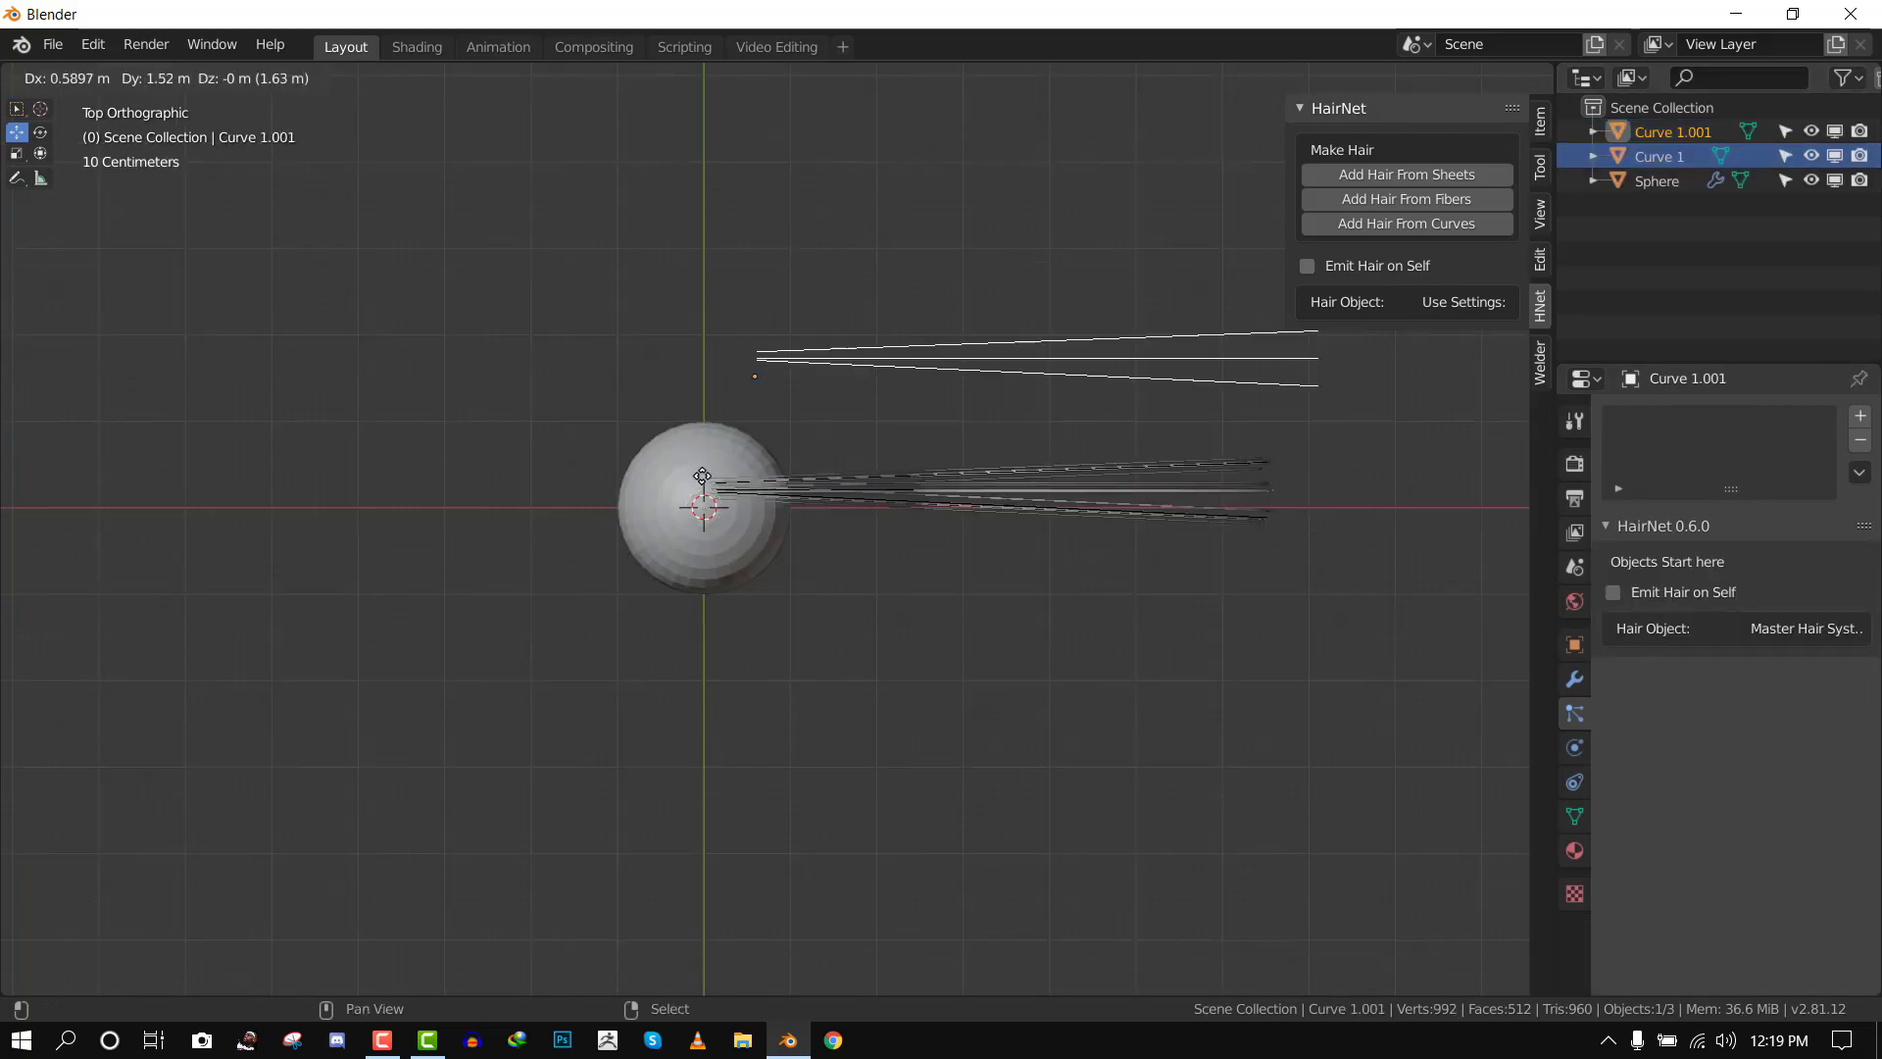
{"action": "left_click", "coordinate": [704, 500]}
Rotate the duplicated strands about 120° counter-clockwise in top view and move their roots onto the top of the sphere
{"action": "key", "text": "r"}
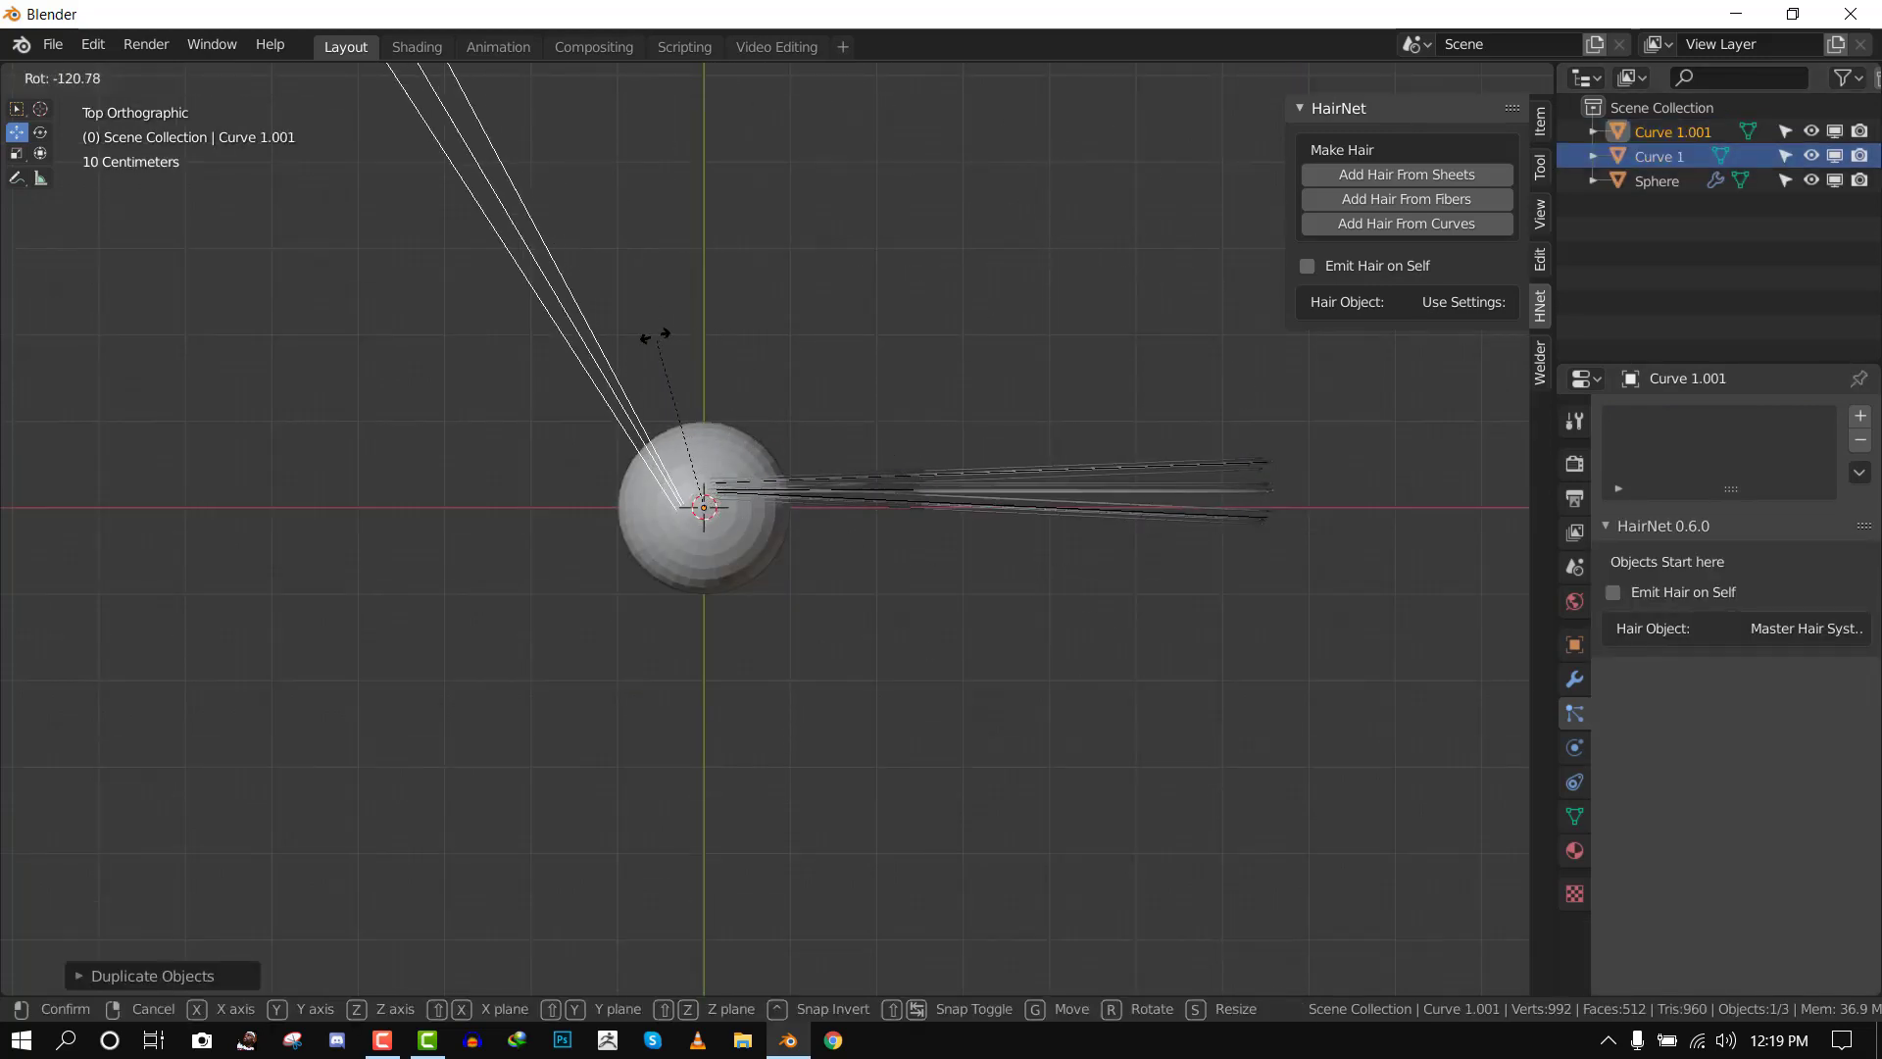
{"action": "left_click", "coordinate": [655, 336]}
{"action": "key", "text": "g"}
{"action": "left_click", "coordinate": [673, 429]}
{"action": "scroll", "coordinate": [951, 449], "scroll_direction": "down", "scroll_amount": 3}
{"action": "middle_click_drag", "start_coordinate": [951, 449], "coordinate": [922, 441]}
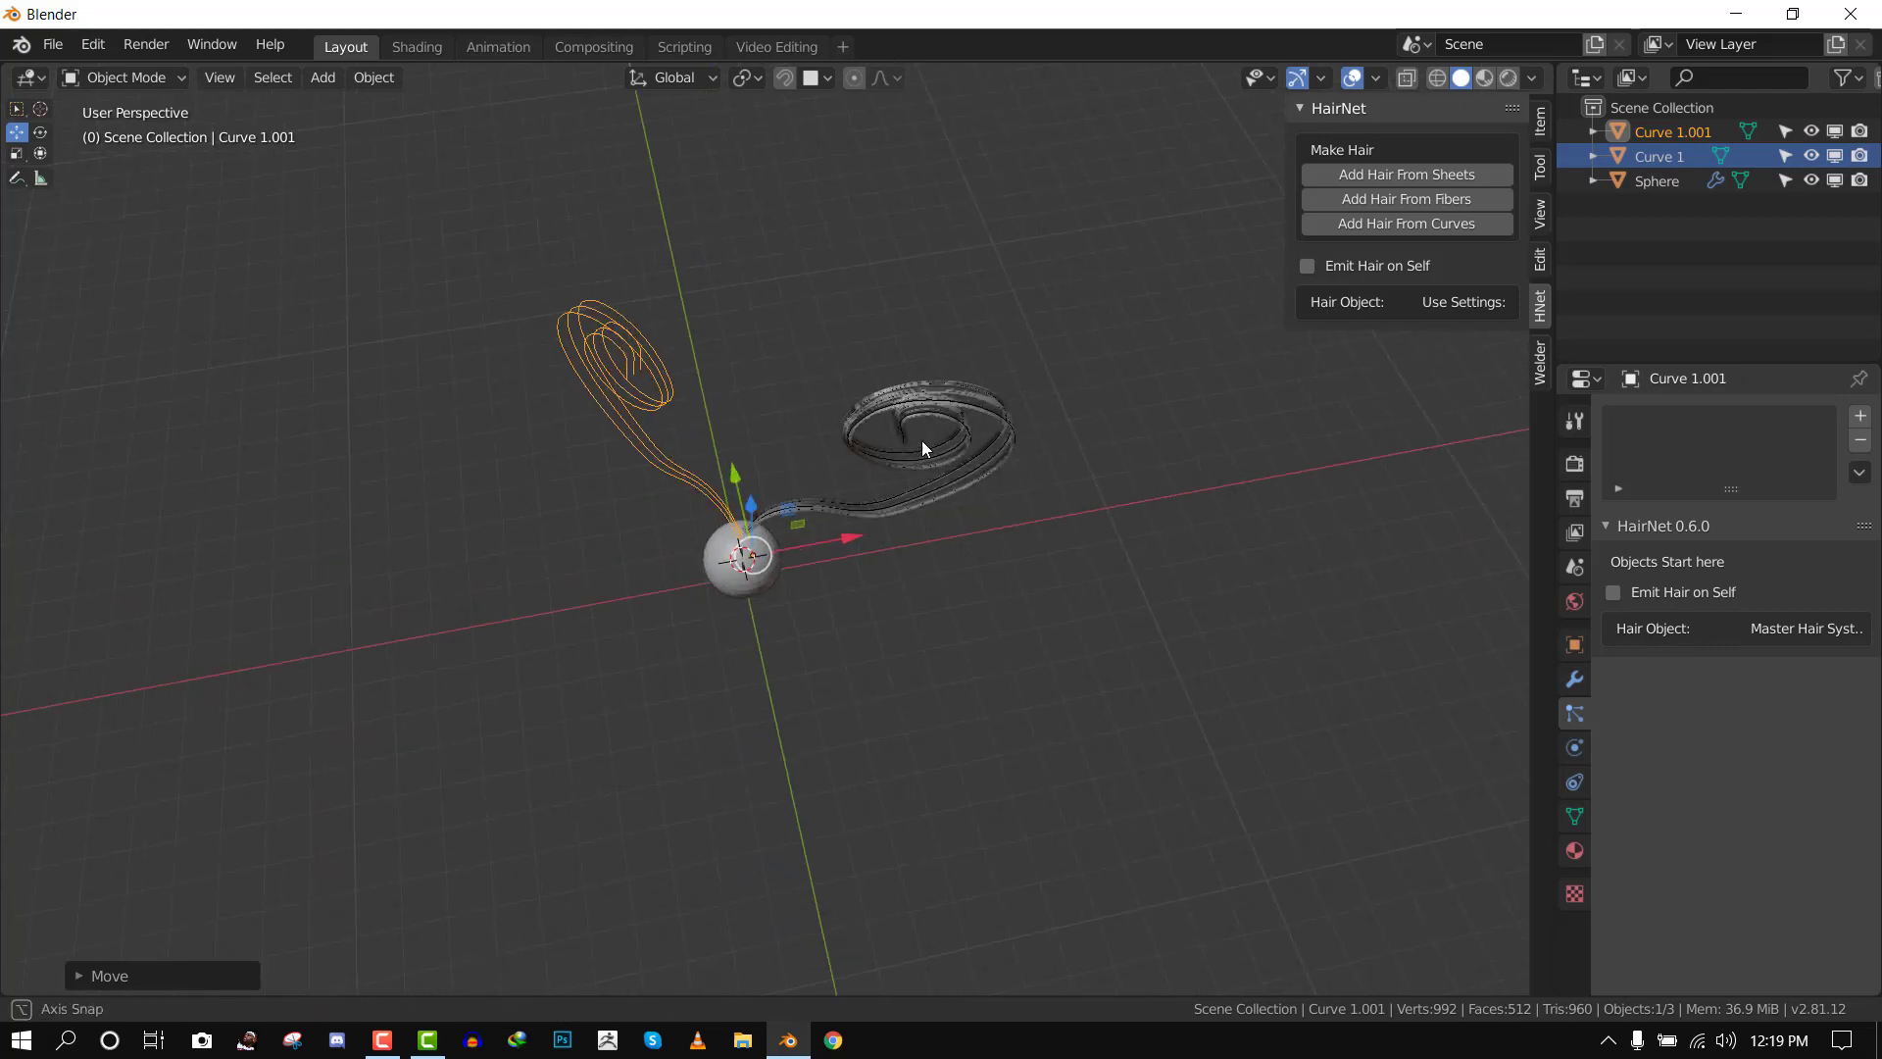
Apply the object transforms to all objects and set their origins to geometry
{"action": "key", "text": "a"}
{"action": "key", "text": "ctrl+a"}
{"action": "left_click", "coordinate": [1068, 416]}
{"action": "right_click", "coordinate": [1069, 415]}
{"action": "mouse_move", "coordinate": [1069, 417]}
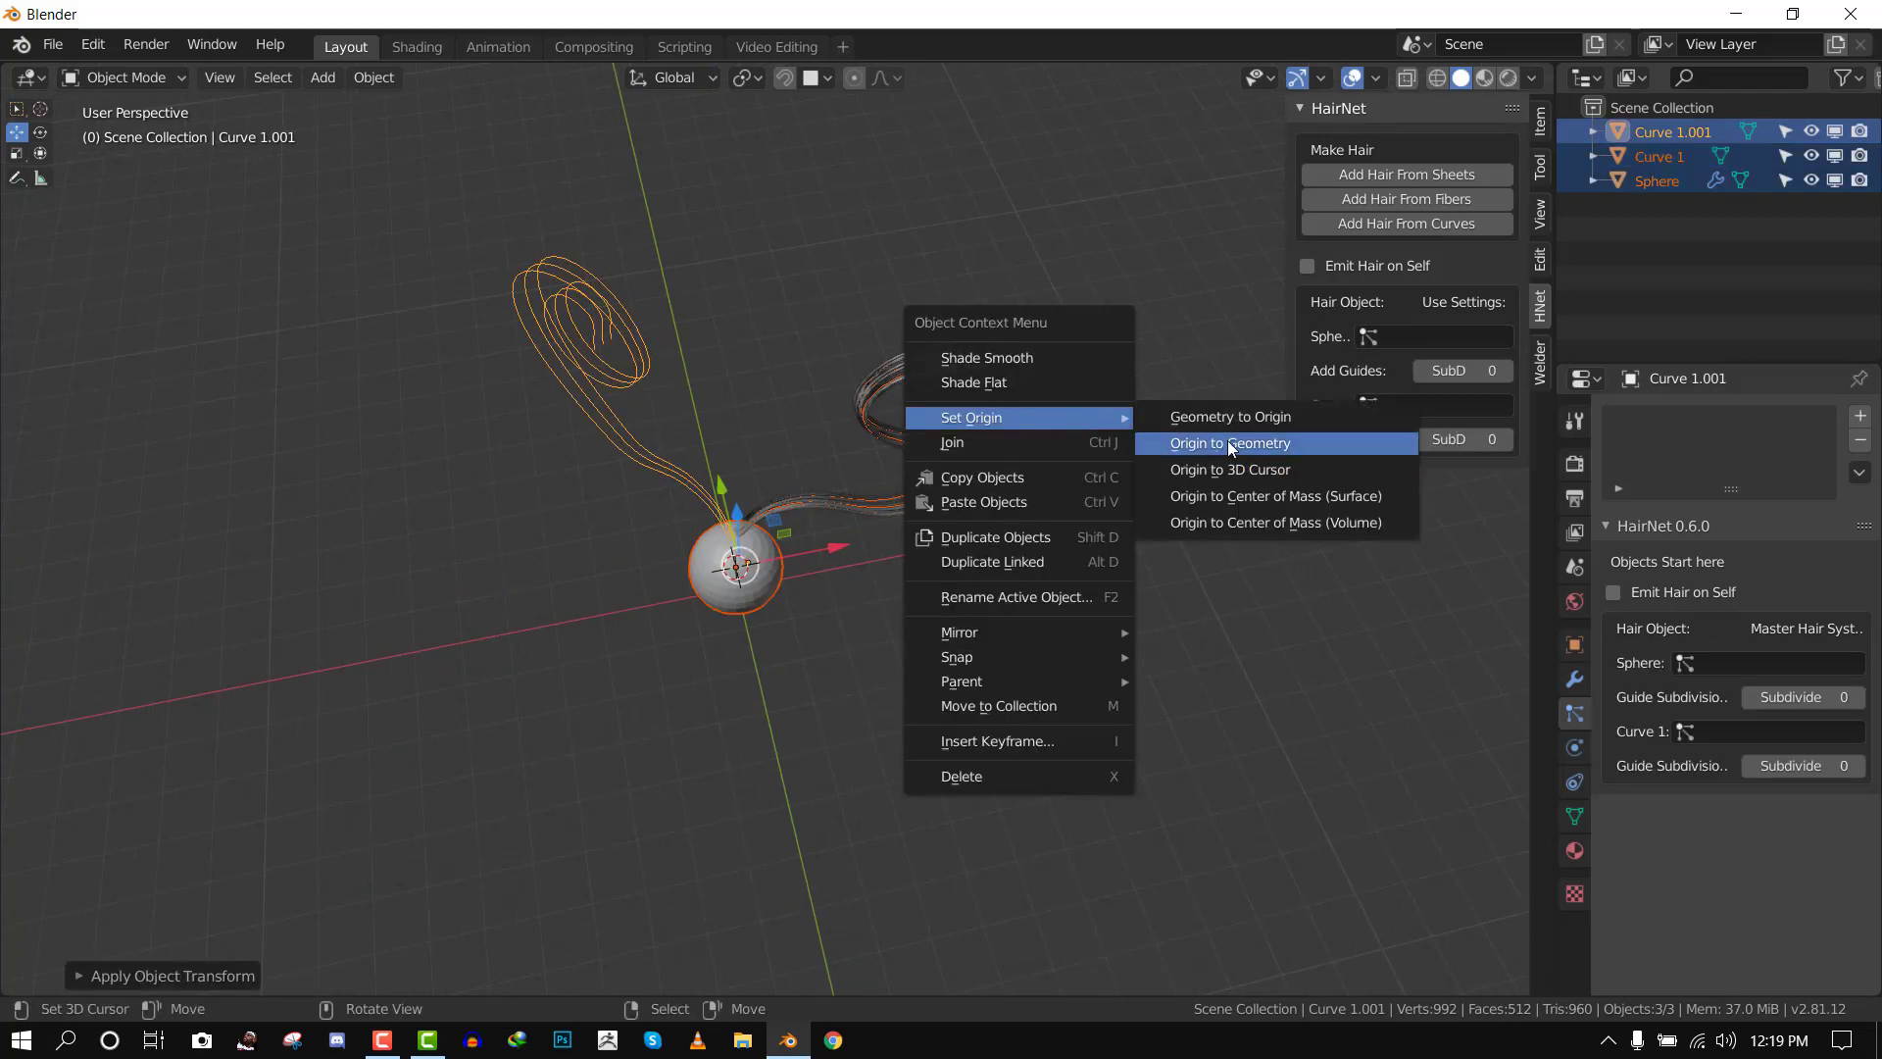
{"action": "left_click", "coordinate": [1227, 440]}
Select the sphere and snap the 3D cursor to it
{"action": "left_click", "coordinate": [727, 580]}
{"action": "middle_click_drag", "start_coordinate": [761, 533], "coordinate": [820, 502]}
{"action": "key", "text": "shift+s"}
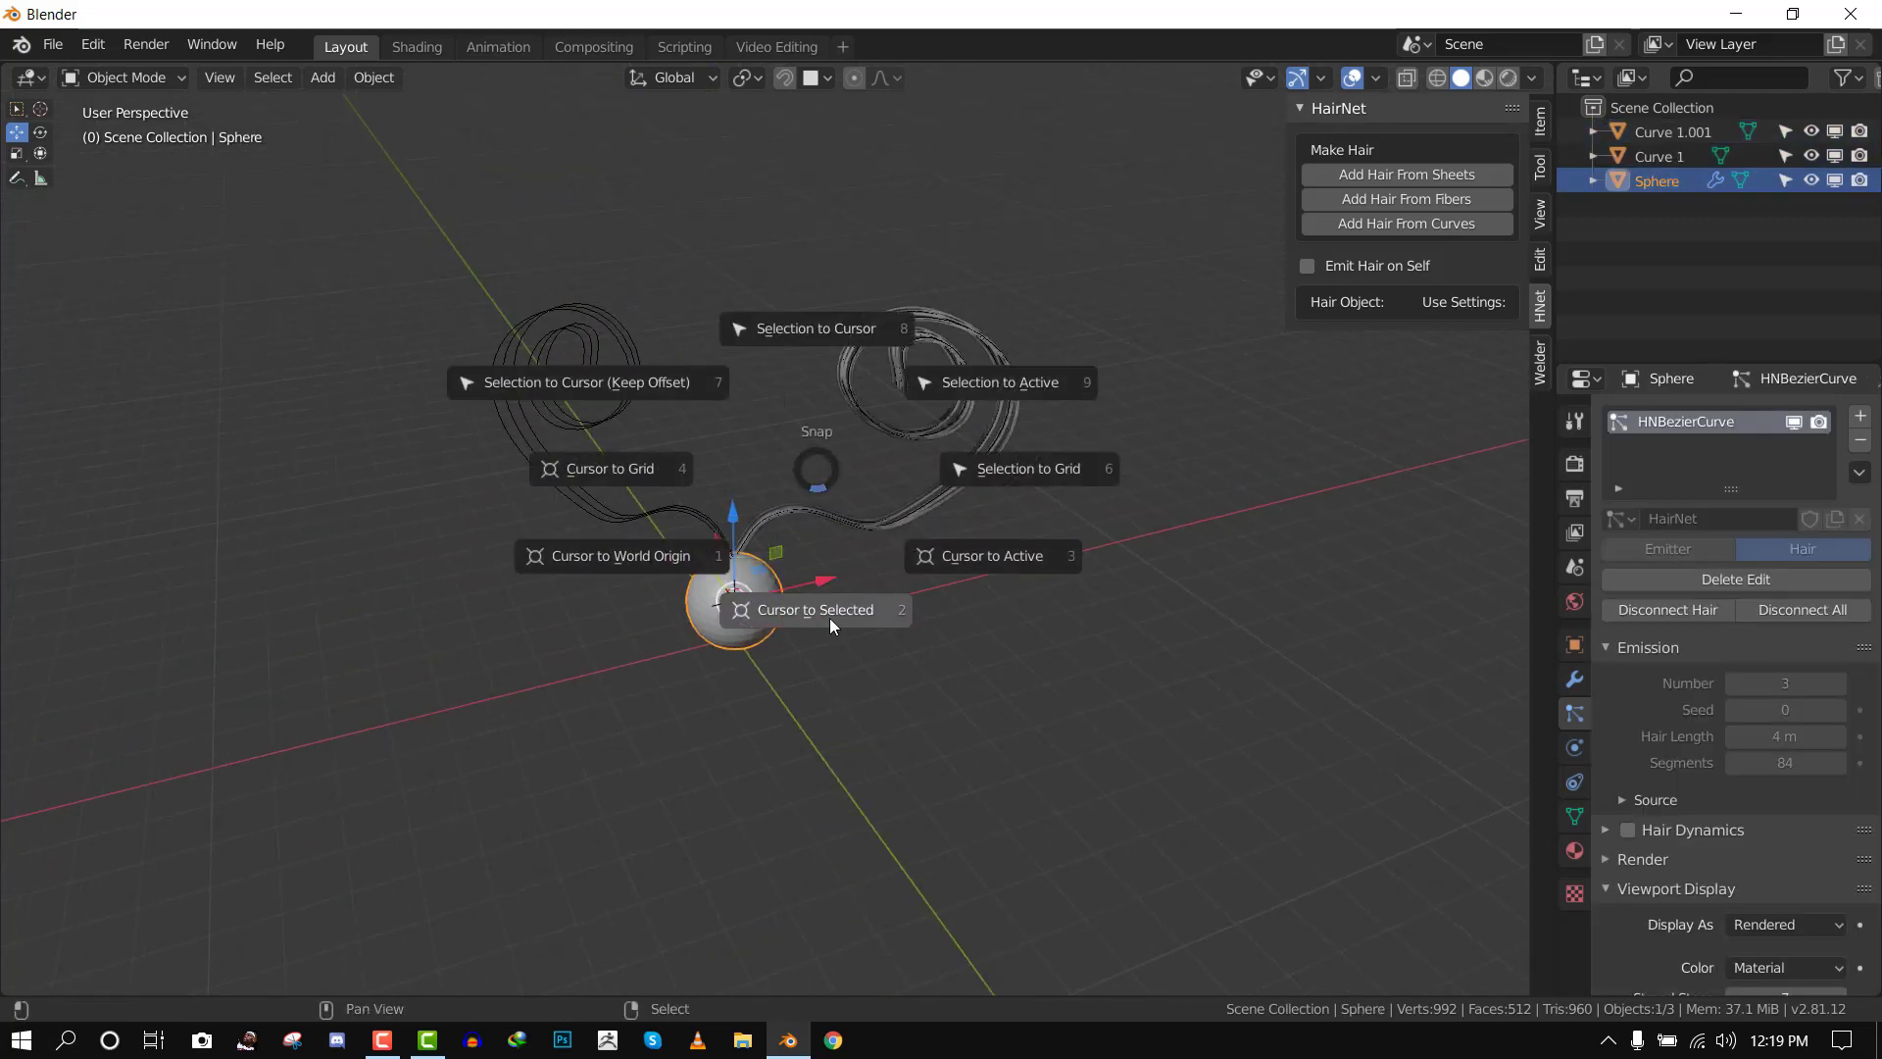
{"action": "left_click", "coordinate": [830, 625]}
Set the origin of the duplicated strand mesh Curve 1.001 to the 3D cursor
{"action": "left_click", "coordinate": [661, 510]}
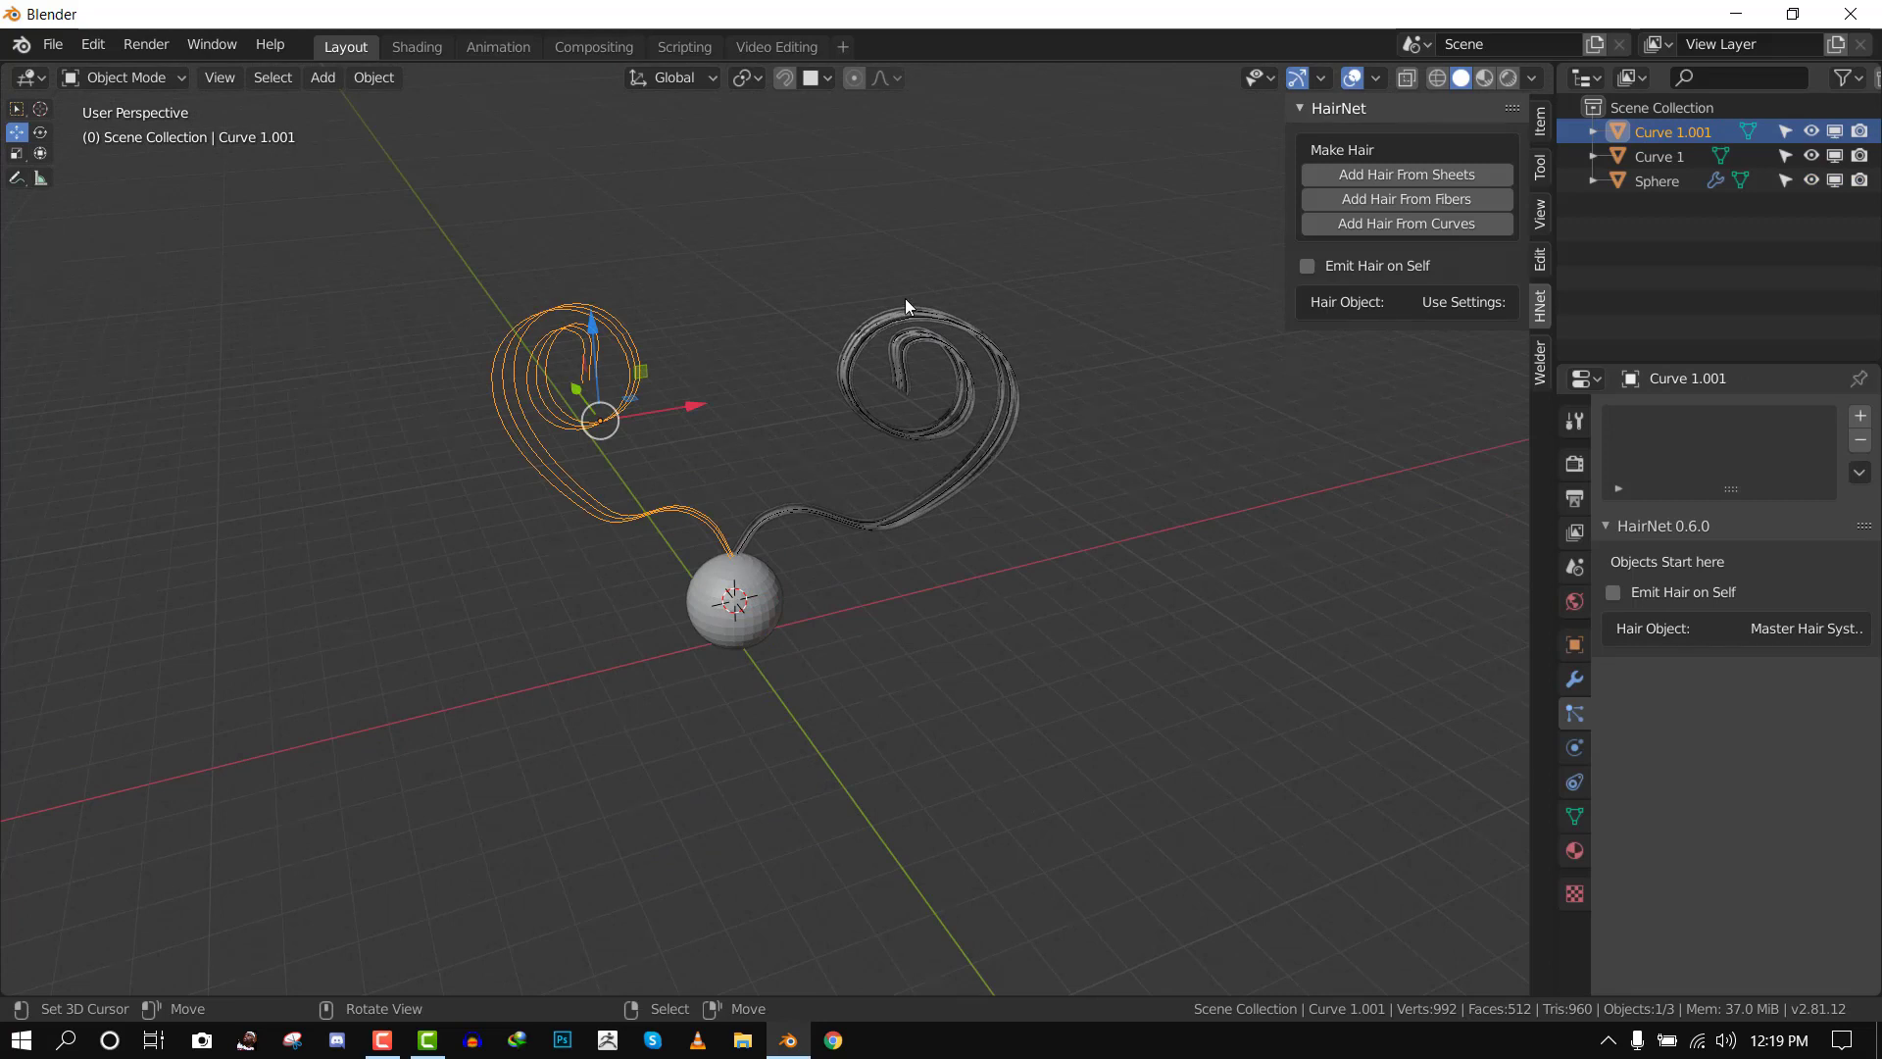
{"action": "middle_click_drag", "start_coordinate": [916, 296], "coordinate": [943, 292]}
{"action": "right_click", "coordinate": [832, 251]}
{"action": "mouse_move", "coordinate": [833, 251]}
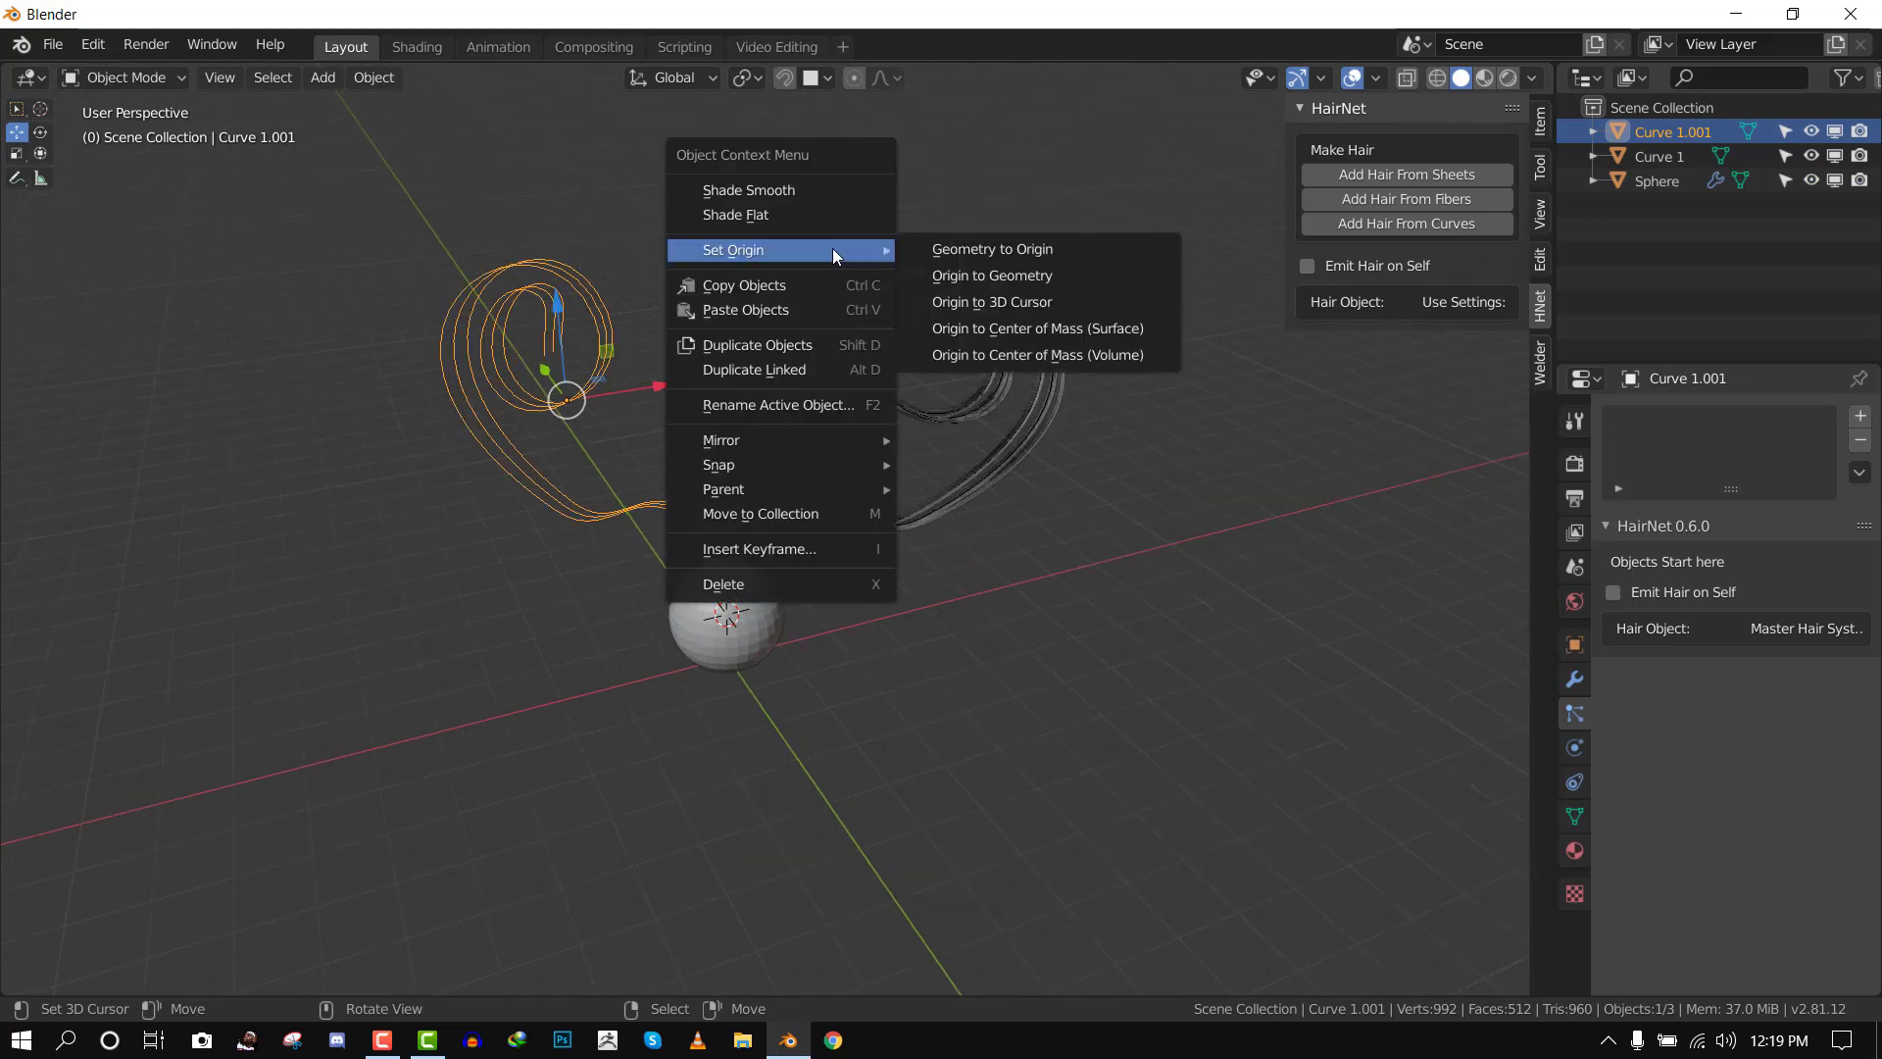
{"action": "left_click", "coordinate": [1013, 306]}
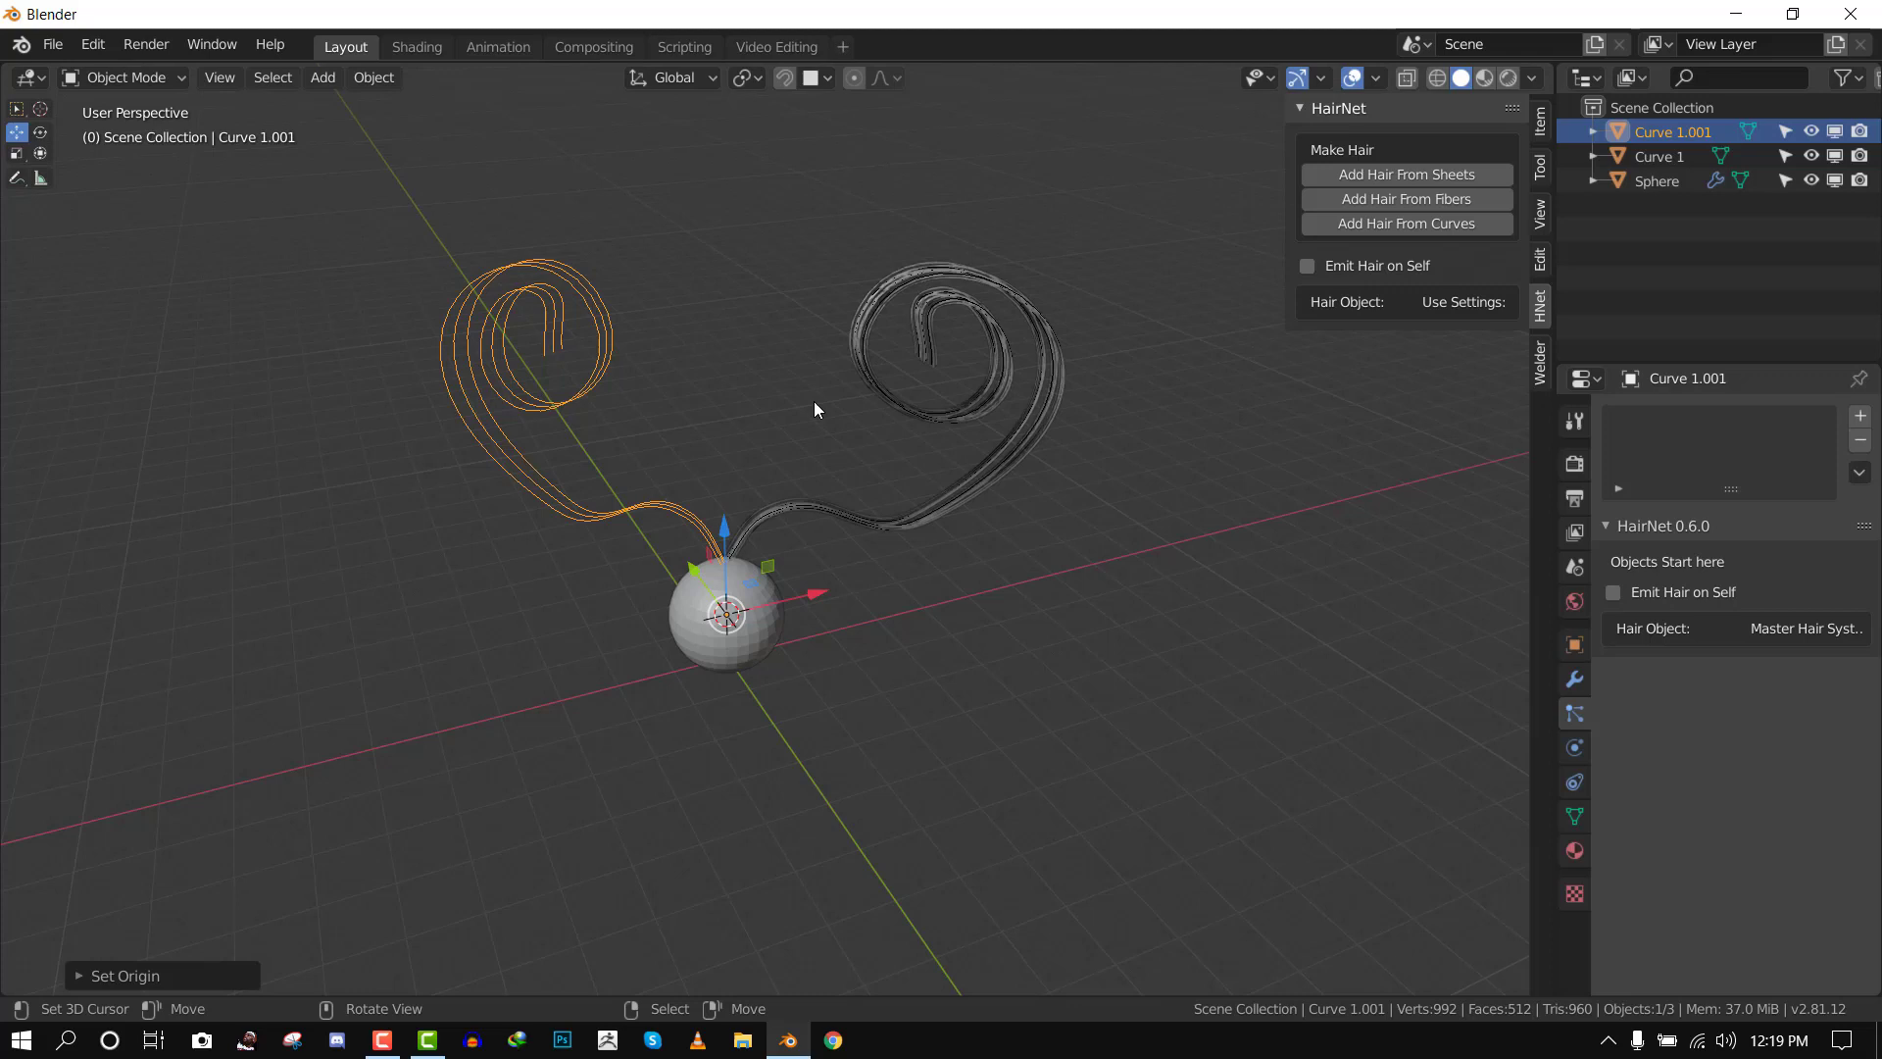
Test rotating the duplicated strands around the sphere in front view, cancelling the rotation
{"action": "middle_click_drag", "start_coordinate": [814, 402], "coordinate": [762, 532]}
{"action": "key", "text": "KP_1"}
{"action": "key", "text": "r"}
{"action": "right_click", "coordinate": [568, 365]}
Try adding hair from fibers to the sphere using Curve 1.001, and undo it
{"action": "scroll", "coordinate": [763, 453], "scroll_direction": "up", "scroll_amount": 1}
{"action": "middle_click_drag", "start_coordinate": [741, 663], "coordinate": [731, 557], "text": "shift"}
{"action": "left_click", "coordinate": [731, 557], "text": "shift"}
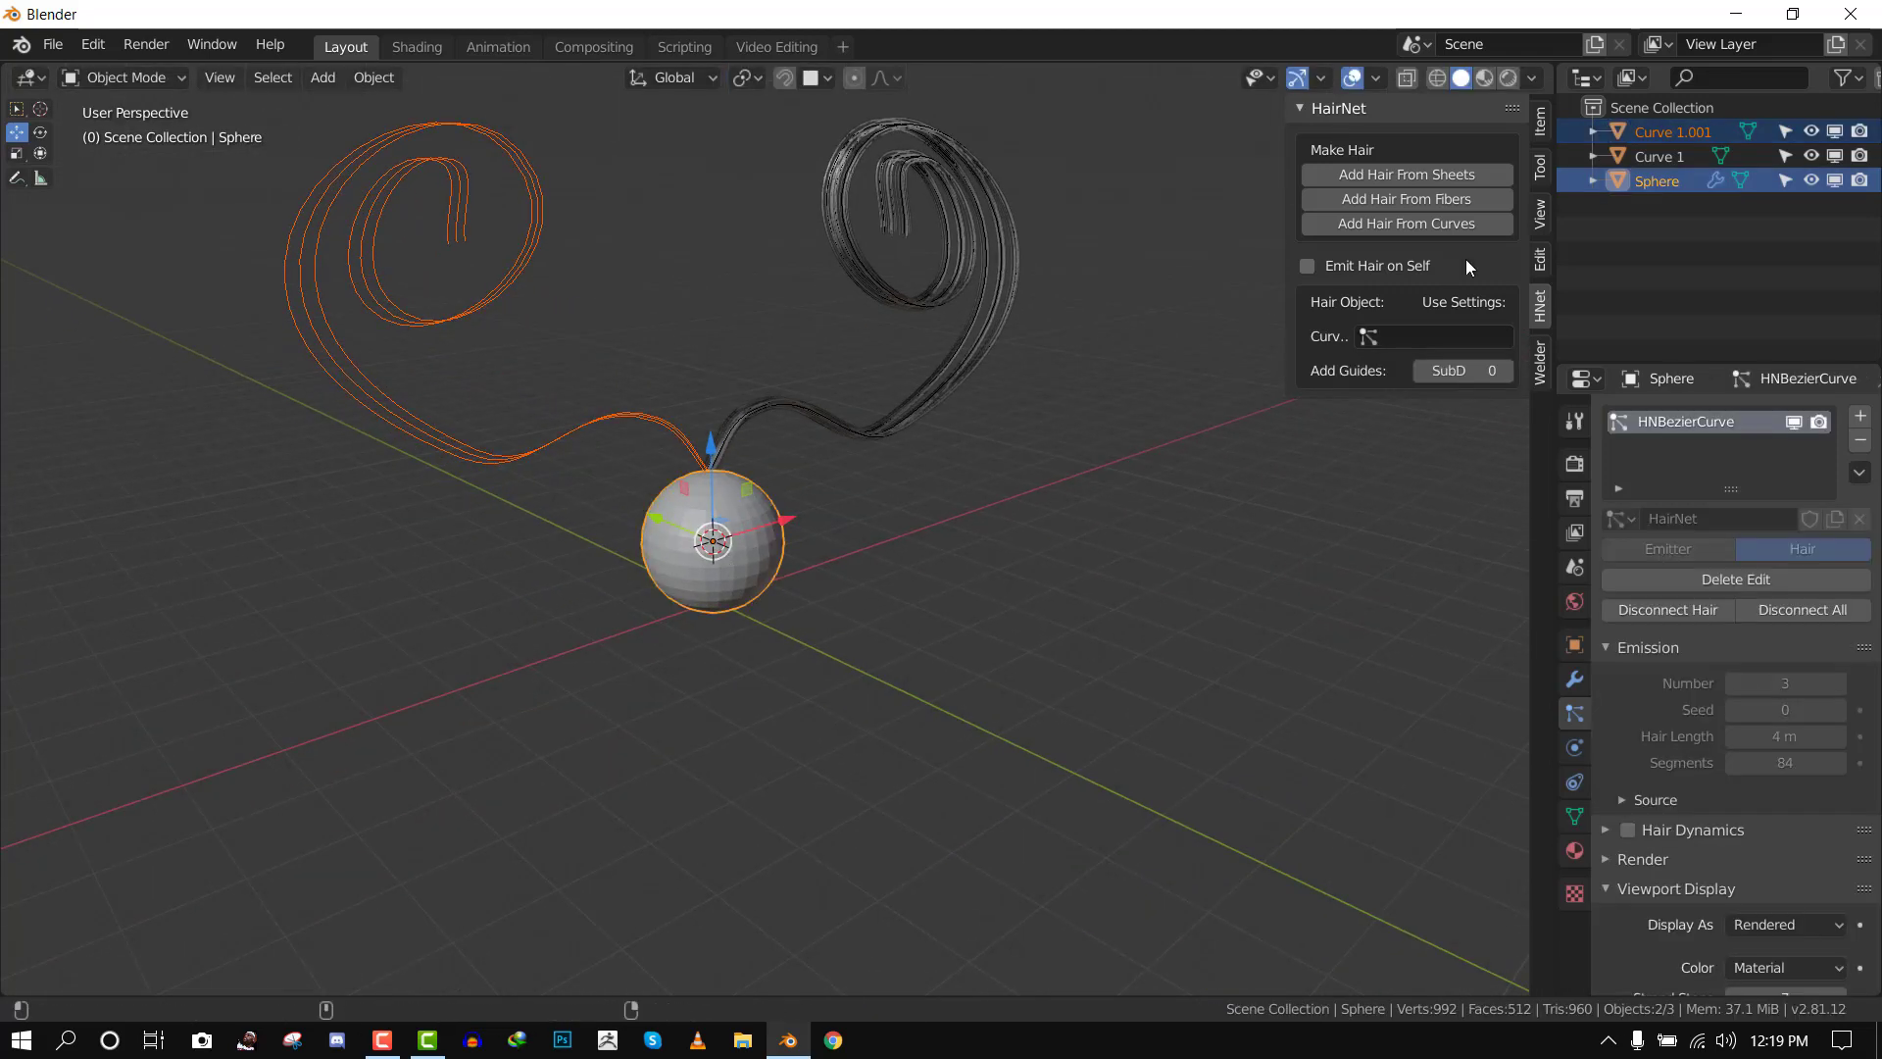
{"action": "left_click", "coordinate": [1450, 202]}
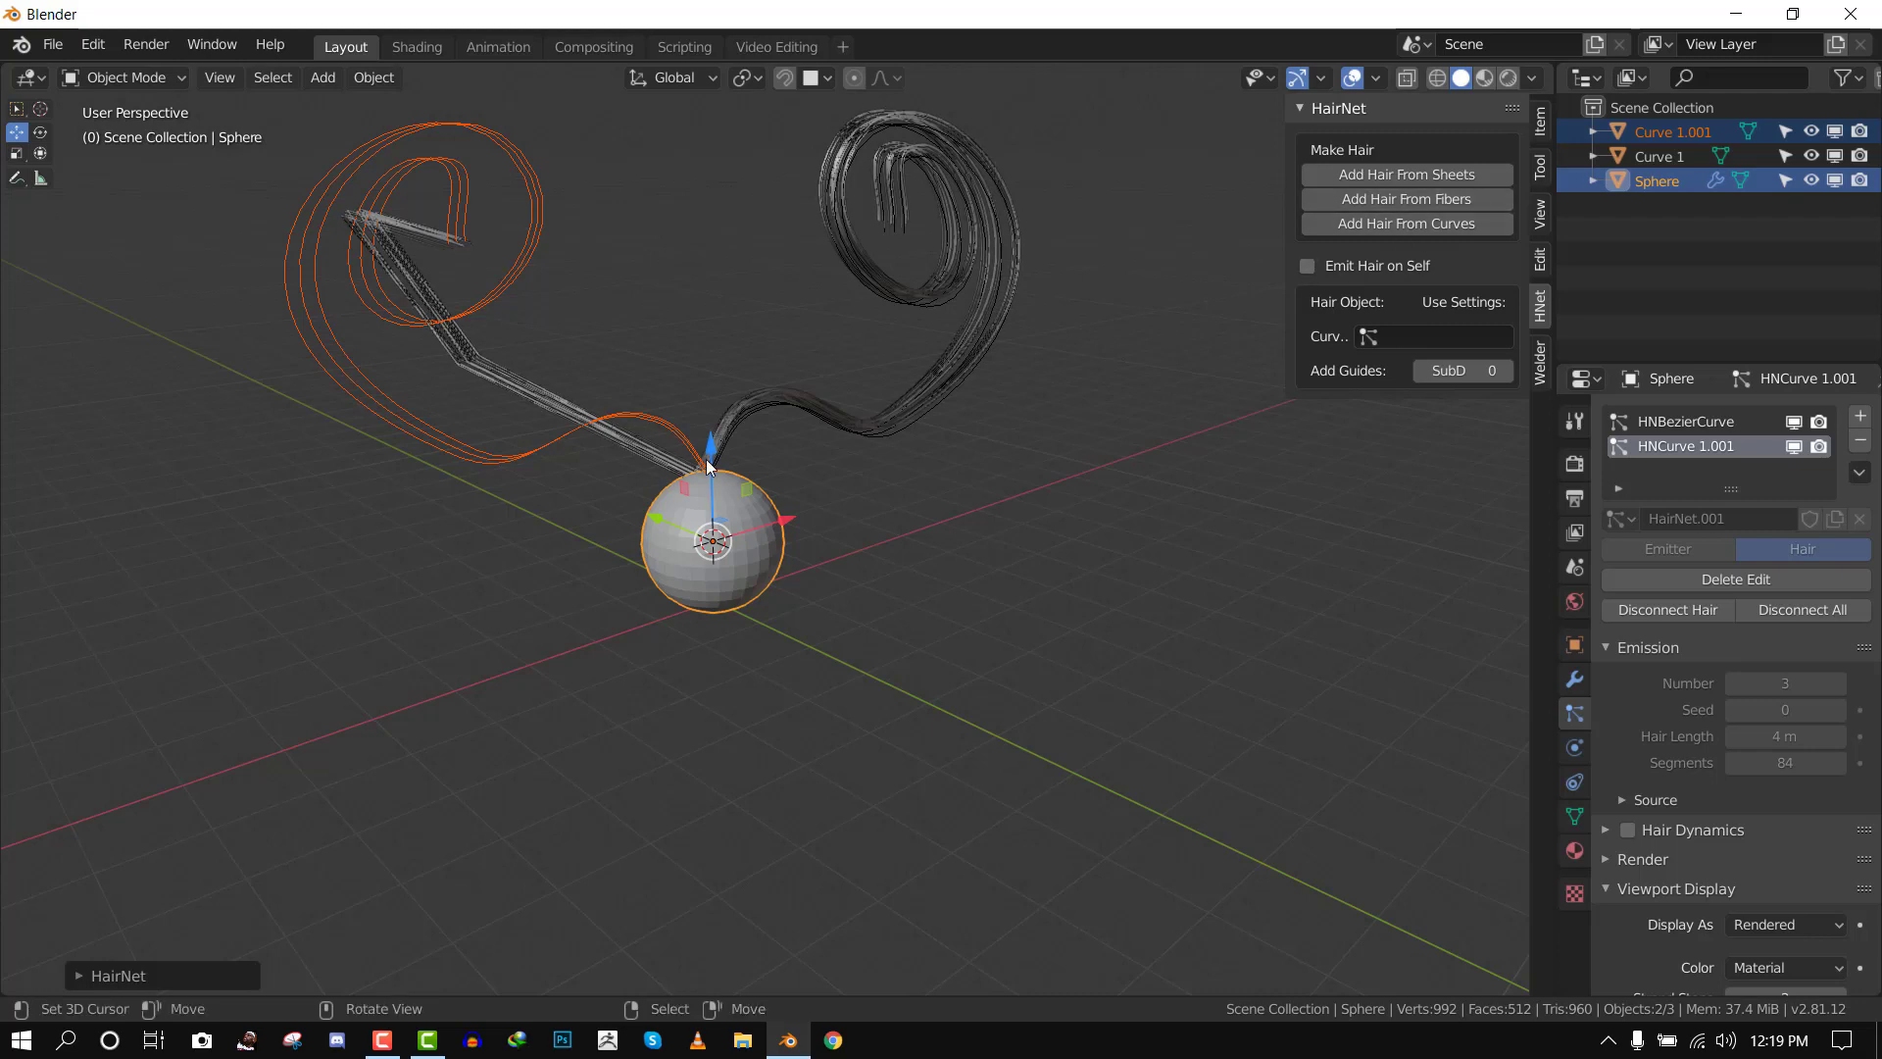
{"action": "middle_click_drag", "start_coordinate": [765, 441], "coordinate": [700, 456]}
{"action": "scroll", "coordinate": [700, 456], "scroll_direction": "up", "scroll_amount": 2}
{"action": "key", "text": "ctrl+z"}
Retry adding hair from fibers with Curve 1.001 twice, inspecting and undoing each attempt
{"action": "middle_click_drag", "start_coordinate": [1061, 240], "coordinate": [1069, 403], "text": "shift"}
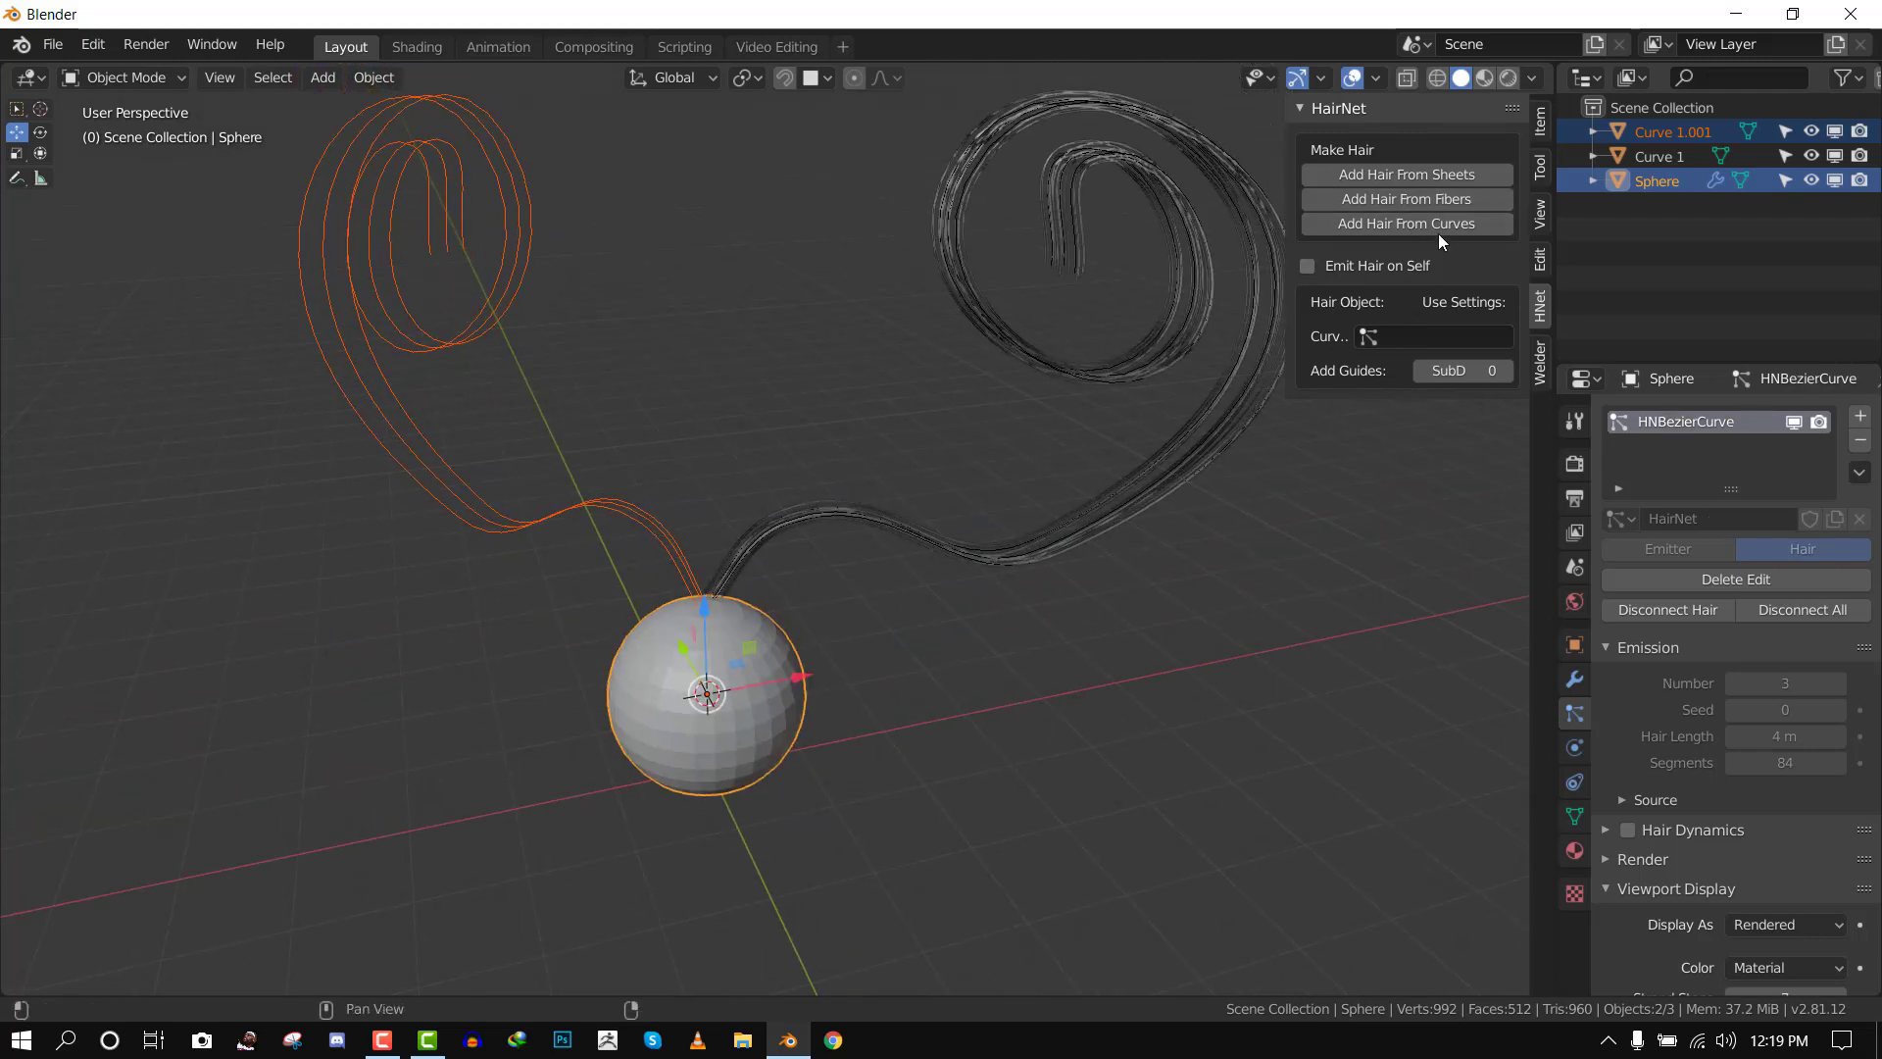
{"action": "left_click", "coordinate": [1444, 198]}
{"action": "middle_click_drag", "start_coordinate": [982, 484], "coordinate": [754, 638]}
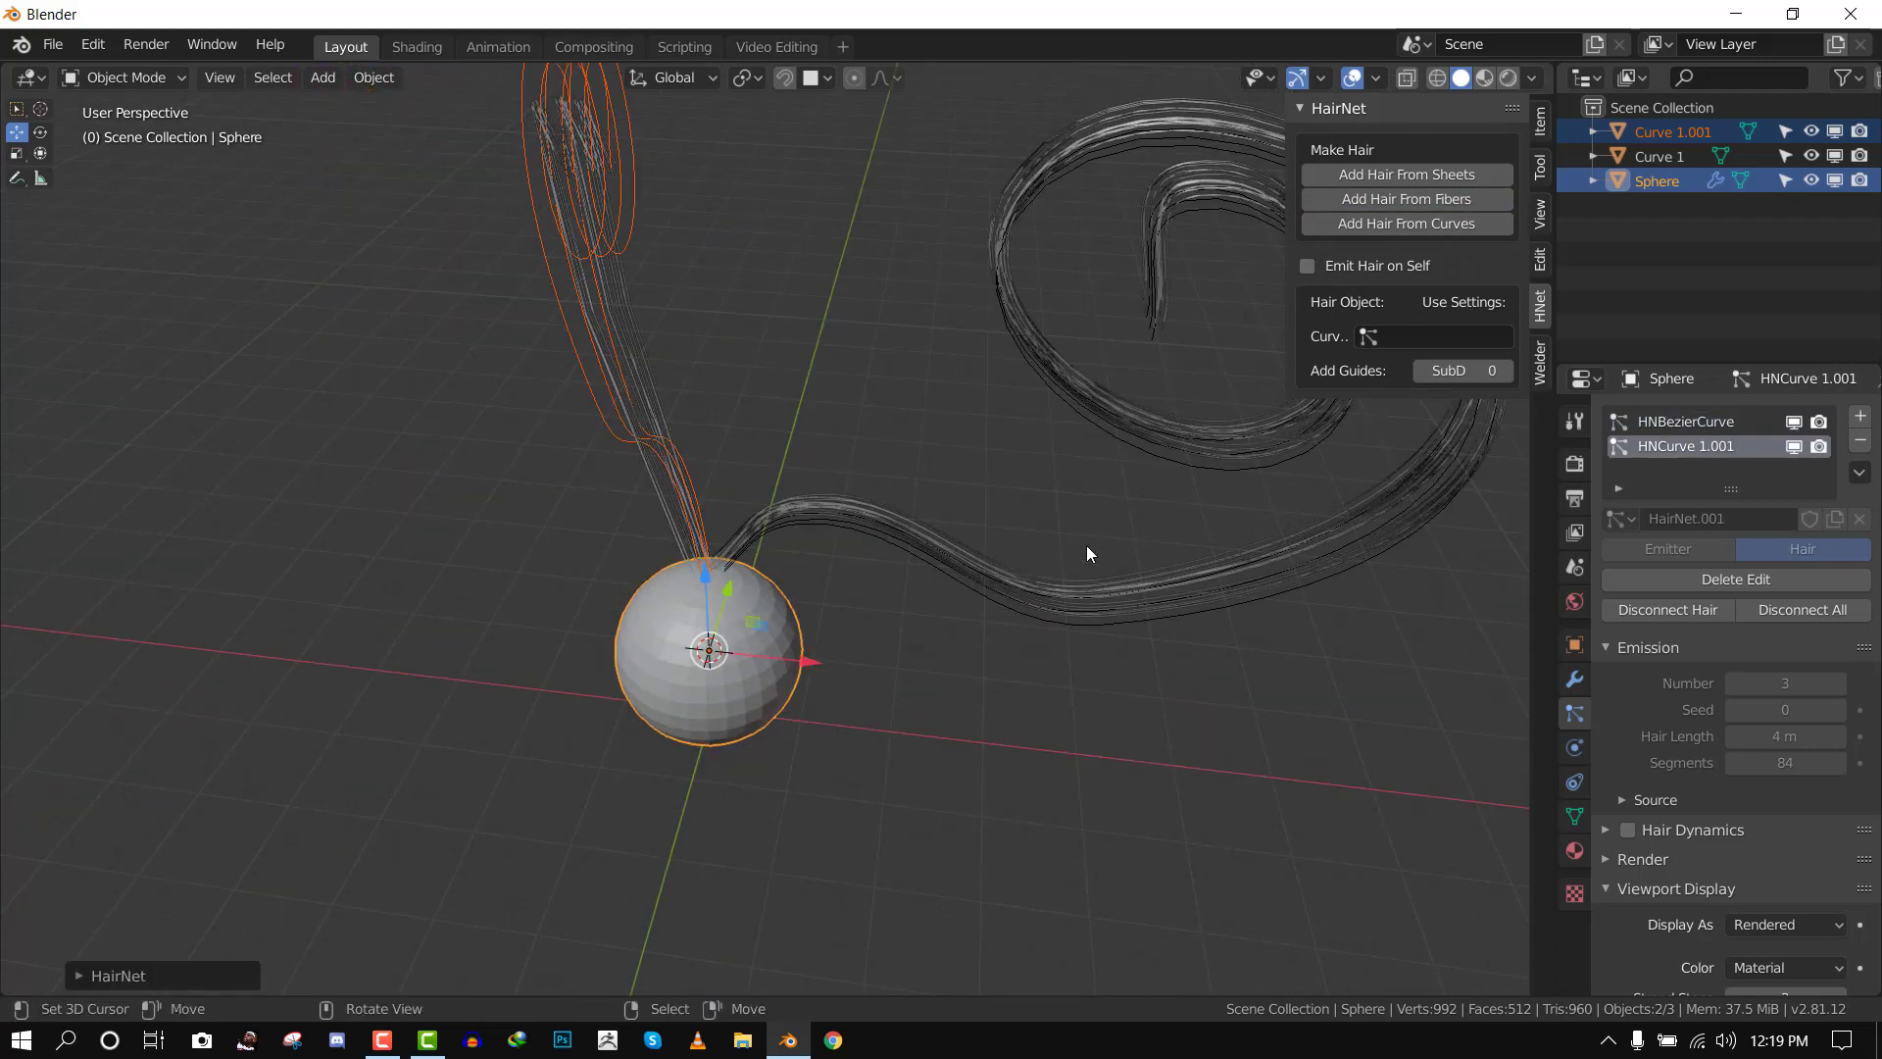
{"action": "middle_click_drag", "start_coordinate": [1087, 545], "coordinate": [1045, 502]}
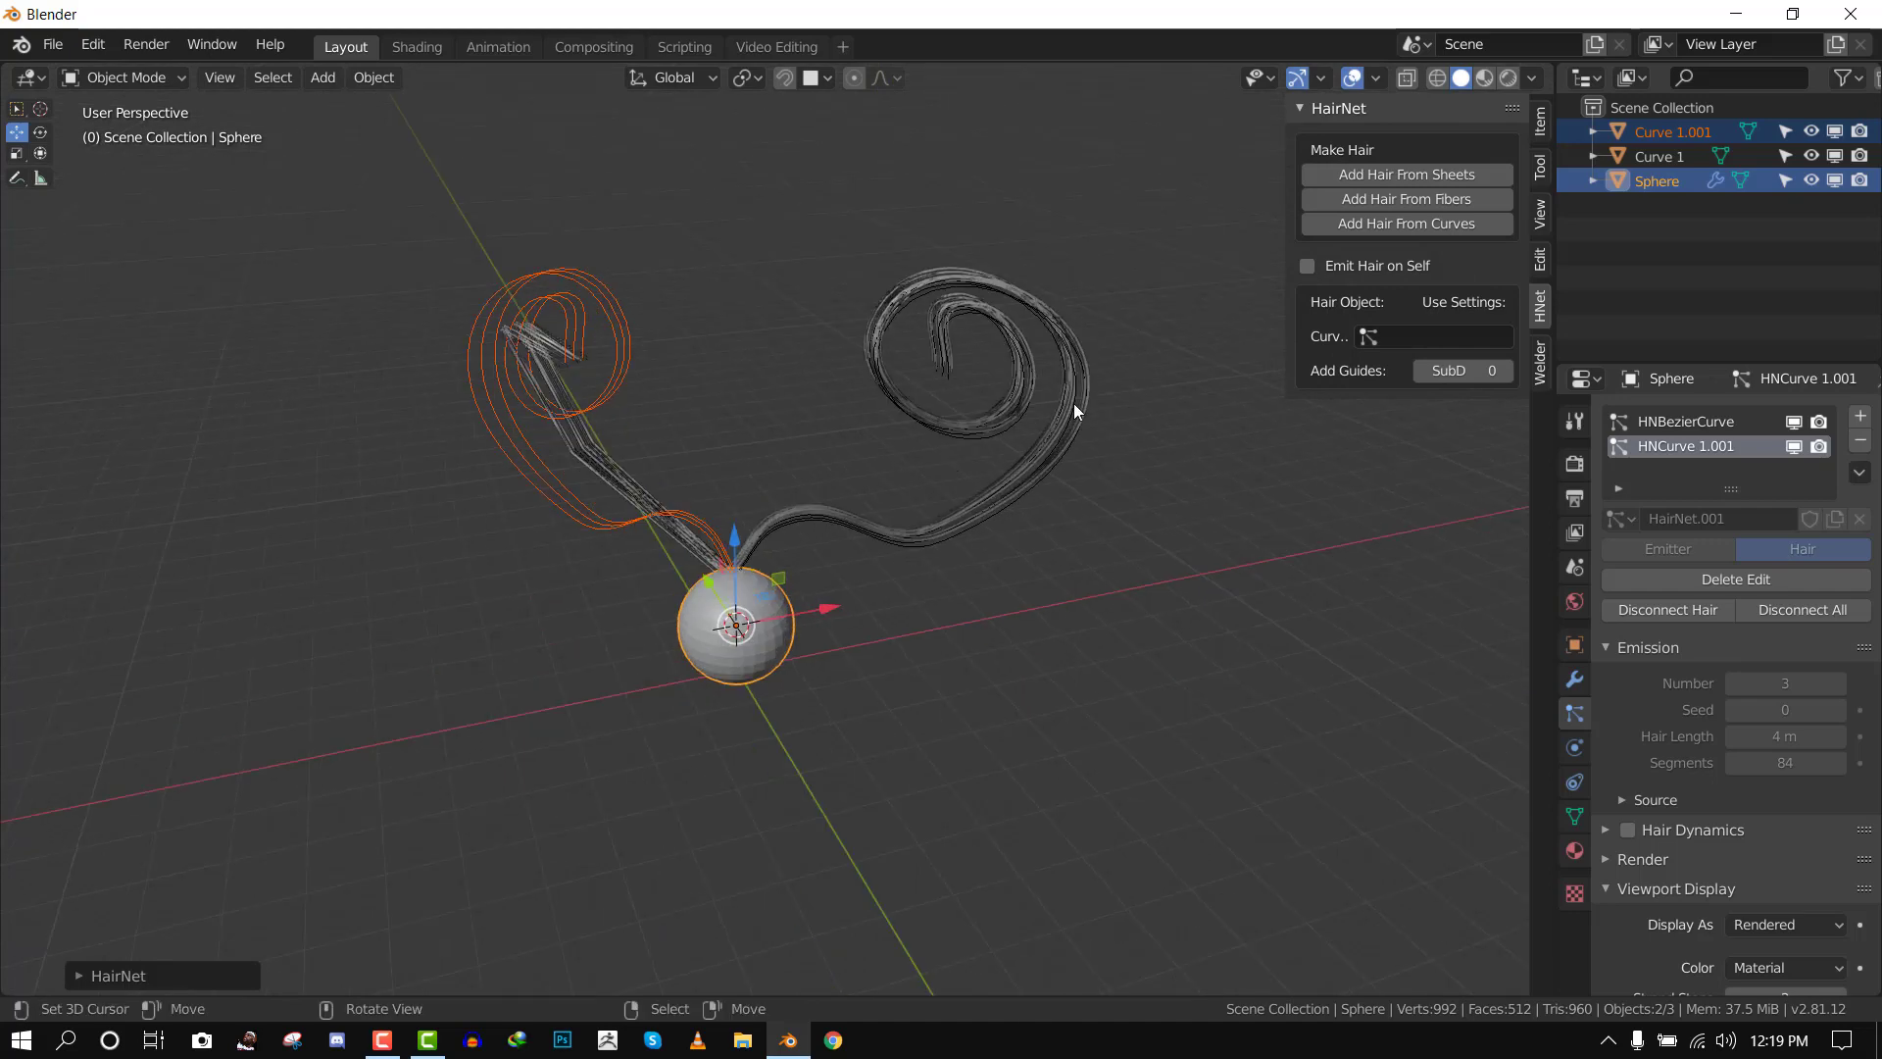
{"action": "middle_click_drag", "start_coordinate": [1074, 403], "coordinate": [1474, 247]}
{"action": "key", "text": "ctrl+z"}
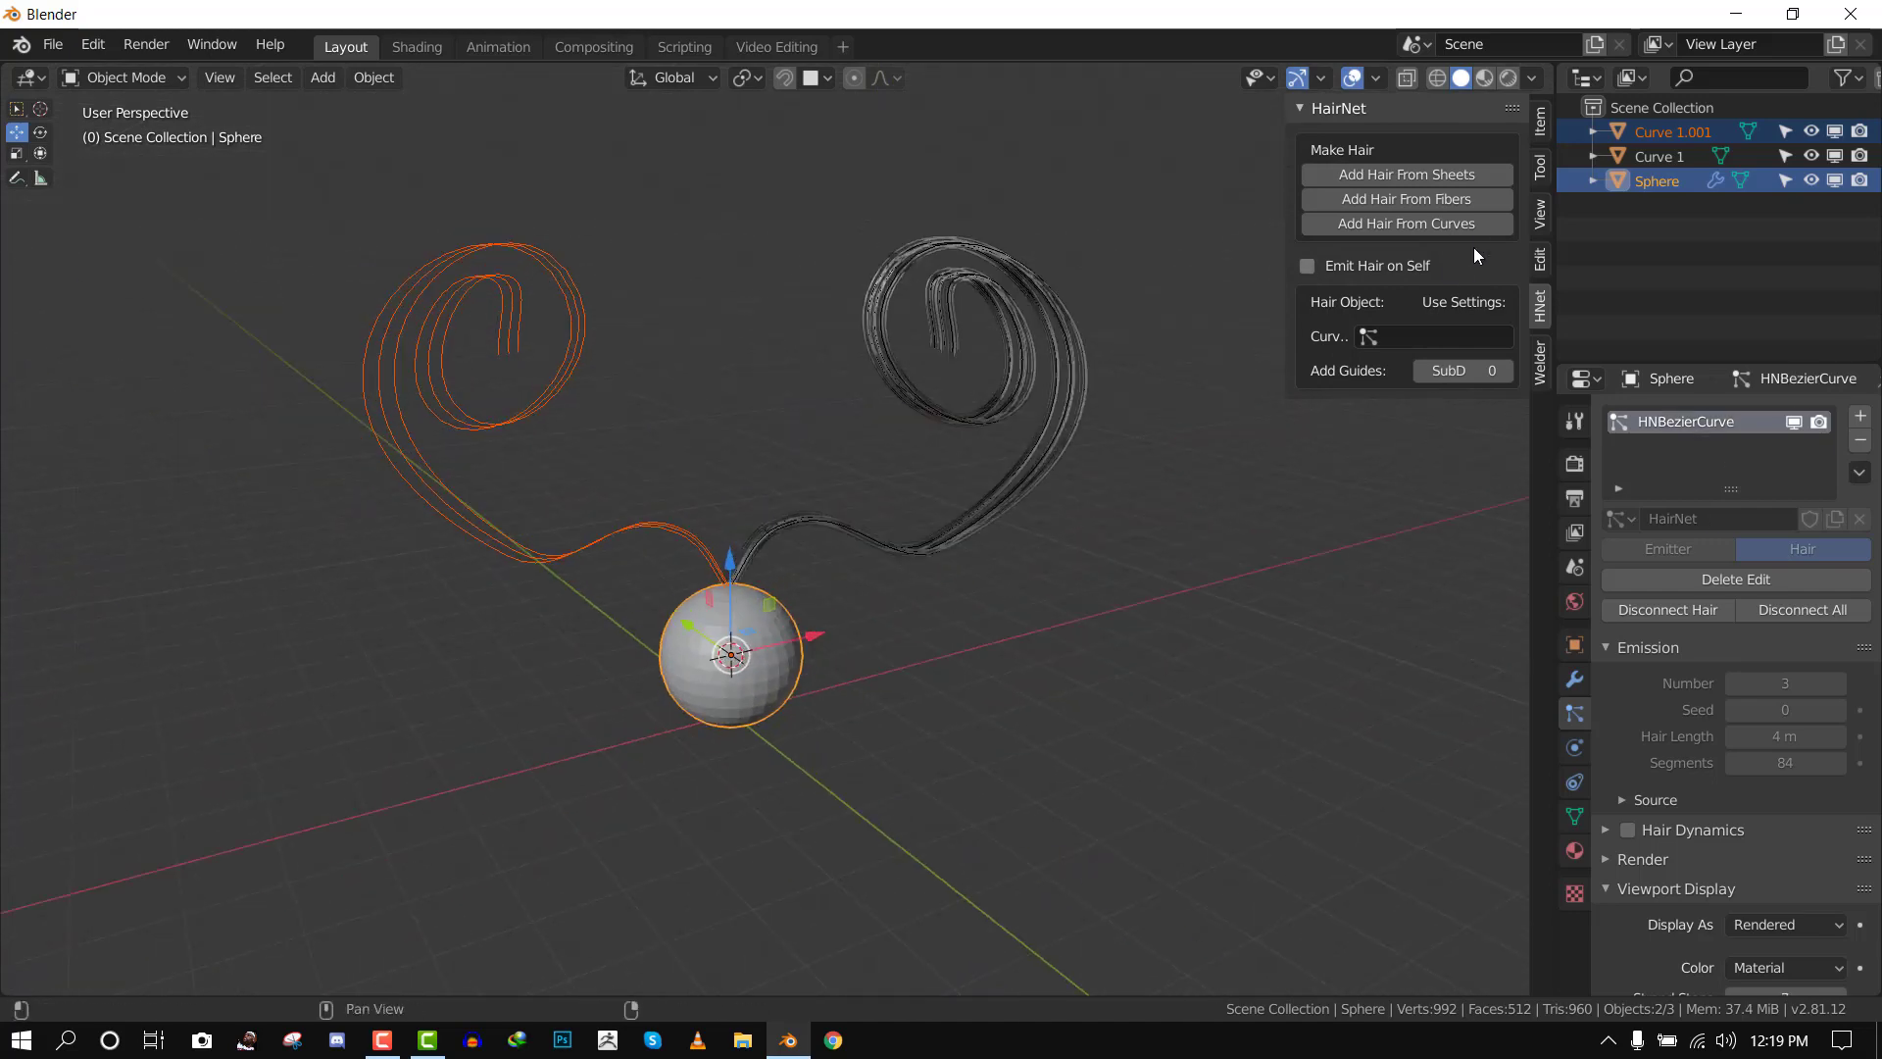
{"action": "left_click", "coordinate": [1445, 200]}
{"action": "middle_click_drag", "start_coordinate": [930, 541], "coordinate": [850, 560]}
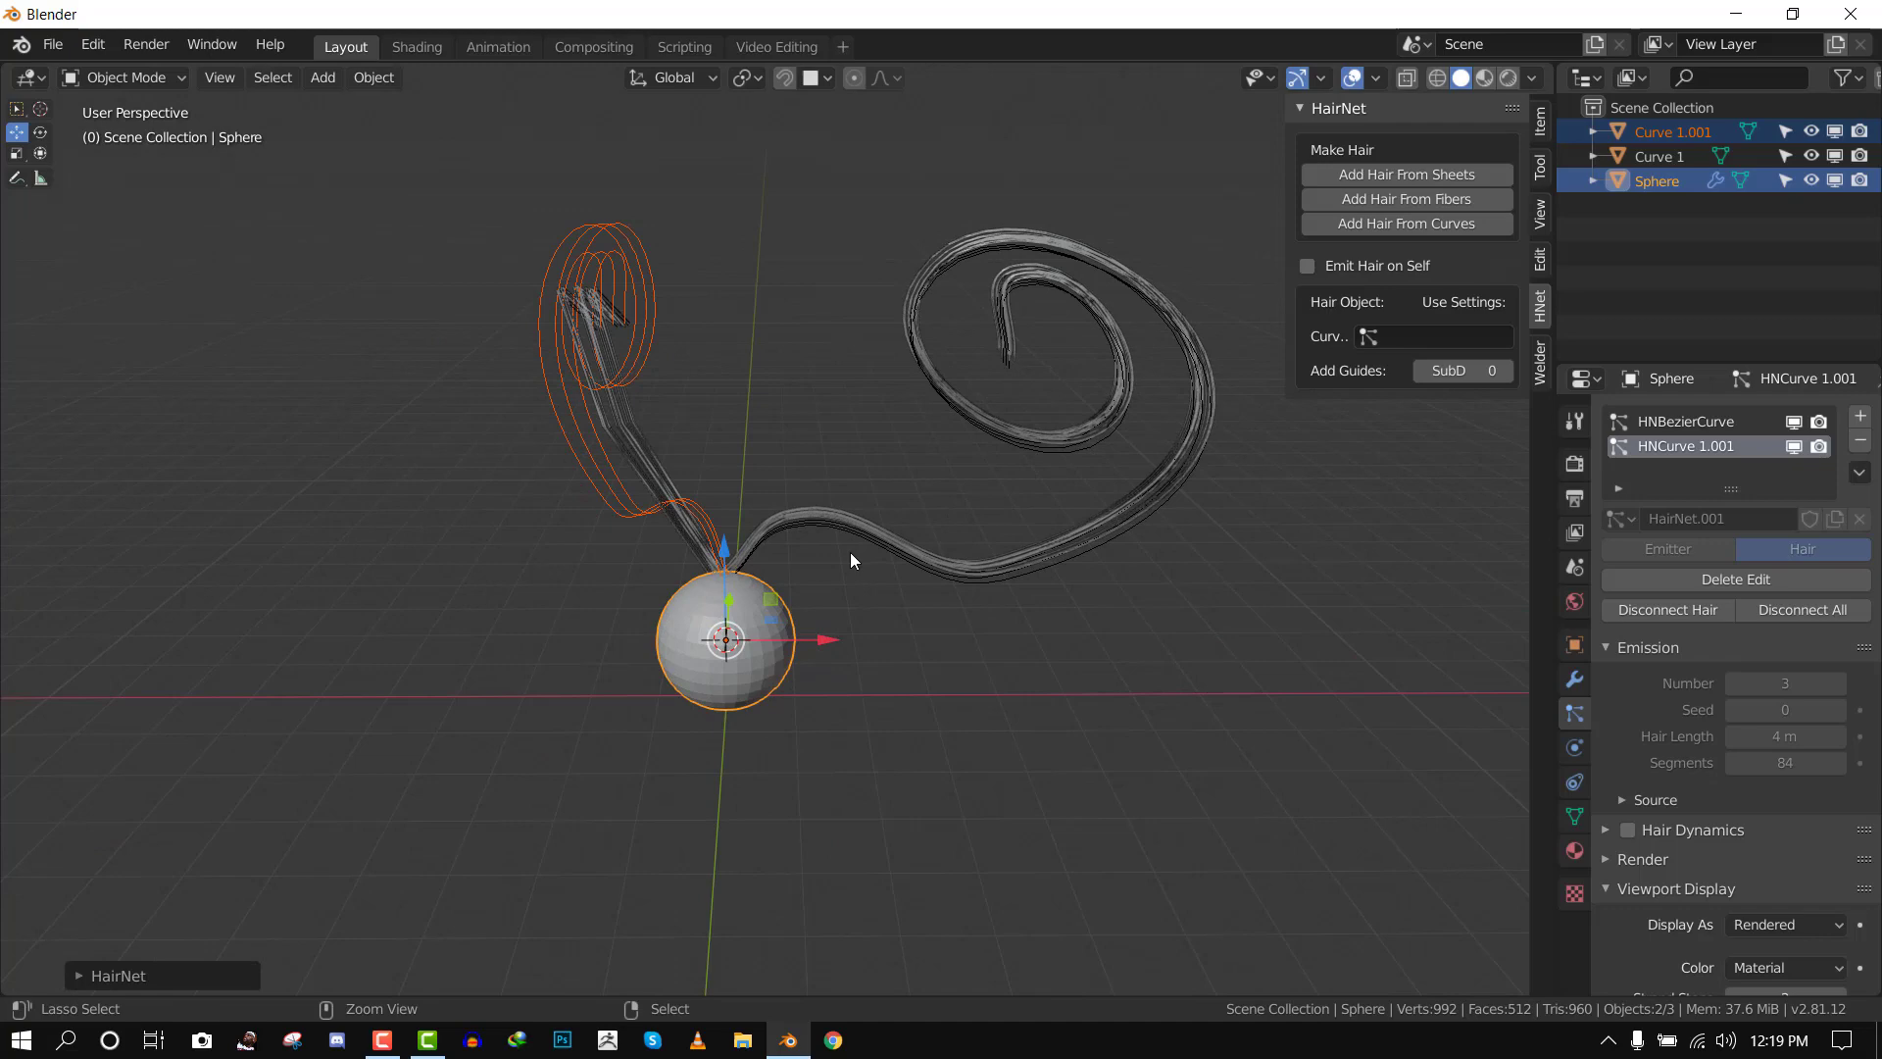
{"action": "key", "text": "ctrl+z"}
Select only the sphere and remove its HNBezierCurve particle system
{"action": "middle_click_drag", "start_coordinate": [938, 498], "coordinate": [861, 596]}
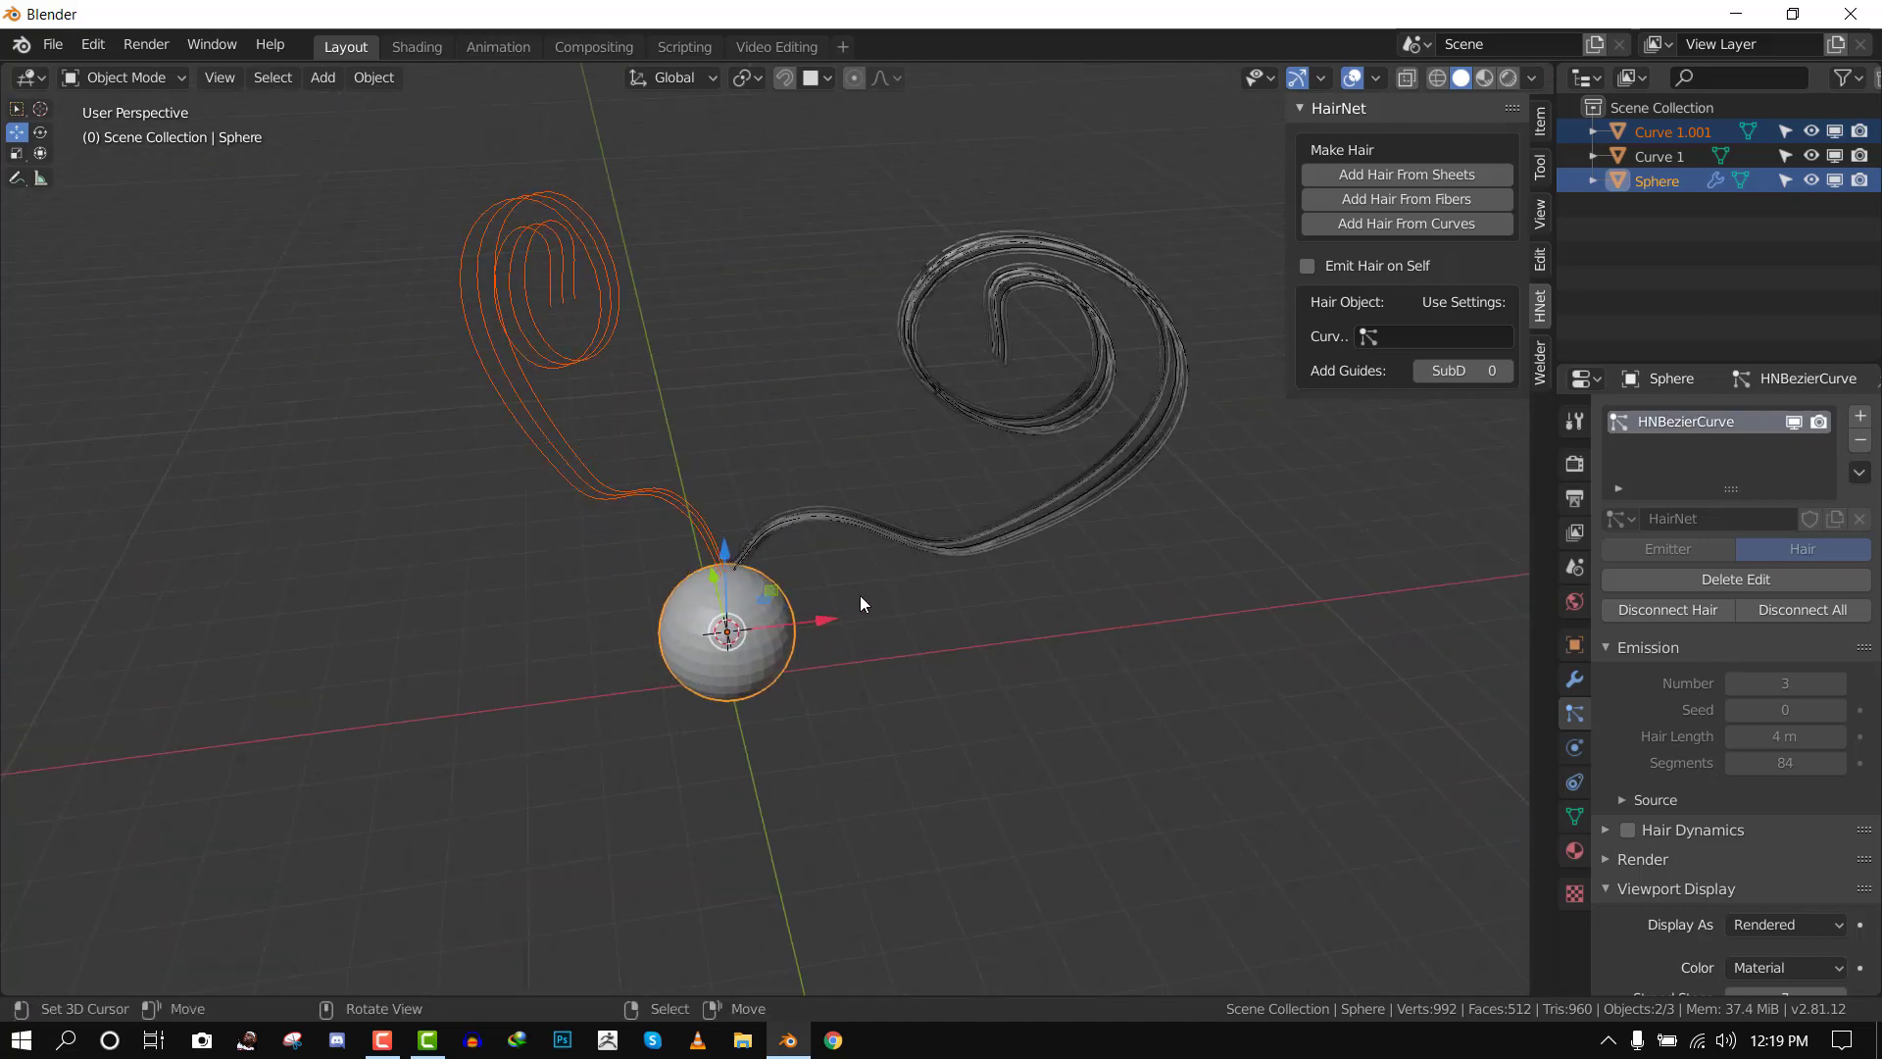
{"action": "key", "text": "KP_1"}
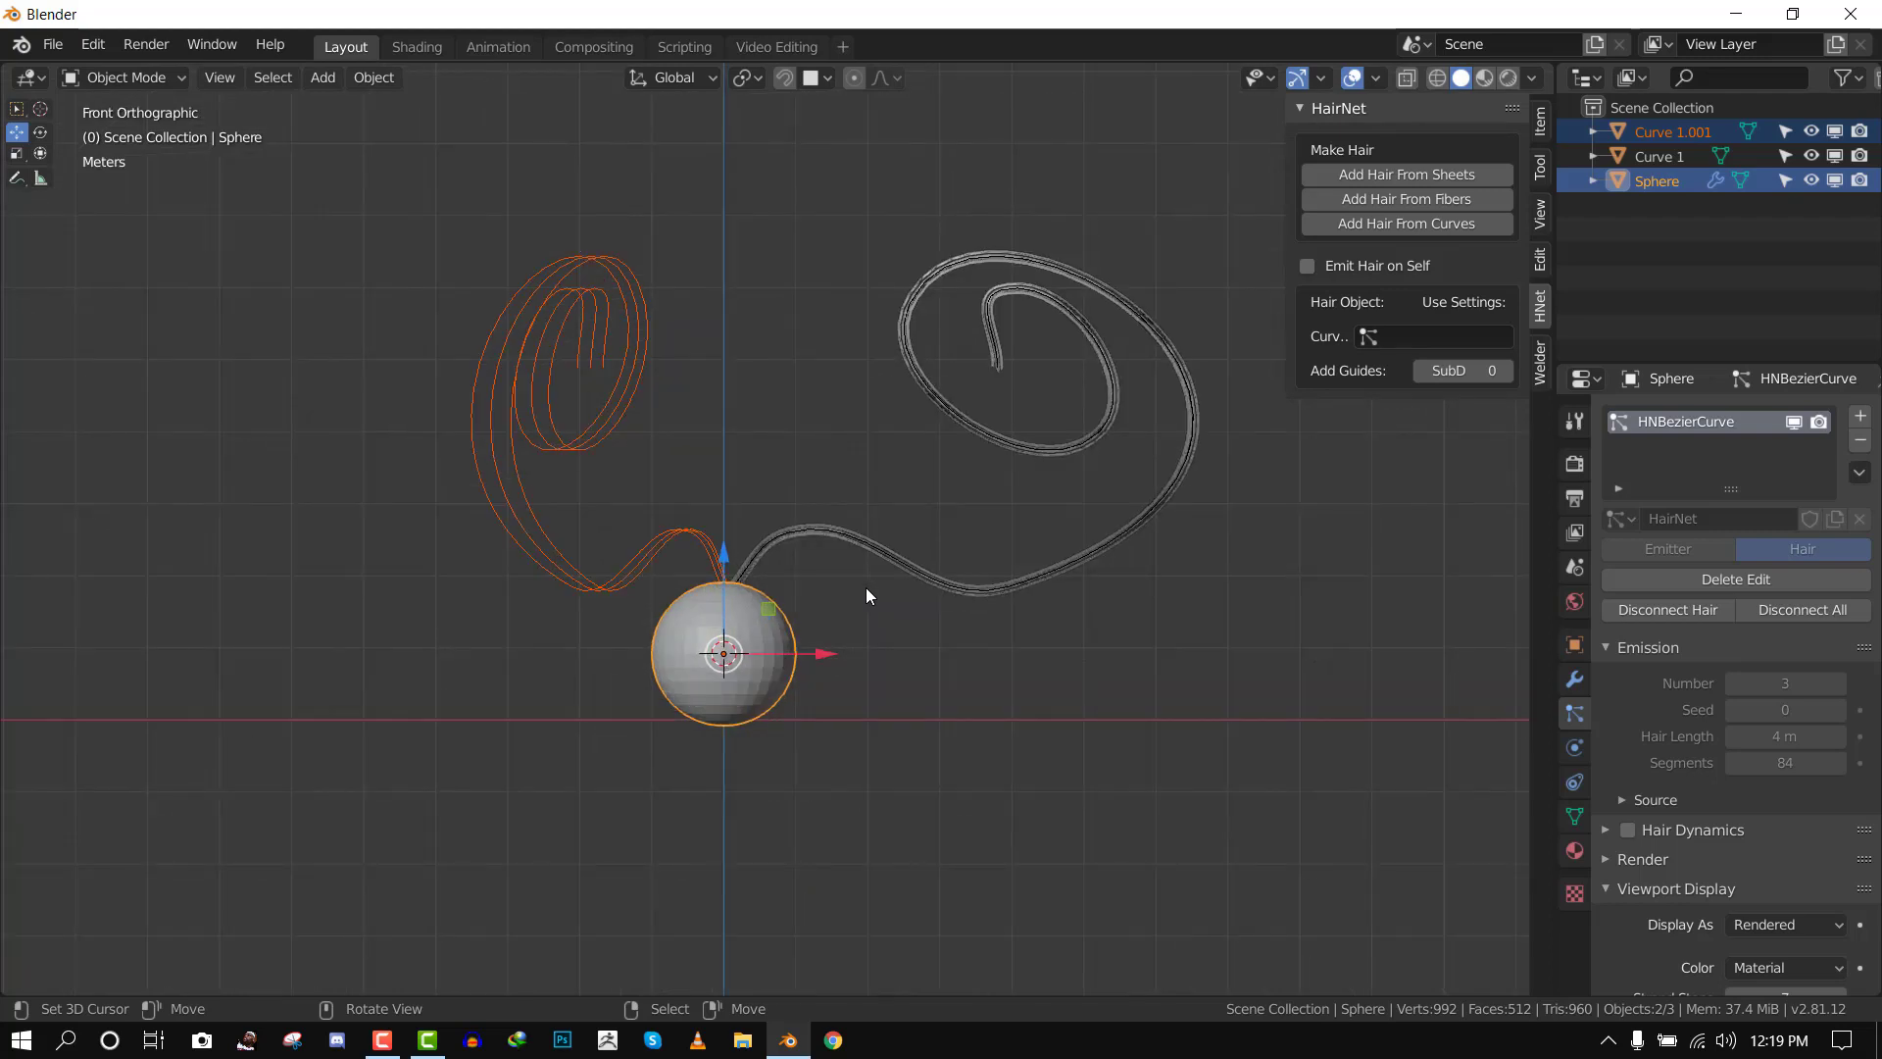
{"action": "middle_click_drag", "start_coordinate": [727, 640], "coordinate": [810, 661]}
{"action": "left_click", "coordinate": [906, 522]}
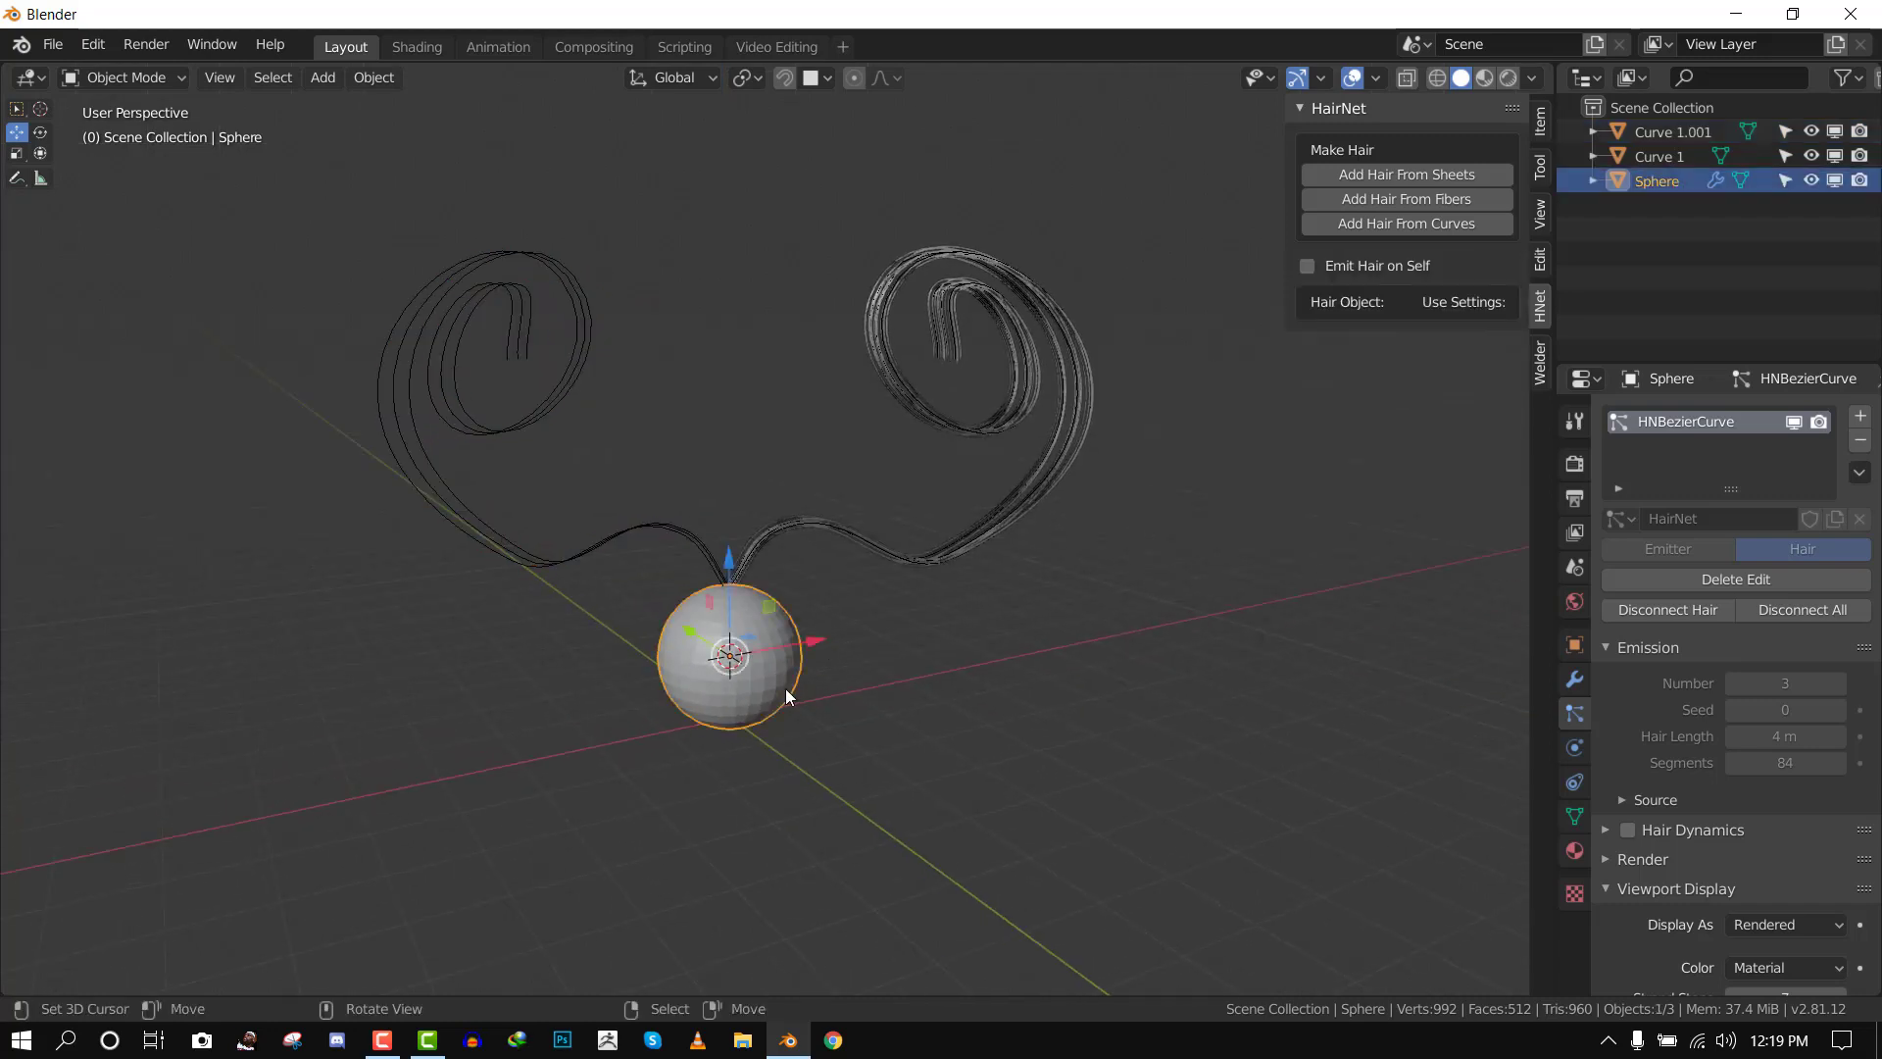
{"action": "left_click", "coordinate": [1861, 441]}
Test moving Curve 1, cancel the move, and check its strands in Edit Mode
{"action": "left_click", "coordinate": [903, 549]}
{"action": "middle_click_drag", "start_coordinate": [903, 549], "coordinate": [941, 537]}
{"action": "key", "text": "g"}
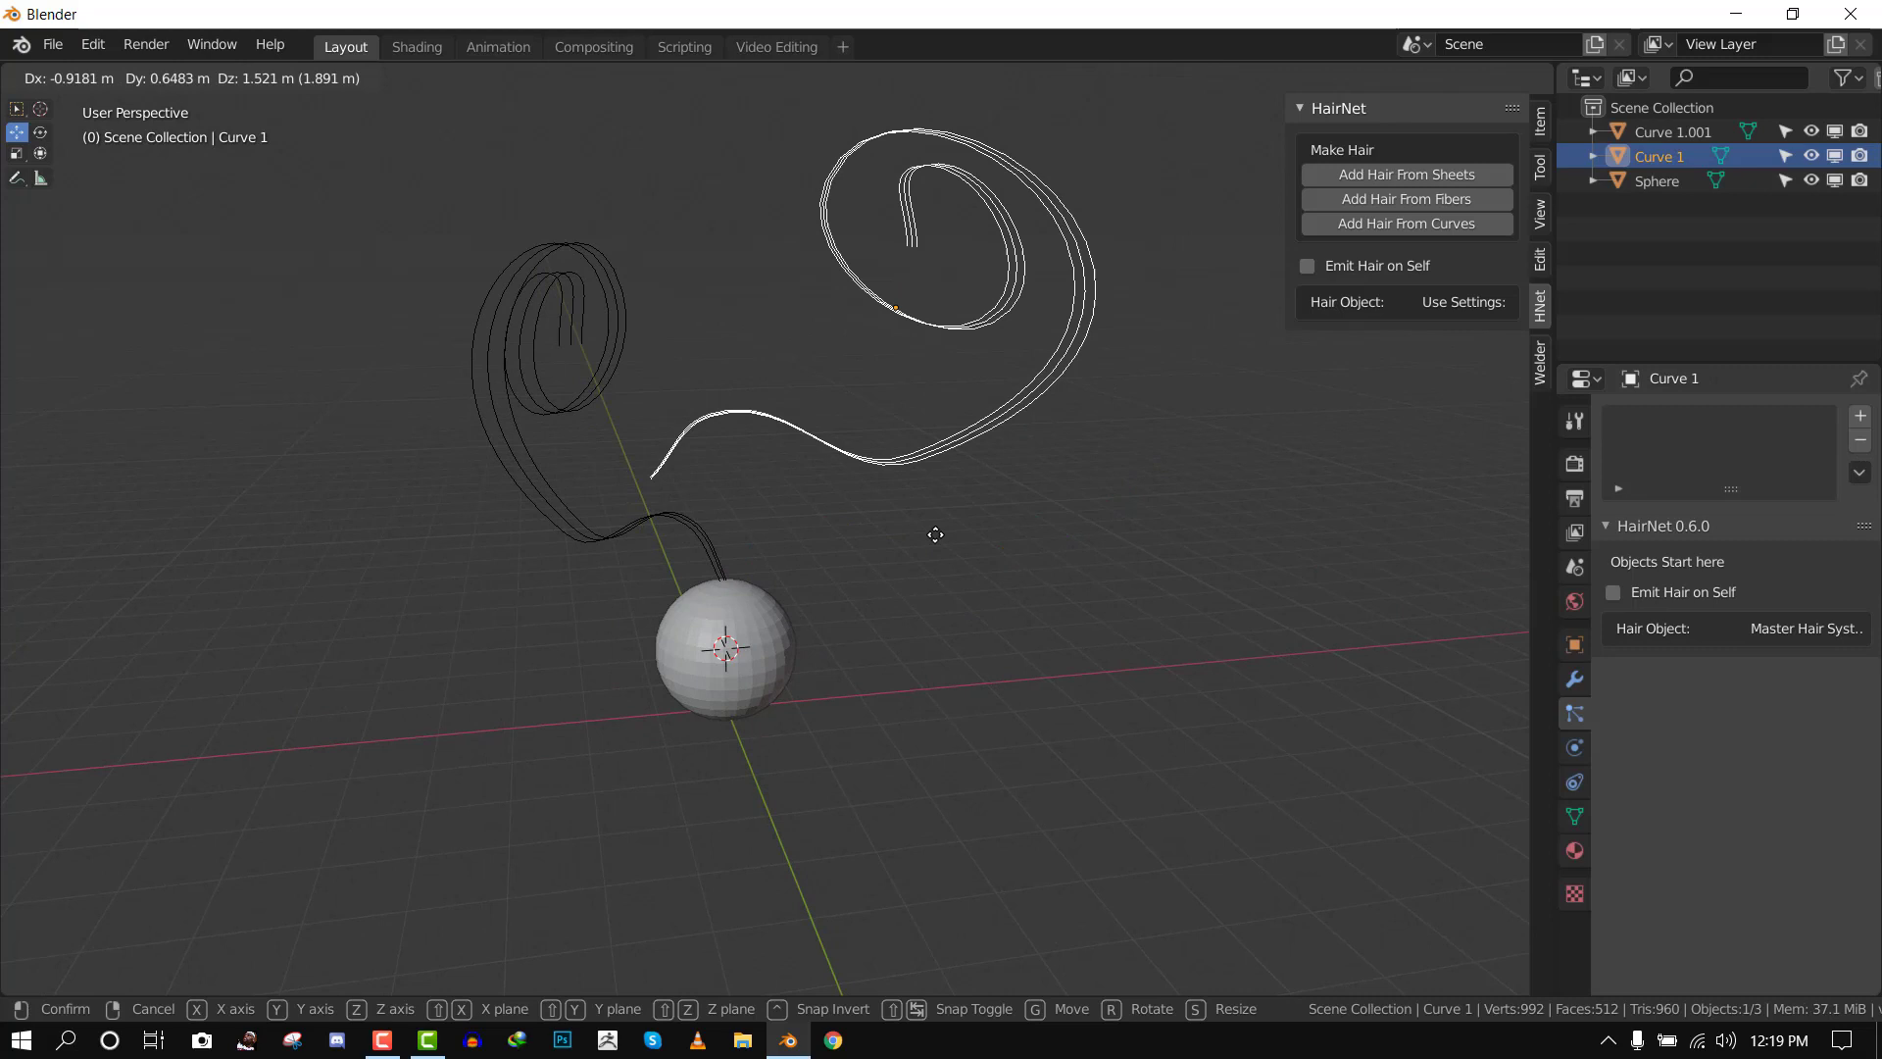
{"action": "key", "text": "Escape"}
{"action": "key", "text": "Tab"}
{"action": "key", "text": "Tab"}
{"action": "key", "text": "Tab"}
{"action": "key", "text": "Tab"}
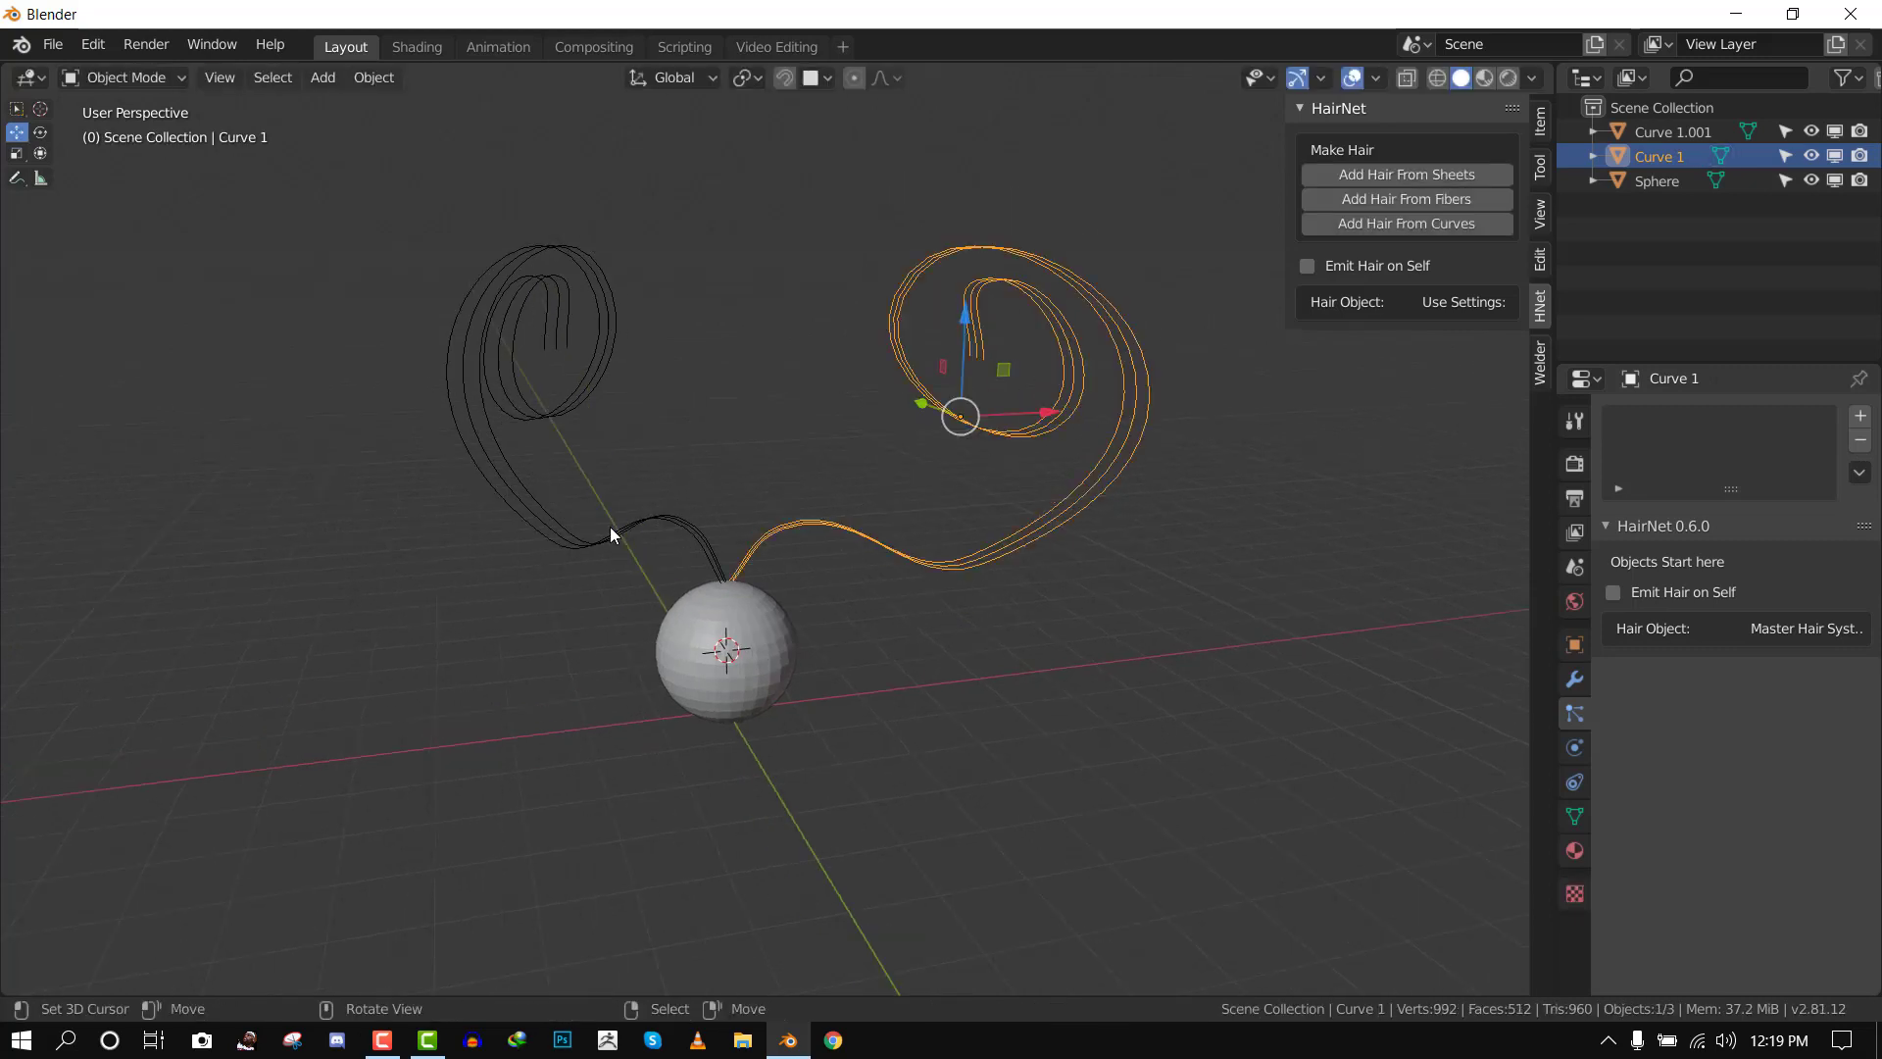
Check the strands of Curve 1.001 in Edit Mode and return to Object Mode
{"action": "left_click", "coordinate": [593, 542]}
{"action": "key", "text": "Tab"}
{"action": "middle_click_drag", "start_coordinate": [593, 543], "coordinate": [416, 403]}
{"action": "key", "text": "Tab"}
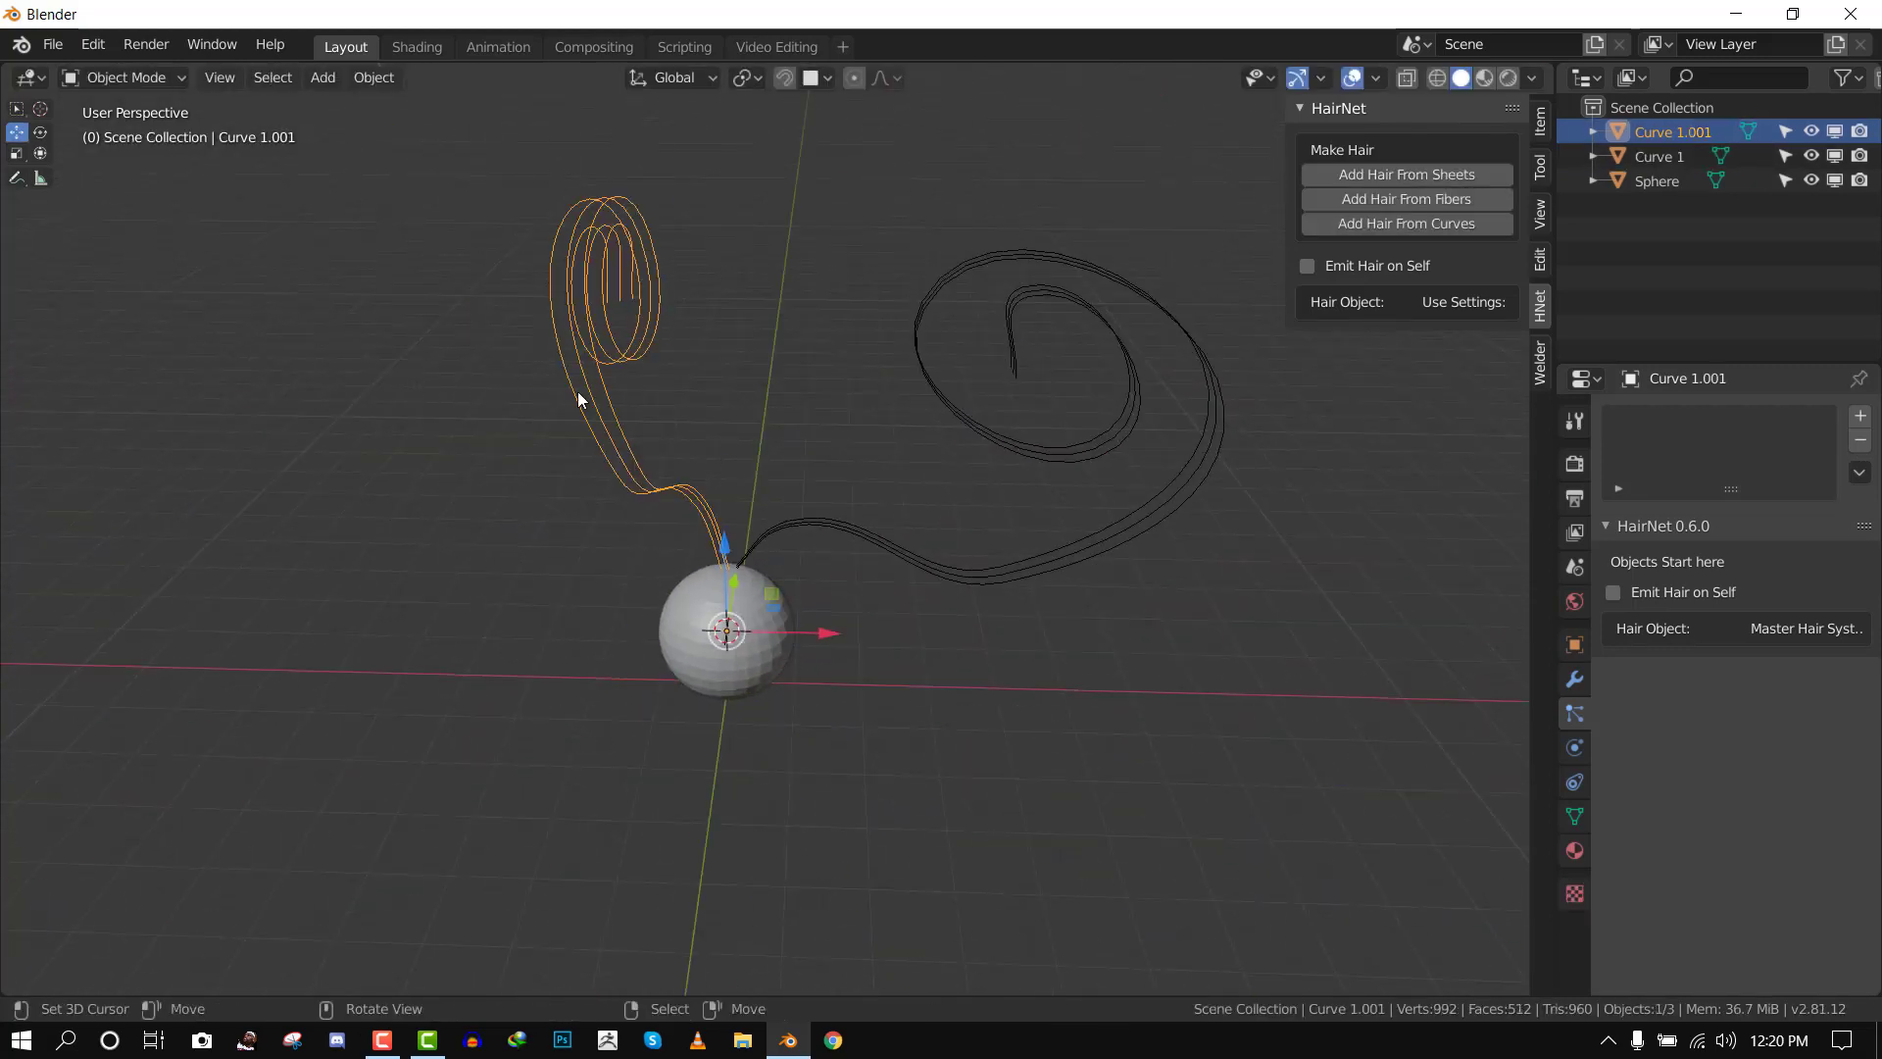
Apply rotation and scale to both strand meshes and the sphere, and set their origins to geometry
{"action": "middle_click_drag", "start_coordinate": [580, 399], "coordinate": [1149, 351]}
{"action": "left_click", "coordinate": [883, 586]}
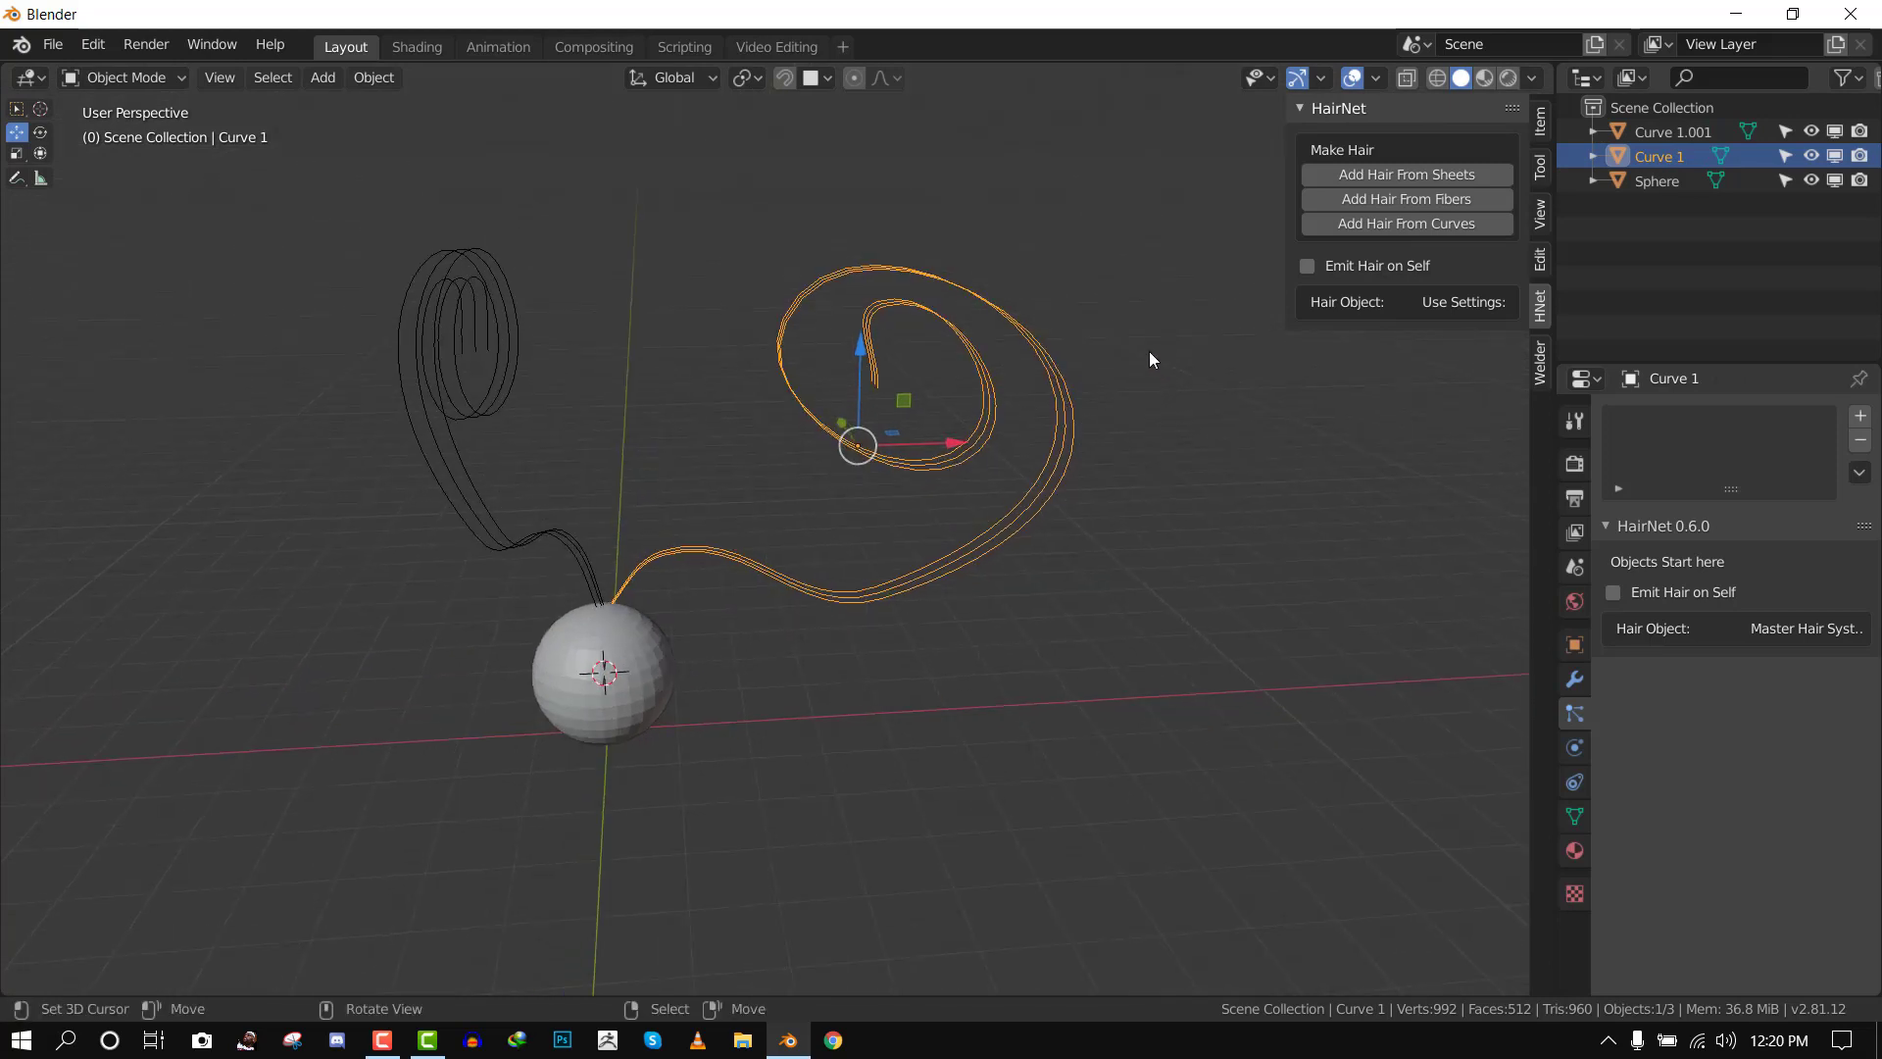
{"action": "key", "text": "a"}
{"action": "middle_click_drag", "start_coordinate": [920, 491], "coordinate": [1100, 387]}
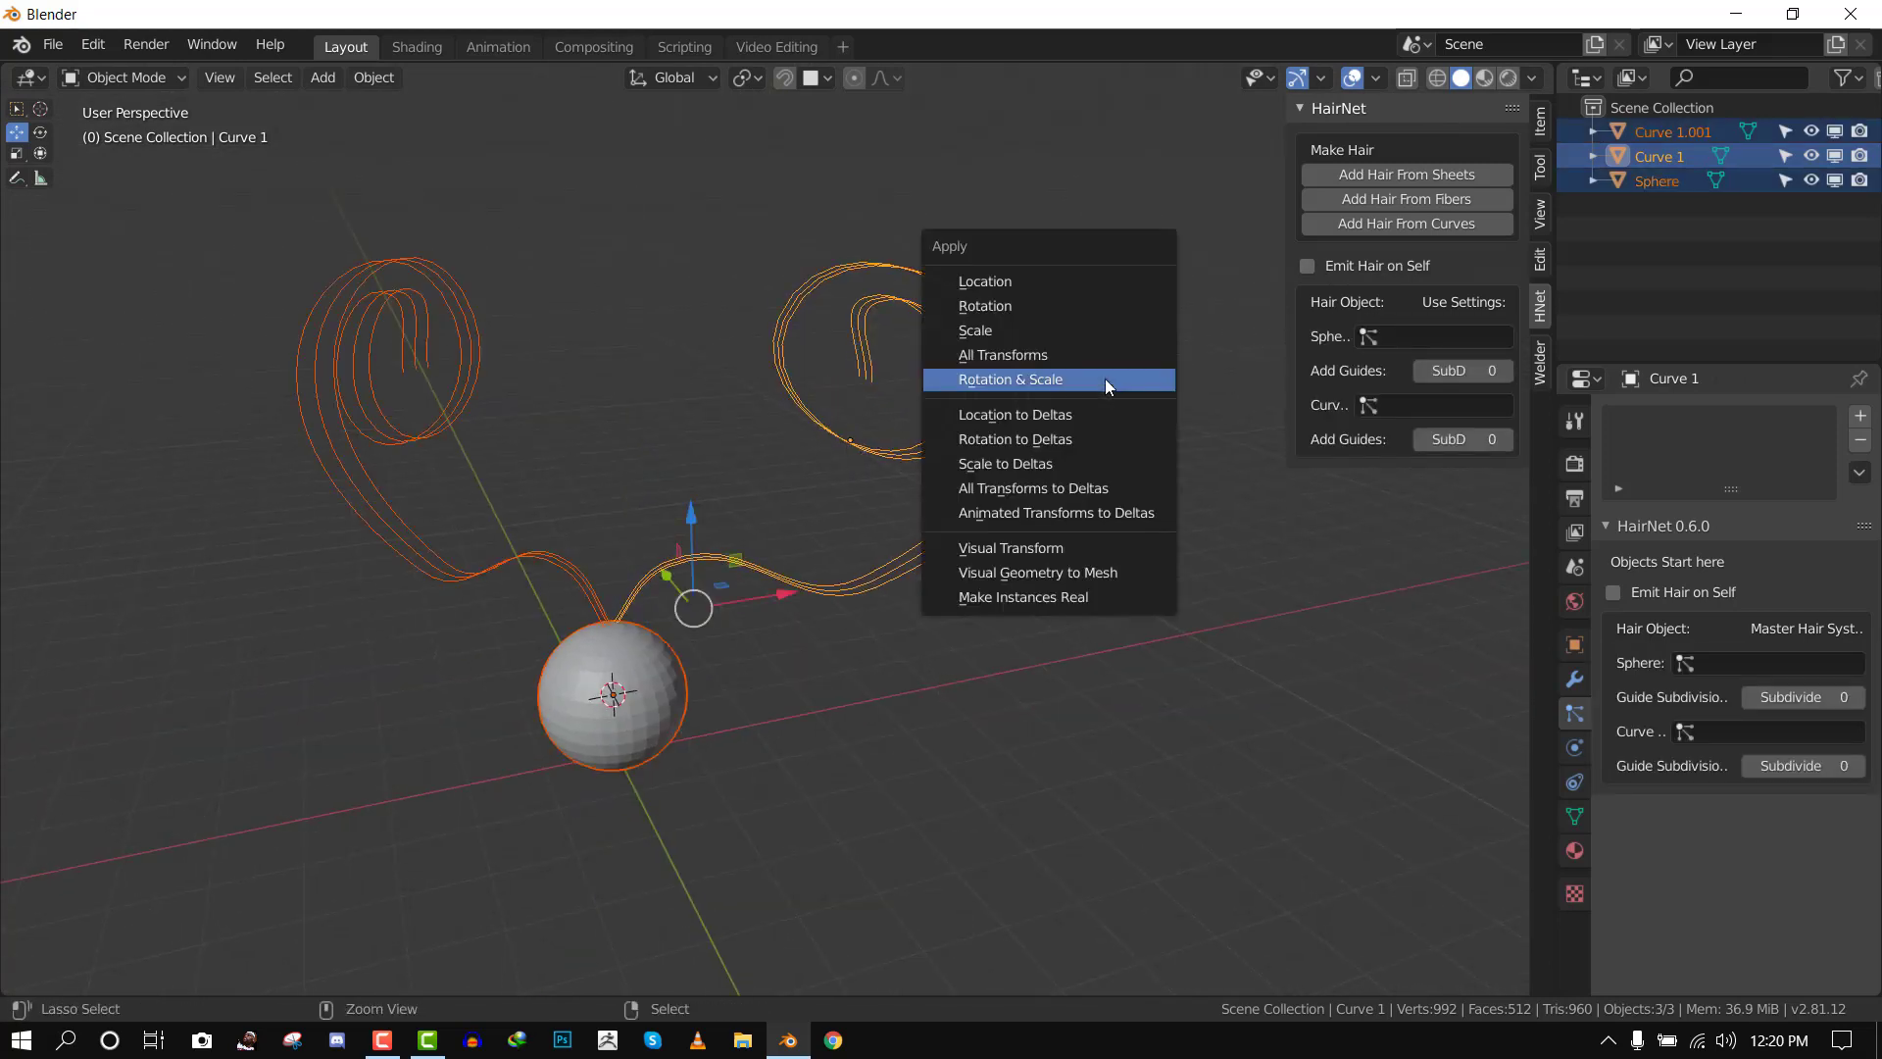
{"action": "left_click", "coordinate": [1106, 378]}
{"action": "right_click", "coordinate": [1106, 378]}
{"action": "mouse_move", "coordinate": [1105, 378]}
{"action": "left_click", "coordinate": [1249, 406]}
Test moving Curve 1 and Curve 1.001 in turn, putting each strand mesh back on the sphere
{"action": "middle_click_drag", "start_coordinate": [797, 443], "coordinate": [329, 547]}
{"action": "scroll", "coordinate": [1026, 444], "scroll_direction": "up", "scroll_amount": 1}
{"action": "left_click", "coordinate": [920, 421]}
{"action": "key", "text": "g"}
{"action": "left_click", "coordinate": [790, 419]}
{"action": "left_click", "coordinate": [294, 496]}
{"action": "key", "text": "g"}
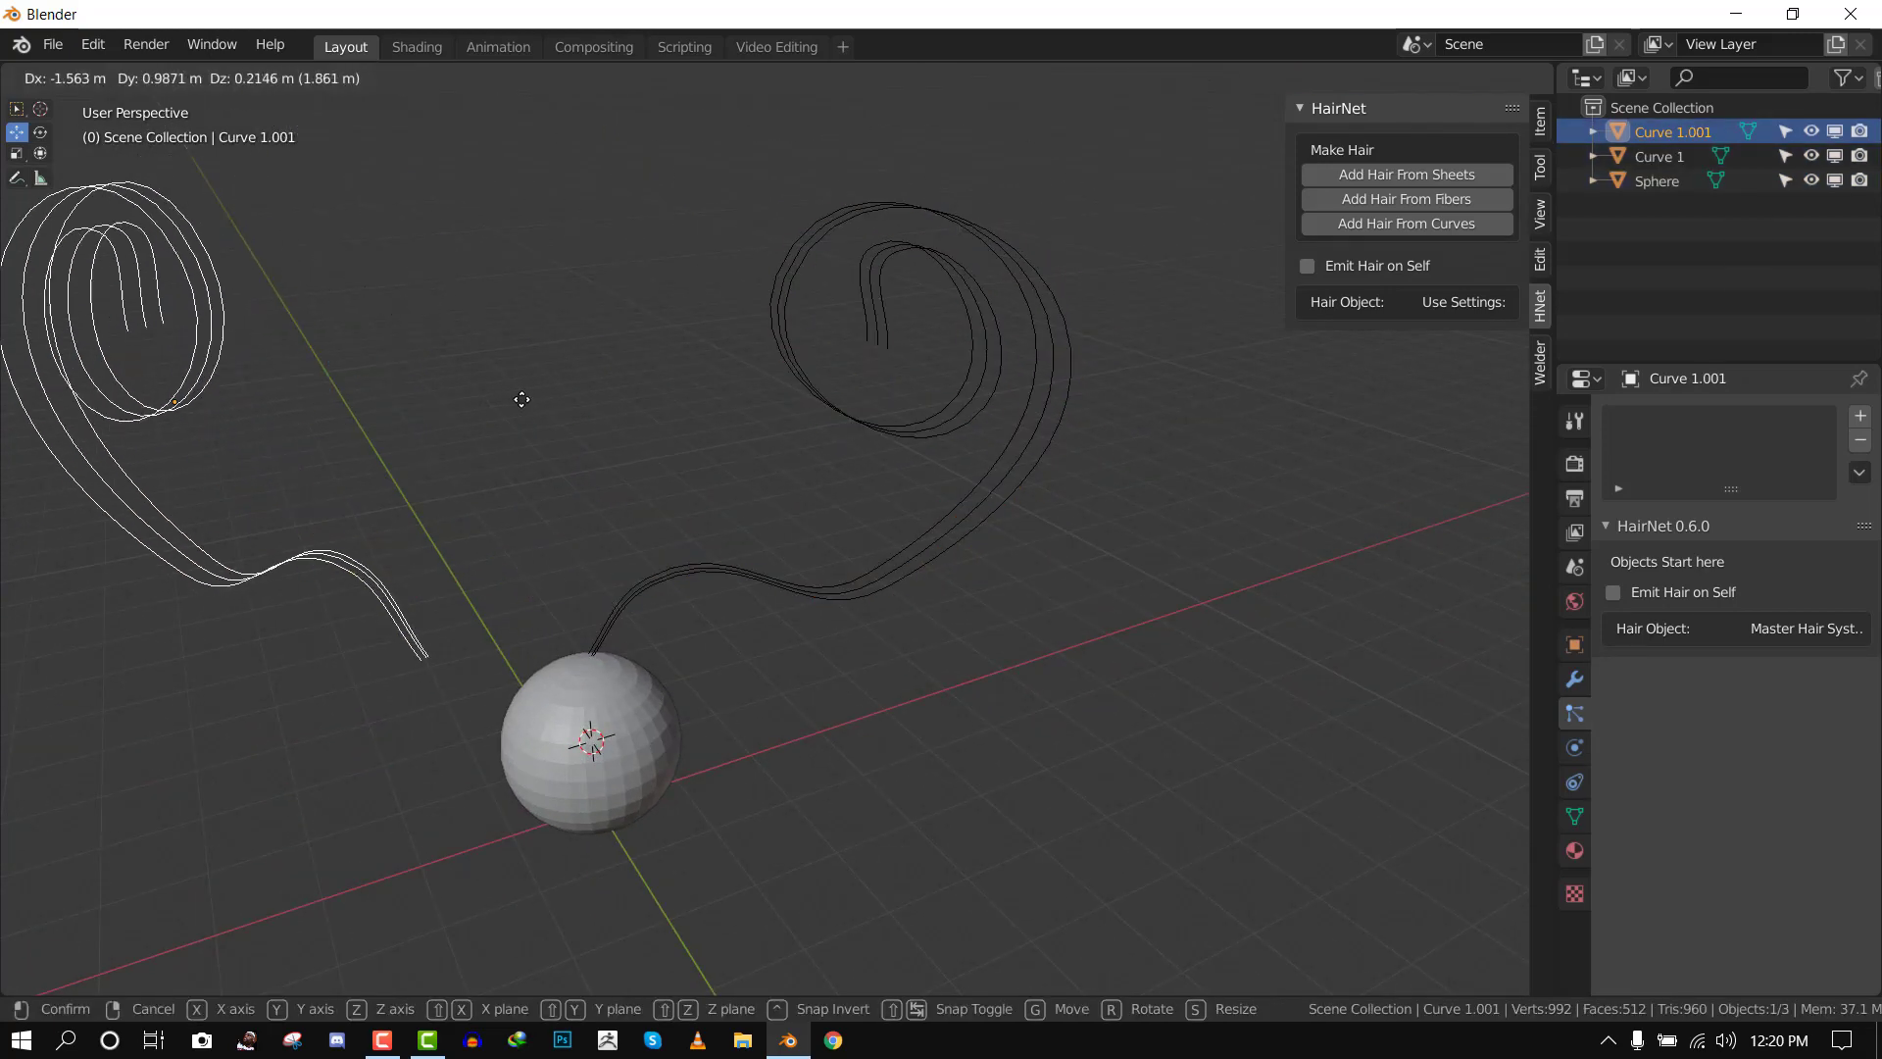
{"action": "left_click", "coordinate": [684, 417]}
Select Curve 1, enable Emit Hair on Self and add hair from fibers with HairNet
{"action": "middle_click_drag", "start_coordinate": [1172, 365], "coordinate": [1090, 322]}
{"action": "right_click", "coordinate": [983, 411]}
{"action": "right_click", "coordinate": [1033, 329]}
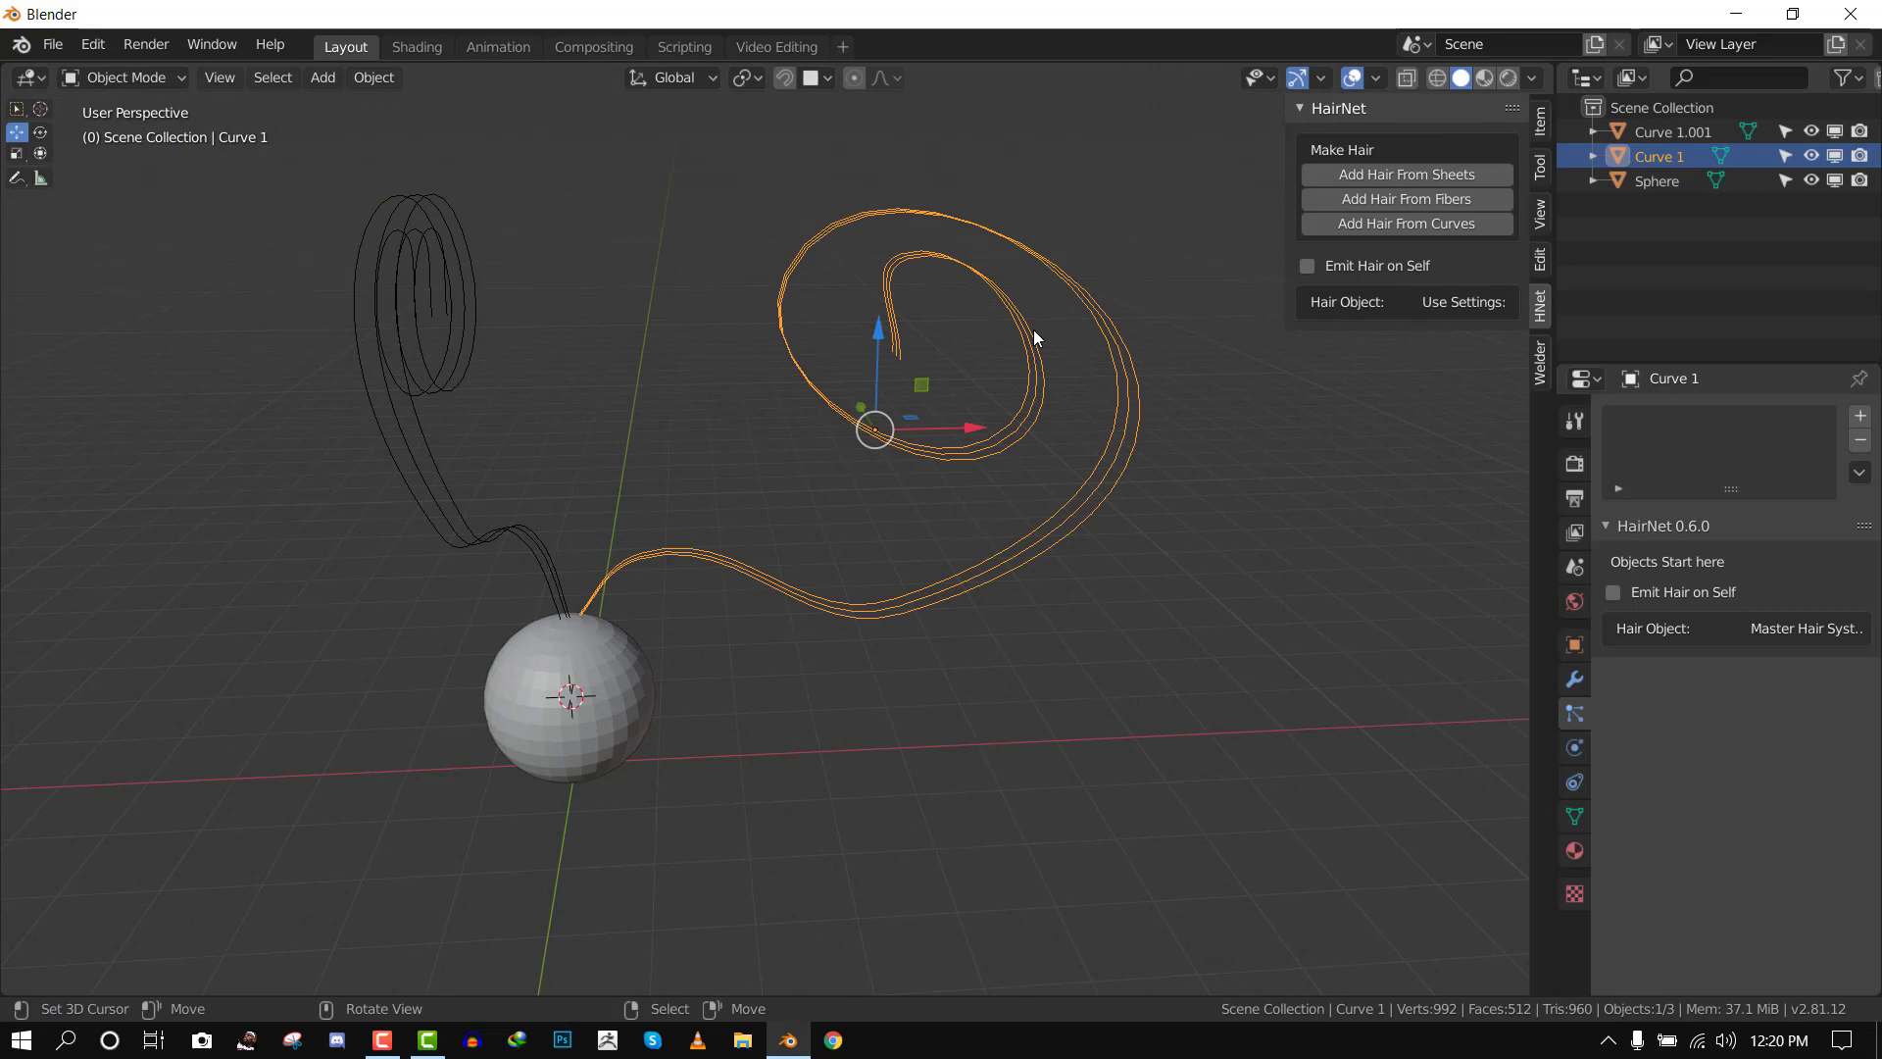
{"action": "left_click", "coordinate": [1368, 267]}
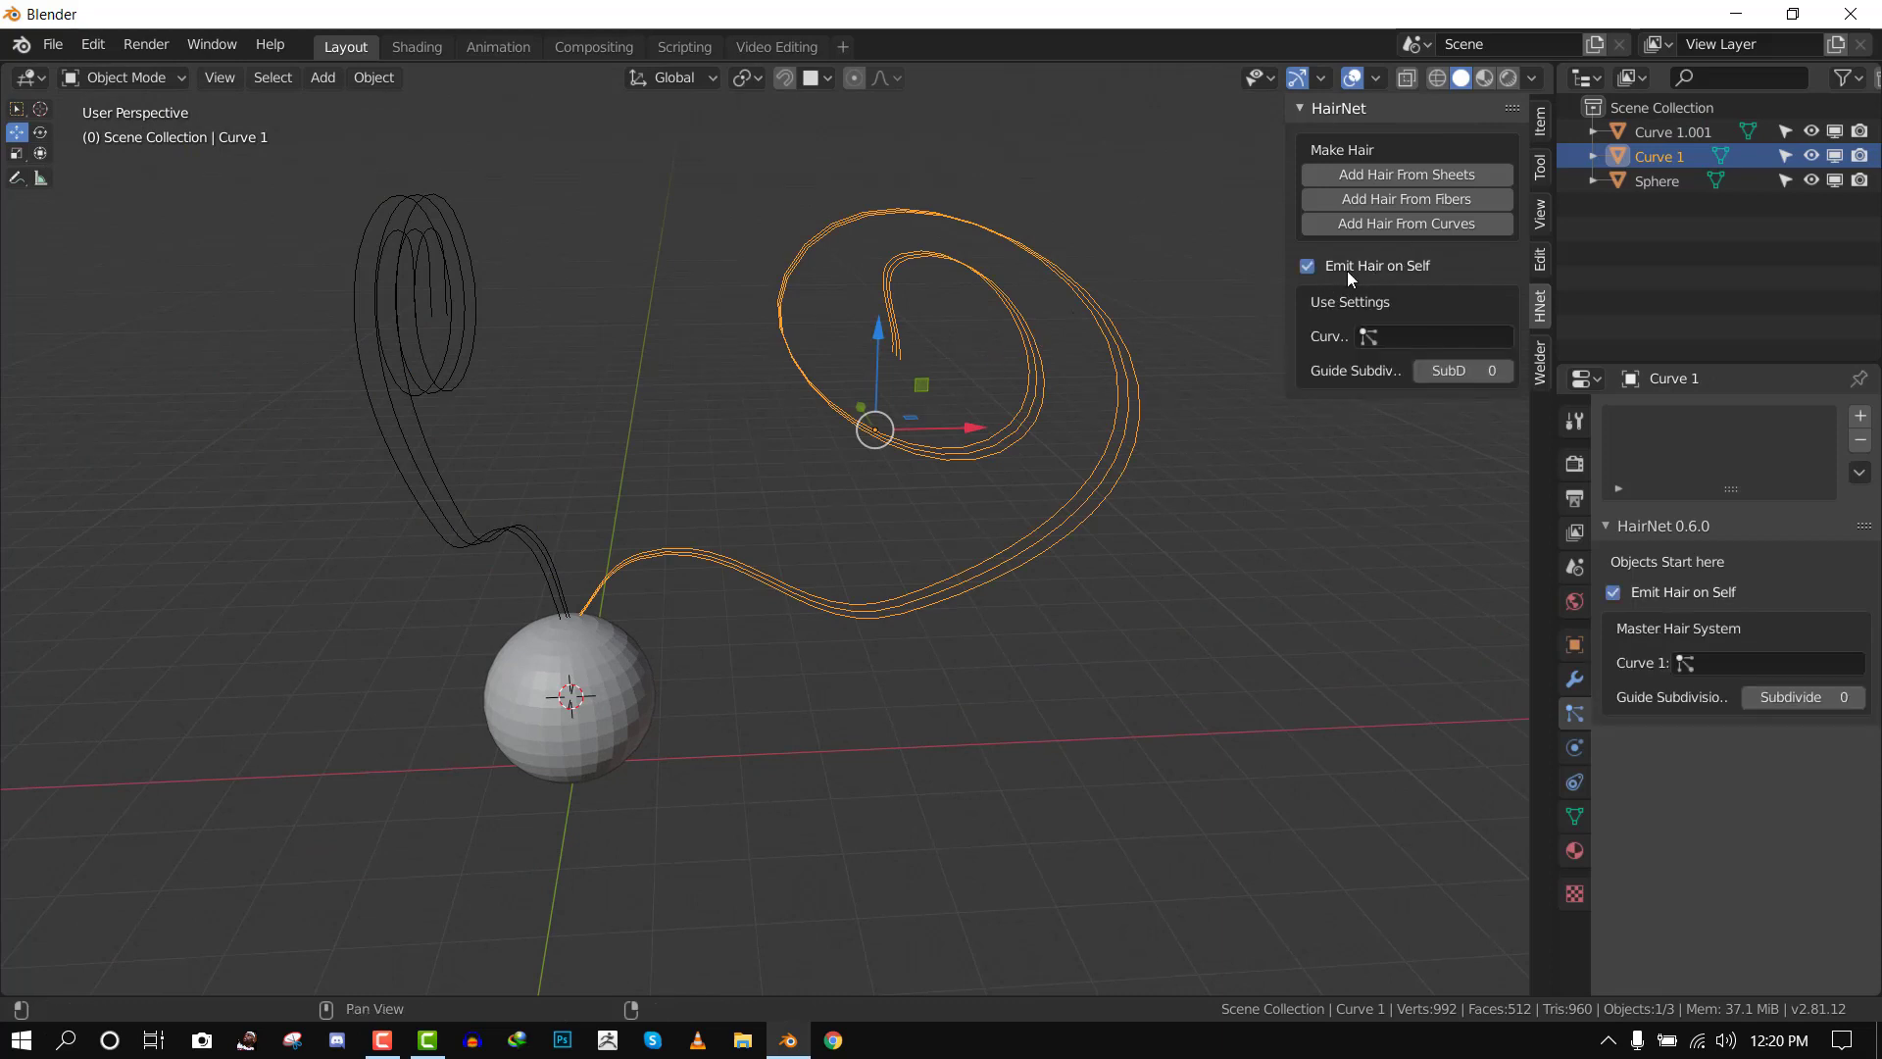
{"action": "left_click", "coordinate": [1375, 199]}
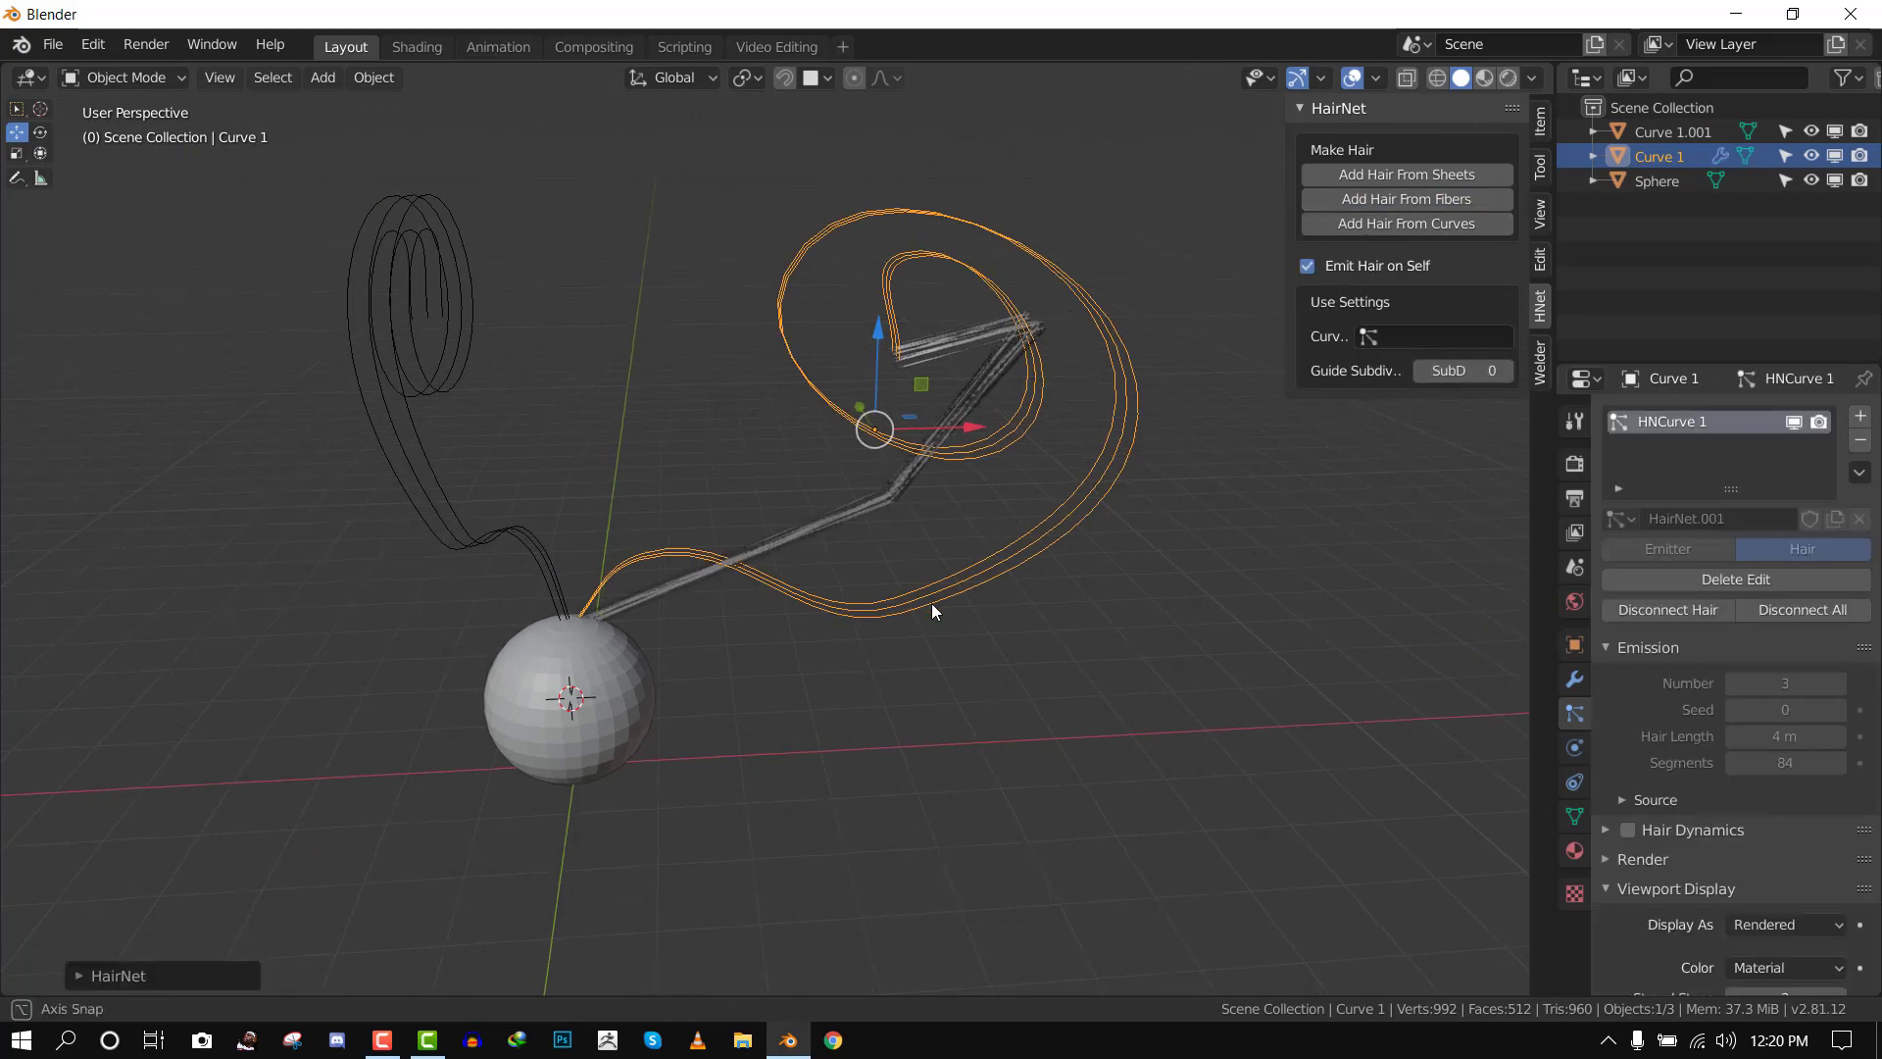
Set the viewport Strand Steps of Curve 1's particle hair to 5
{"action": "middle_click_drag", "start_coordinate": [932, 611], "coordinate": [1068, 598]}
{"action": "scroll", "coordinate": [1745, 862], "scroll_direction": "down", "scroll_amount": 8}
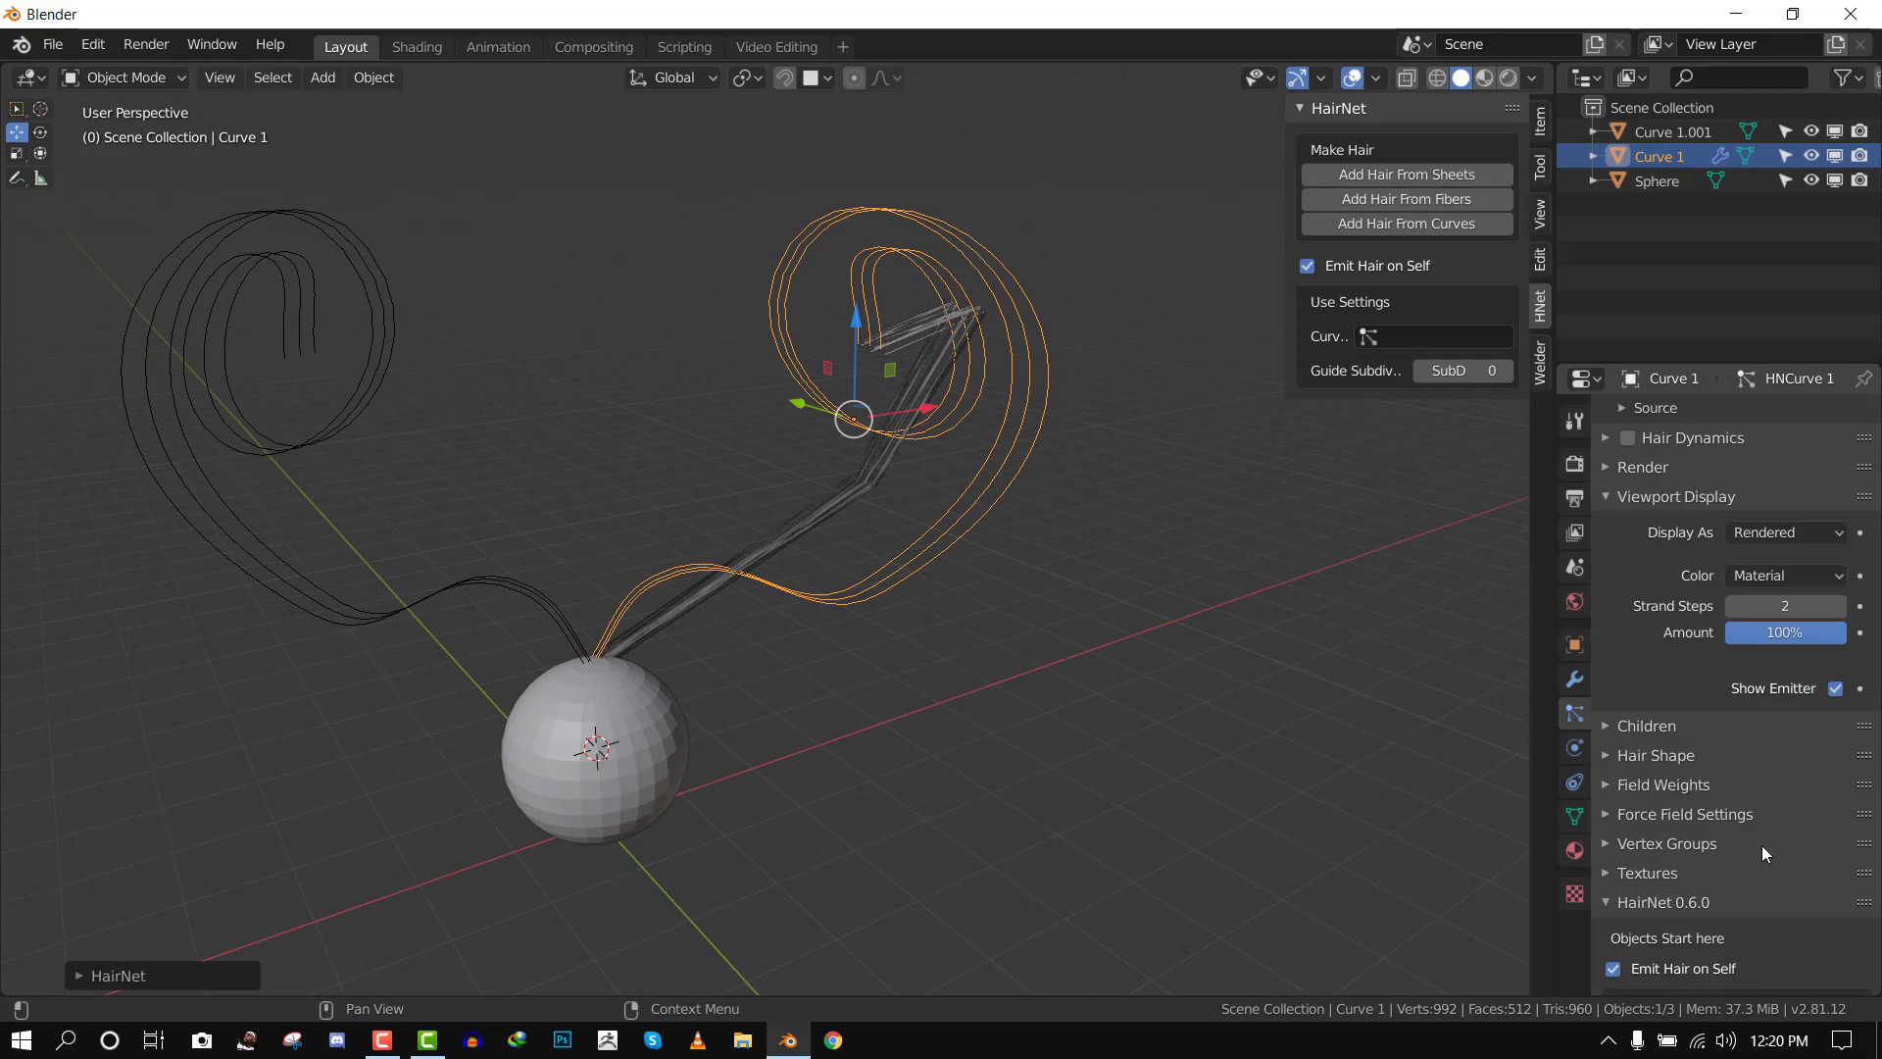
{"action": "left_click", "coordinate": [1835, 608]}
{"action": "left_click", "coordinate": [1836, 608]}
{"action": "left_click", "coordinate": [1835, 608]}
{"action": "left_click", "coordinate": [1835, 608]}
{"action": "middle_click_drag", "start_coordinate": [1008, 516], "coordinate": [845, 481]}
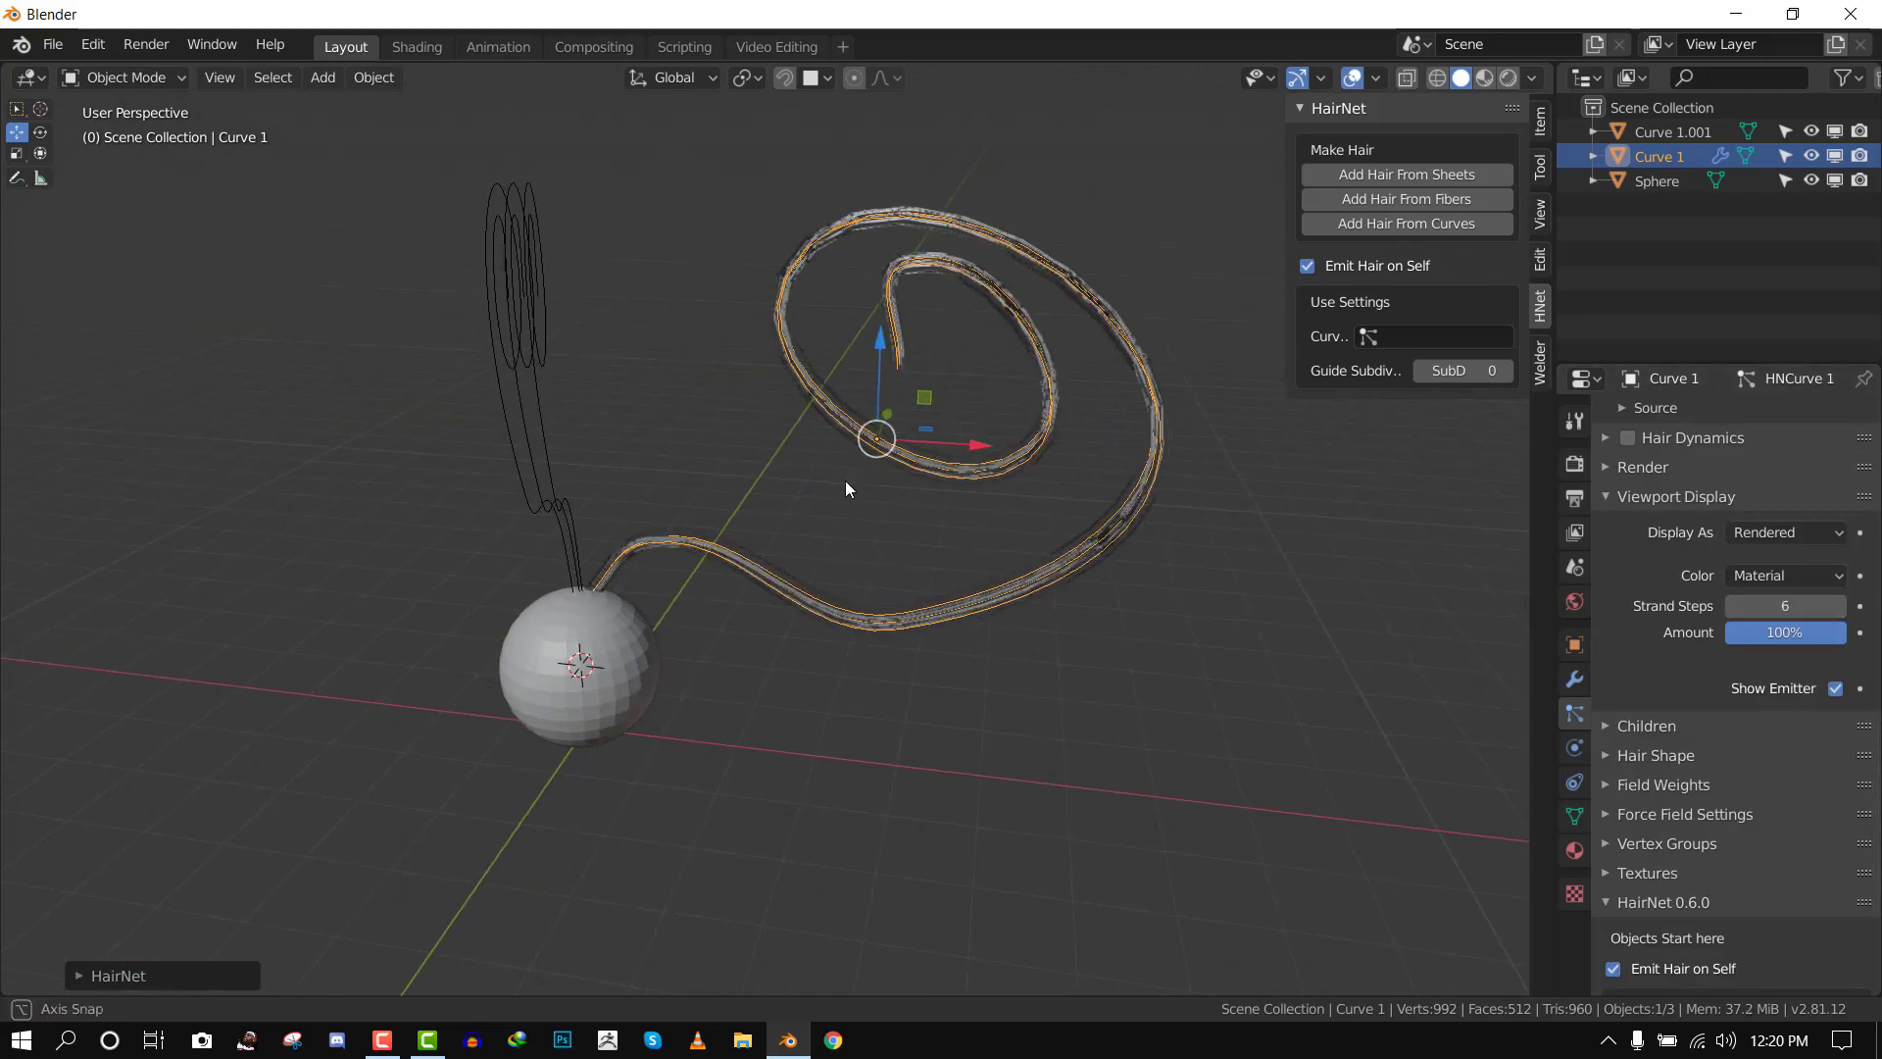
{"action": "left_click", "coordinate": [1835, 607]}
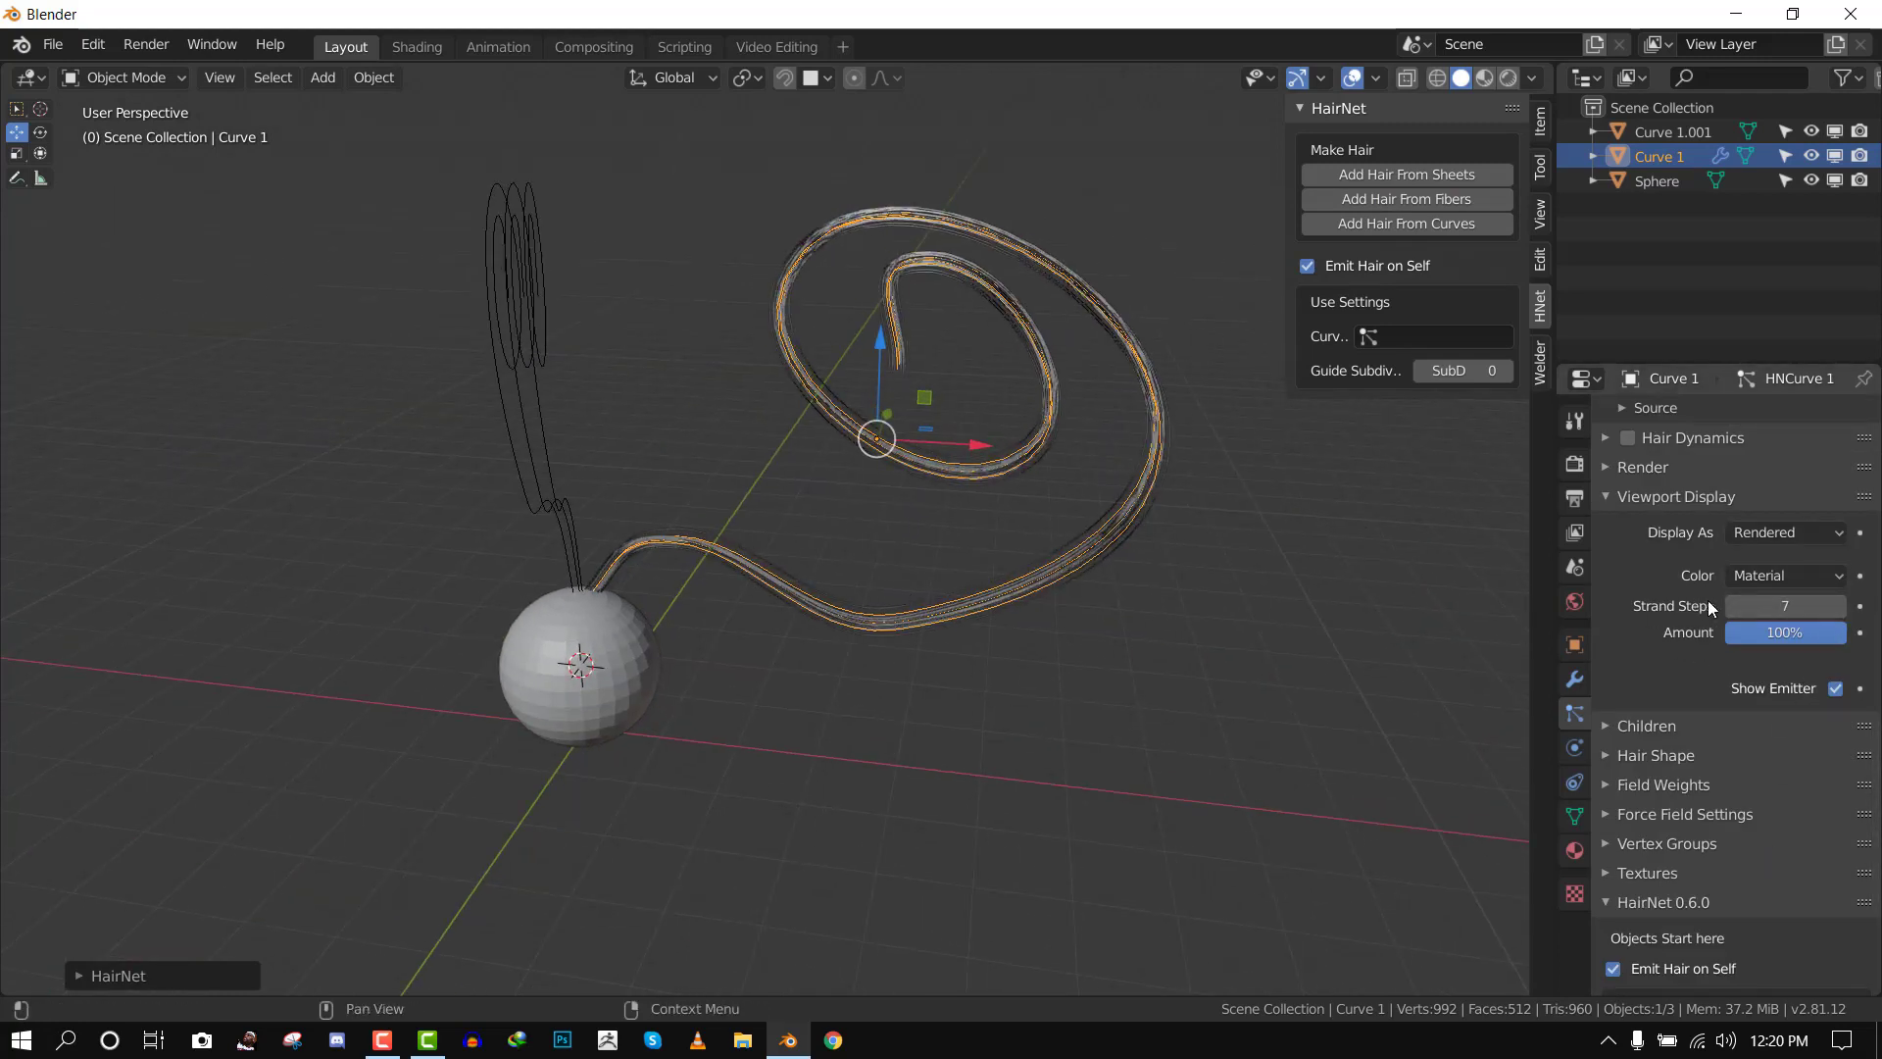
{"action": "left_click", "coordinate": [1730, 605]}
{"action": "left_click", "coordinate": [1729, 605]}
{"action": "left_click", "coordinate": [850, 583]}
{"action": "middle_click_drag", "start_coordinate": [850, 582], "coordinate": [704, 514]}
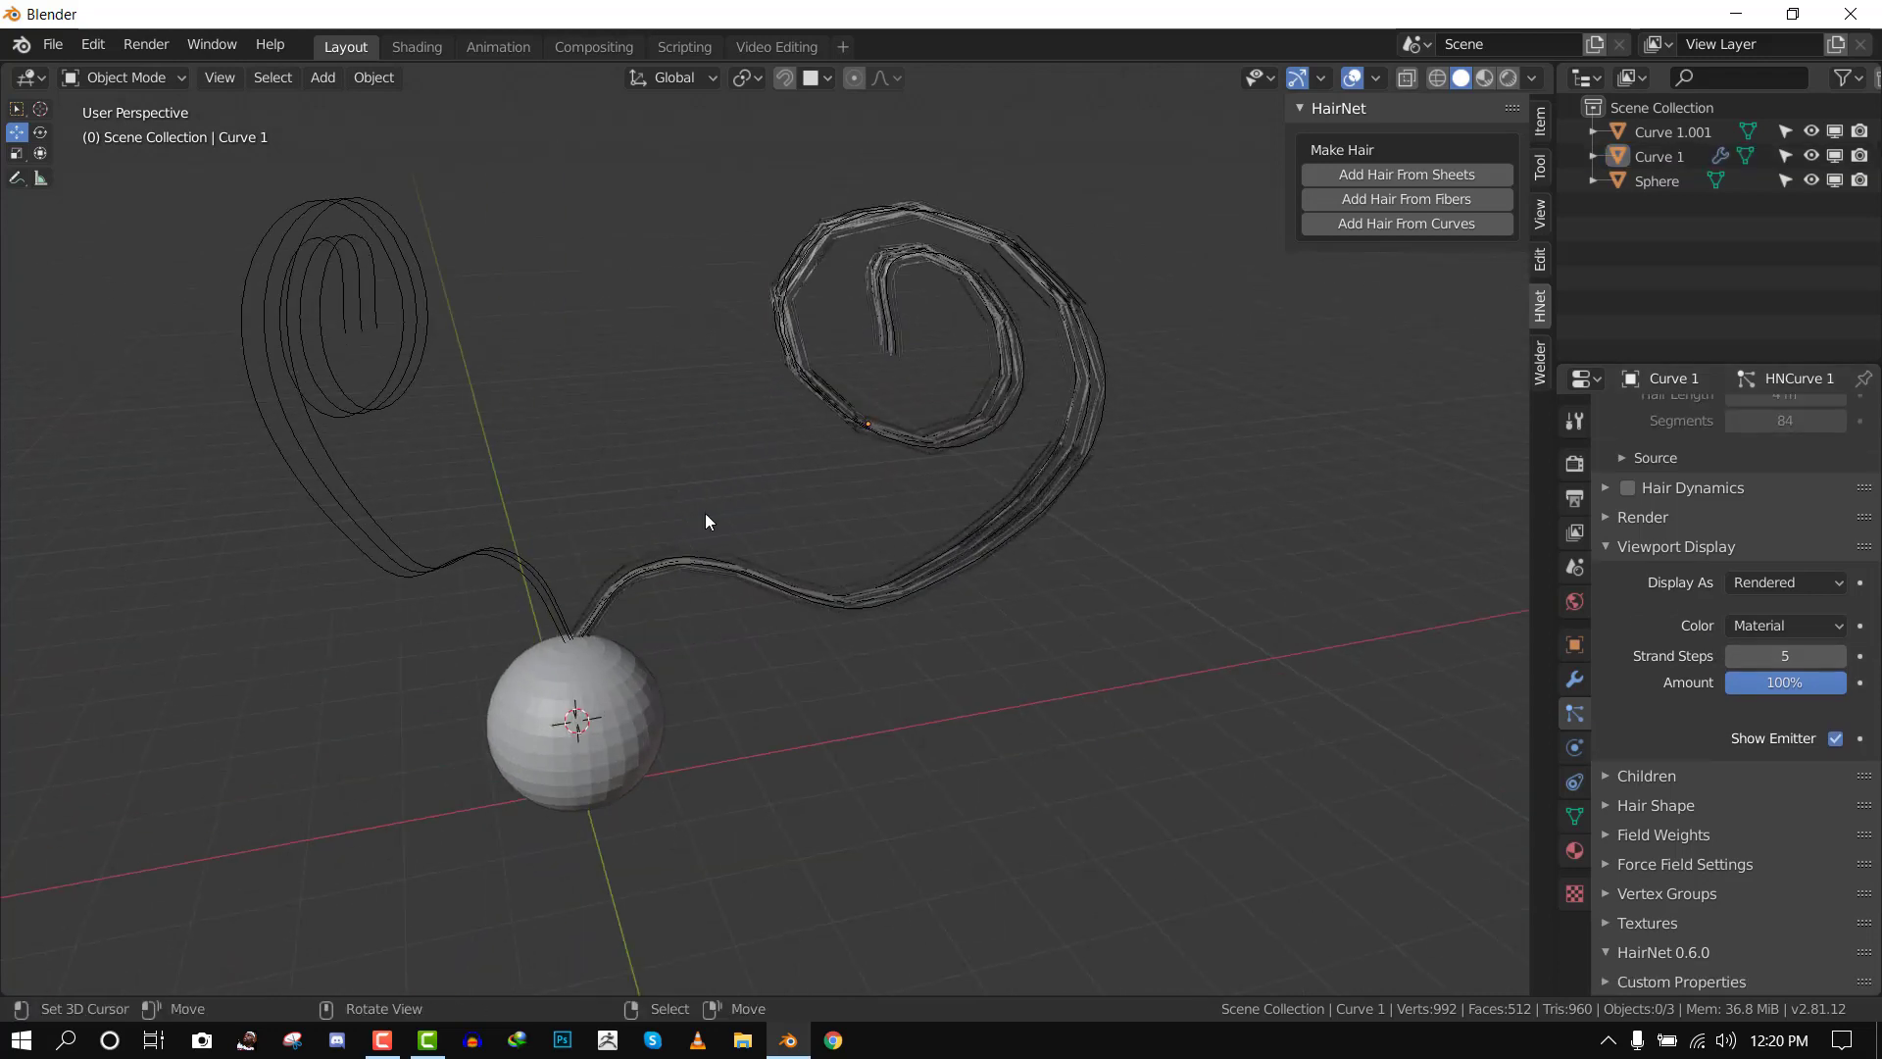
Add HairNet hair from fibers to Curve 1.001 with Emit Hair on Self enabled, and set its viewport Strand Steps to 5
{"action": "left_click", "coordinate": [380, 541]}
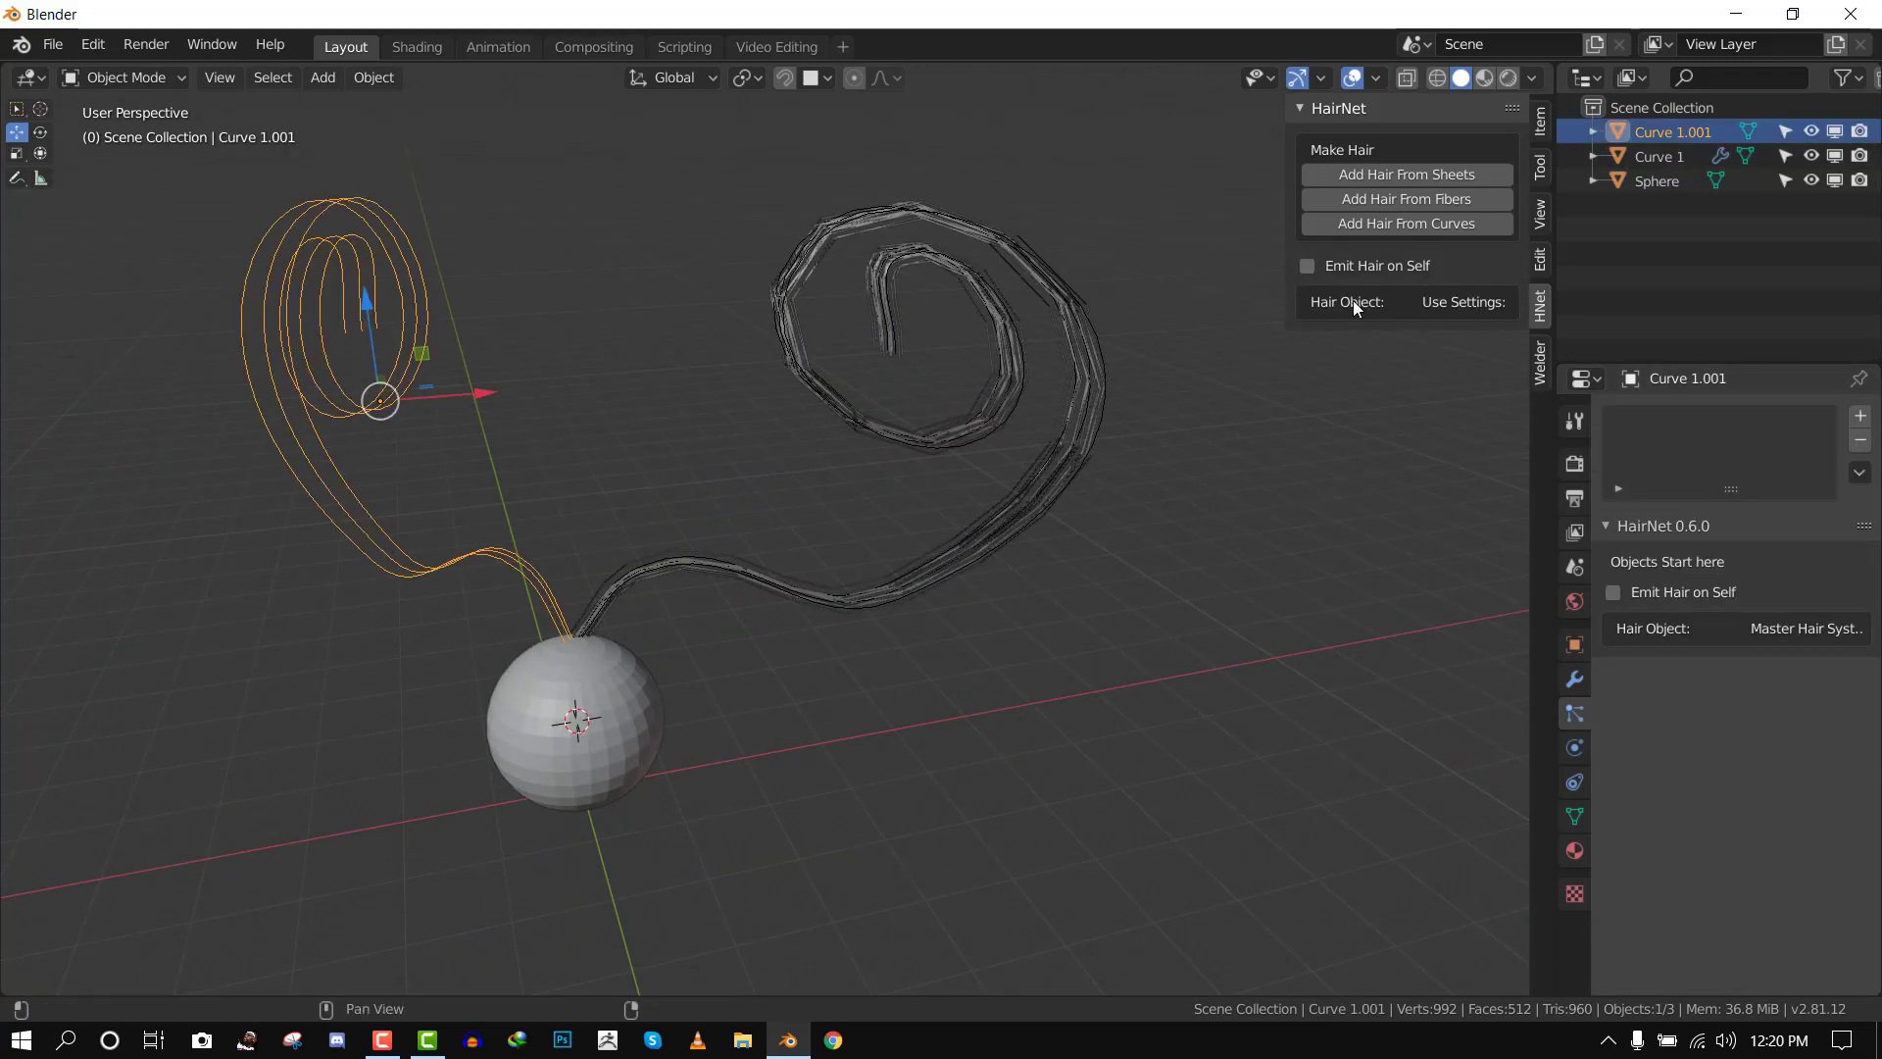
{"action": "left_click", "coordinate": [1444, 198]}
{"action": "scroll", "coordinate": [1839, 837], "scroll_direction": "down", "scroll_amount": 4}
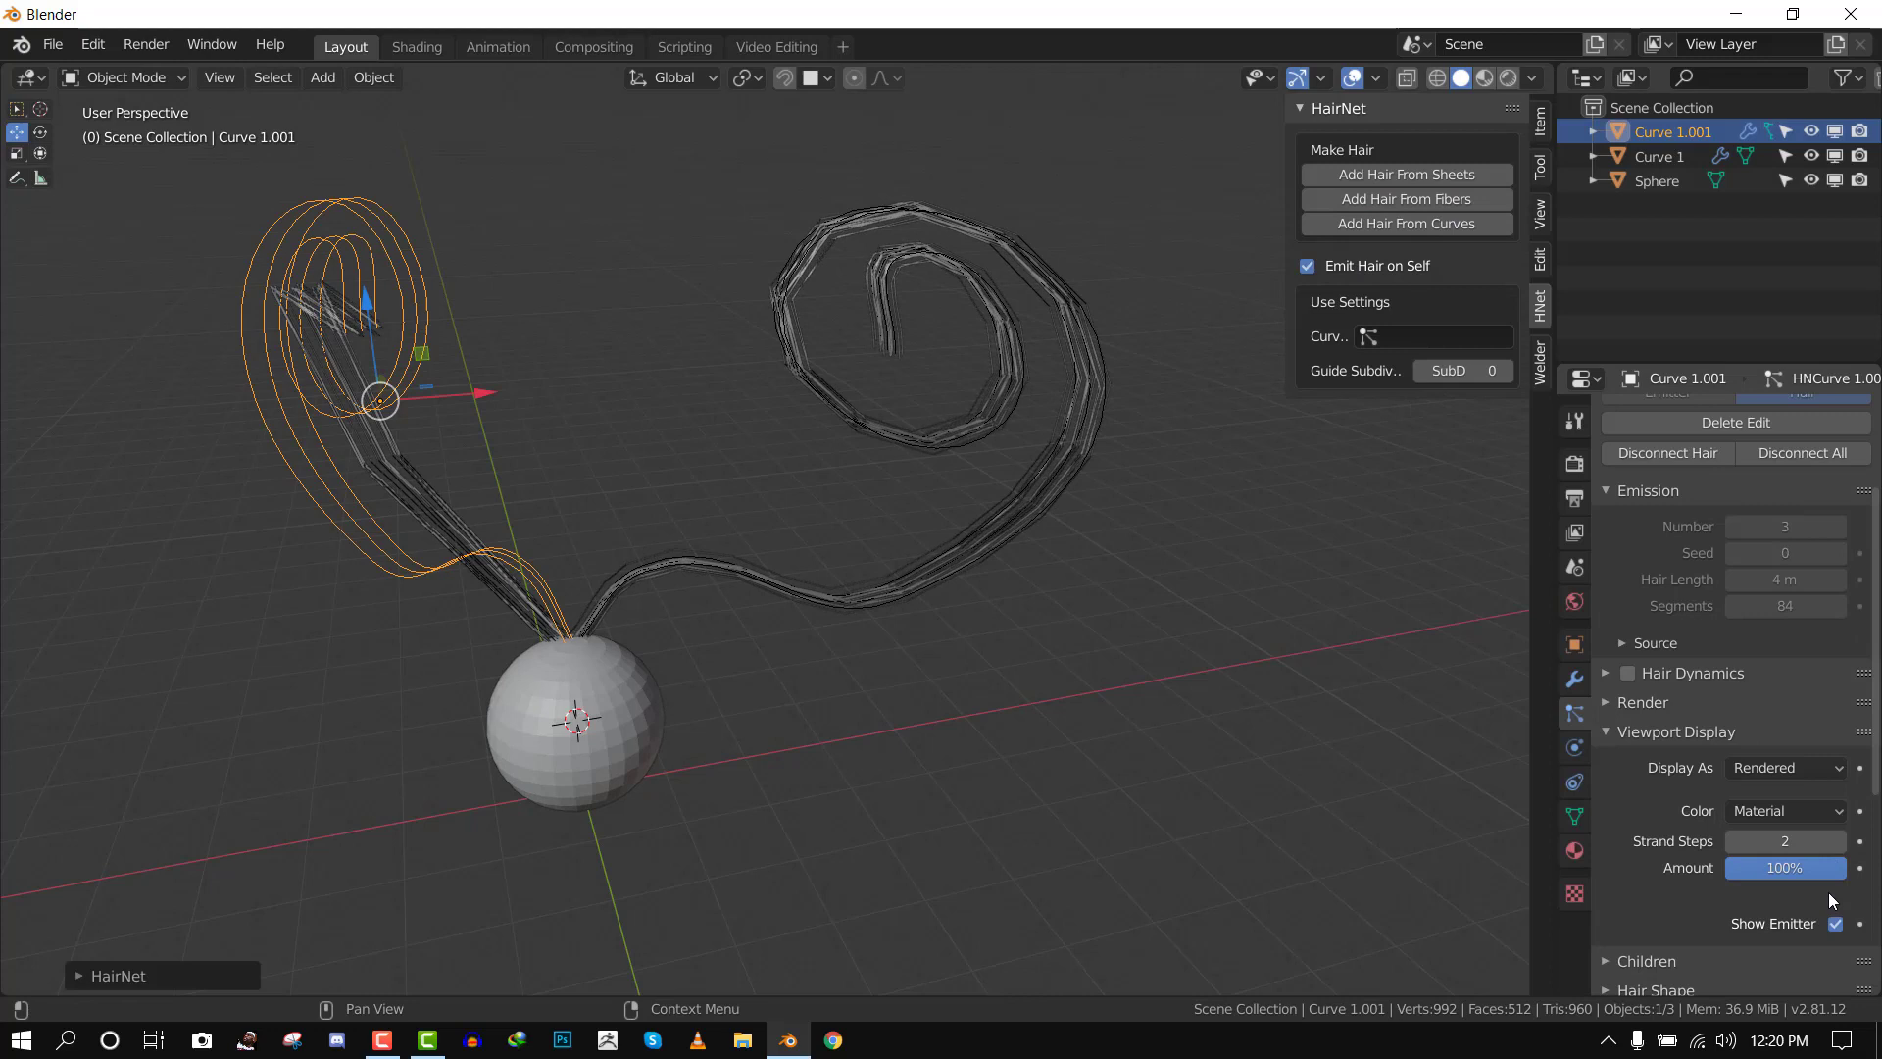
{"action": "left_click", "coordinate": [1839, 841]}
{"action": "left_click", "coordinate": [1839, 841]}
{"action": "left_click", "coordinate": [1839, 841]}
{"action": "left_click", "coordinate": [1839, 842]}
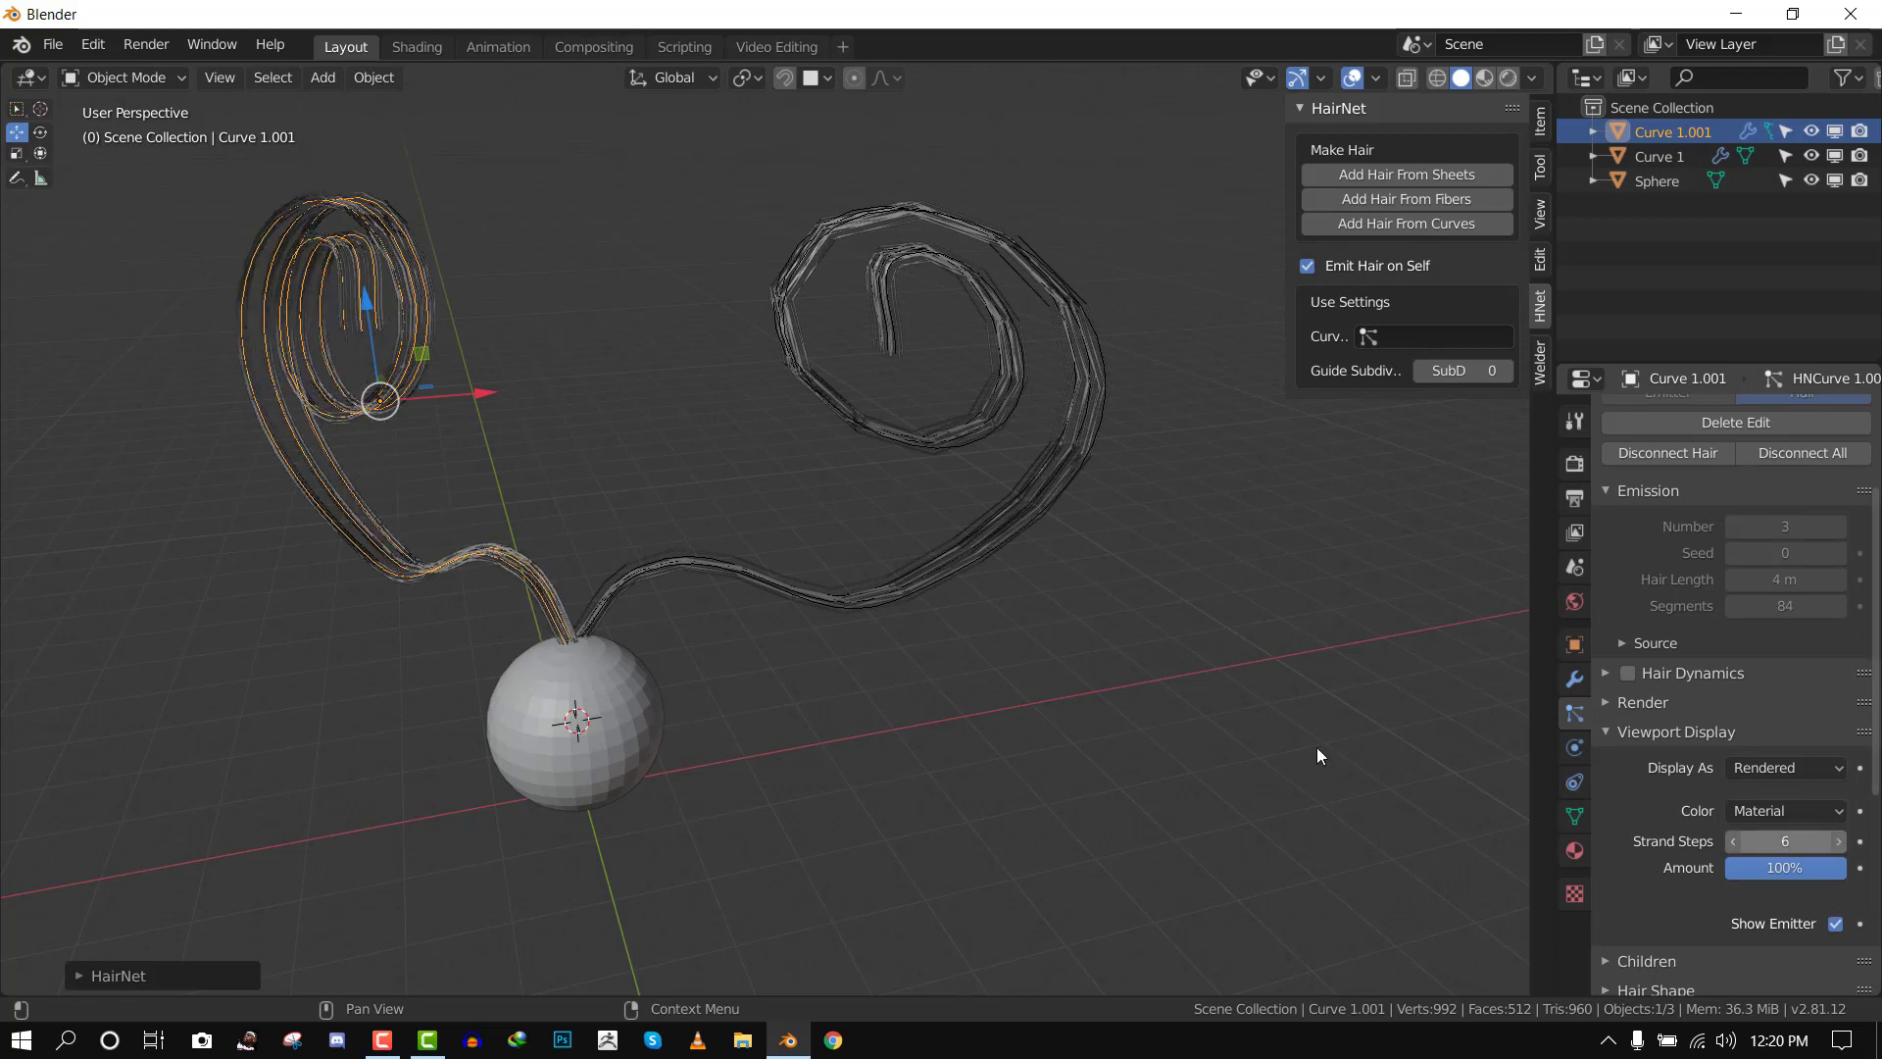
{"action": "left_click", "coordinate": [782, 500]}
{"action": "scroll", "coordinate": [782, 500], "scroll_direction": "down", "scroll_amount": 3}
{"action": "left_click", "coordinate": [1751, 841]}
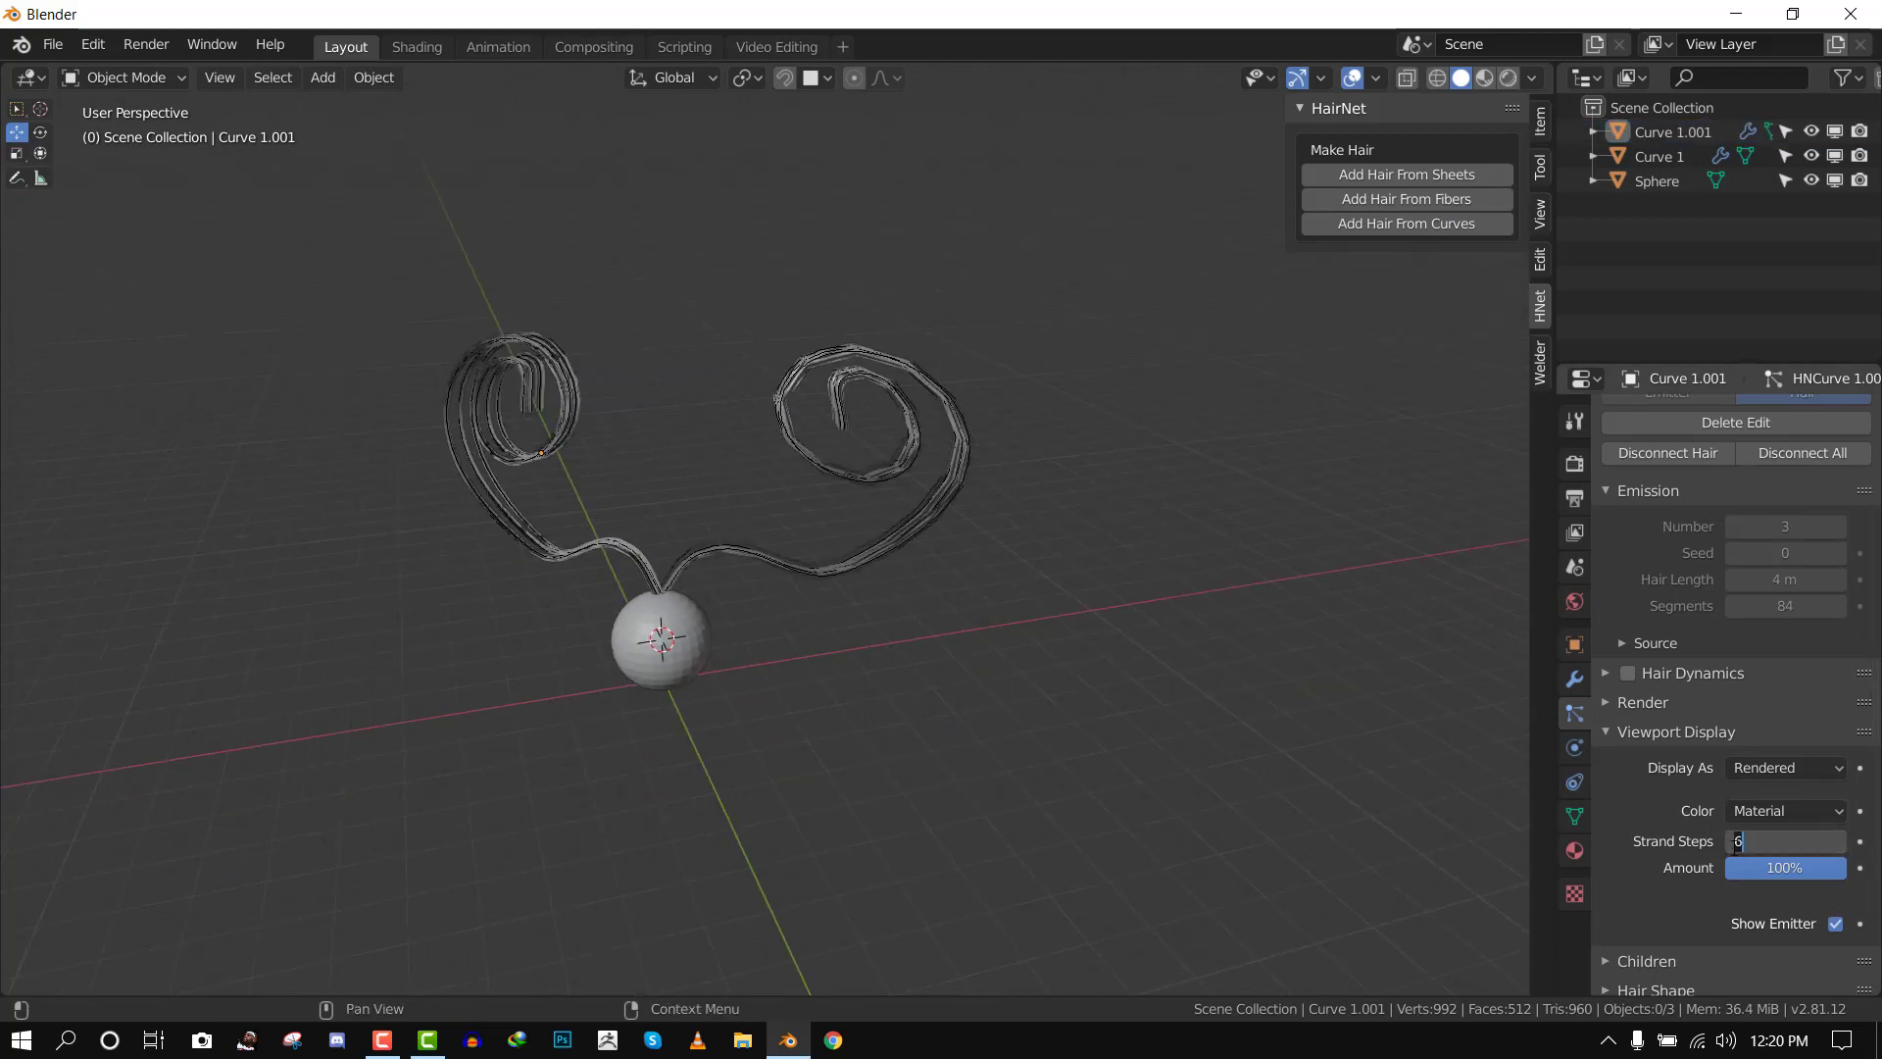
{"action": "left_click", "coordinate": [1718, 845]}
{"action": "left_click", "coordinate": [1731, 845]}
Select the sphere and test moving it relative to the hair, cancelling the move
{"action": "scroll", "coordinate": [698, 525], "scroll_direction": "up", "scroll_amount": 2}
{"action": "middle_click_drag", "start_coordinate": [561, 513], "coordinate": [749, 586]}
{"action": "scroll", "coordinate": [840, 541], "scroll_direction": "up", "scroll_amount": 3}
{"action": "scroll", "coordinate": [755, 542], "scroll_direction": "down", "scroll_amount": 5}
{"action": "right_click", "coordinate": [668, 615]}
{"action": "key", "text": "g"}
{"action": "right_click", "coordinate": [624, 578]}
{"action": "scroll", "coordinate": [745, 596], "scroll_direction": "up", "scroll_amount": 2}
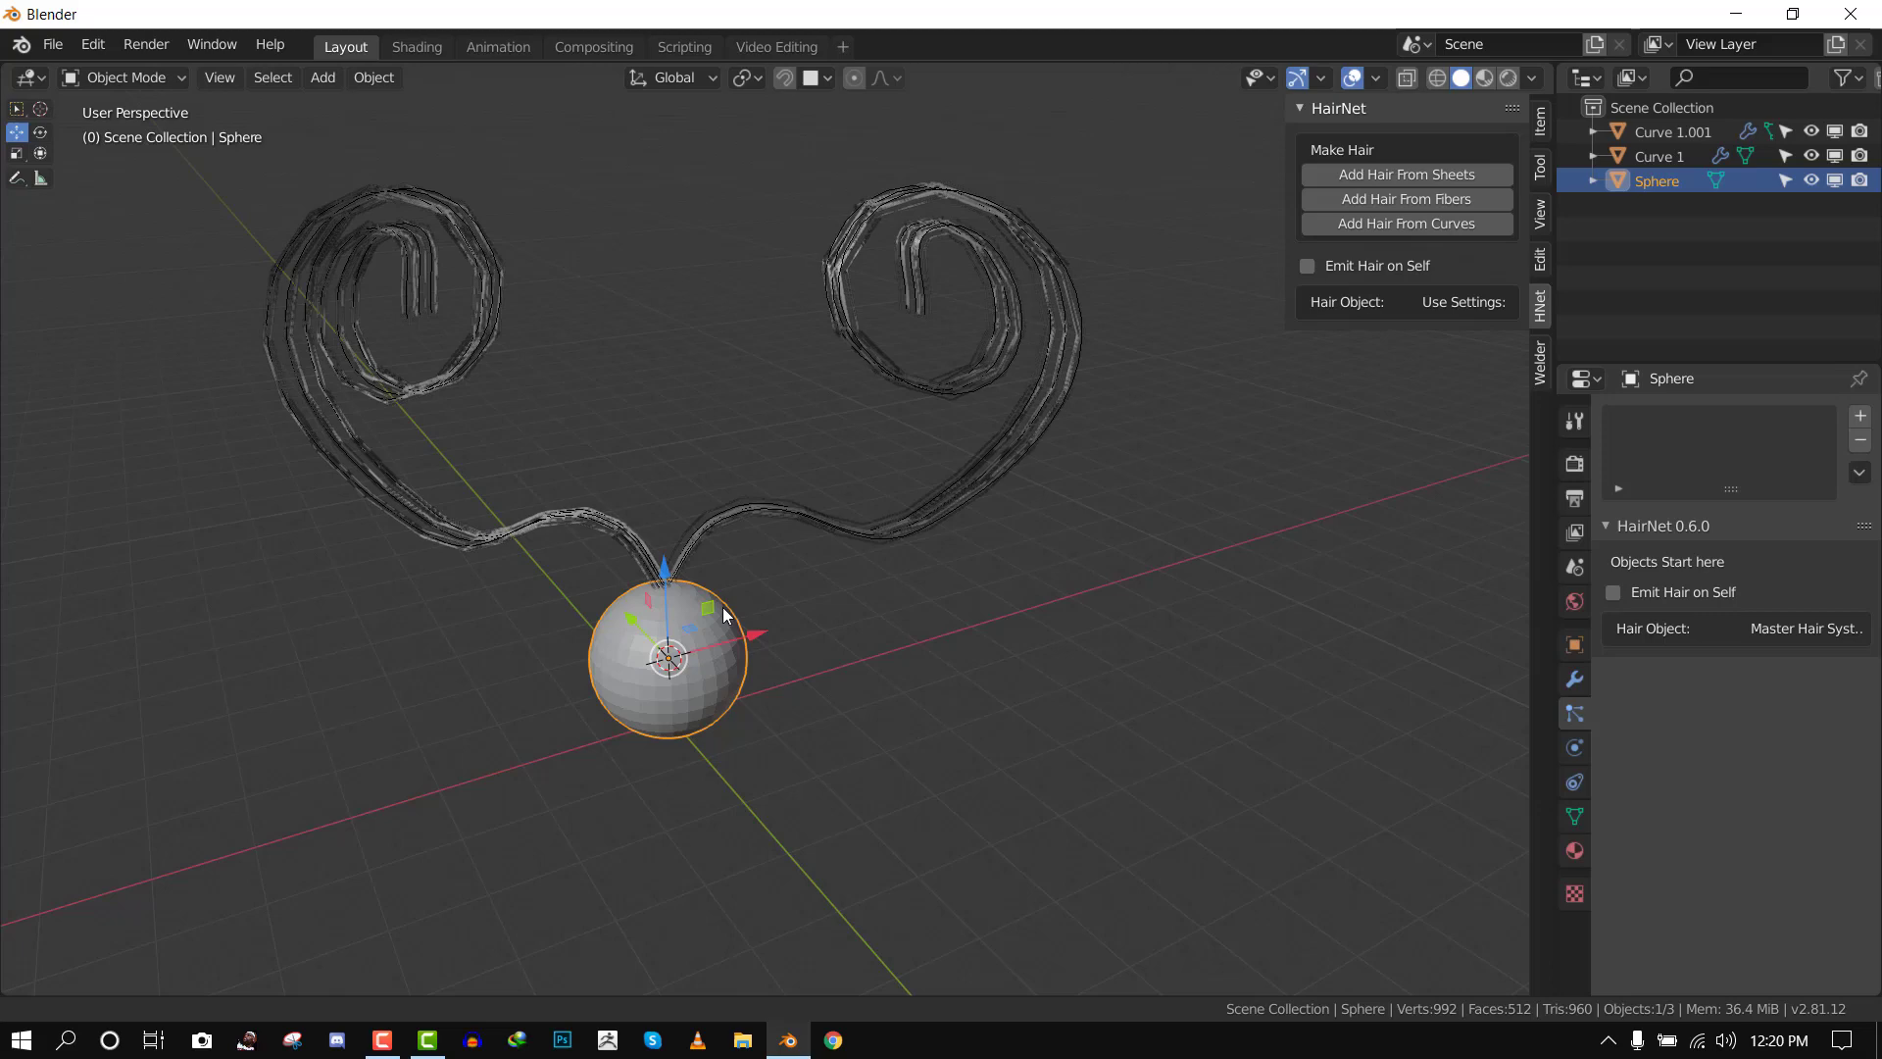
{"action": "scroll", "coordinate": [738, 592], "scroll_direction": "down", "scroll_amount": 3}
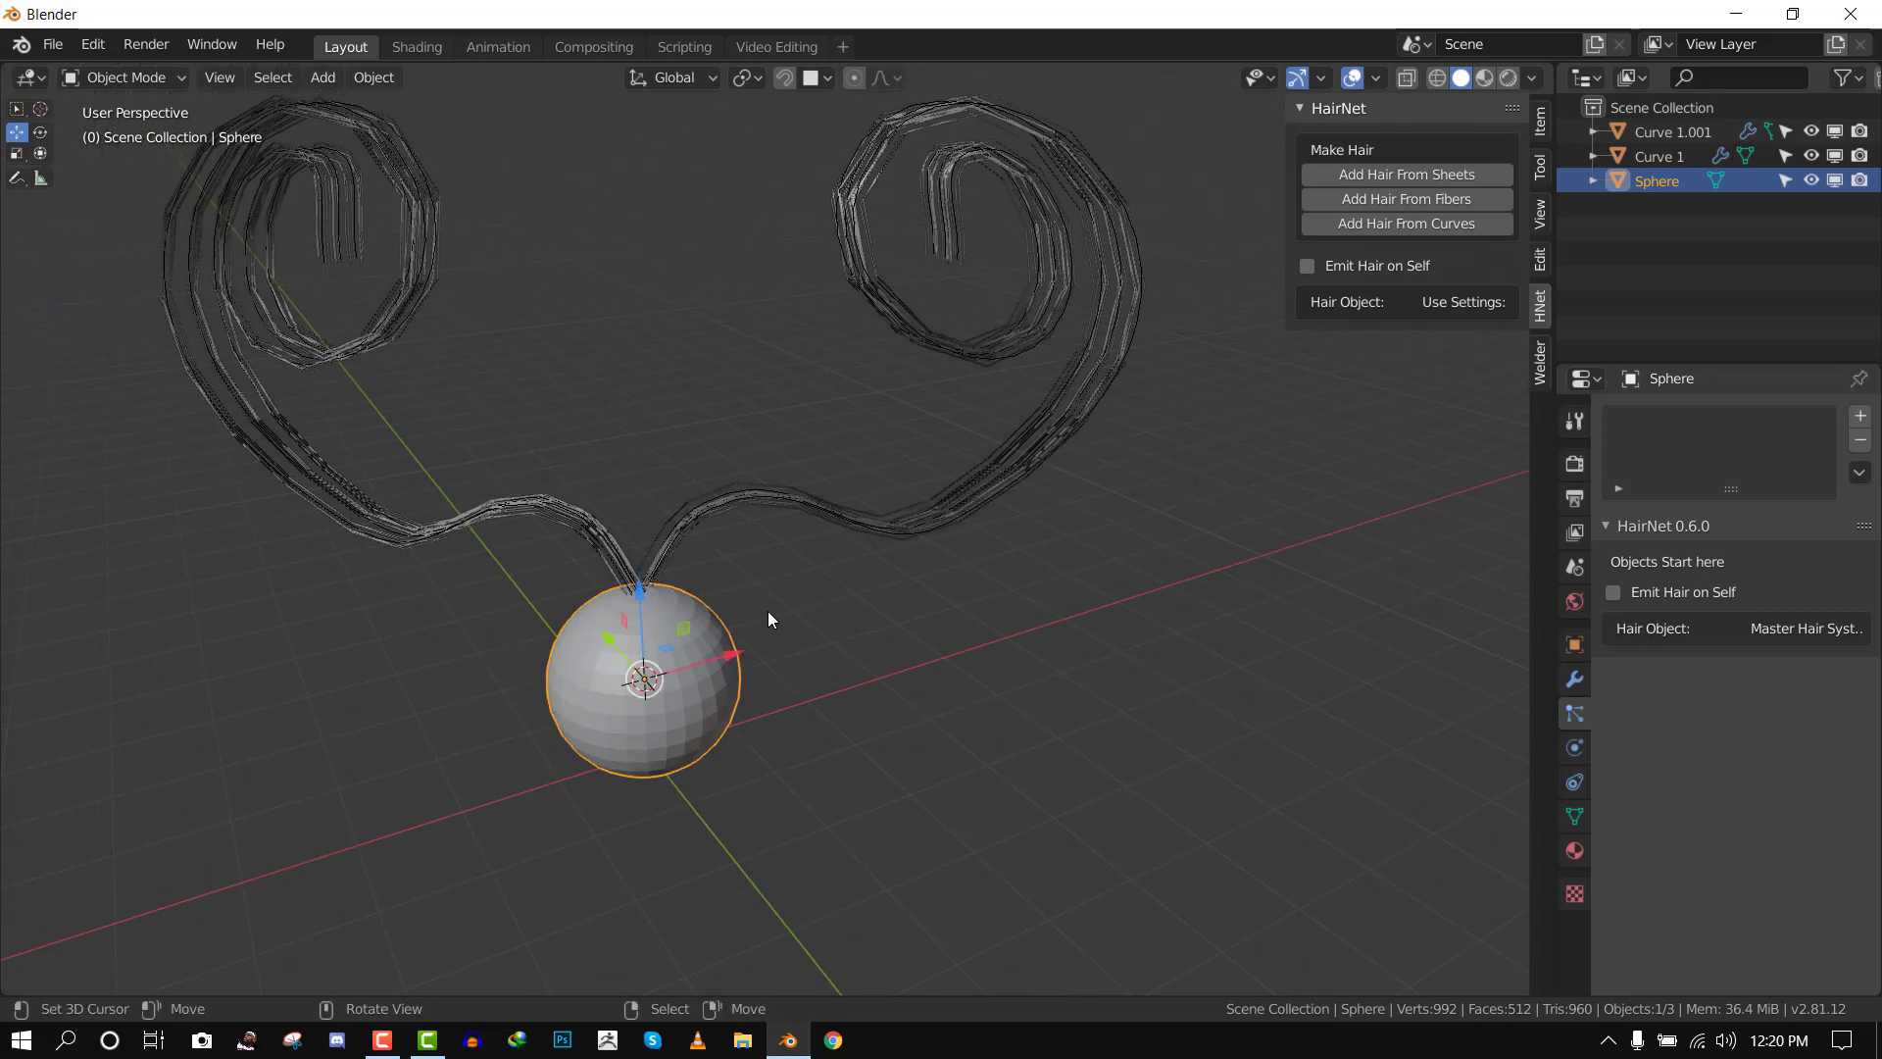
Hide the viewport sidebar and inspect how both hair groups meet the sphere
{"action": "key", "text": "n"}
{"action": "middle_click_drag", "start_coordinate": [818, 598], "coordinate": [808, 527]}
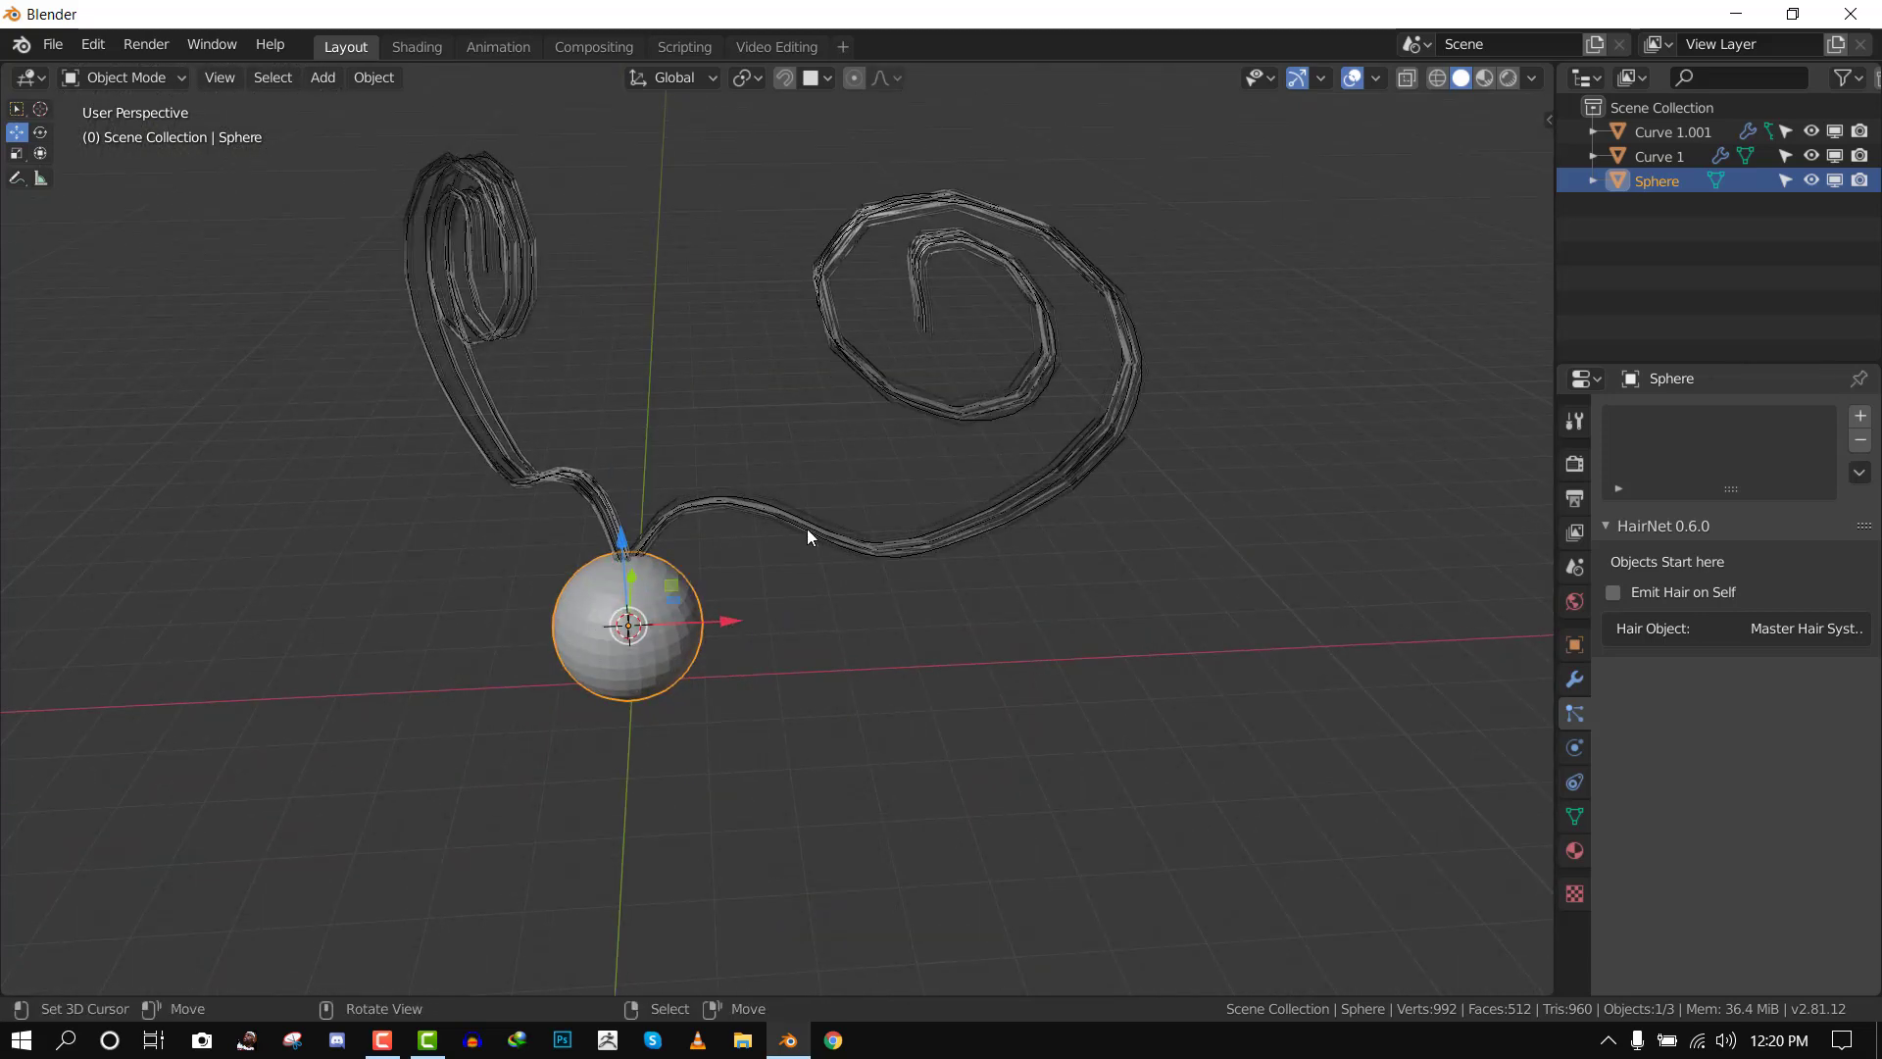
{"action": "middle_click_drag", "start_coordinate": [708, 597], "coordinate": [766, 608]}
{"action": "scroll", "coordinate": [755, 603], "scroll_direction": "up", "scroll_amount": 3}
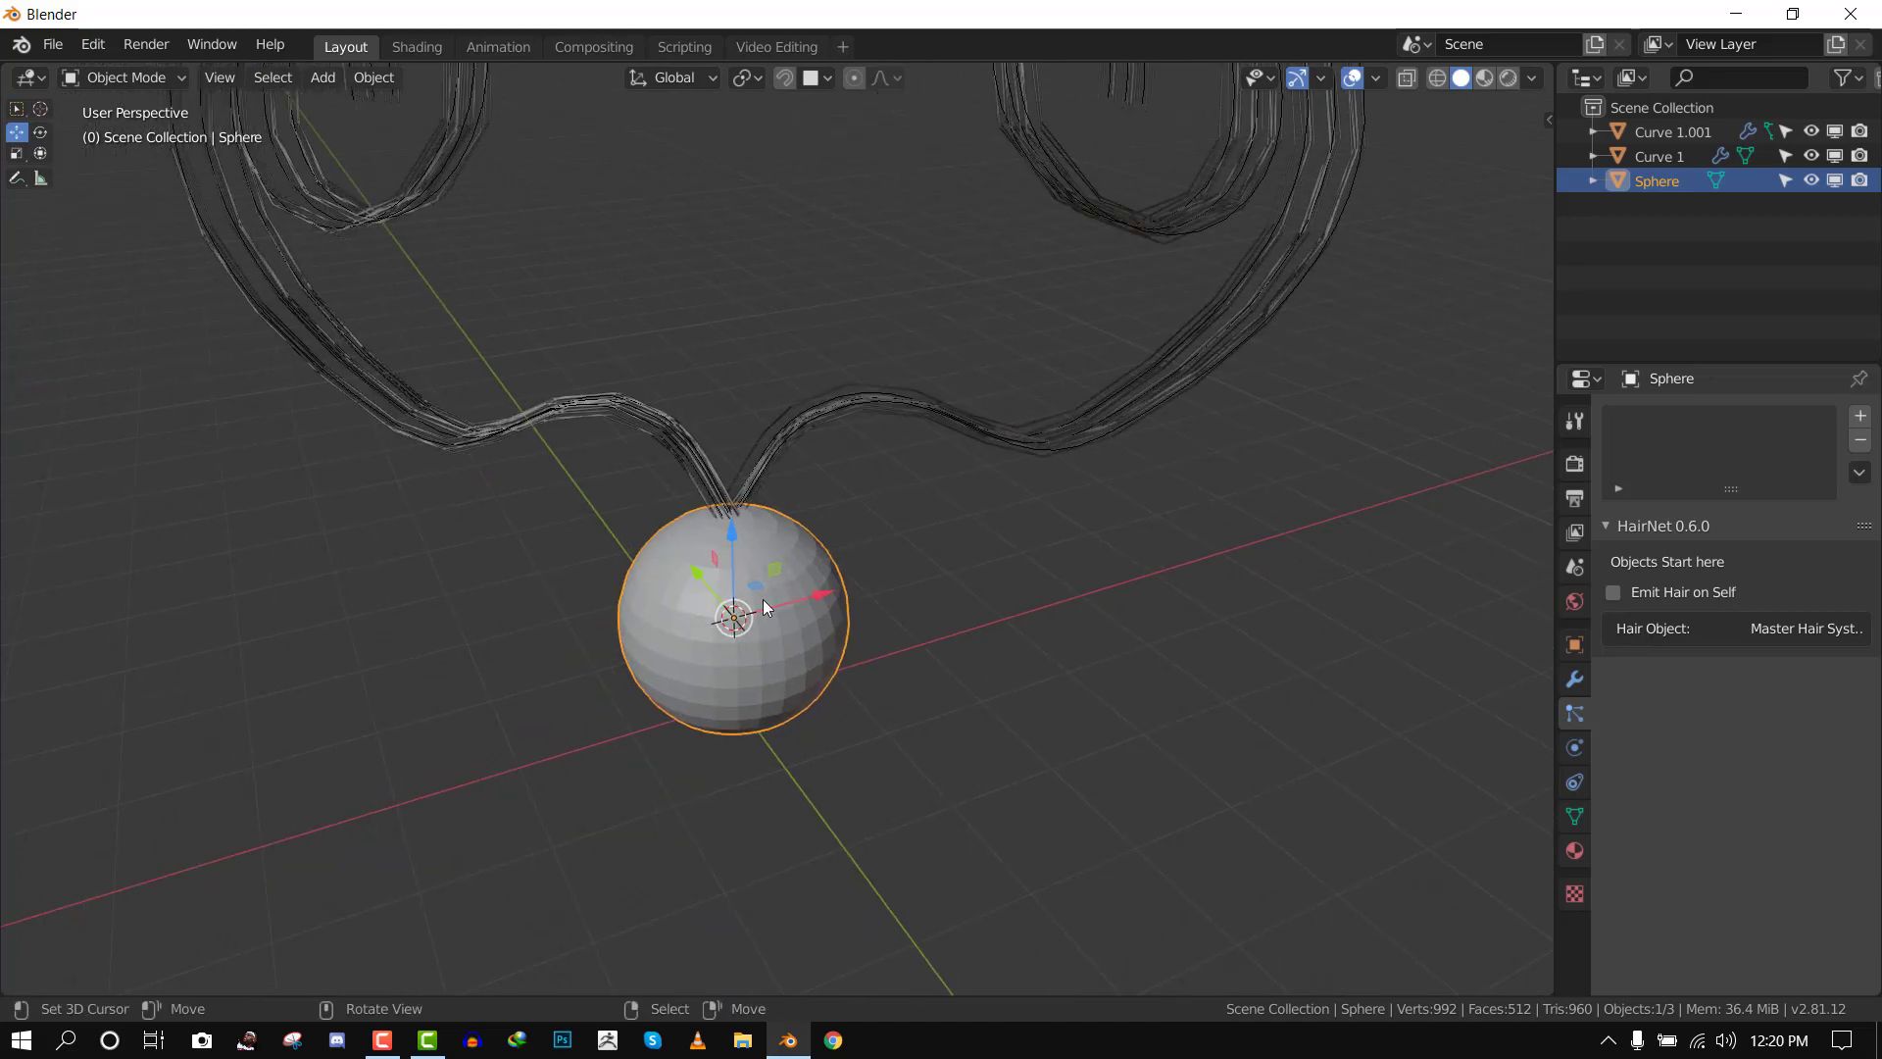
{"action": "middle_click_drag", "start_coordinate": [1111, 349], "coordinate": [832, 580]}
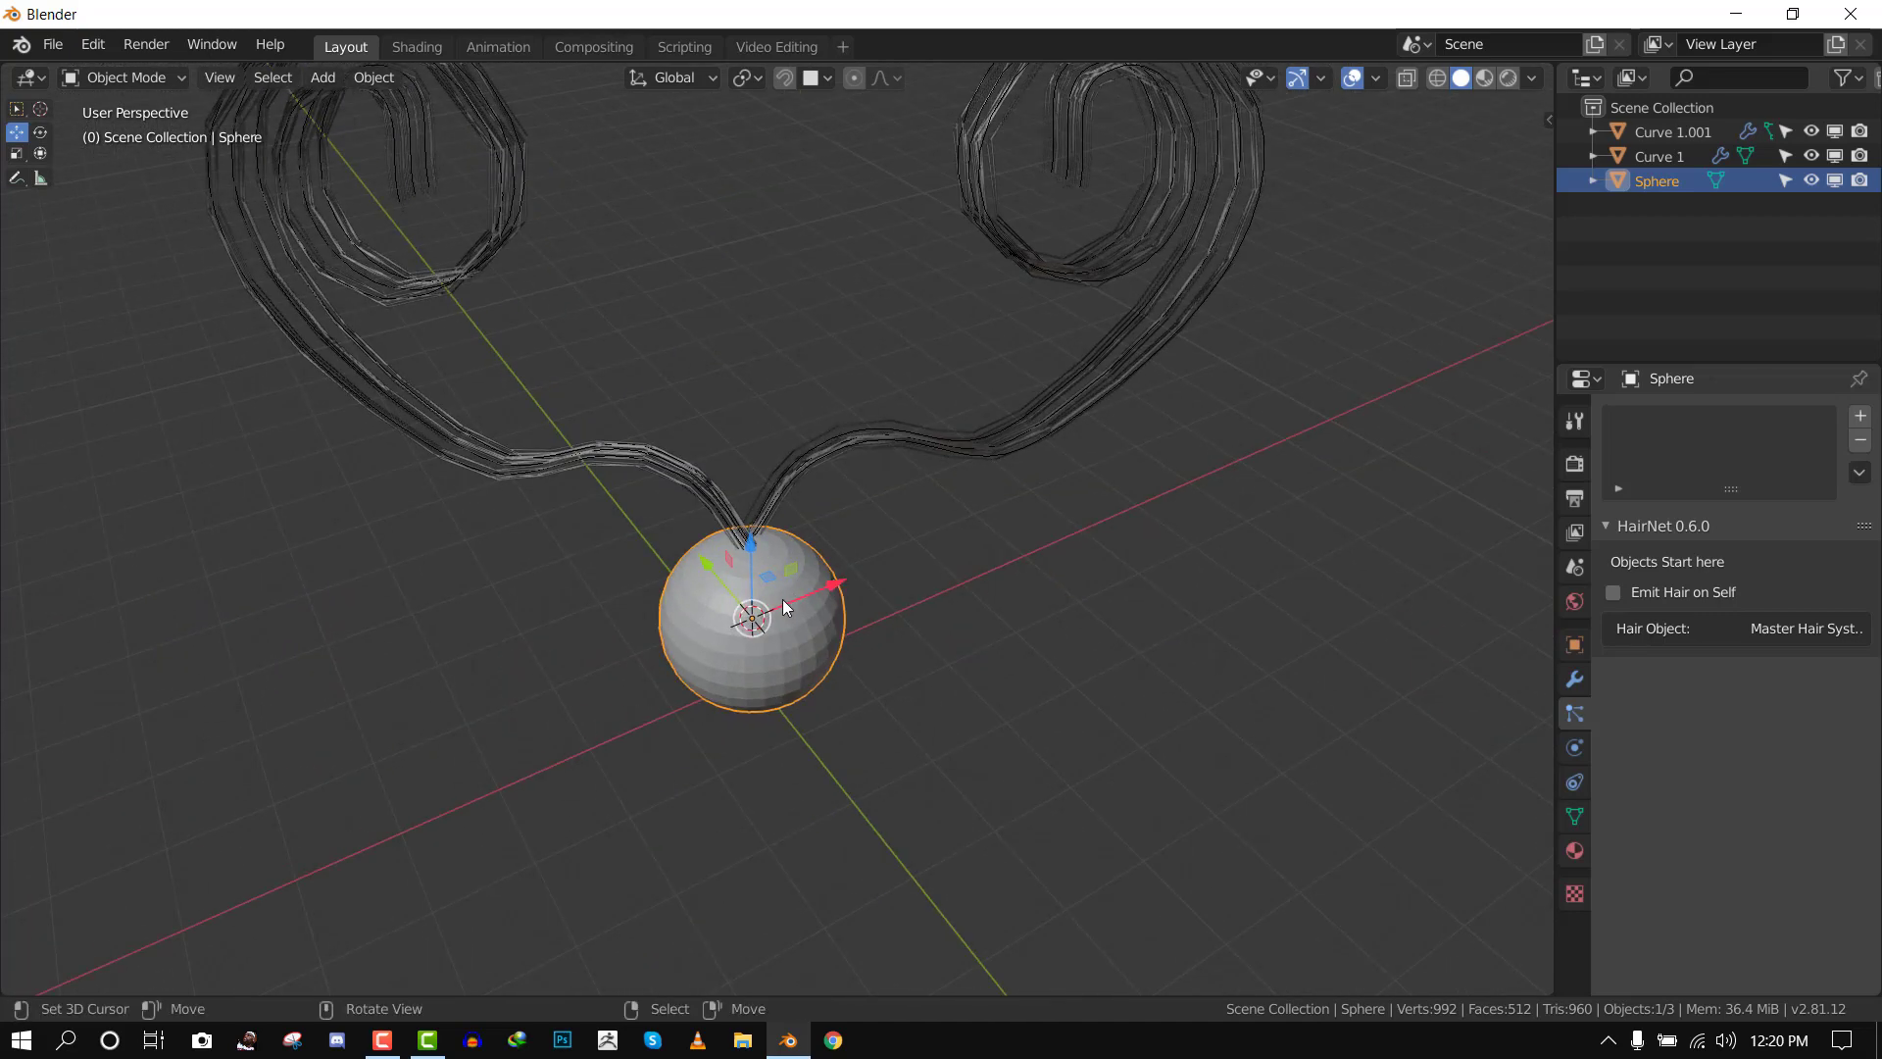
{"action": "key", "text": "g"}
{"action": "key", "text": "Escape"}
{"action": "middle_click_drag", "start_coordinate": [1057, 541], "coordinate": [1075, 478]}
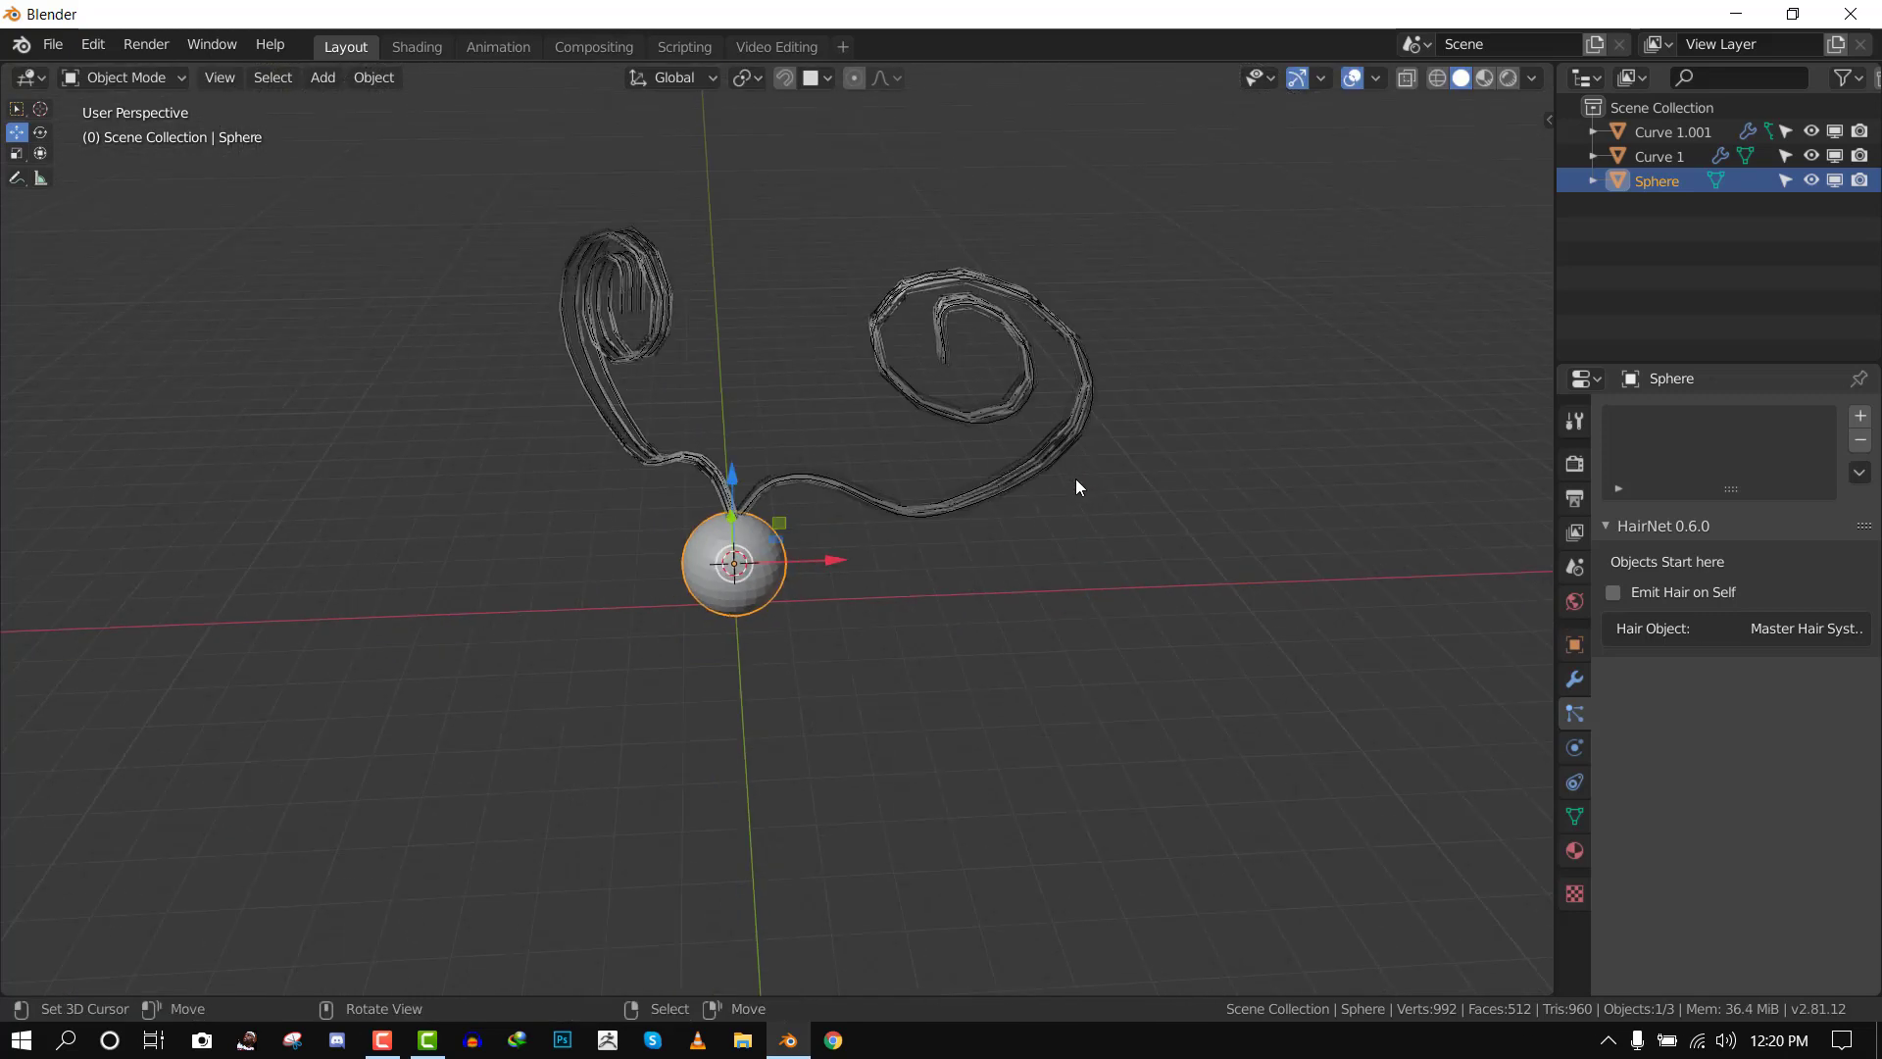
Convert Curve 1's Hair particle modifier to a separate mesh
{"action": "scroll", "coordinate": [940, 479], "scroll_direction": "up", "scroll_amount": 3}
{"action": "left_click", "coordinate": [931, 495]}
{"action": "mouse_move", "coordinate": [932, 495]}
{"action": "middle_mouse_down"}
{"action": "mouse_move", "coordinate": [990, 536]}
{"action": "mouse_move", "coordinate": [916, 479]}
{"action": "middle_mouse_up"}
{"action": "key", "text": "g"}
{"action": "key", "text": "Escape"}
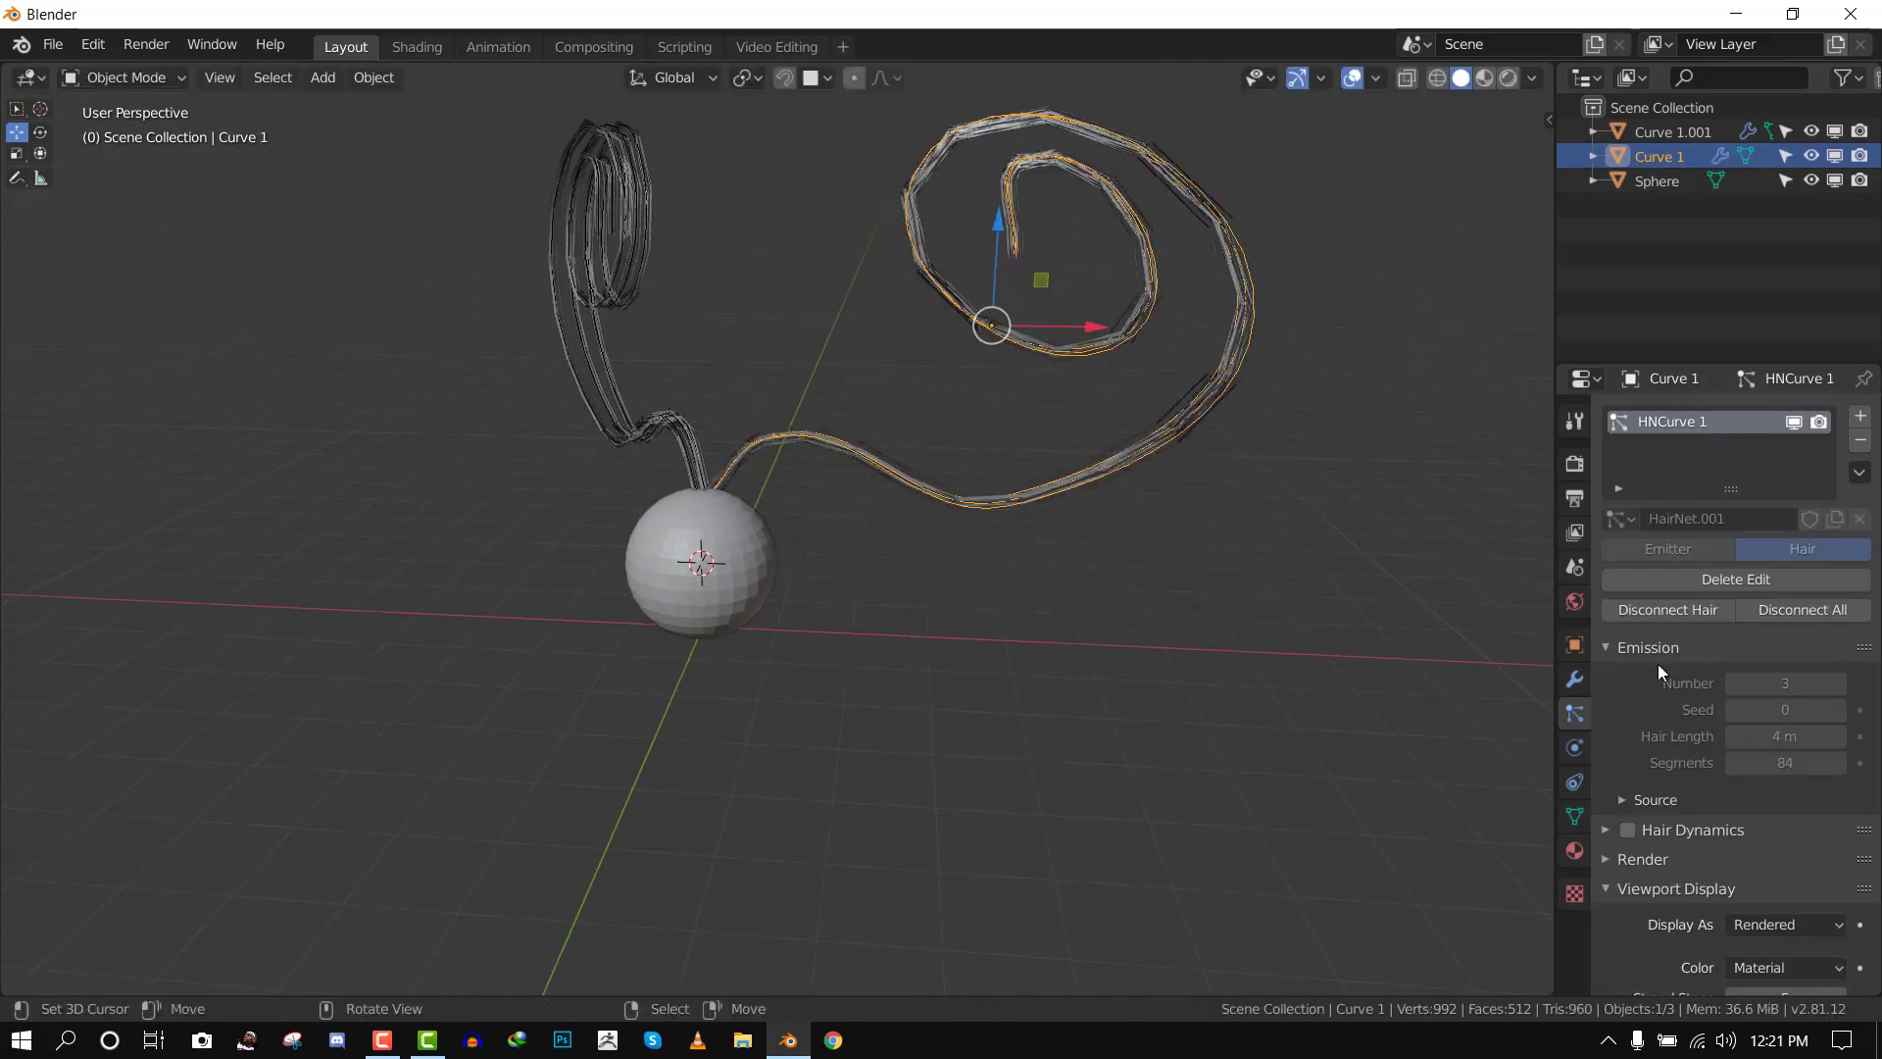
{"action": "left_click", "coordinate": [1574, 678]}
{"action": "left_click", "coordinate": [1716, 488]}
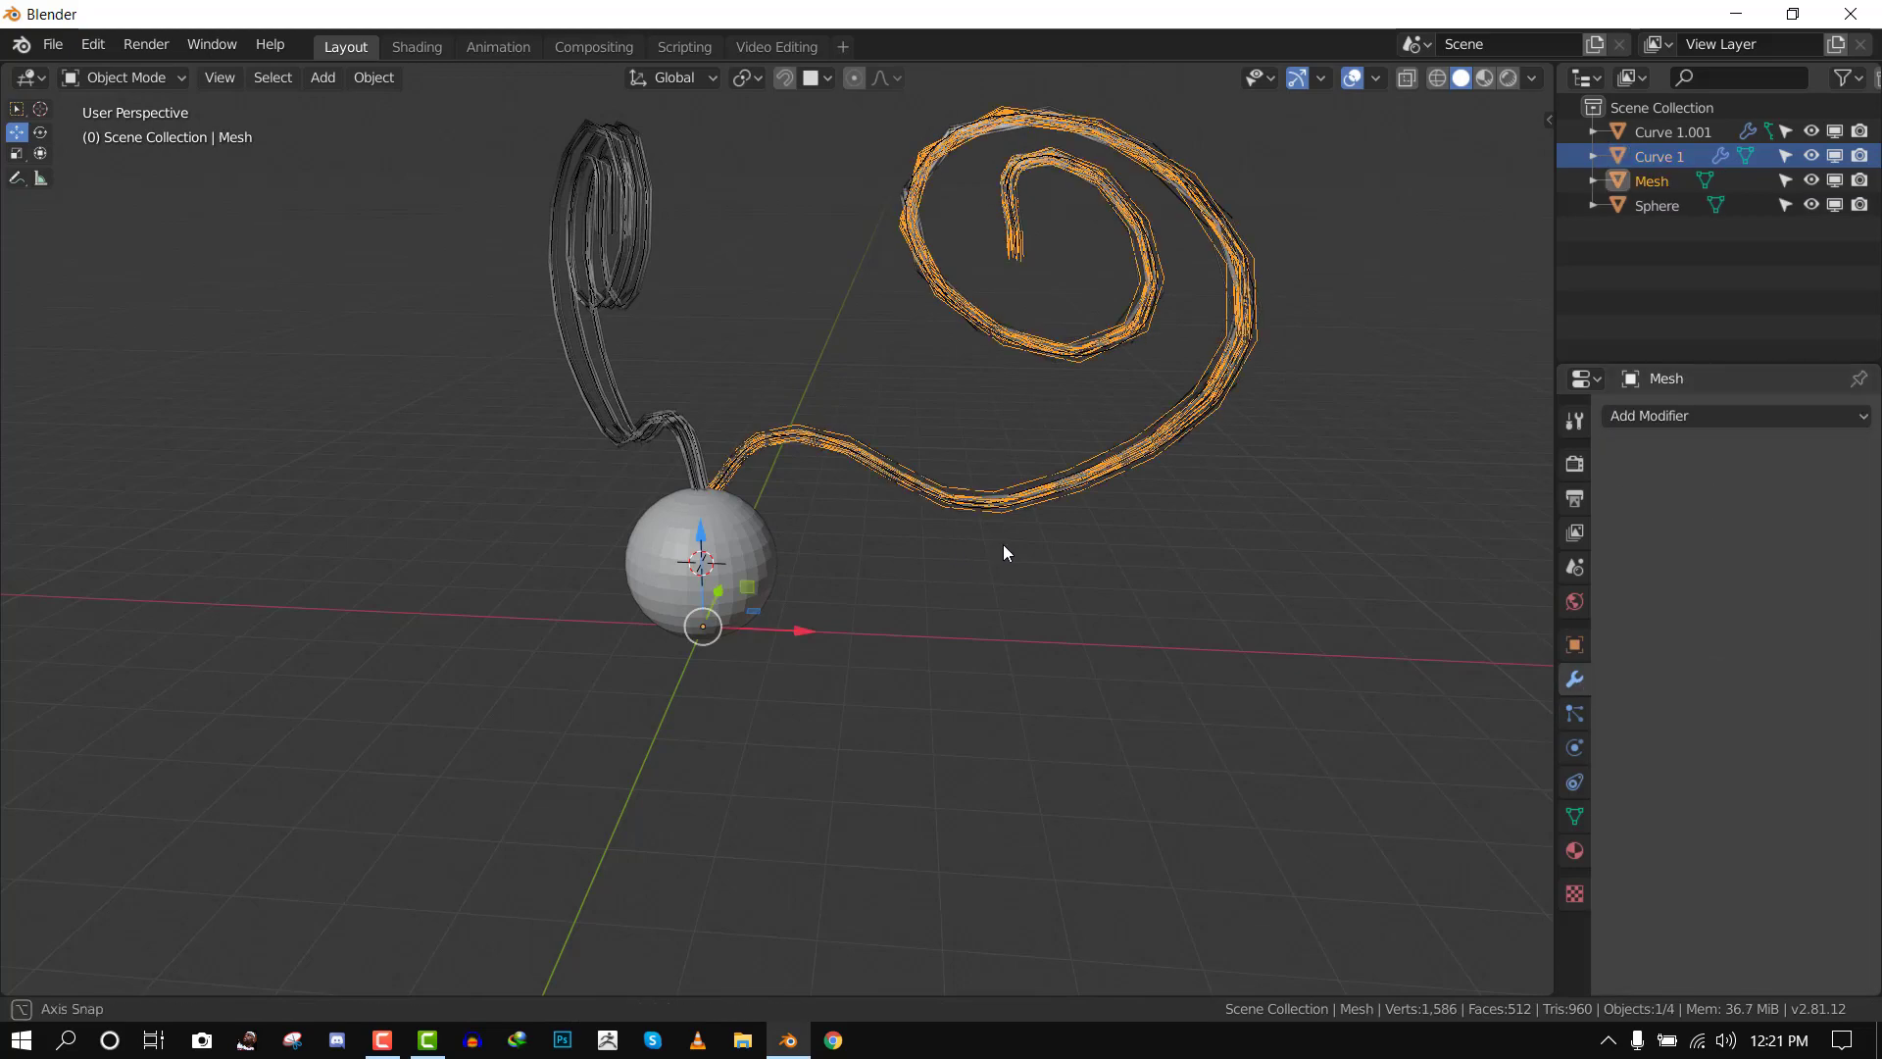
Test moving the converted hair mesh, restore its position, and disable Curve 1 in viewports
{"action": "key", "text": "g"}
{"action": "key", "text": "Escape"}
{"action": "key", "text": "g"}
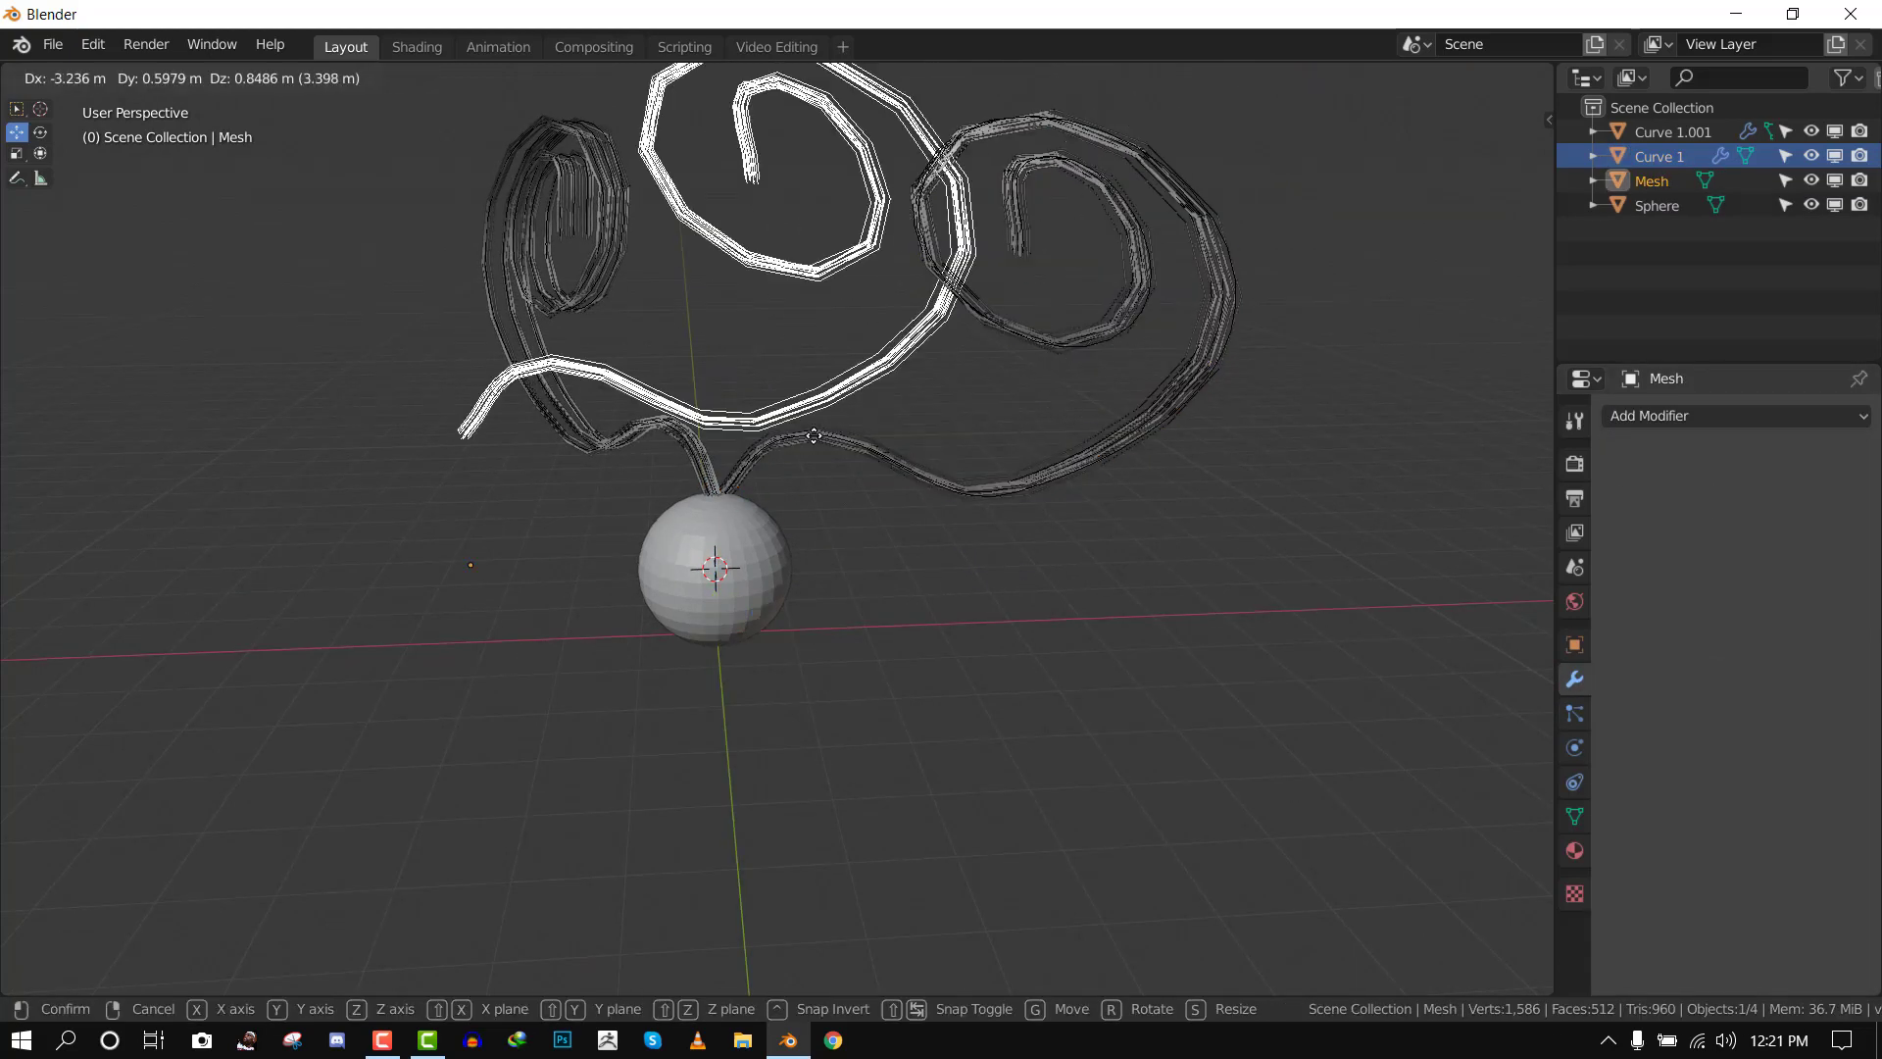
{"action": "right_click", "coordinate": [991, 400]}
{"action": "middle_click_drag", "start_coordinate": [978, 416], "coordinate": [1020, 420]}
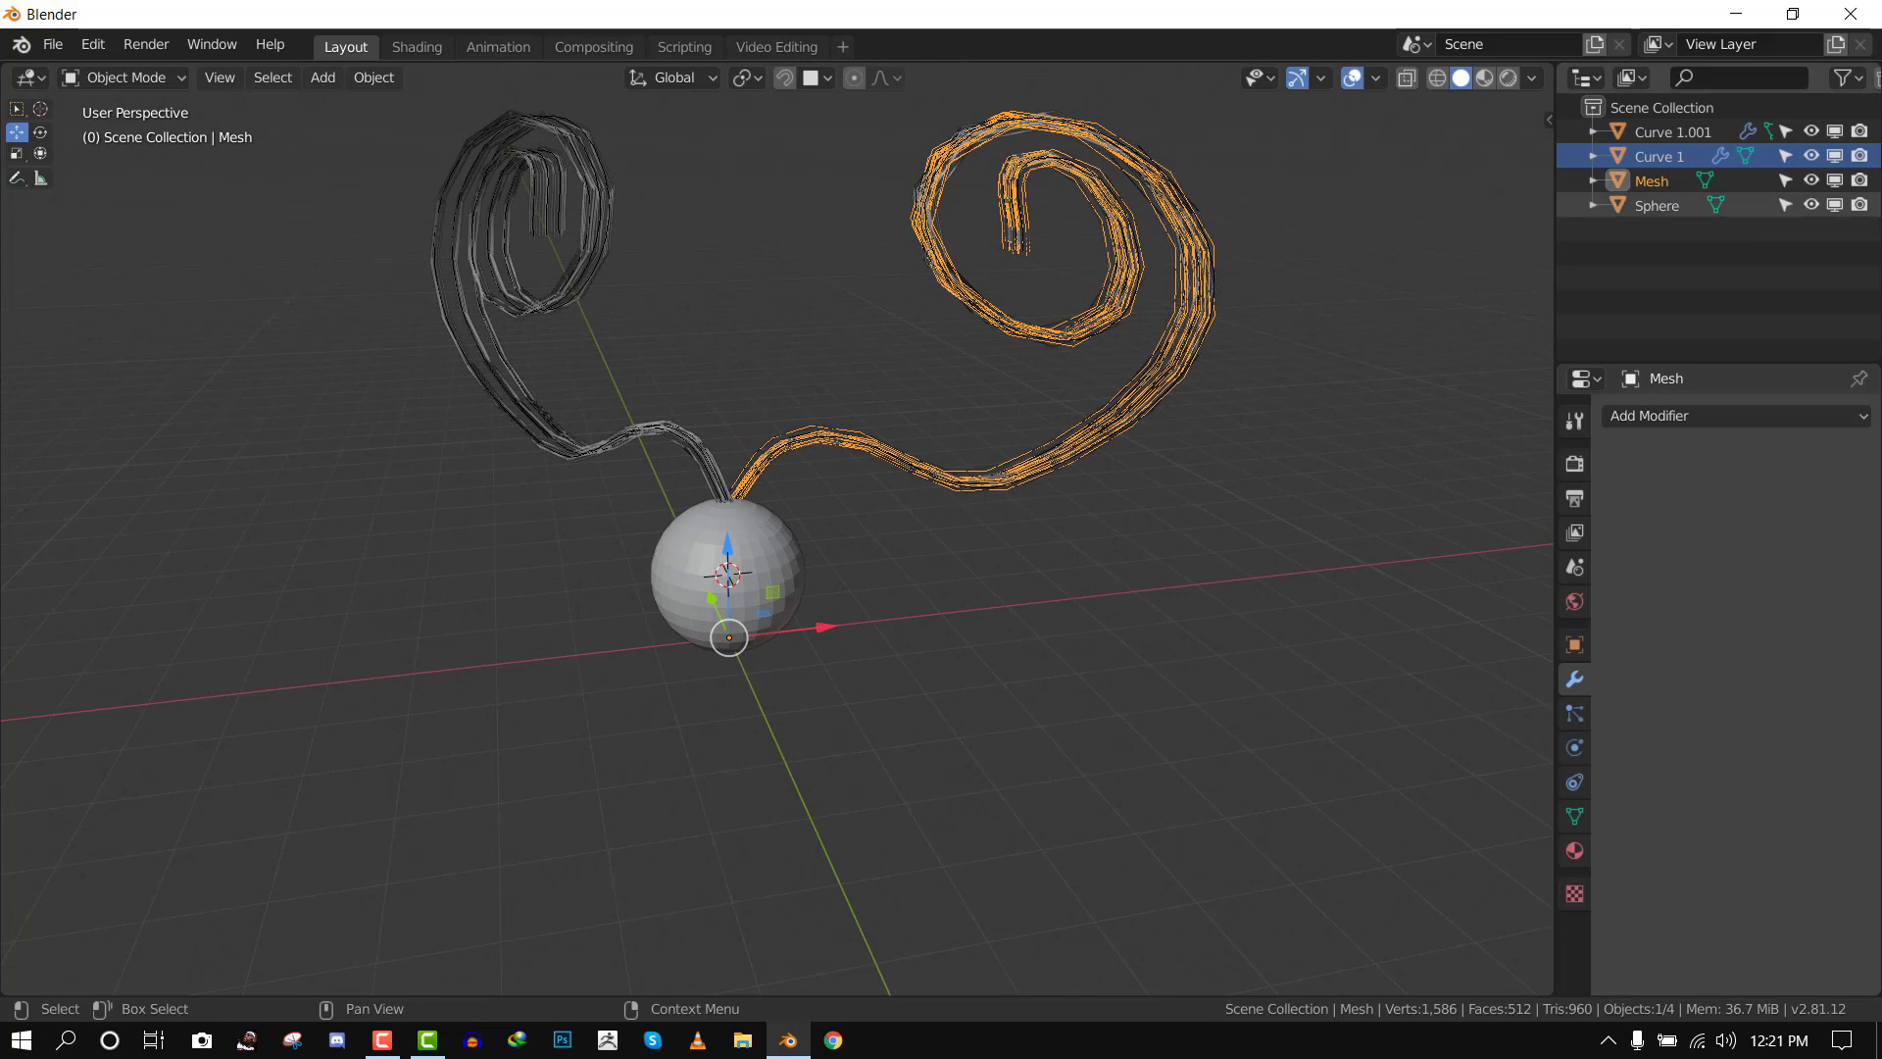
{"action": "left_click", "coordinate": [1829, 157]}
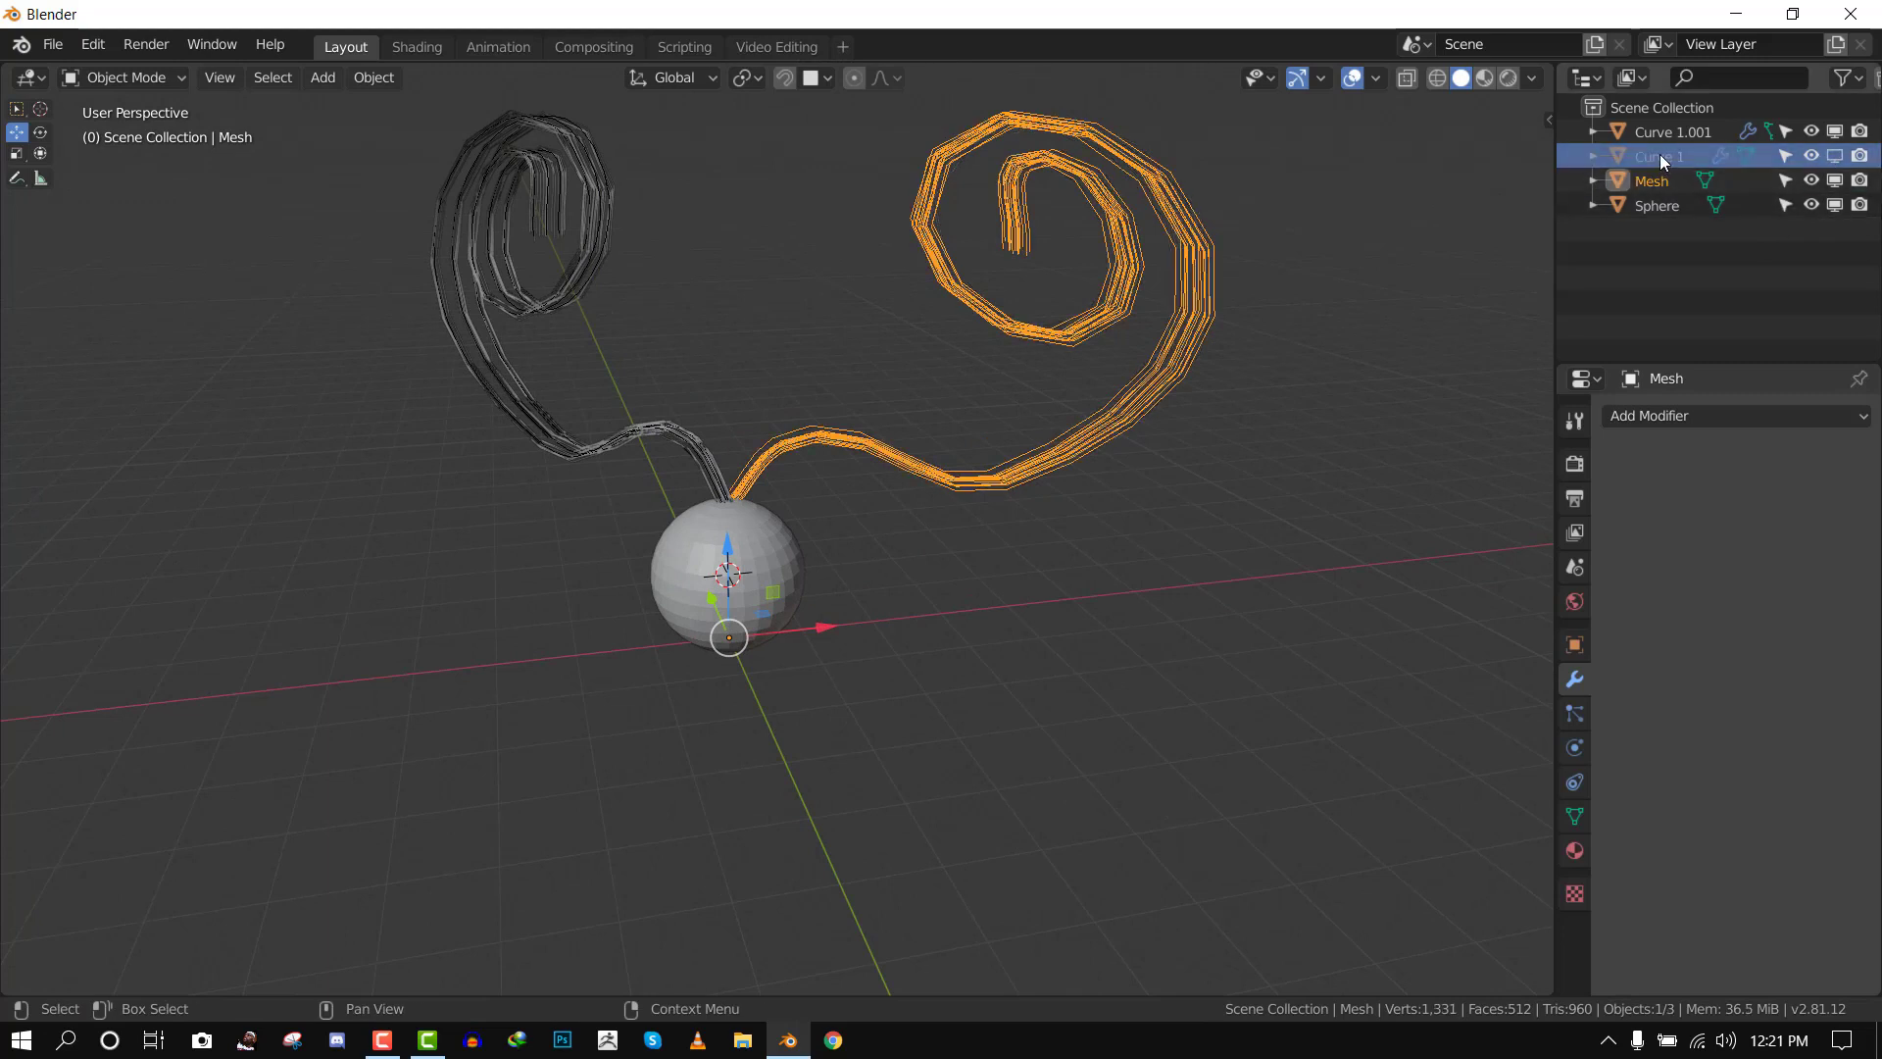
Rename Curve 1.001 as Curve 2
{"action": "left_click", "coordinate": [1697, 131]}
{"action": "double_click", "coordinate": [1697, 131]}
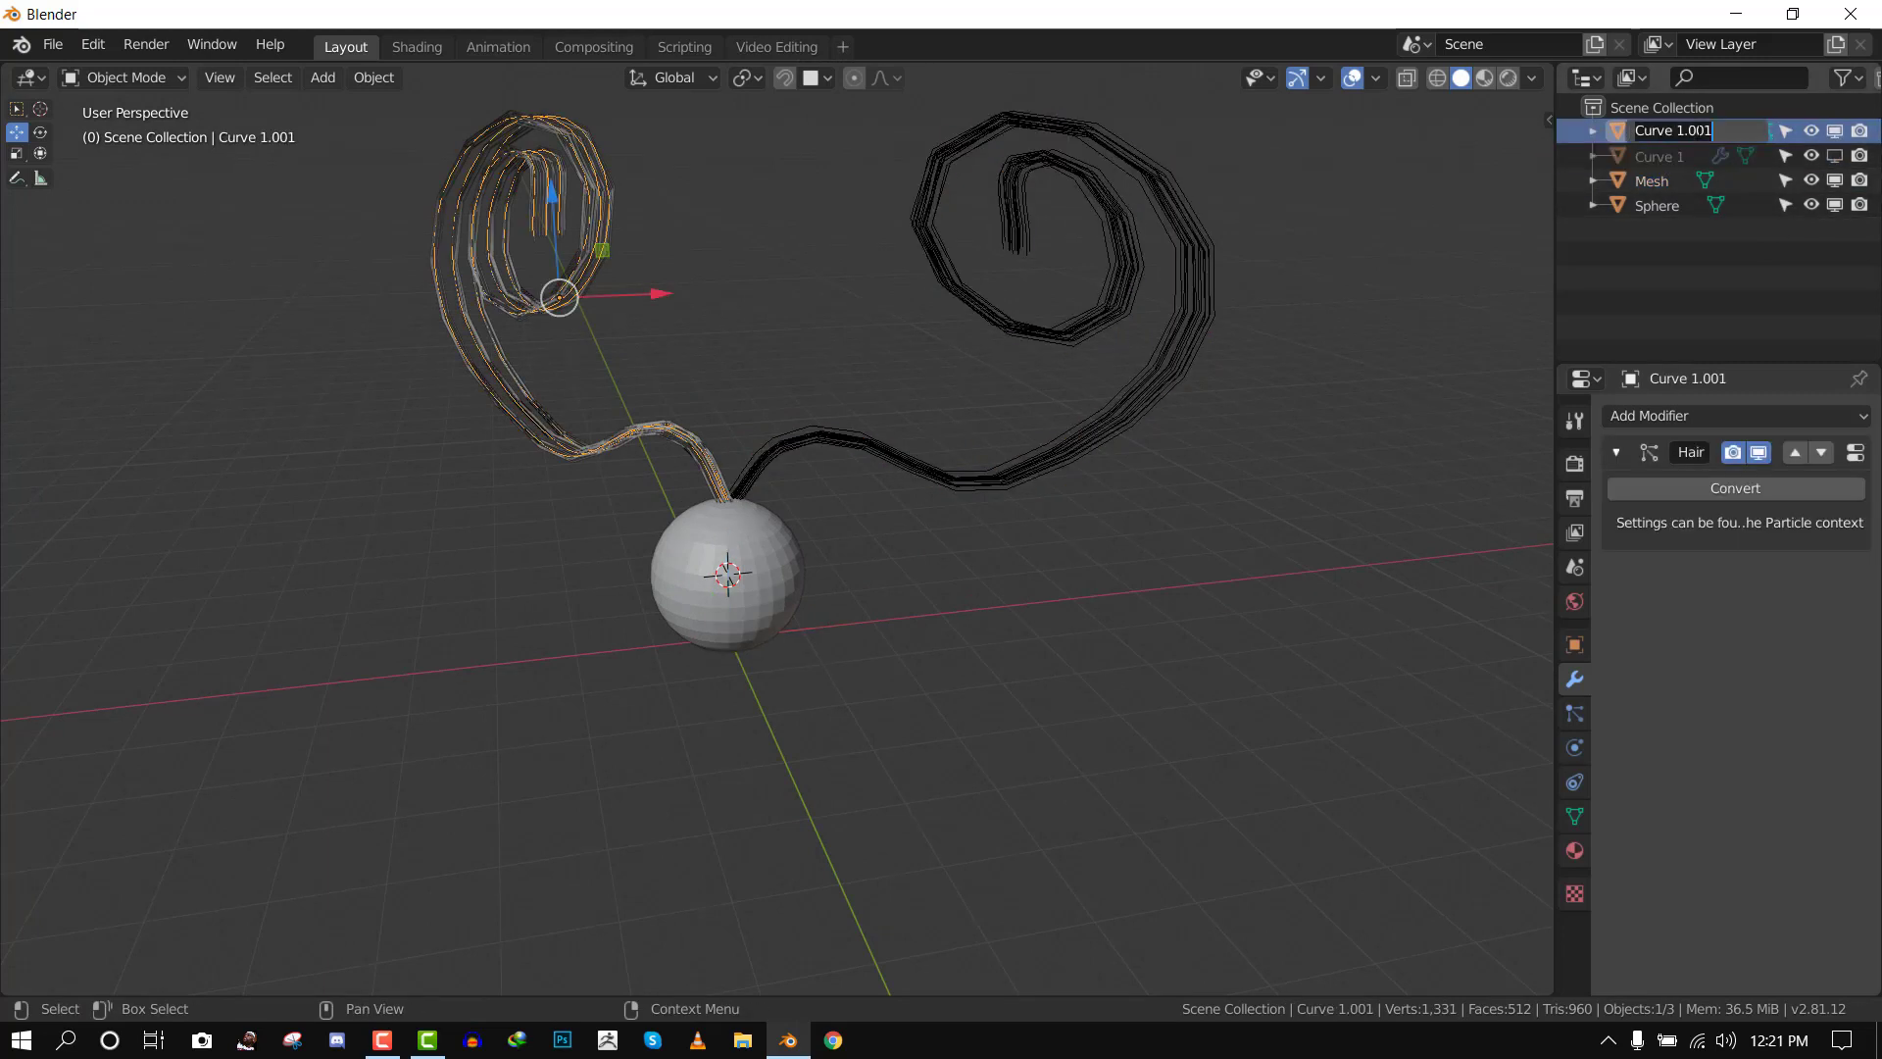
{"action": "type", "text": "Curve 2"}
{"action": "key", "text": "Return"}
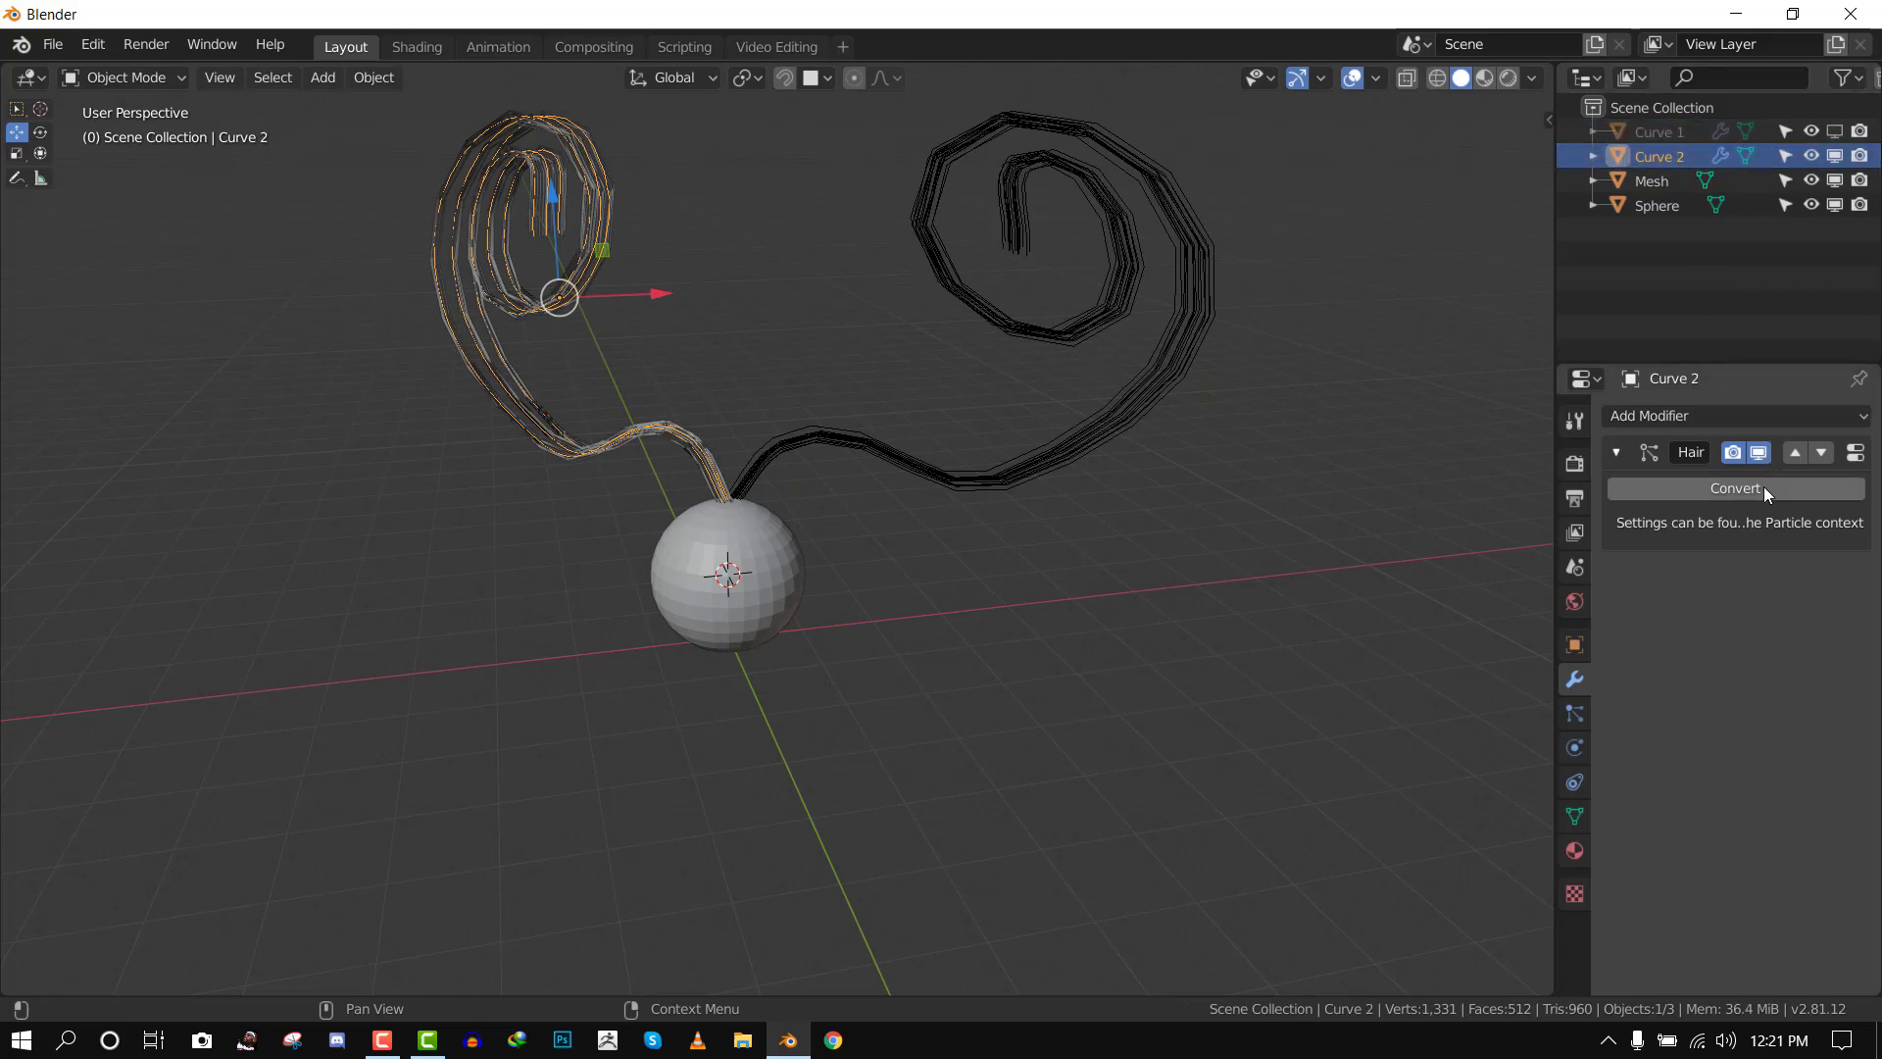
Convert Curve 2's Hair particle modifier to a mesh and disable Curve 2 in viewports
{"action": "left_click", "coordinate": [1736, 488]}
{"action": "middle_click_drag", "start_coordinate": [668, 210], "coordinate": [665, 208]}
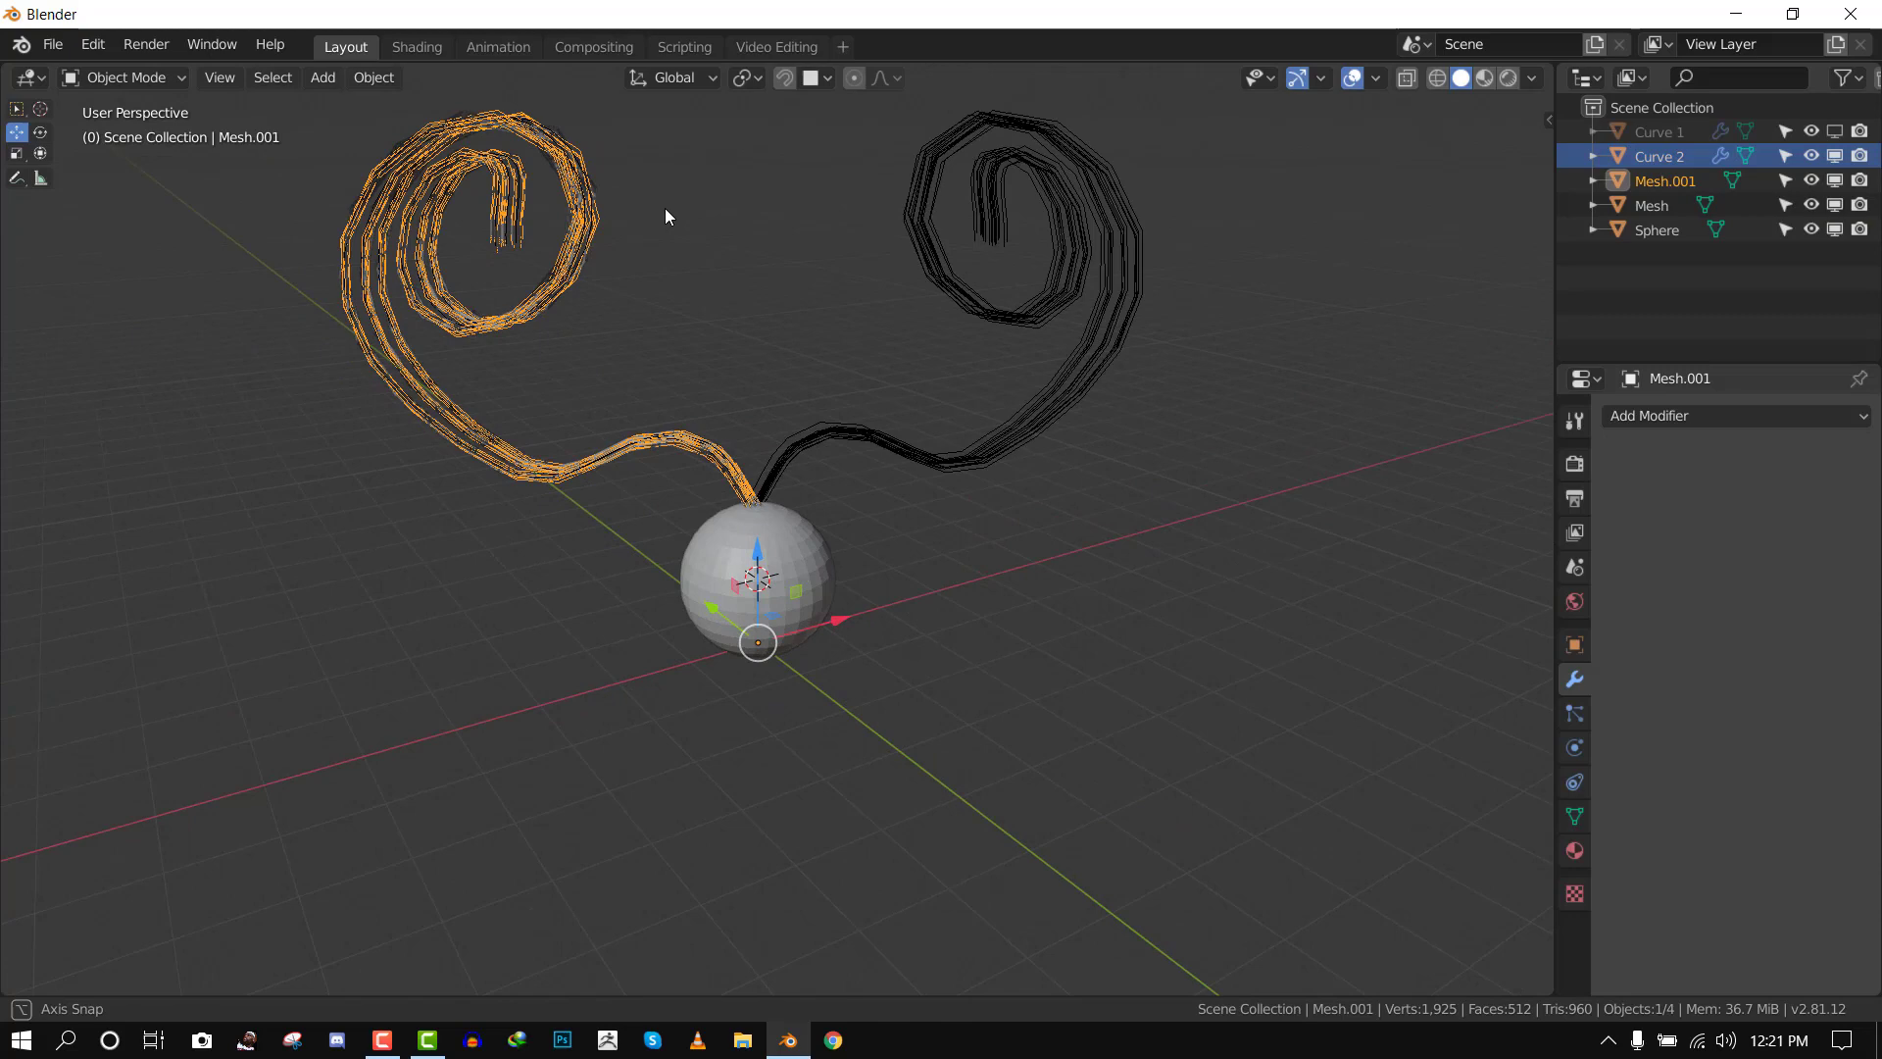
{"action": "left_click", "coordinate": [1836, 155]}
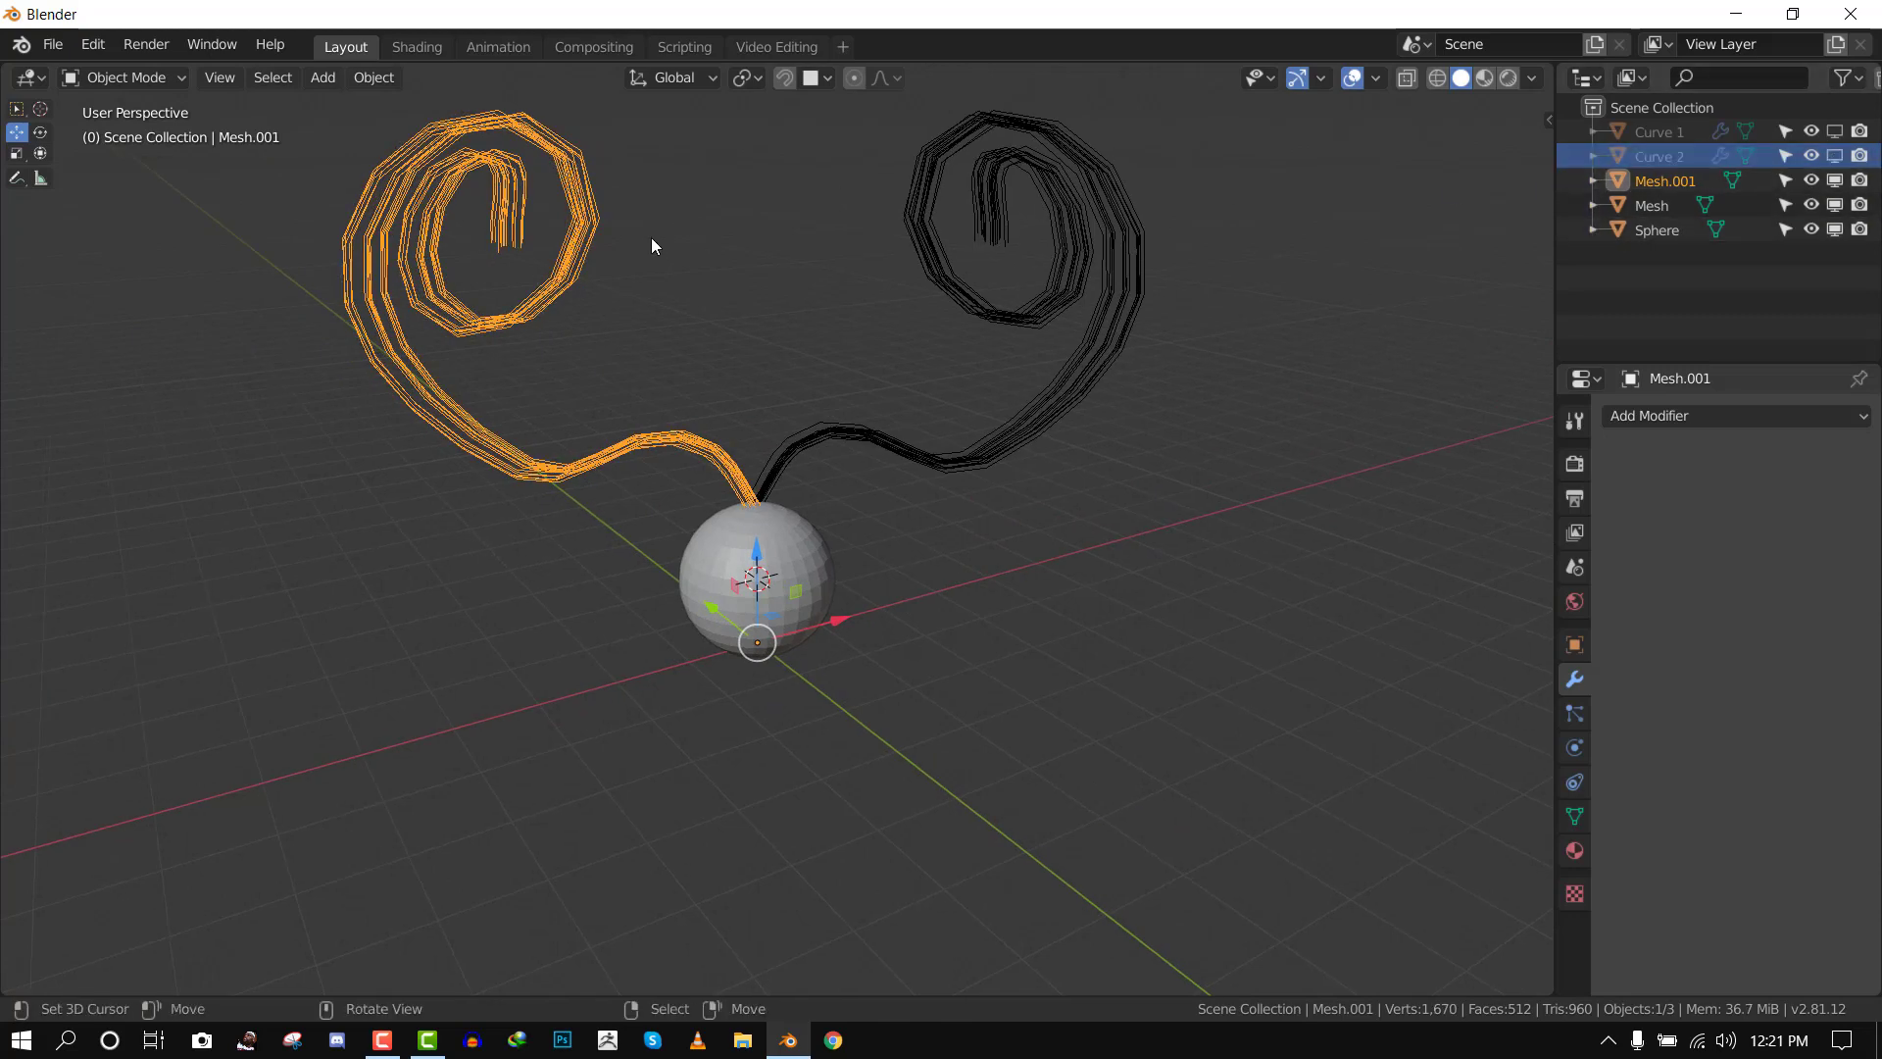
Select both converted hair meshes together, check them in Edit Mode and return to Object Mode
{"action": "left_click", "coordinate": [1033, 363], "text": "shift"}
{"action": "middle_click_drag", "start_coordinate": [1034, 363], "coordinate": [933, 365]}
{"action": "key", "text": "Tab"}
{"action": "key", "text": "Tab"}
{"action": "key", "text": "Tab"}
{"action": "key", "text": "Tab"}
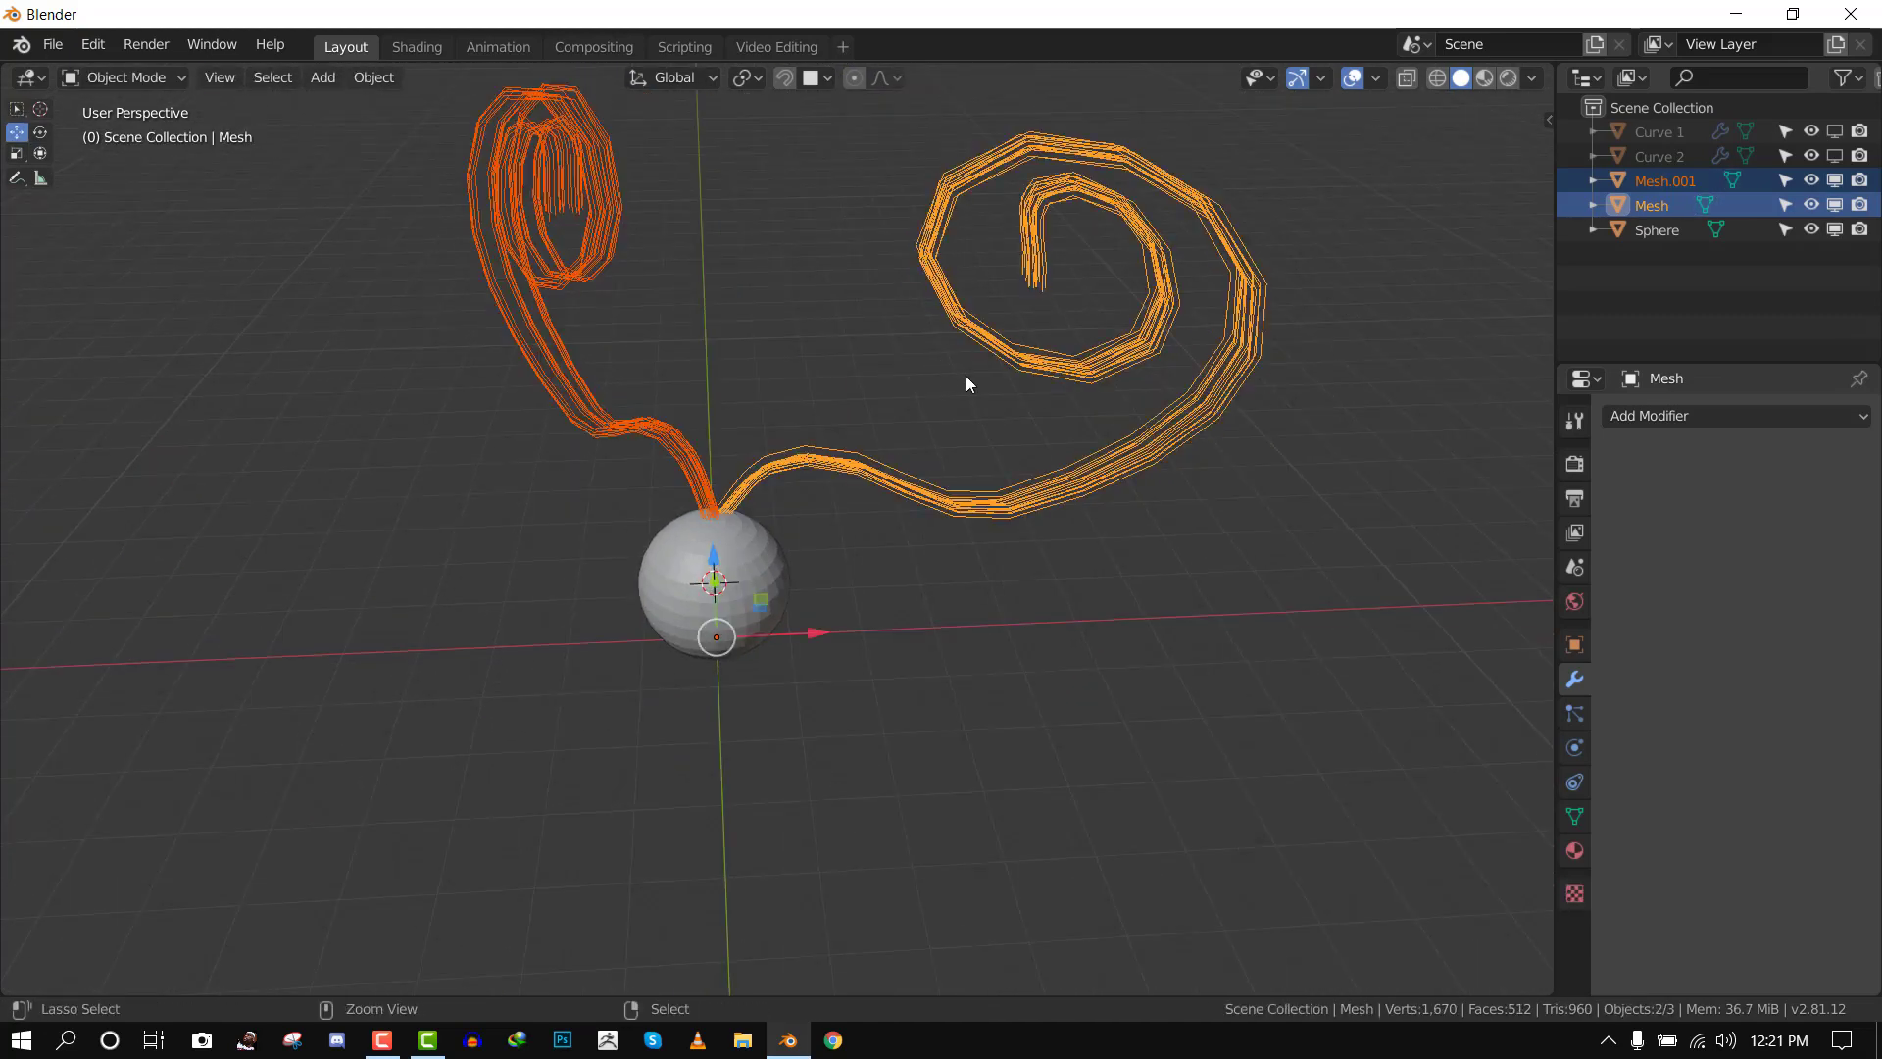
Undo the recent mode switches and the selection of the converted hair meshes
{"action": "key", "text": "ctrl+z"}
{"action": "key", "text": "ctrl+z"}
{"action": "key", "text": "ctrl+z"}
{"action": "key", "text": "ctrl+z"}
{"action": "key", "text": "ctrl+z"}
{"action": "key", "text": "ctrl+z"}
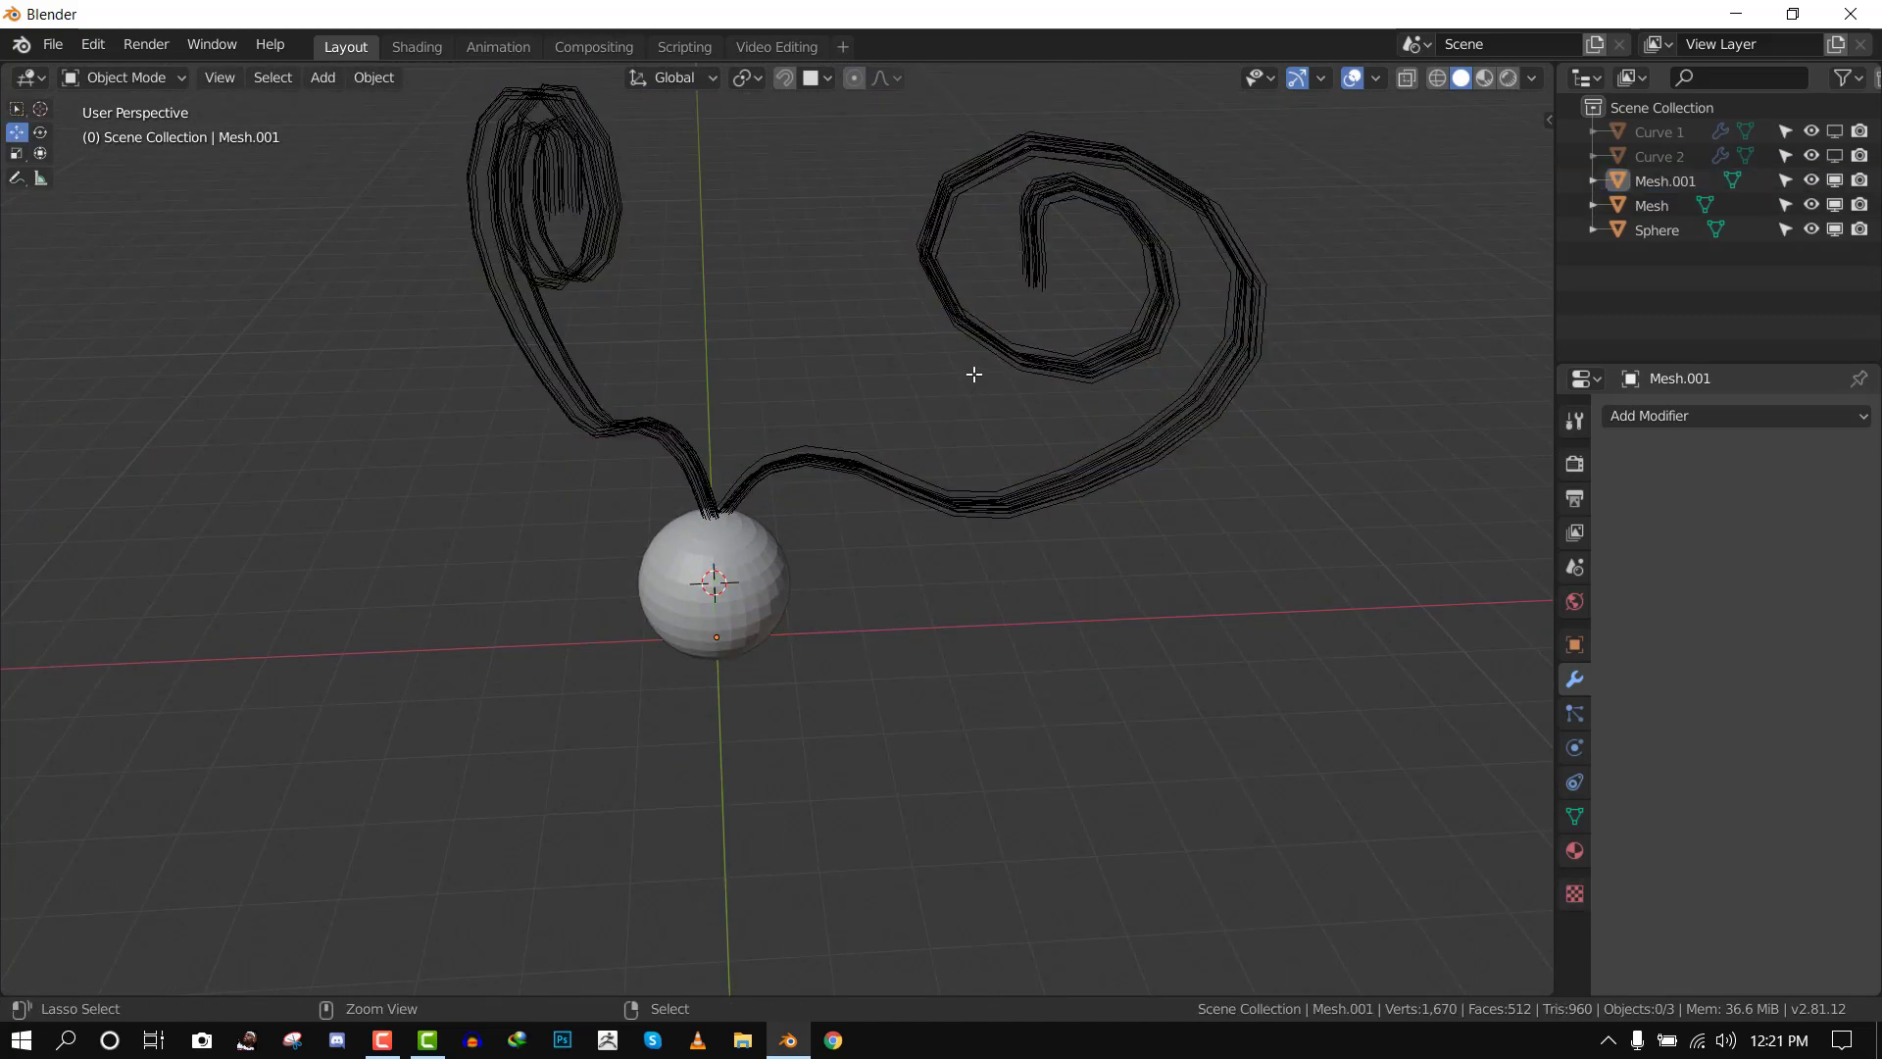
{"action": "key", "text": "ctrl+z"}
Delete both converted hair meshes and enable Curve 1 and Curve 2 in viewports again
{"action": "left_click", "coordinate": [1681, 137]}
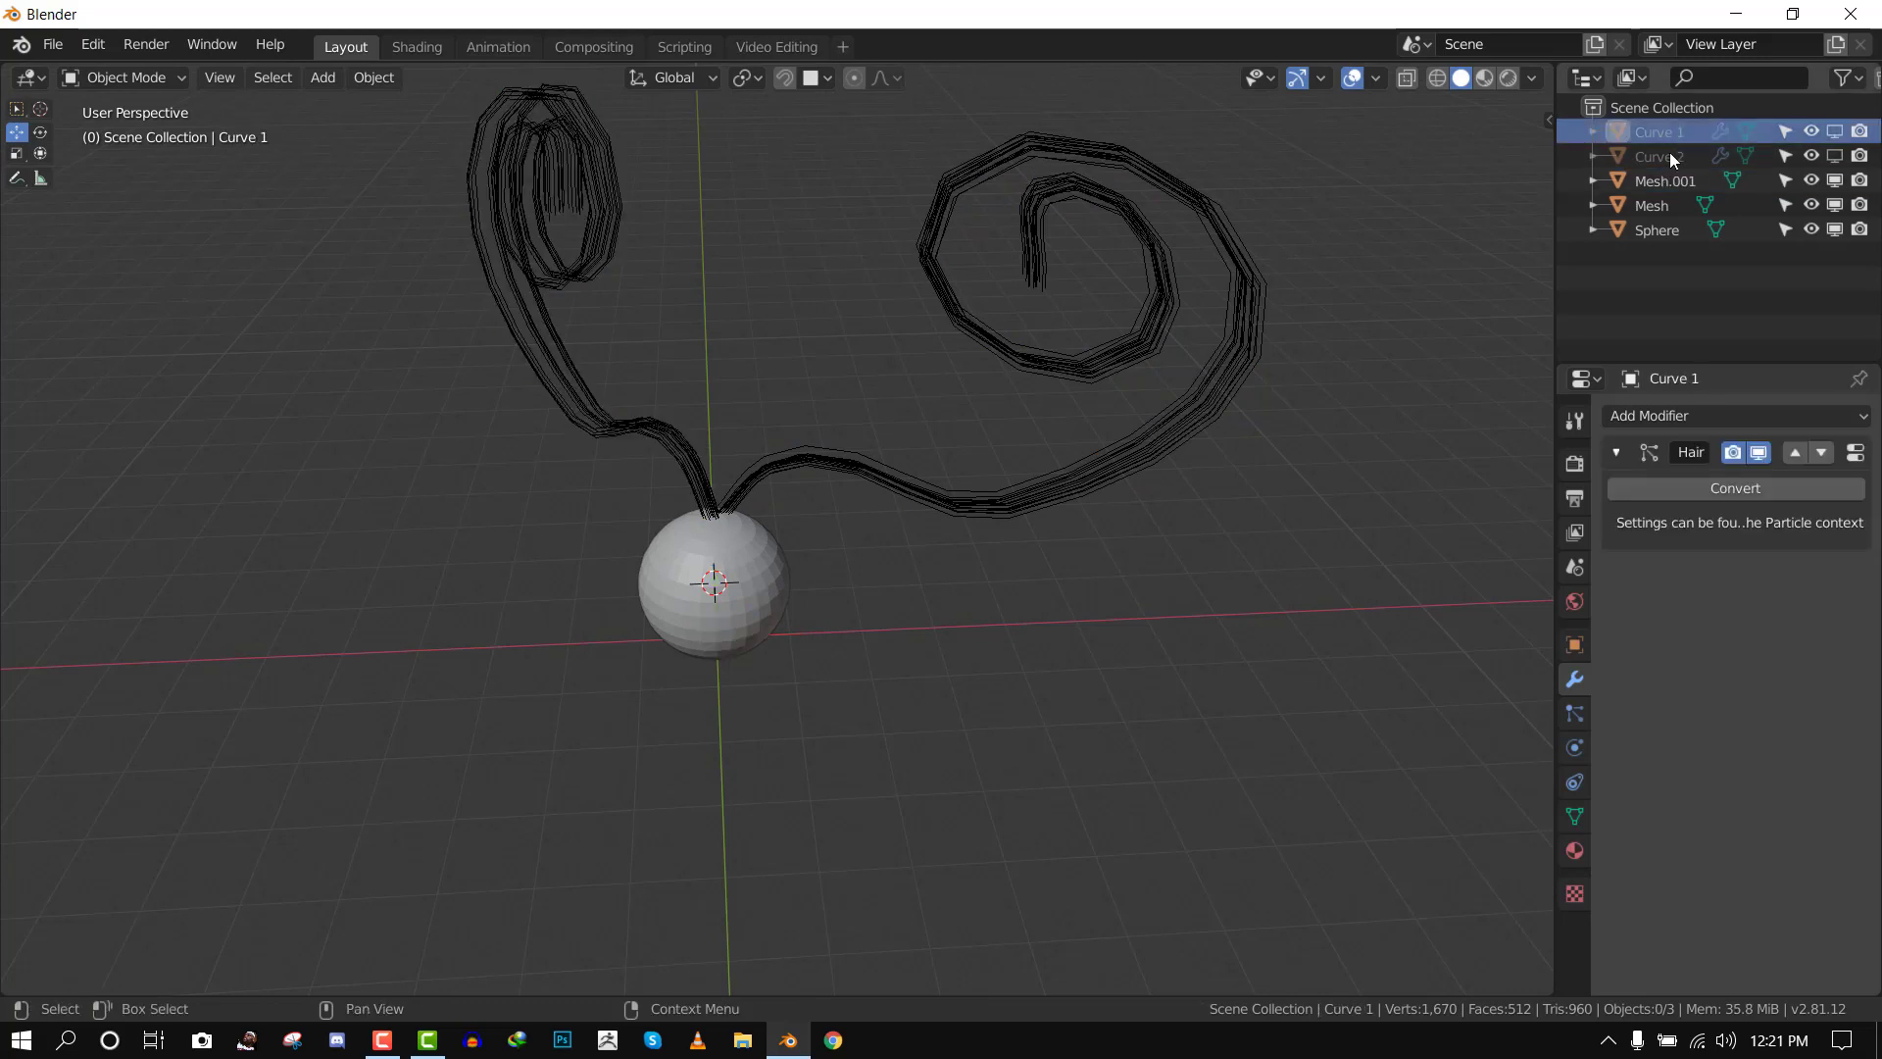
{"action": "left_click", "coordinate": [1672, 157]}
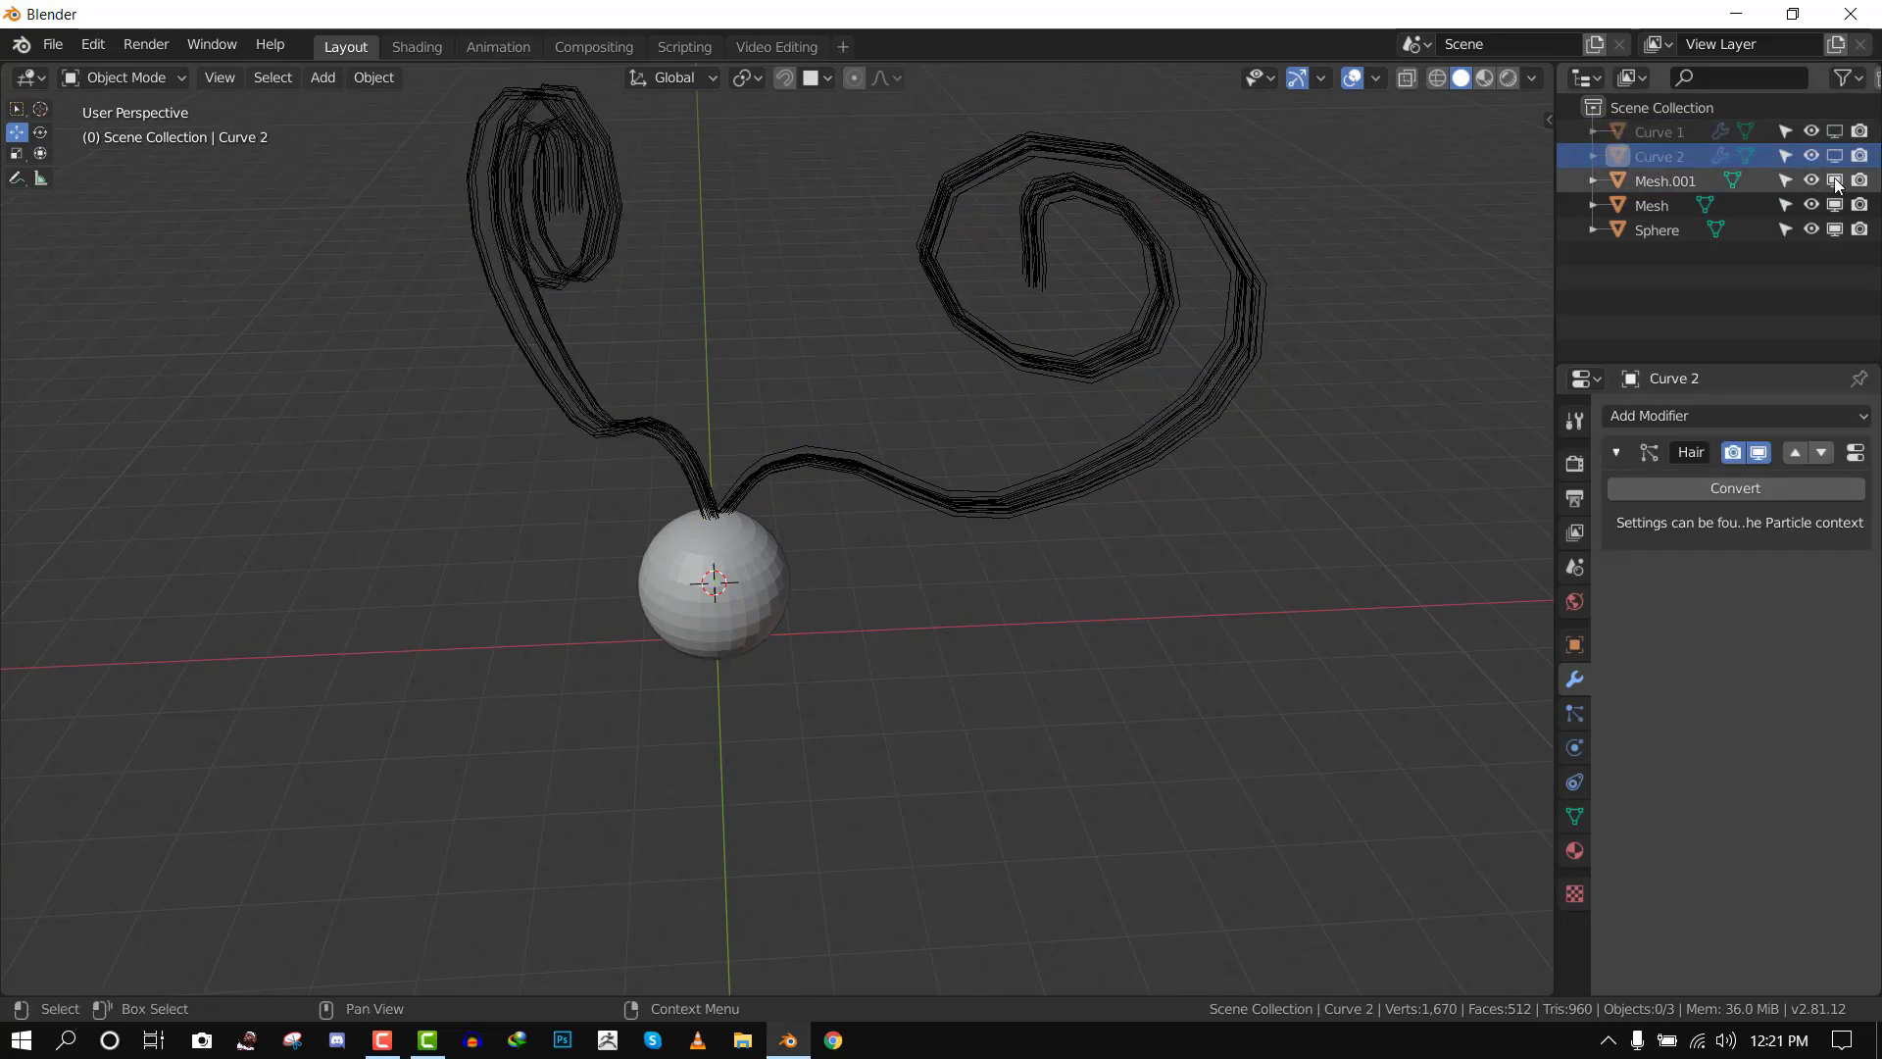
{"action": "left_click", "coordinate": [1650, 183]}
{"action": "key", "text": "x"}
{"action": "left_click", "coordinate": [1039, 245]}
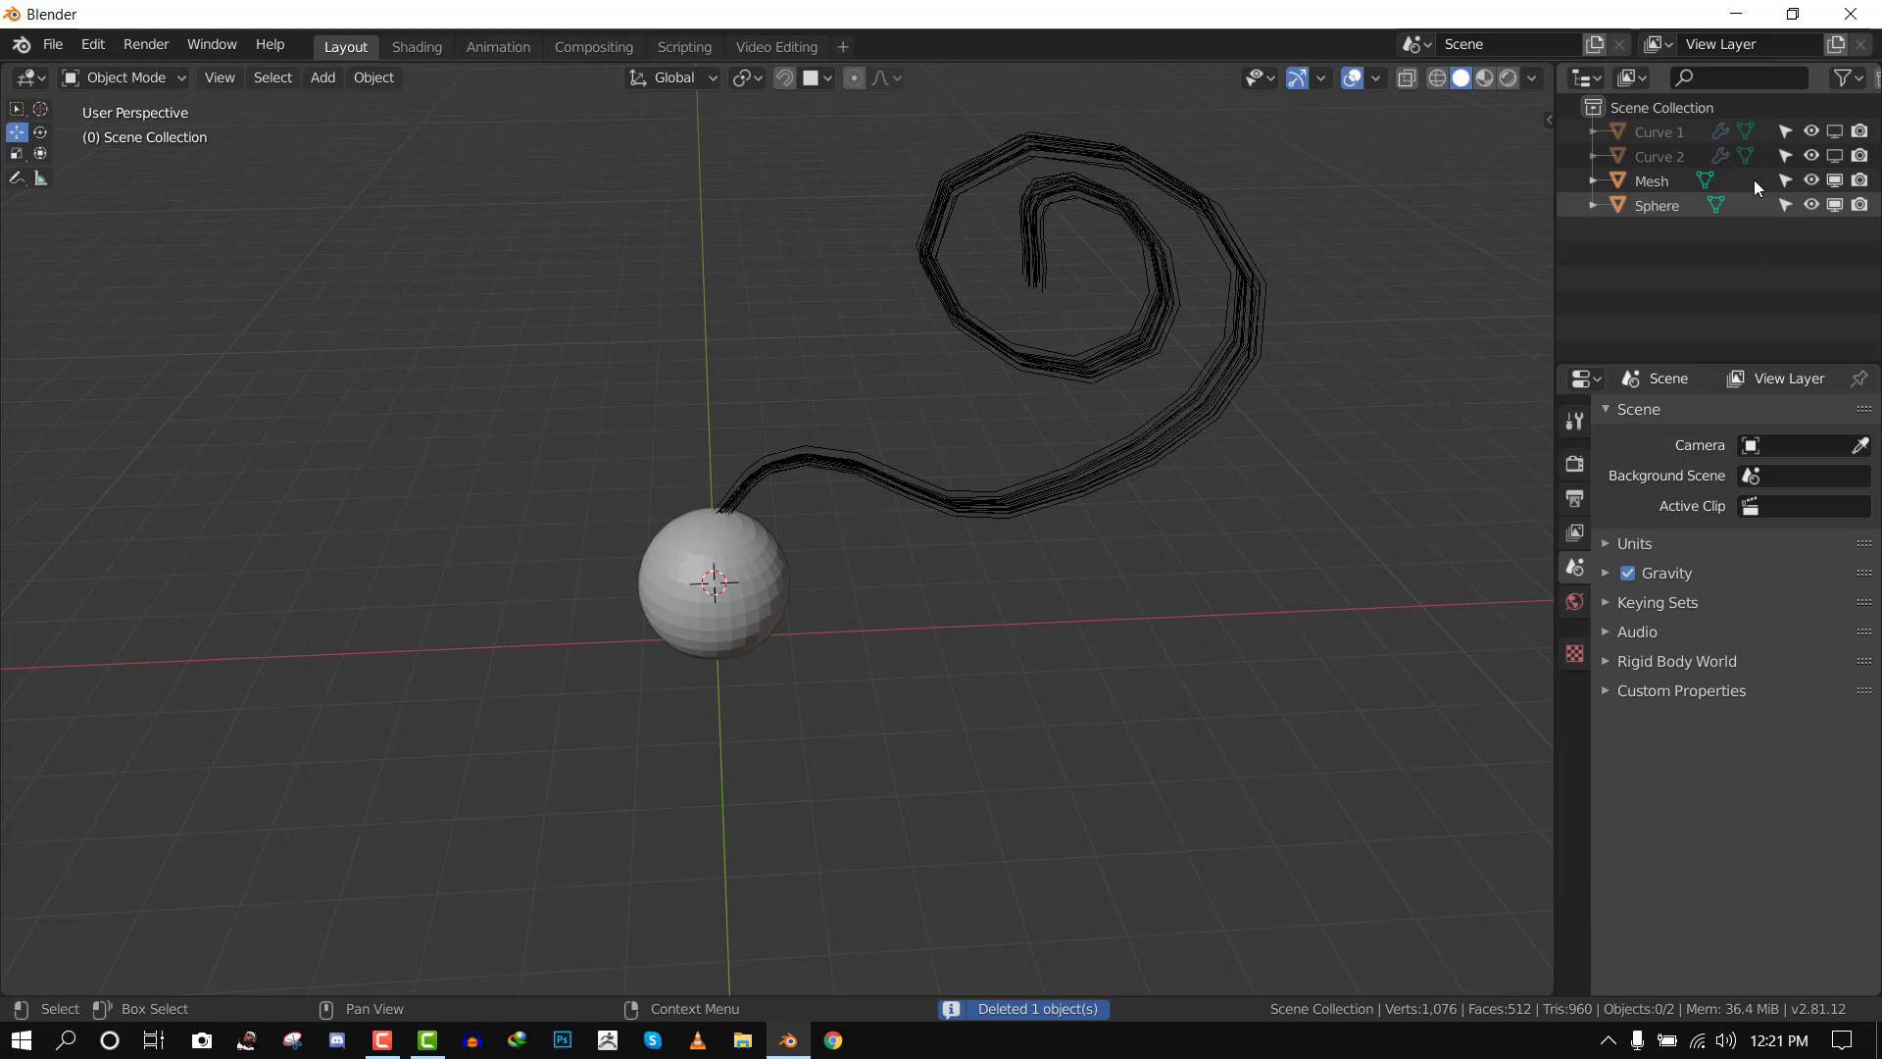
{"action": "left_click", "coordinate": [1655, 182]}
{"action": "key", "text": "x"}
{"action": "left_click", "coordinate": [1086, 286]}
{"action": "left_click", "coordinate": [1836, 156]}
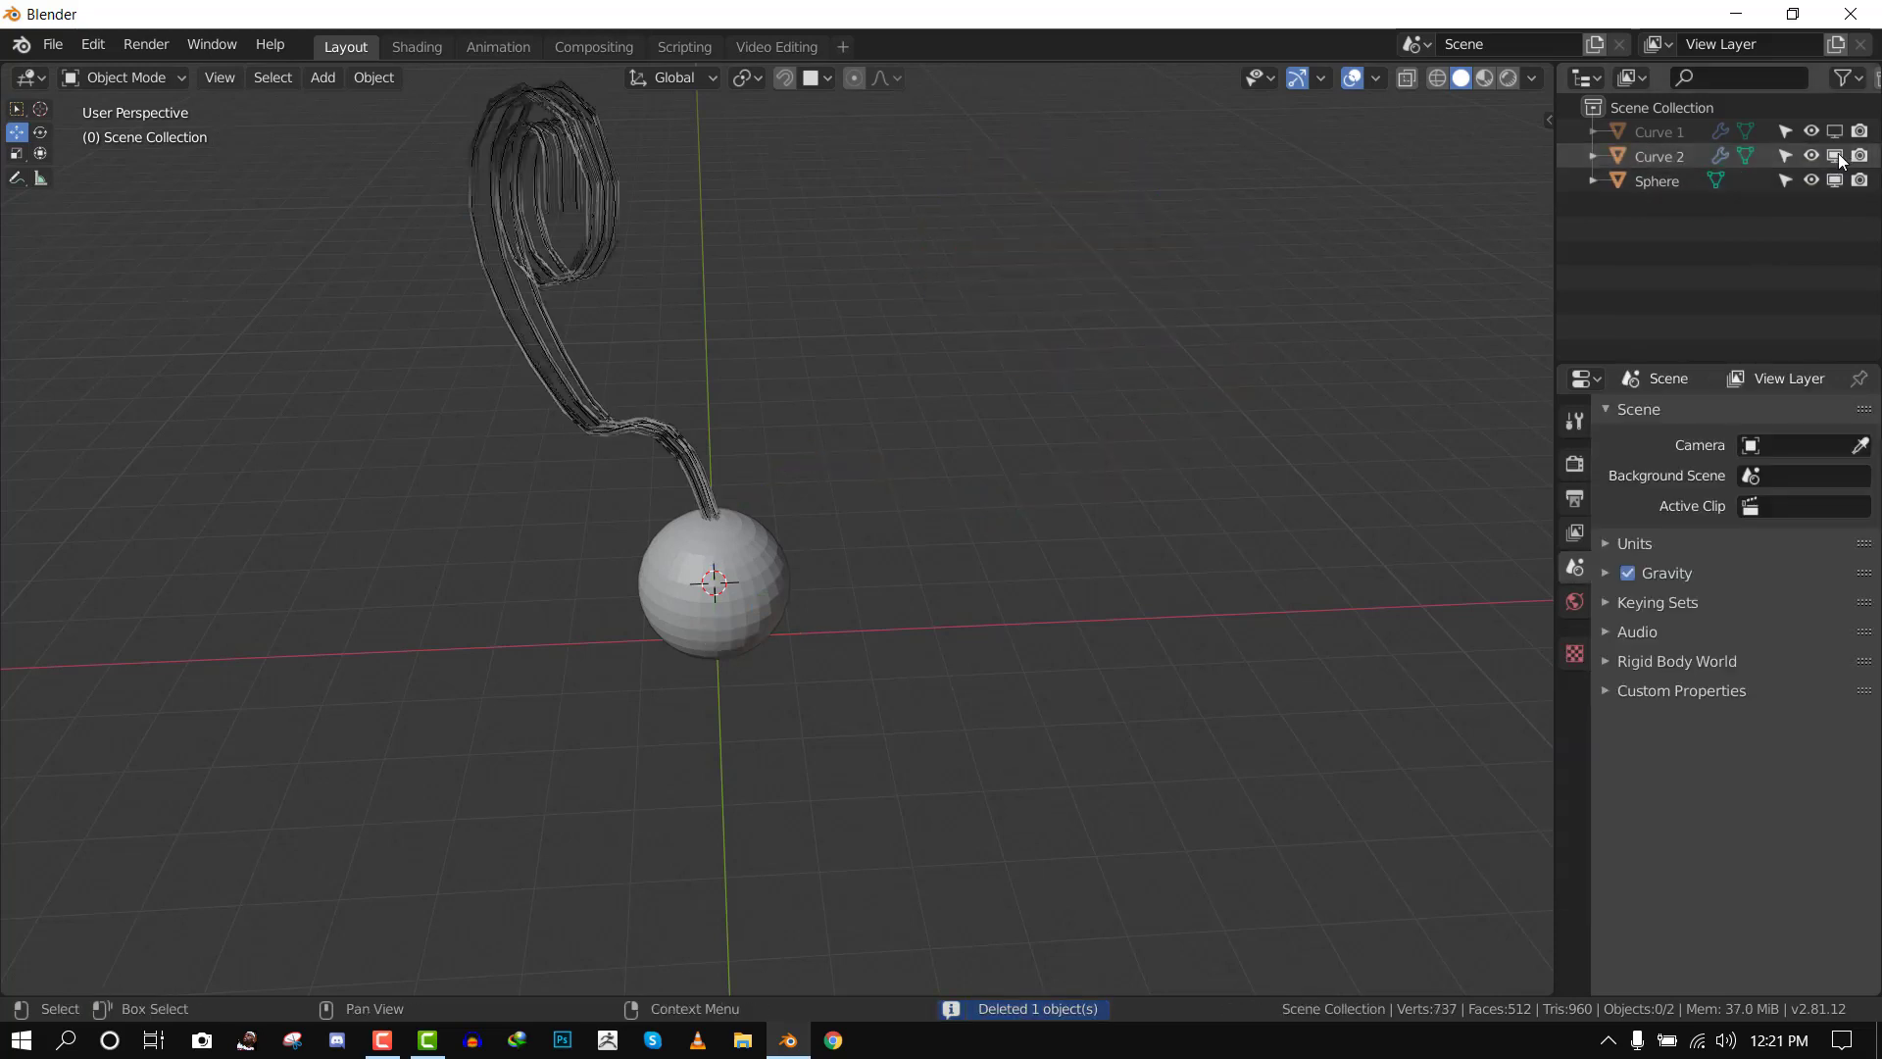
{"action": "left_click", "coordinate": [1835, 131]}
{"action": "left_click", "coordinate": [1153, 385]}
{"action": "middle_click_drag", "start_coordinate": [1146, 373], "coordinate": [1392, 510]}
Select Curve 2, examine its strands up close in Edit Mode and return to Object Mode
{"action": "left_click", "coordinate": [1575, 714]}
{"action": "middle_click_drag", "start_coordinate": [971, 534], "coordinate": [1088, 486]}
{"action": "left_click", "coordinate": [1655, 158]}
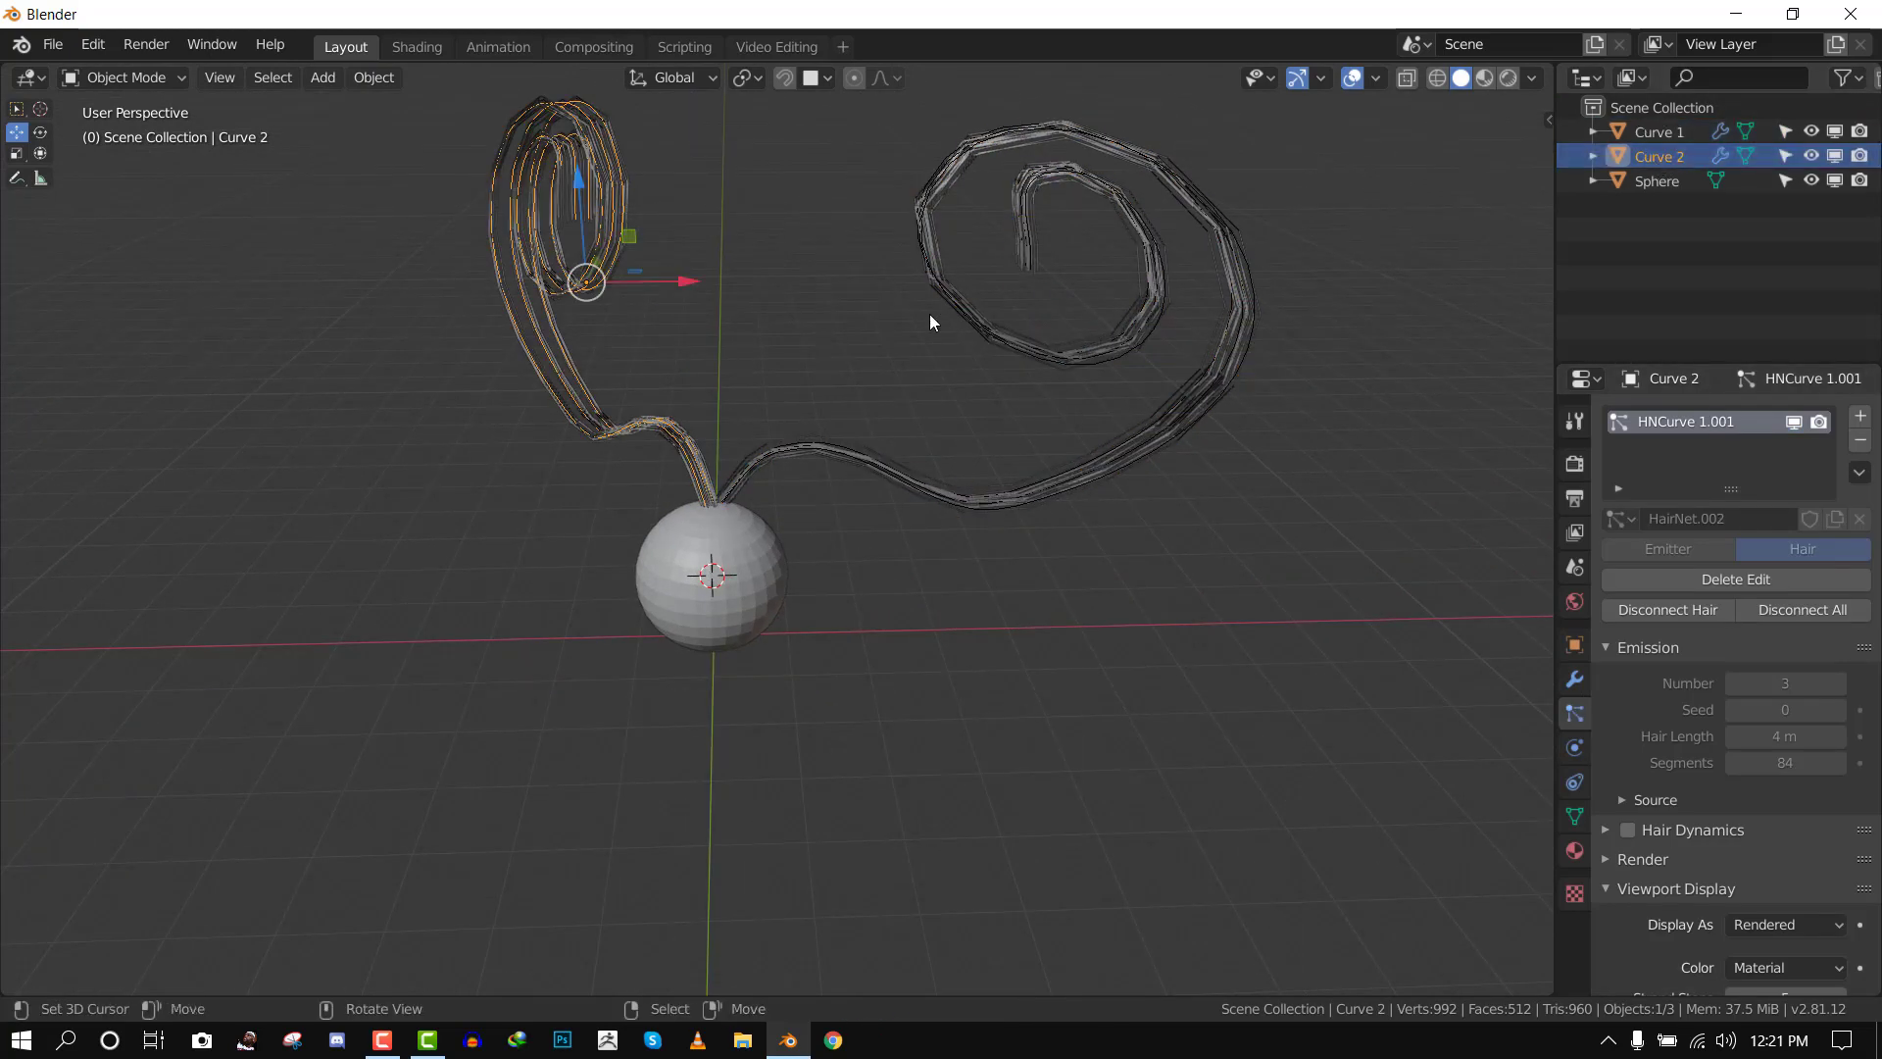
{"action": "key", "text": "Tab"}
{"action": "scroll", "coordinate": [554, 307], "scroll_direction": "up", "scroll_amount": 2}
{"action": "scroll", "coordinate": [554, 307], "scroll_direction": "up", "scroll_amount": 2}
{"action": "middle_click_drag", "start_coordinate": [554, 307], "coordinate": [884, 398], "text": "shift"}
{"action": "scroll", "coordinate": [868, 264], "scroll_direction": "down", "scroll_amount": 5}
{"action": "key", "text": "Tab"}
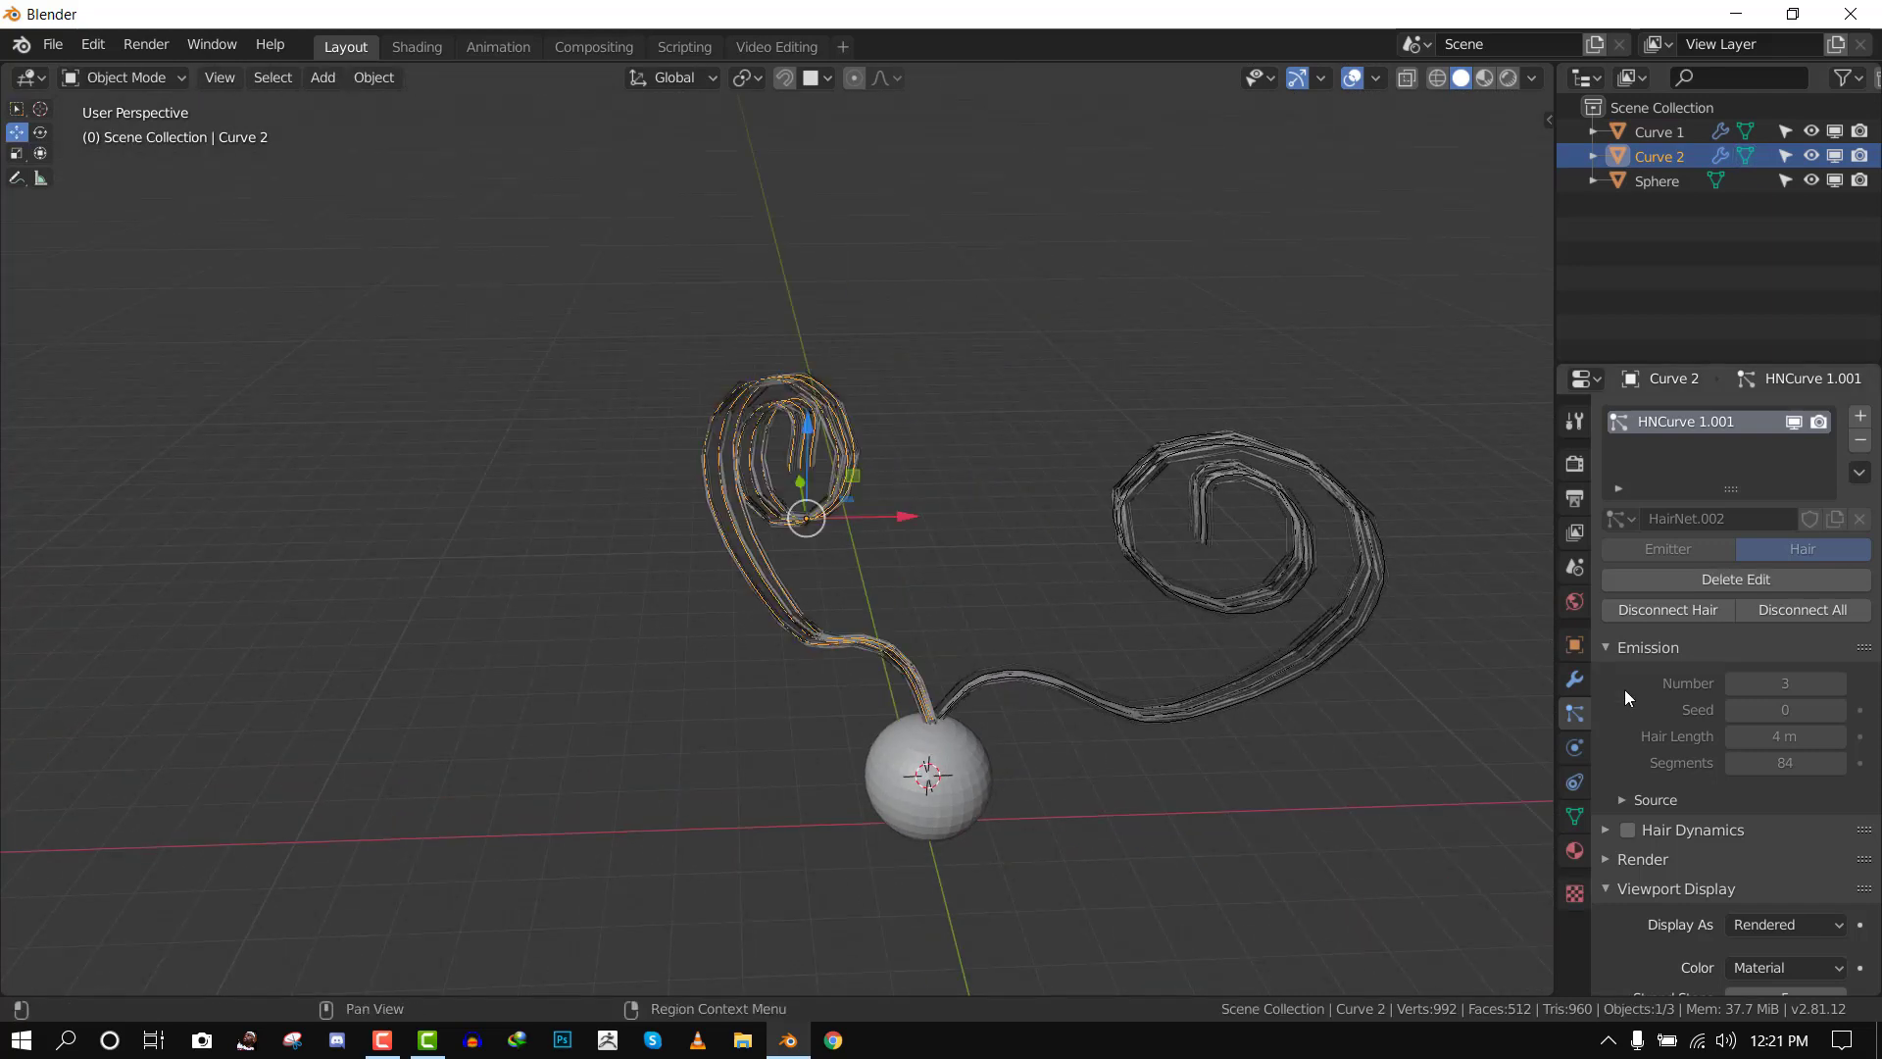
Compare the viewport display settings of Curve 2's and Curve 1's hair, and show Curve 1's modifiers
{"action": "scroll", "coordinate": [1735, 549], "scroll_direction": "down", "scroll_amount": 4}
{"action": "scroll", "coordinate": [1800, 787], "scroll_direction": "down", "scroll_amount": 4}
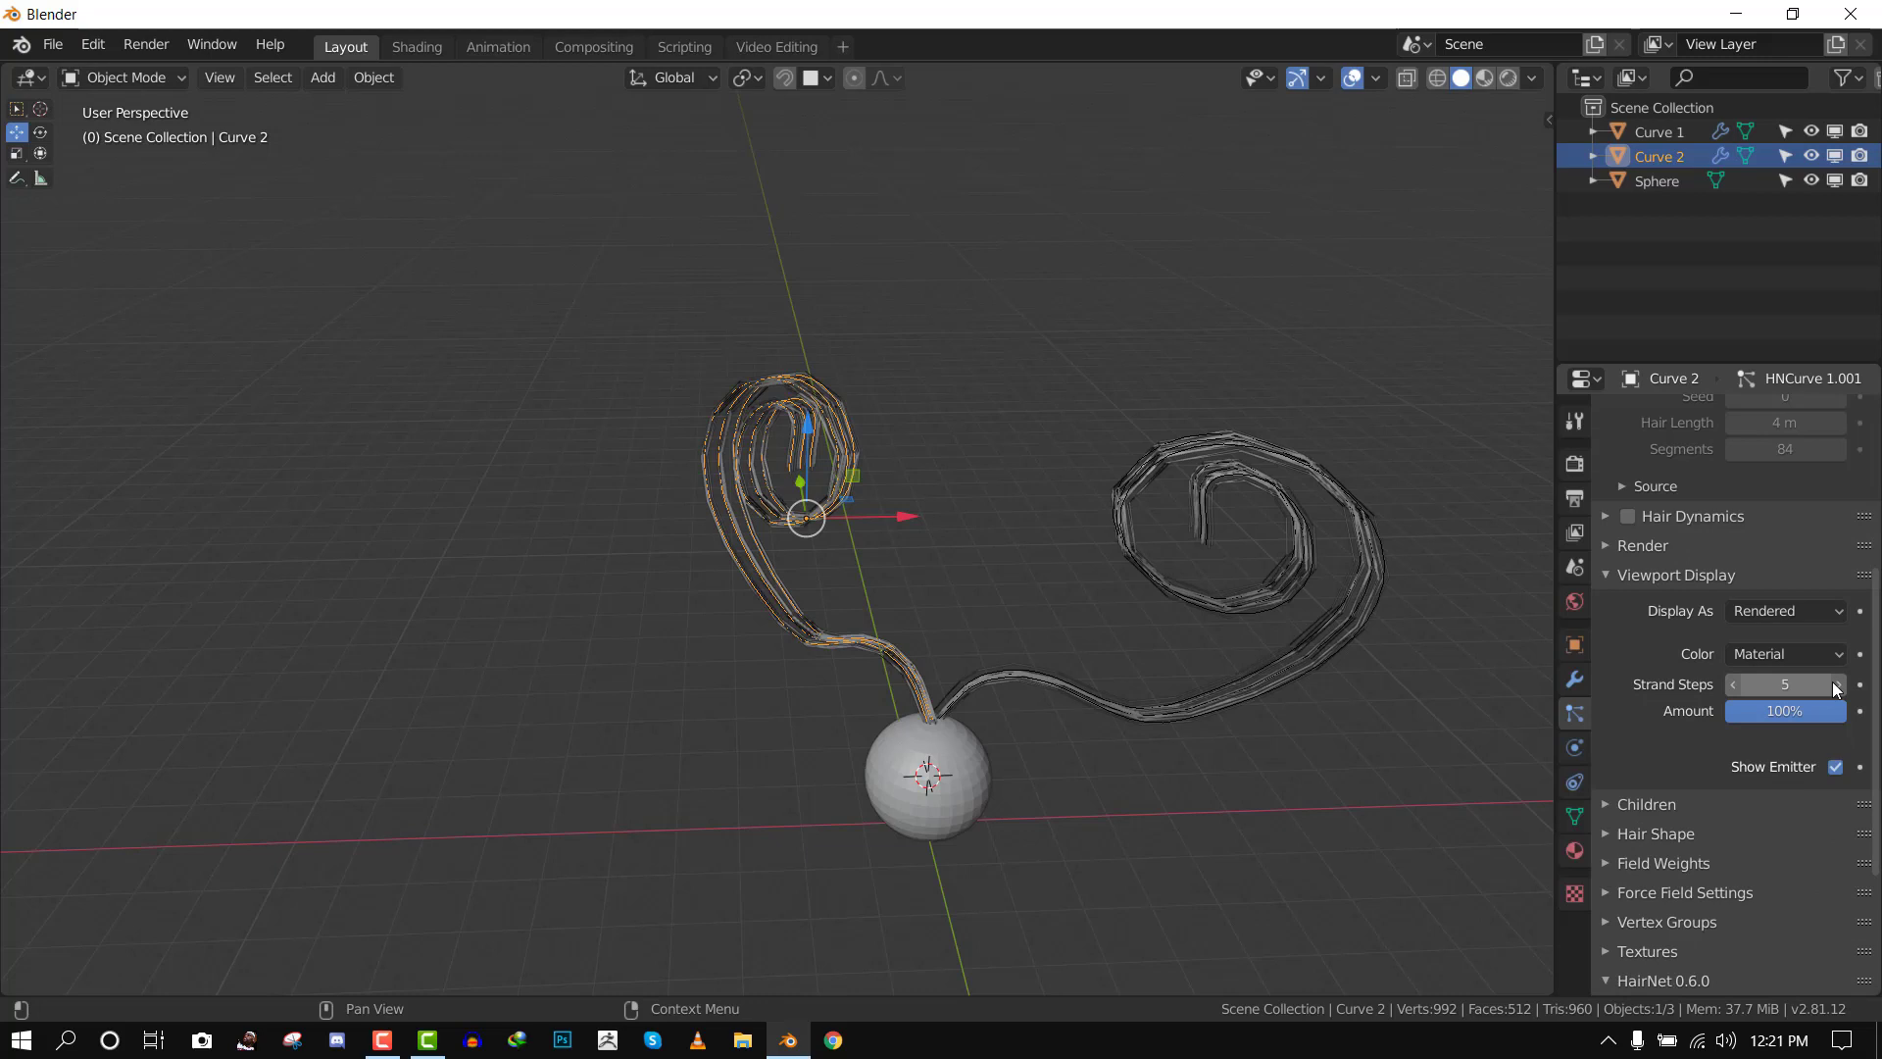
{"action": "left_click", "coordinate": [1670, 132]}
{"action": "middle_click_drag", "start_coordinate": [1177, 412], "coordinate": [993, 325]}
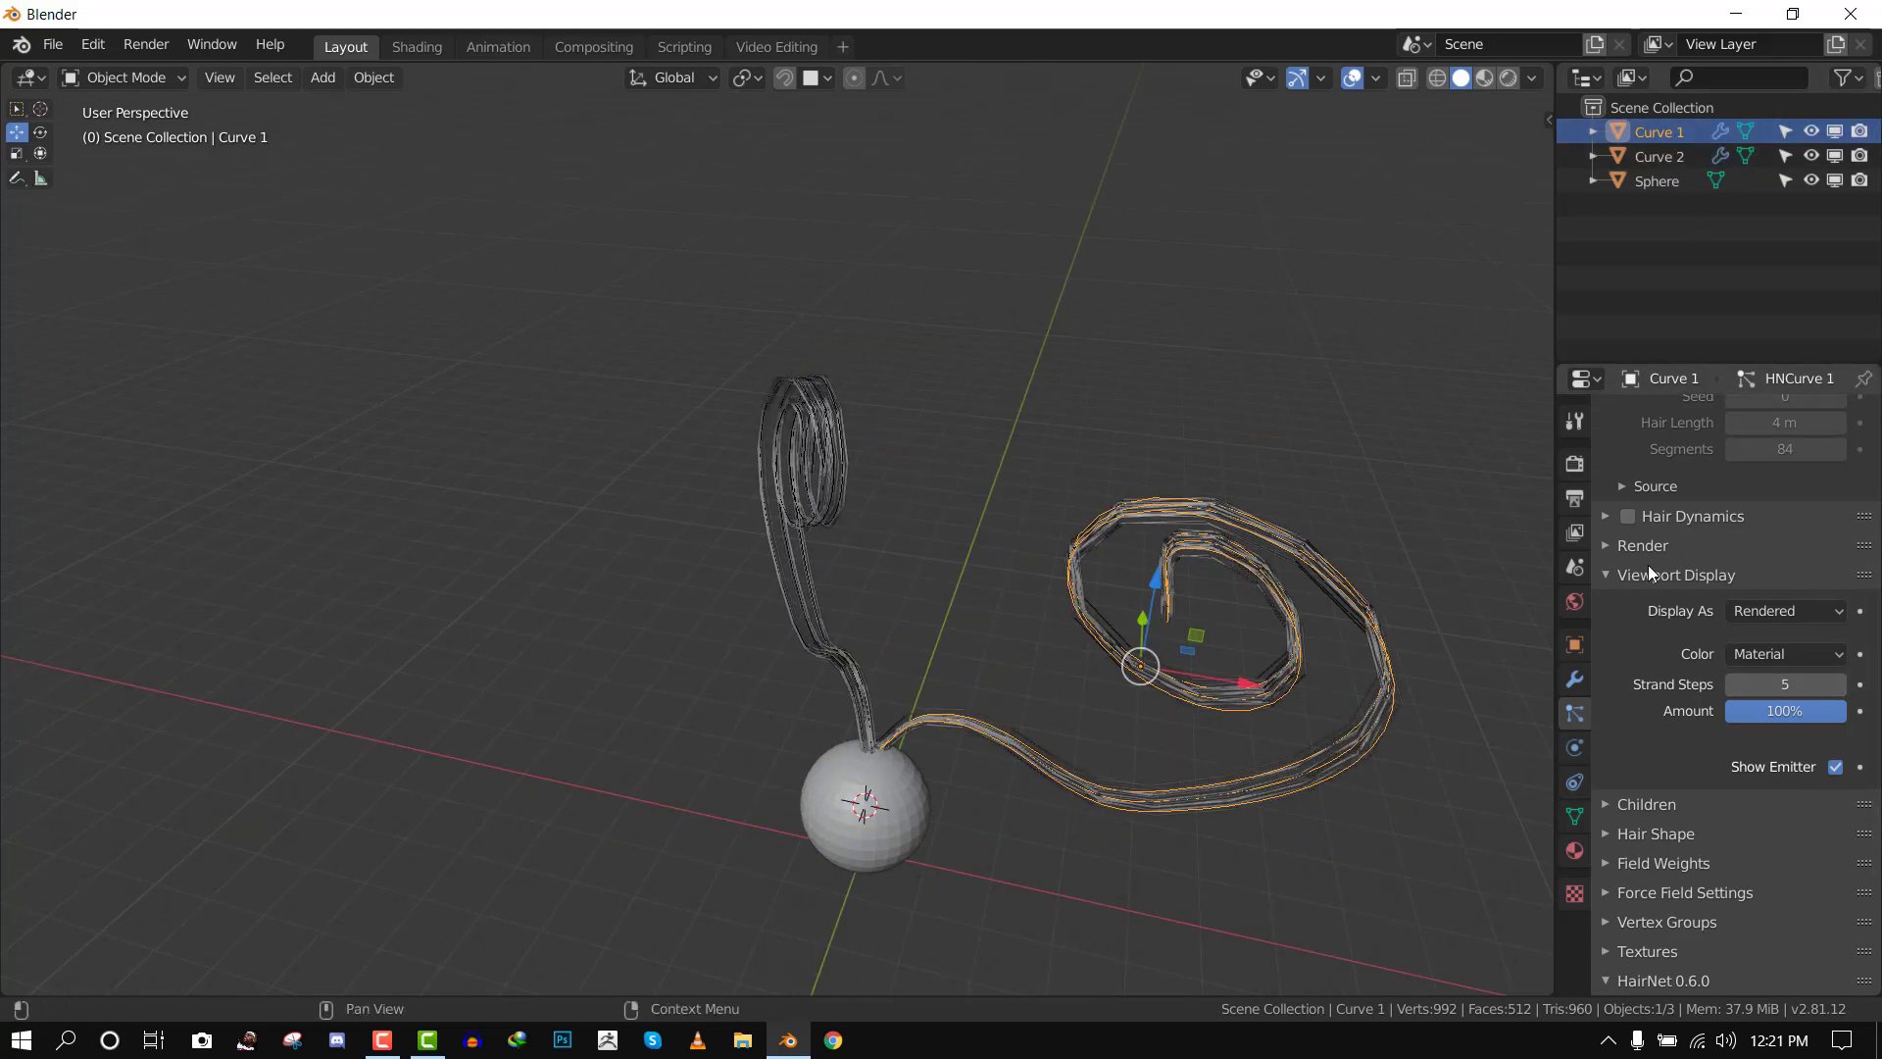
{"action": "middle_click_drag", "start_coordinate": [1157, 447], "coordinate": [1198, 439]}
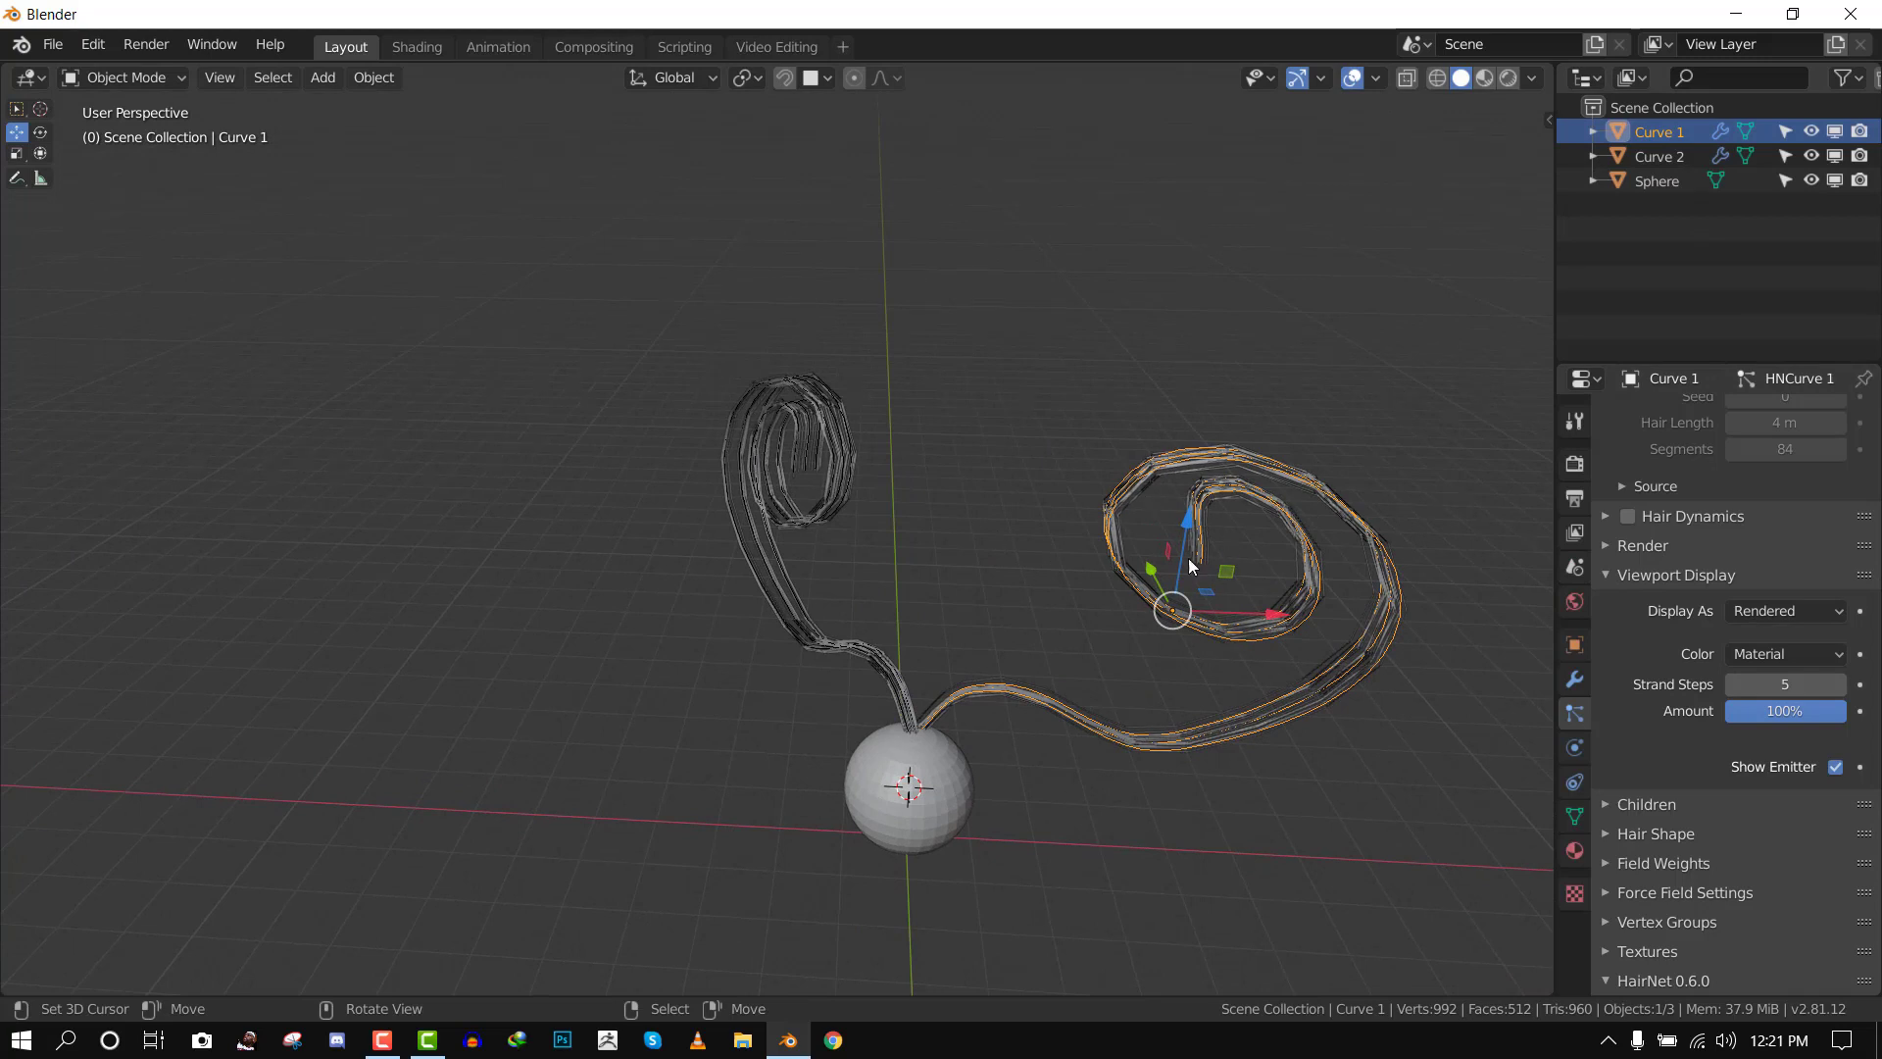
{"action": "left_click", "coordinate": [1575, 679]}
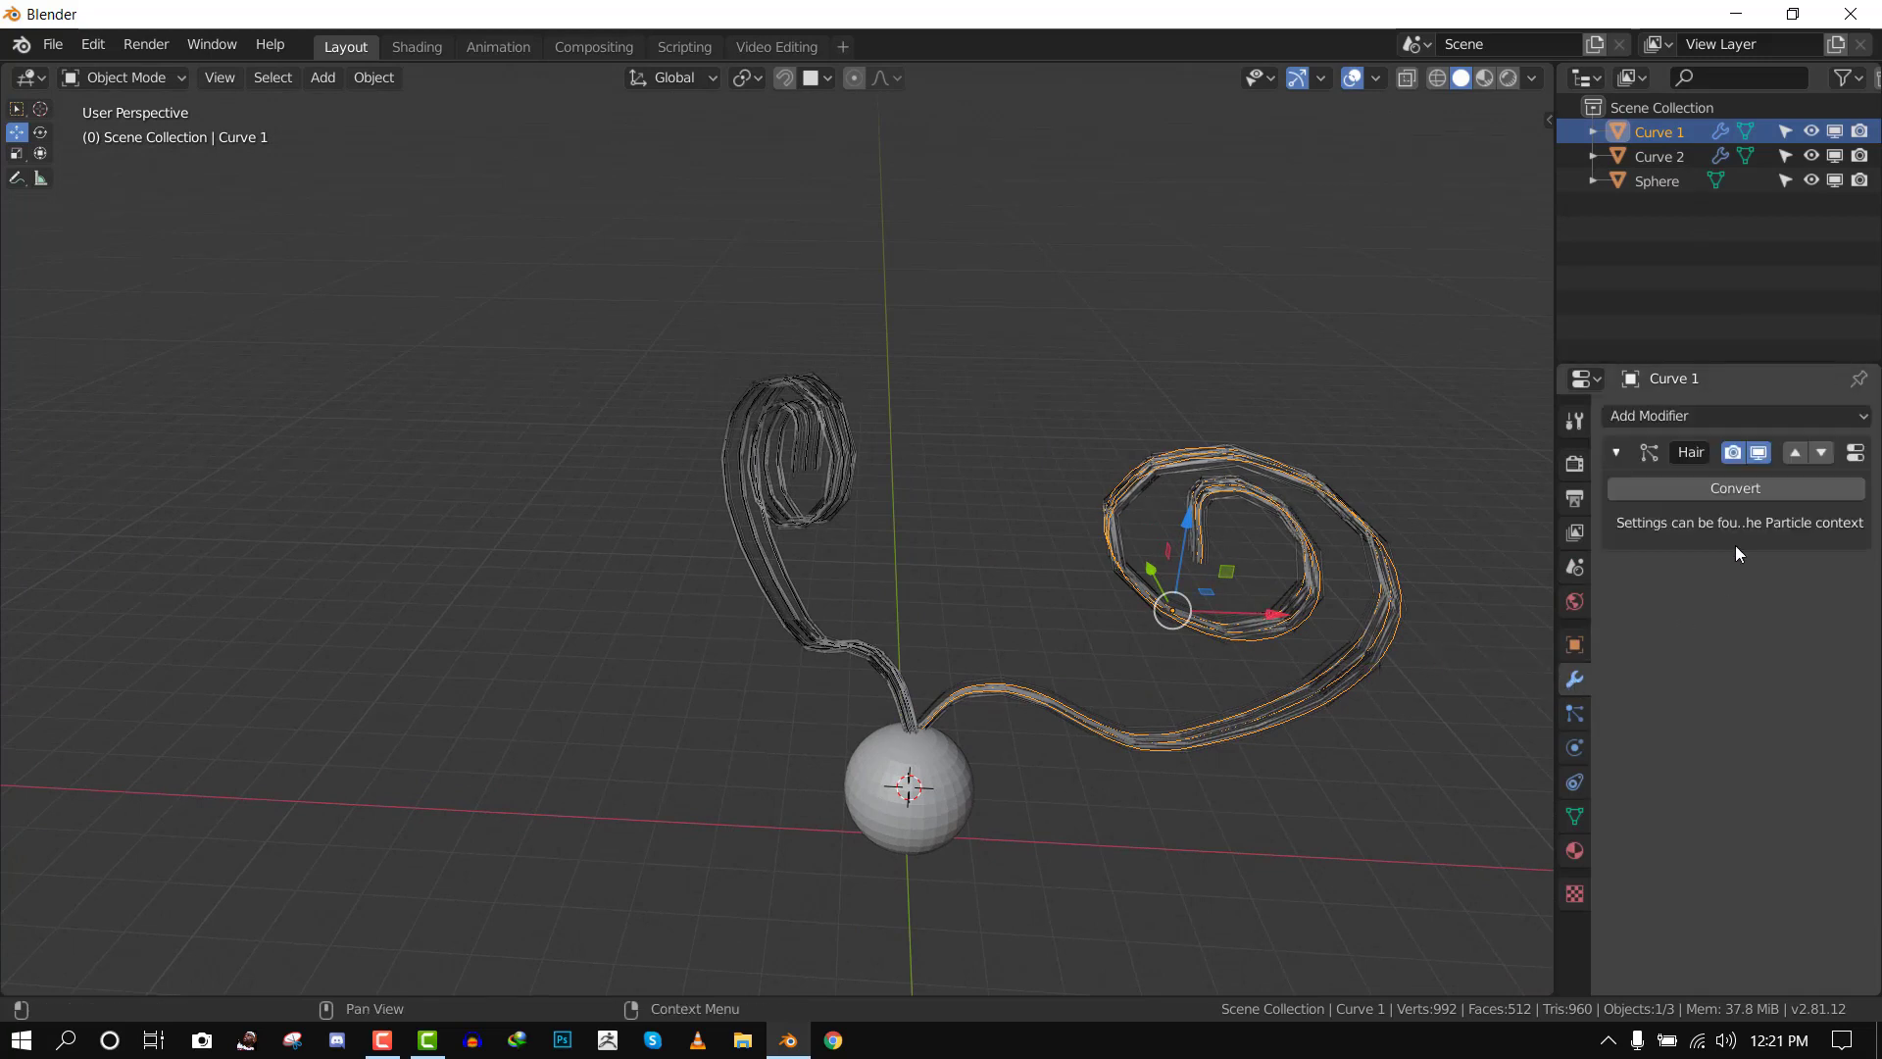
Convert the hair of Curve 1 and Curve 2 into meshes and disable both original curves in viewports
{"action": "left_click", "coordinate": [1734, 491]}
{"action": "left_click", "coordinate": [1834, 131]}
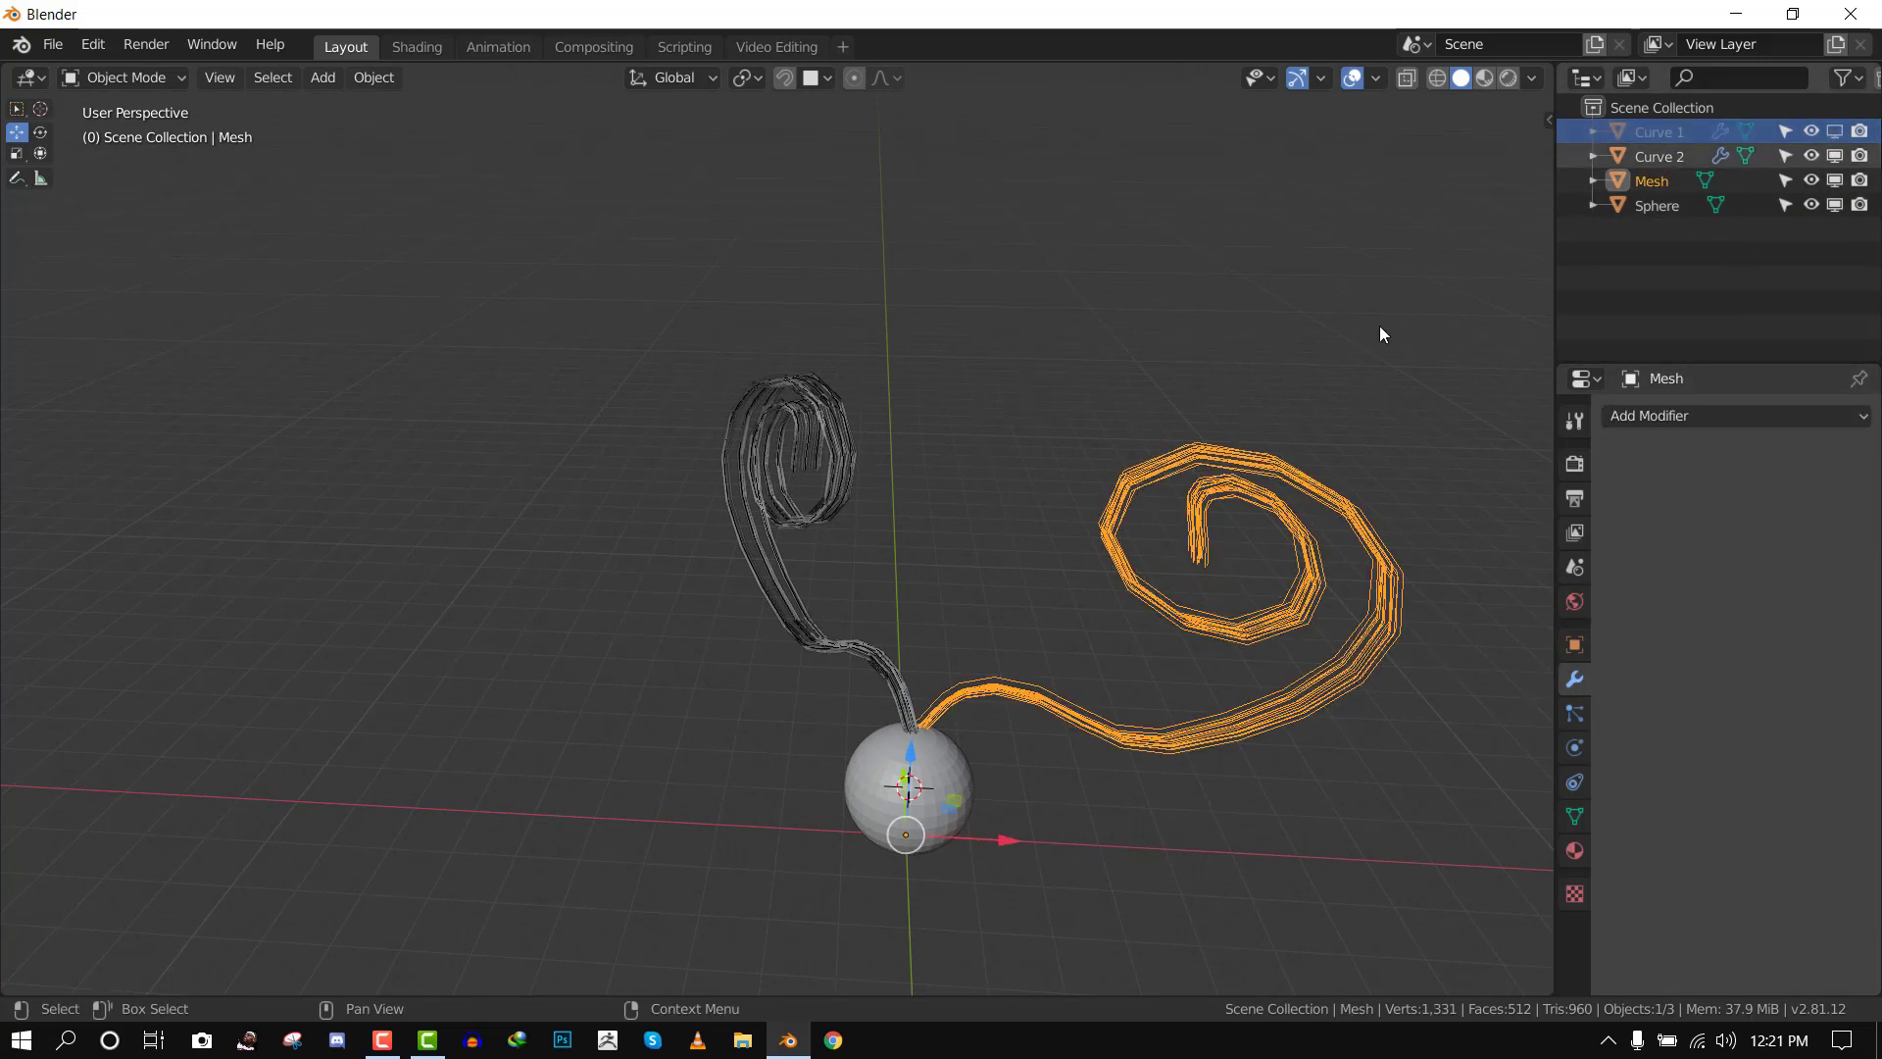
{"action": "left_click", "coordinate": [786, 580]}
{"action": "left_click", "coordinate": [1780, 487]}
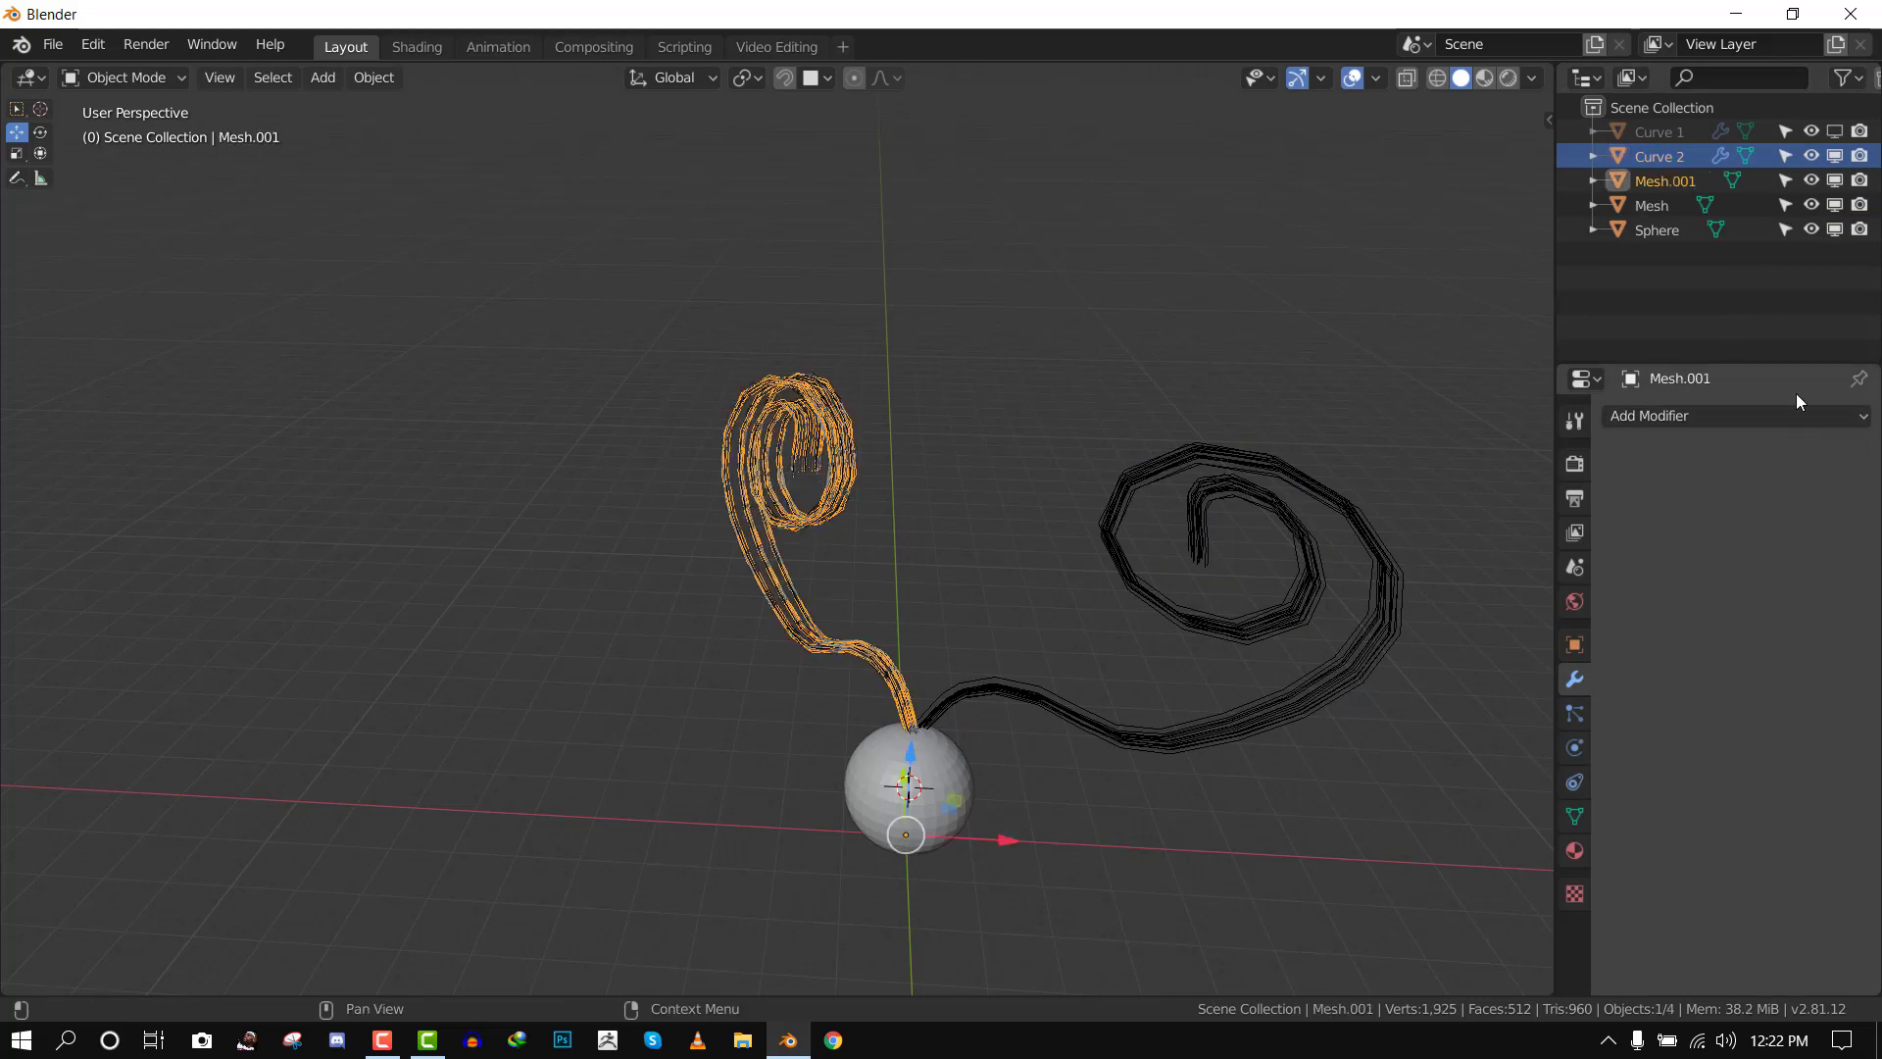
{"action": "left_click", "coordinate": [1834, 156]}
Join the two converted hair meshes into one object and inspect its strands in Edit Mode before returning to Object Mode
{"action": "left_click", "coordinate": [780, 551]}
{"action": "left_click", "coordinate": [780, 551]}
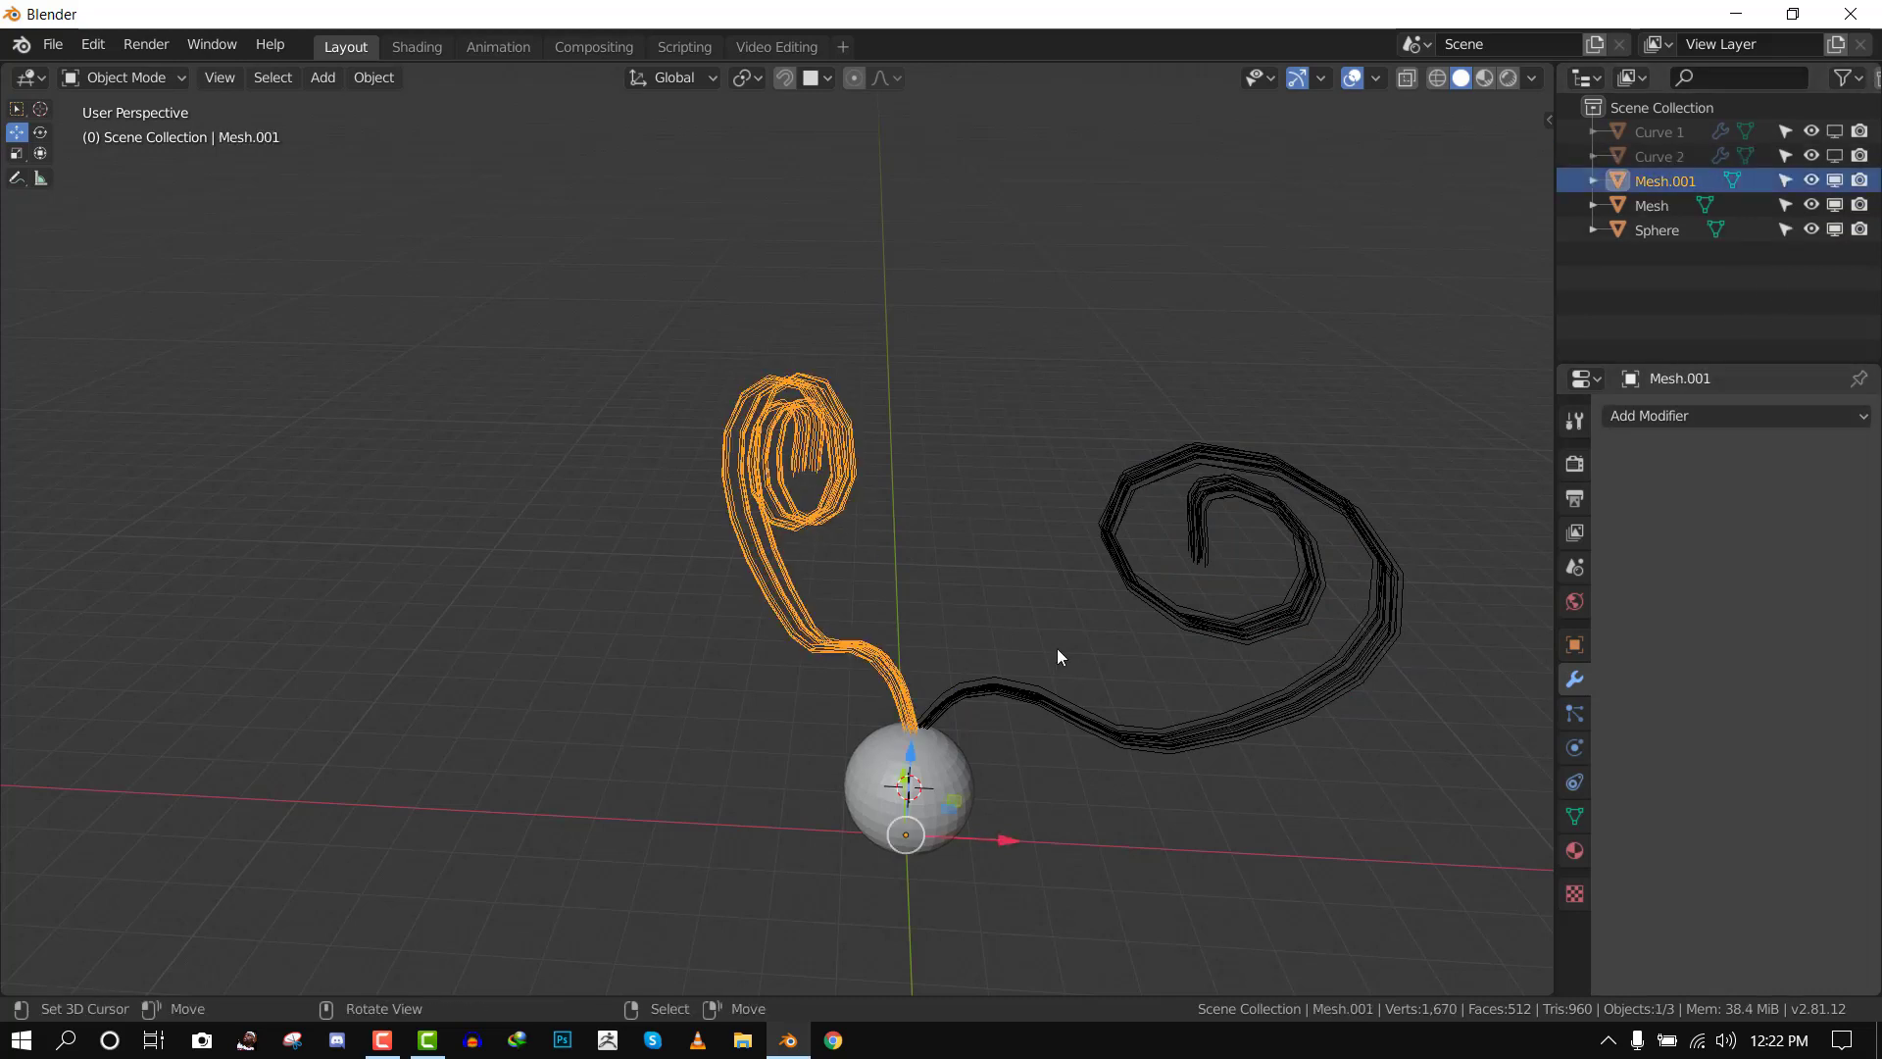
{"action": "left_click", "coordinate": [1214, 737], "text": "shift"}
{"action": "key", "text": "ctrl+j"}
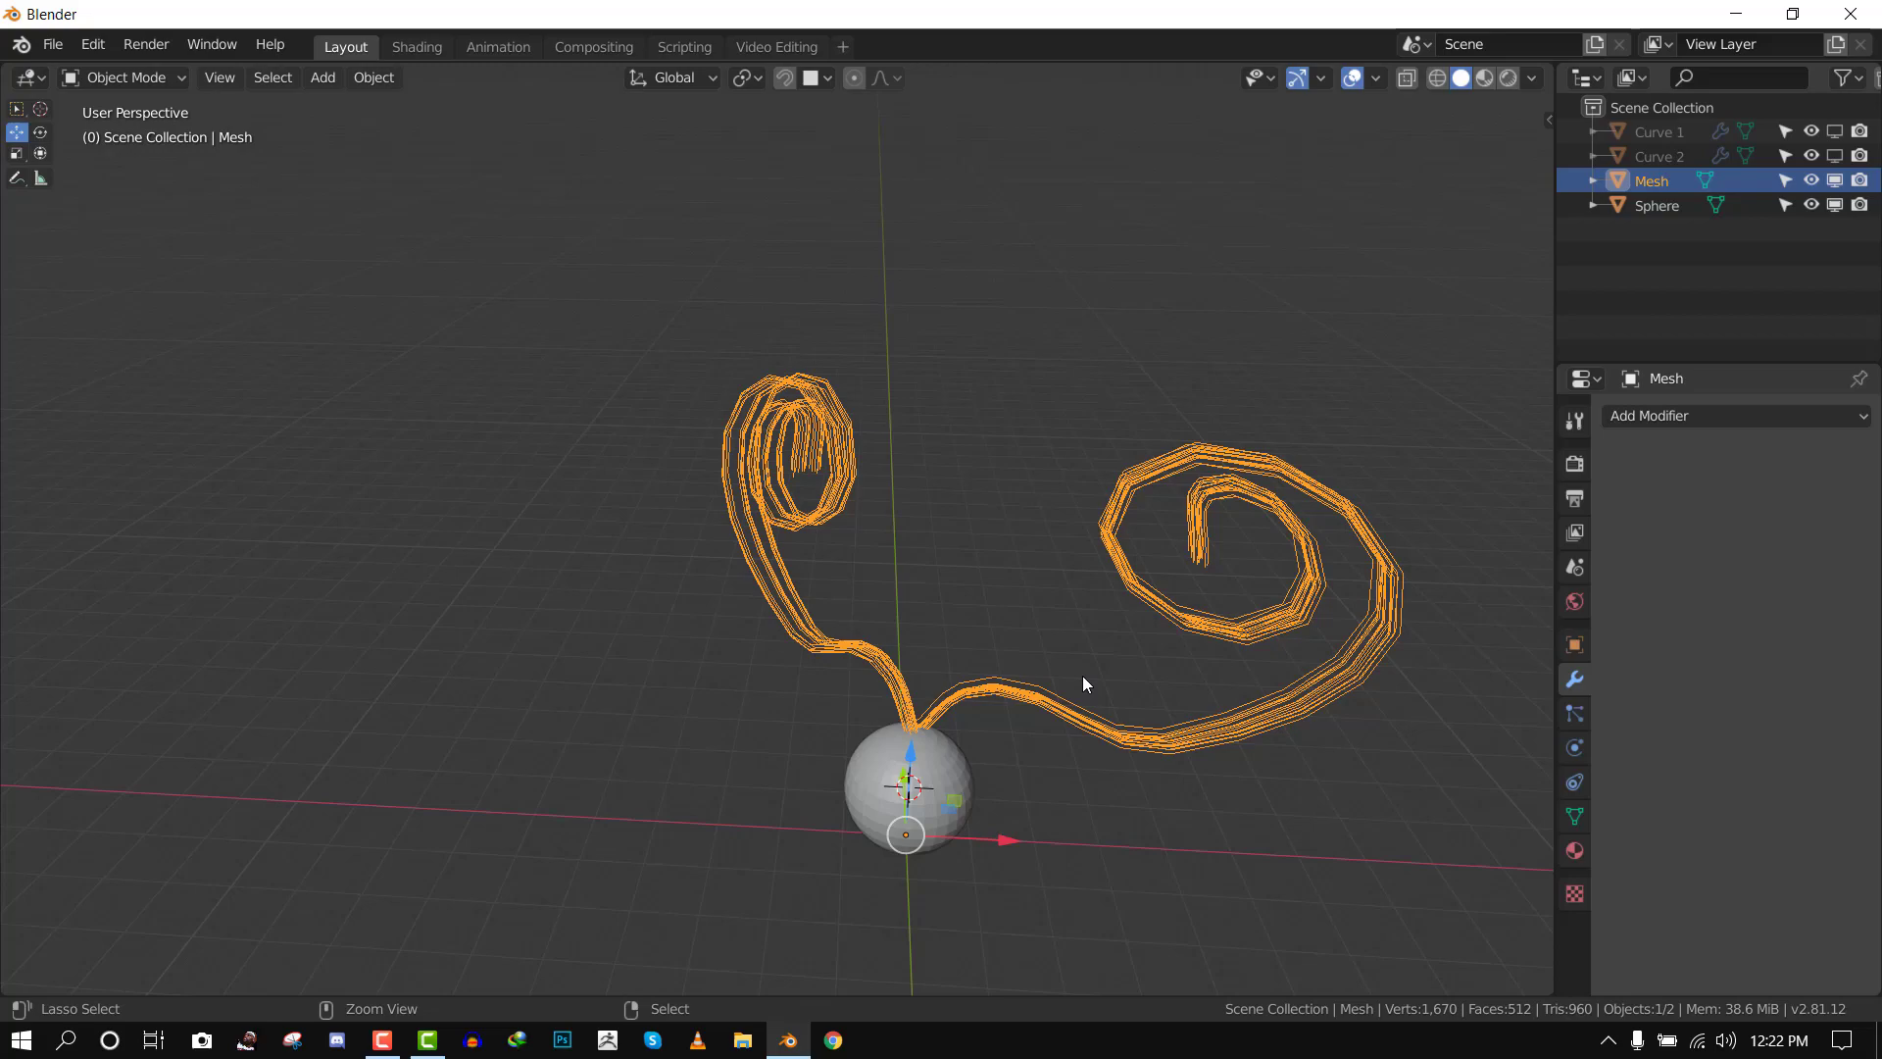
{"action": "middle_click_drag", "start_coordinate": [1082, 674], "coordinate": [1033, 573]}
{"action": "key", "text": "Tab"}
{"action": "scroll", "coordinate": [1063, 505], "scroll_direction": "up", "scroll_amount": 2}
{"action": "key", "text": "Tab"}
{"action": "scroll", "coordinate": [1062, 491], "scroll_direction": "down", "scroll_amount": 3}
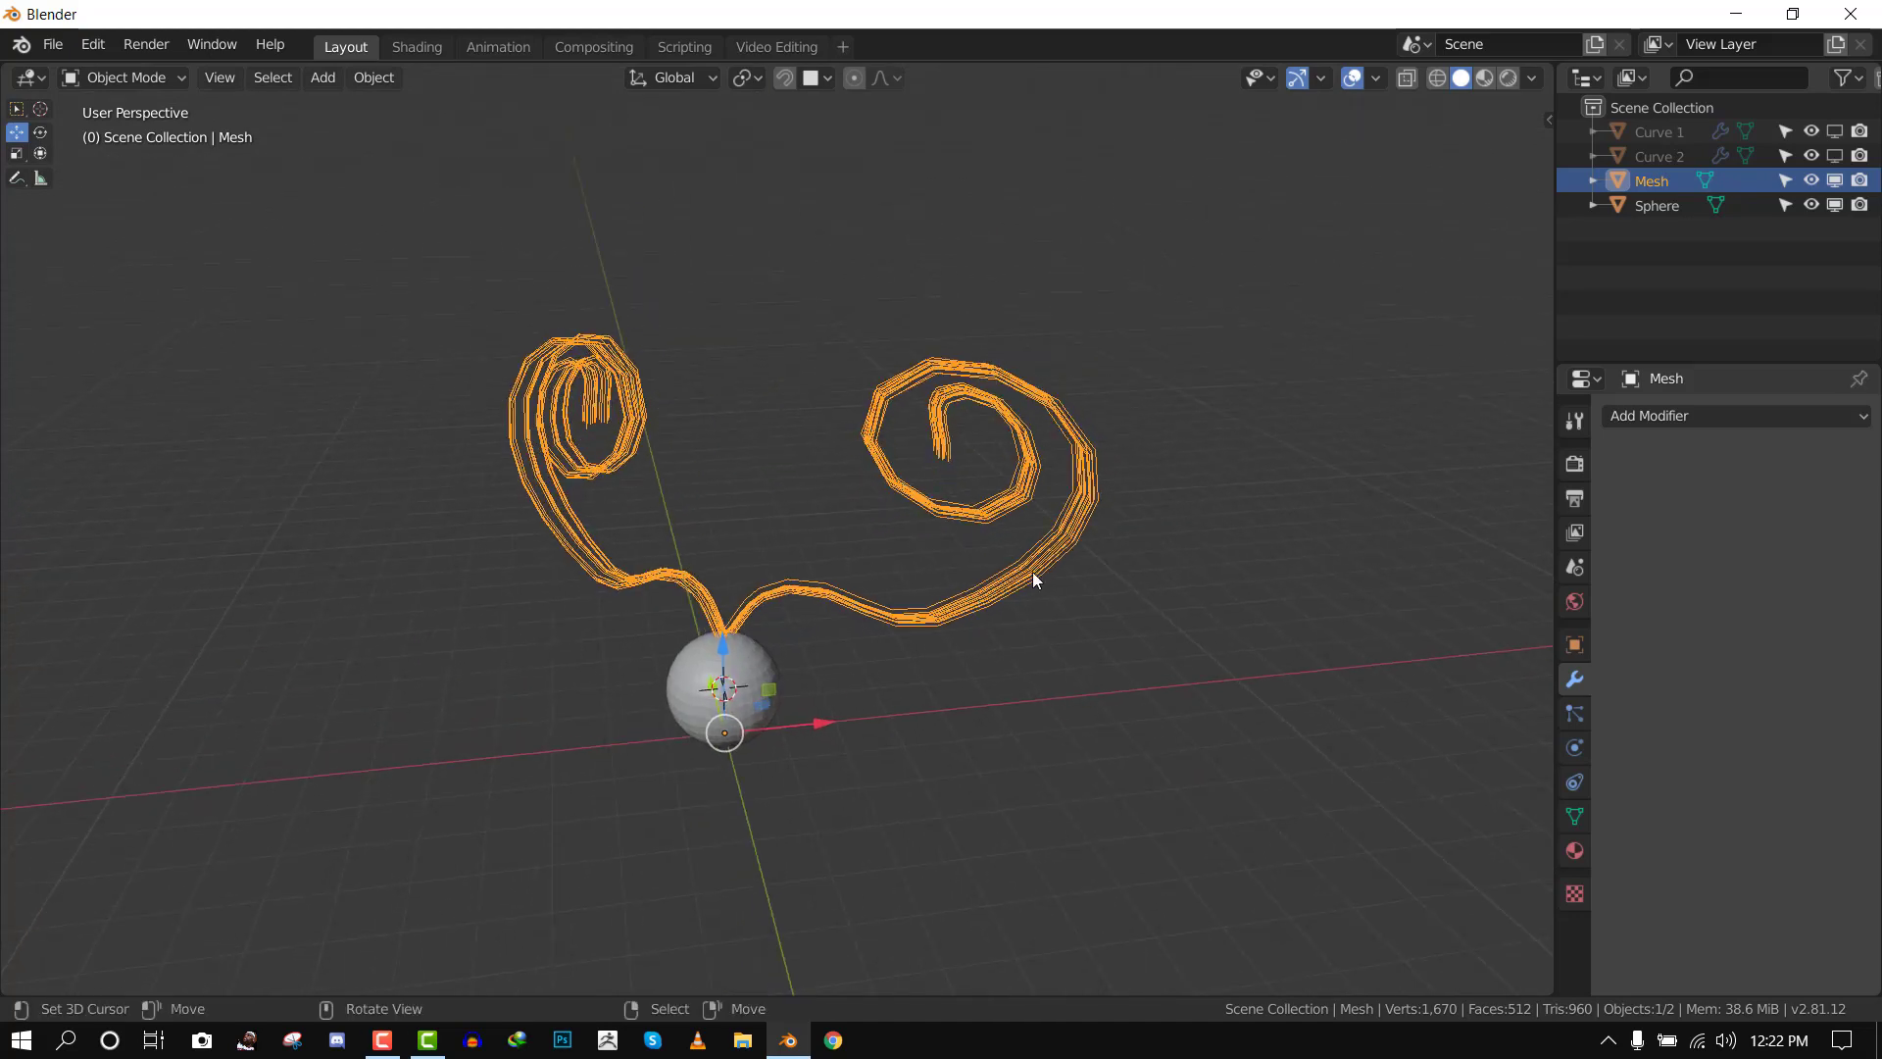
Apply the object transform to the joined hair mesh and the sphere, and set both origins to their geometry
{"action": "key", "text": "a"}
{"action": "key", "text": "ctrl+a"}
{"action": "left_click", "coordinate": [1315, 572]}
{"action": "right_click", "coordinate": [1323, 573]}
{"action": "mouse_move", "coordinate": [1337, 573]}
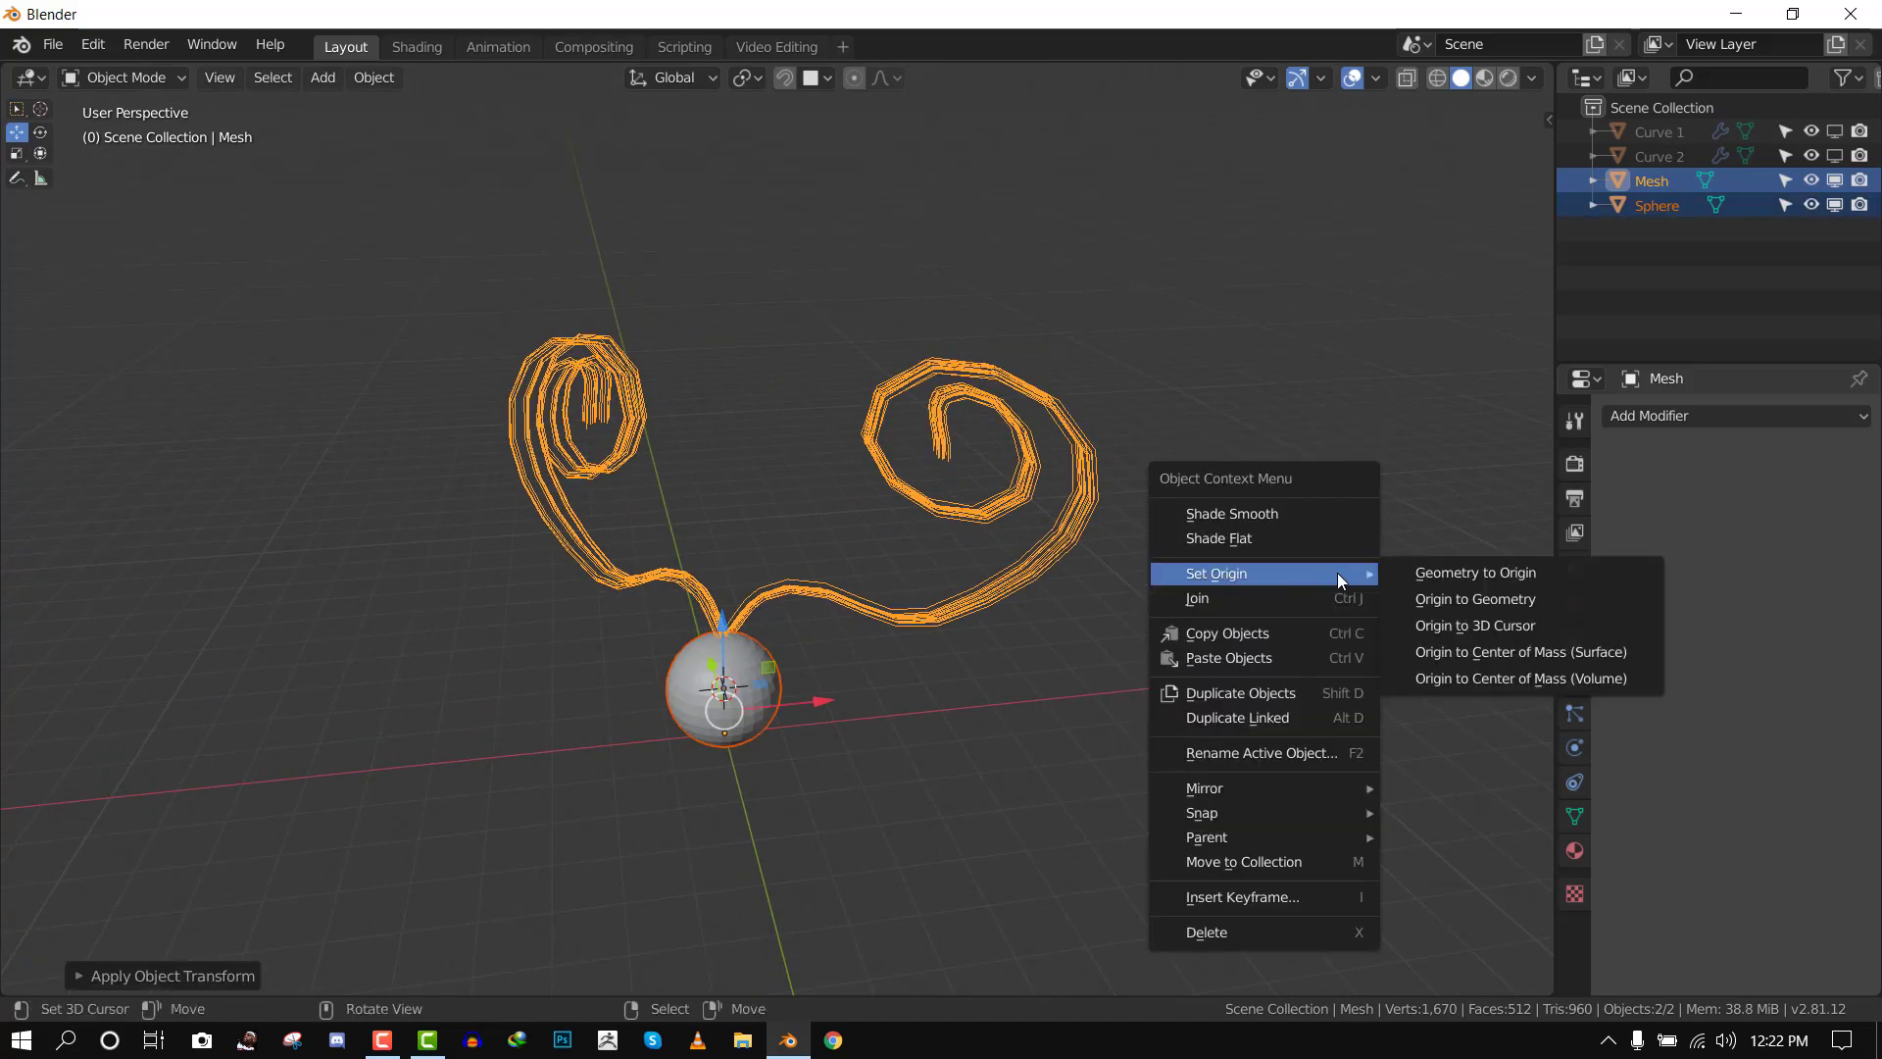
{"action": "left_click", "coordinate": [1498, 592]}
Snap the 3D cursor to the sphere and set the hair mesh's origin to the 3D cursor
{"action": "middle_click_drag", "start_coordinate": [818, 602], "coordinate": [890, 596]}
{"action": "left_click", "coordinate": [890, 597]}
{"action": "left_click", "coordinate": [675, 735]}
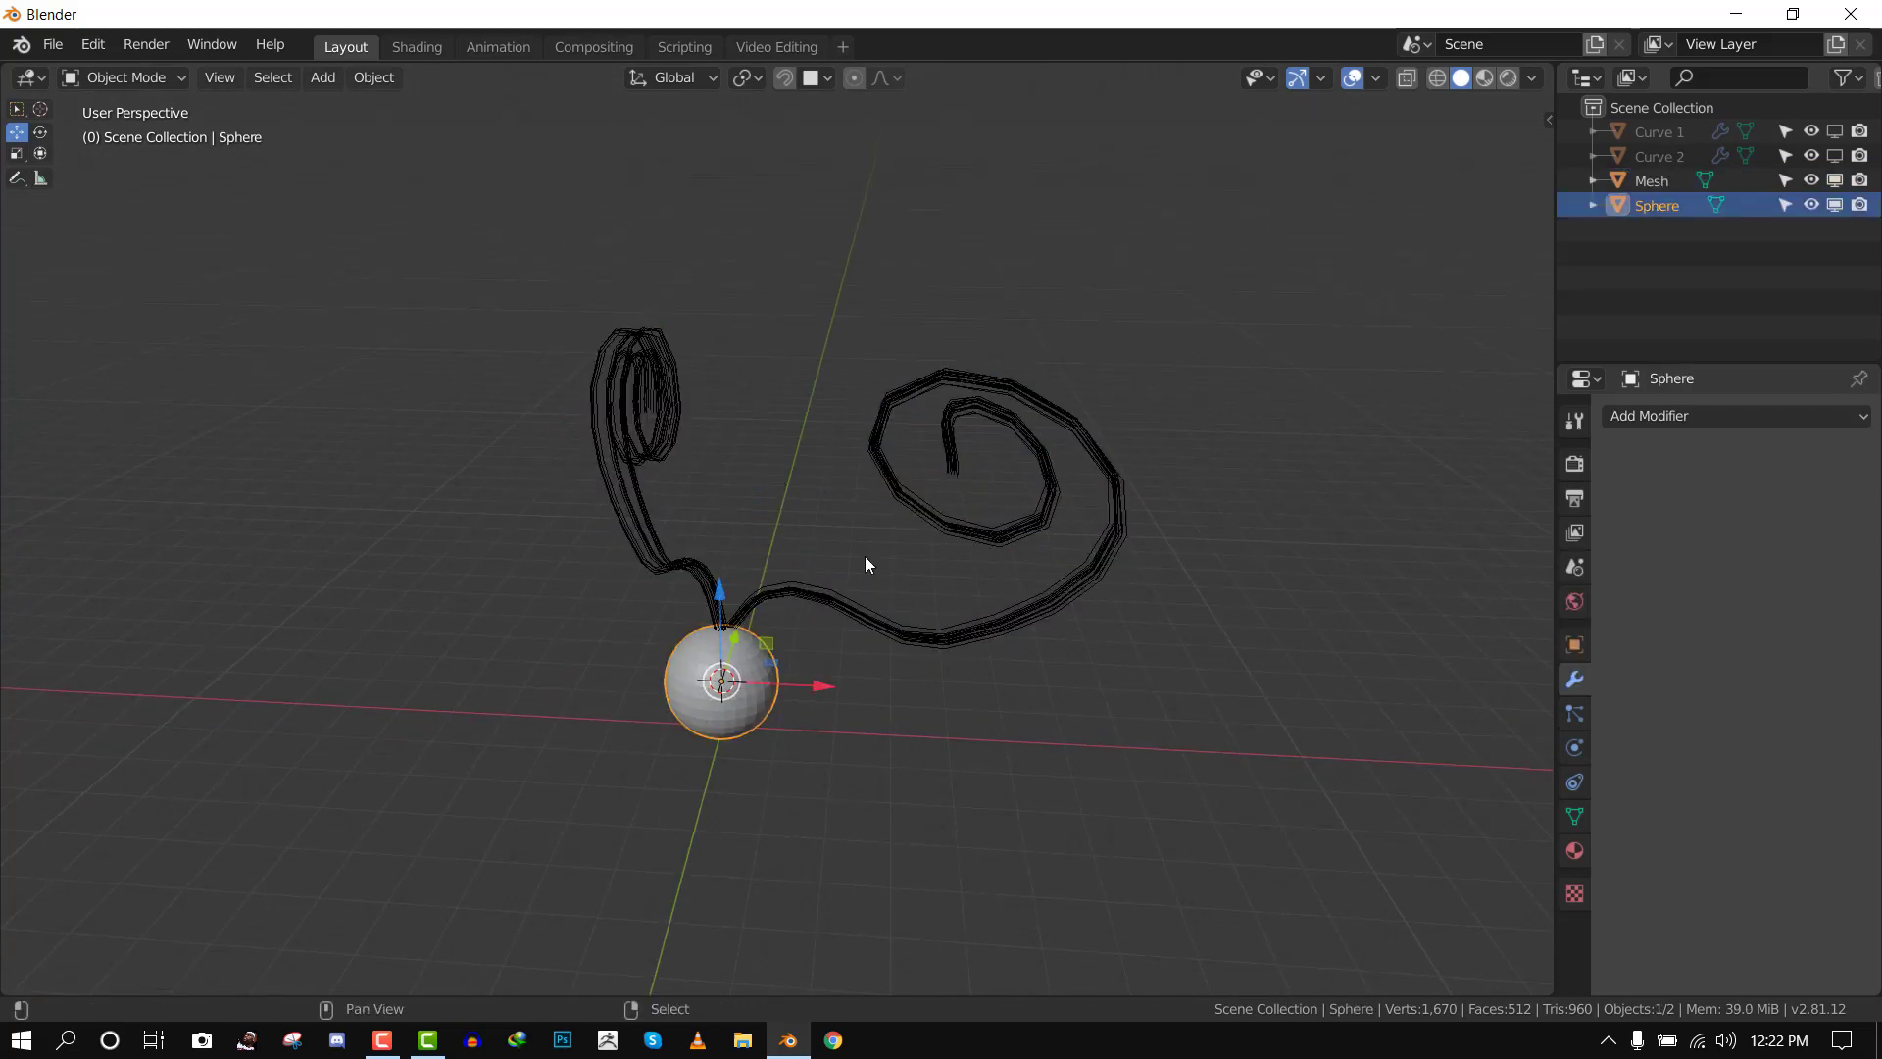
{"action": "key", "text": "shift+s"}
{"action": "left_click", "coordinate": [884, 710]}
{"action": "left_click", "coordinate": [908, 618]}
{"action": "right_click", "coordinate": [1057, 387]}
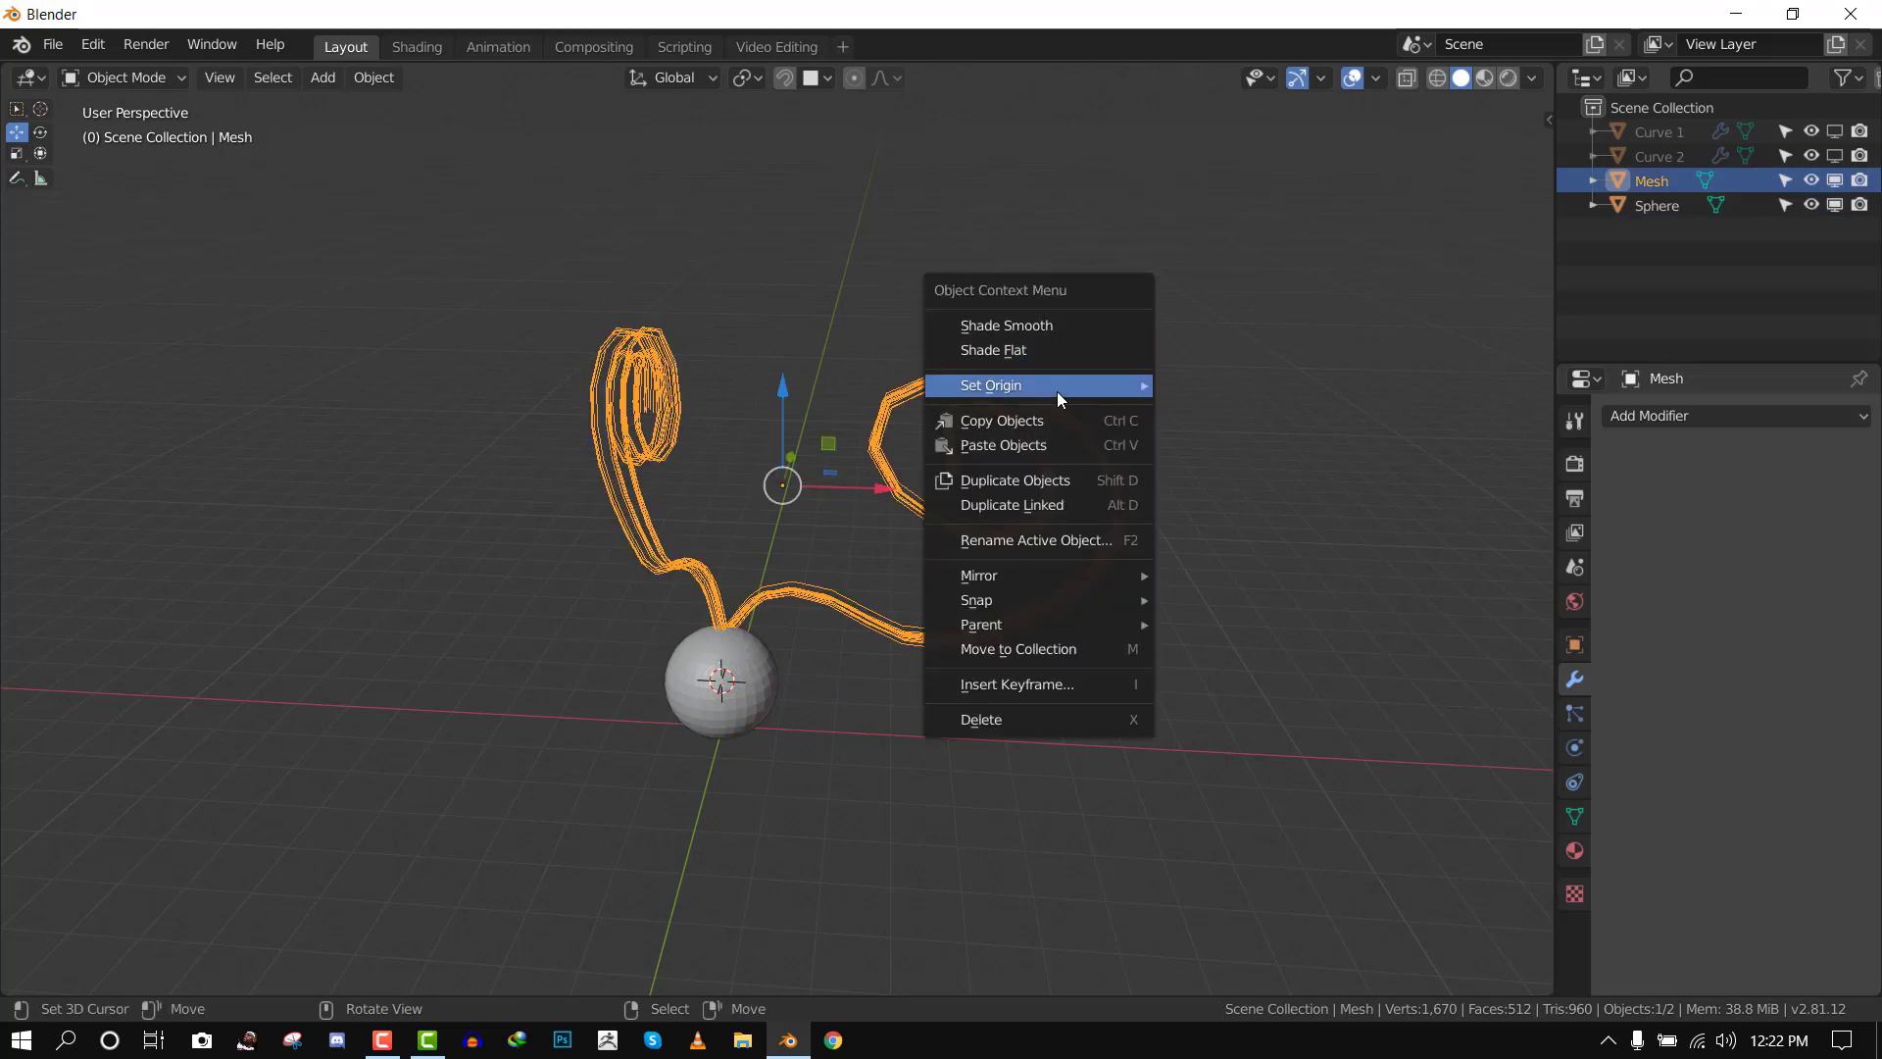
{"action": "mouse_move", "coordinate": [1057, 392]}
{"action": "left_click", "coordinate": [1265, 438]}
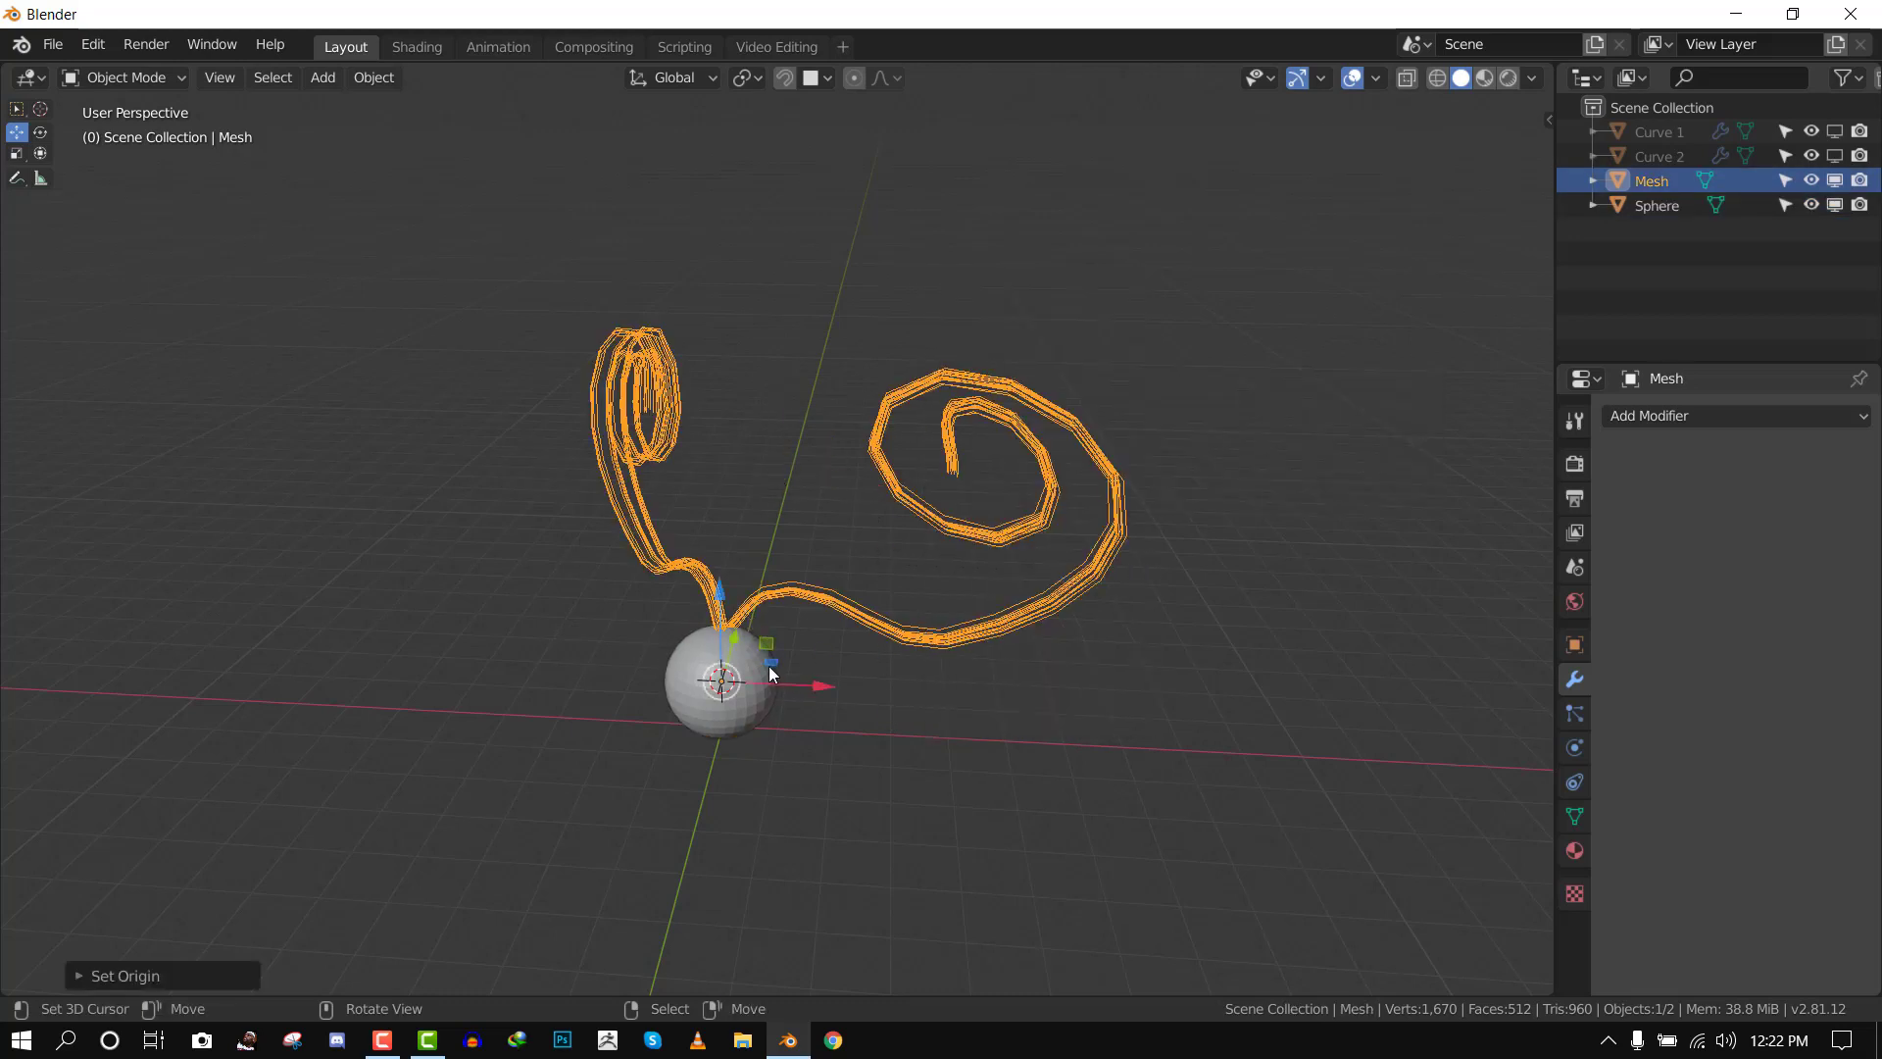
Add the sphere to the hair mesh selection as the active object and generate HairNet hair from fibers
{"action": "left_click", "coordinate": [721, 674], "text": "shift"}
{"action": "key", "text": "n"}
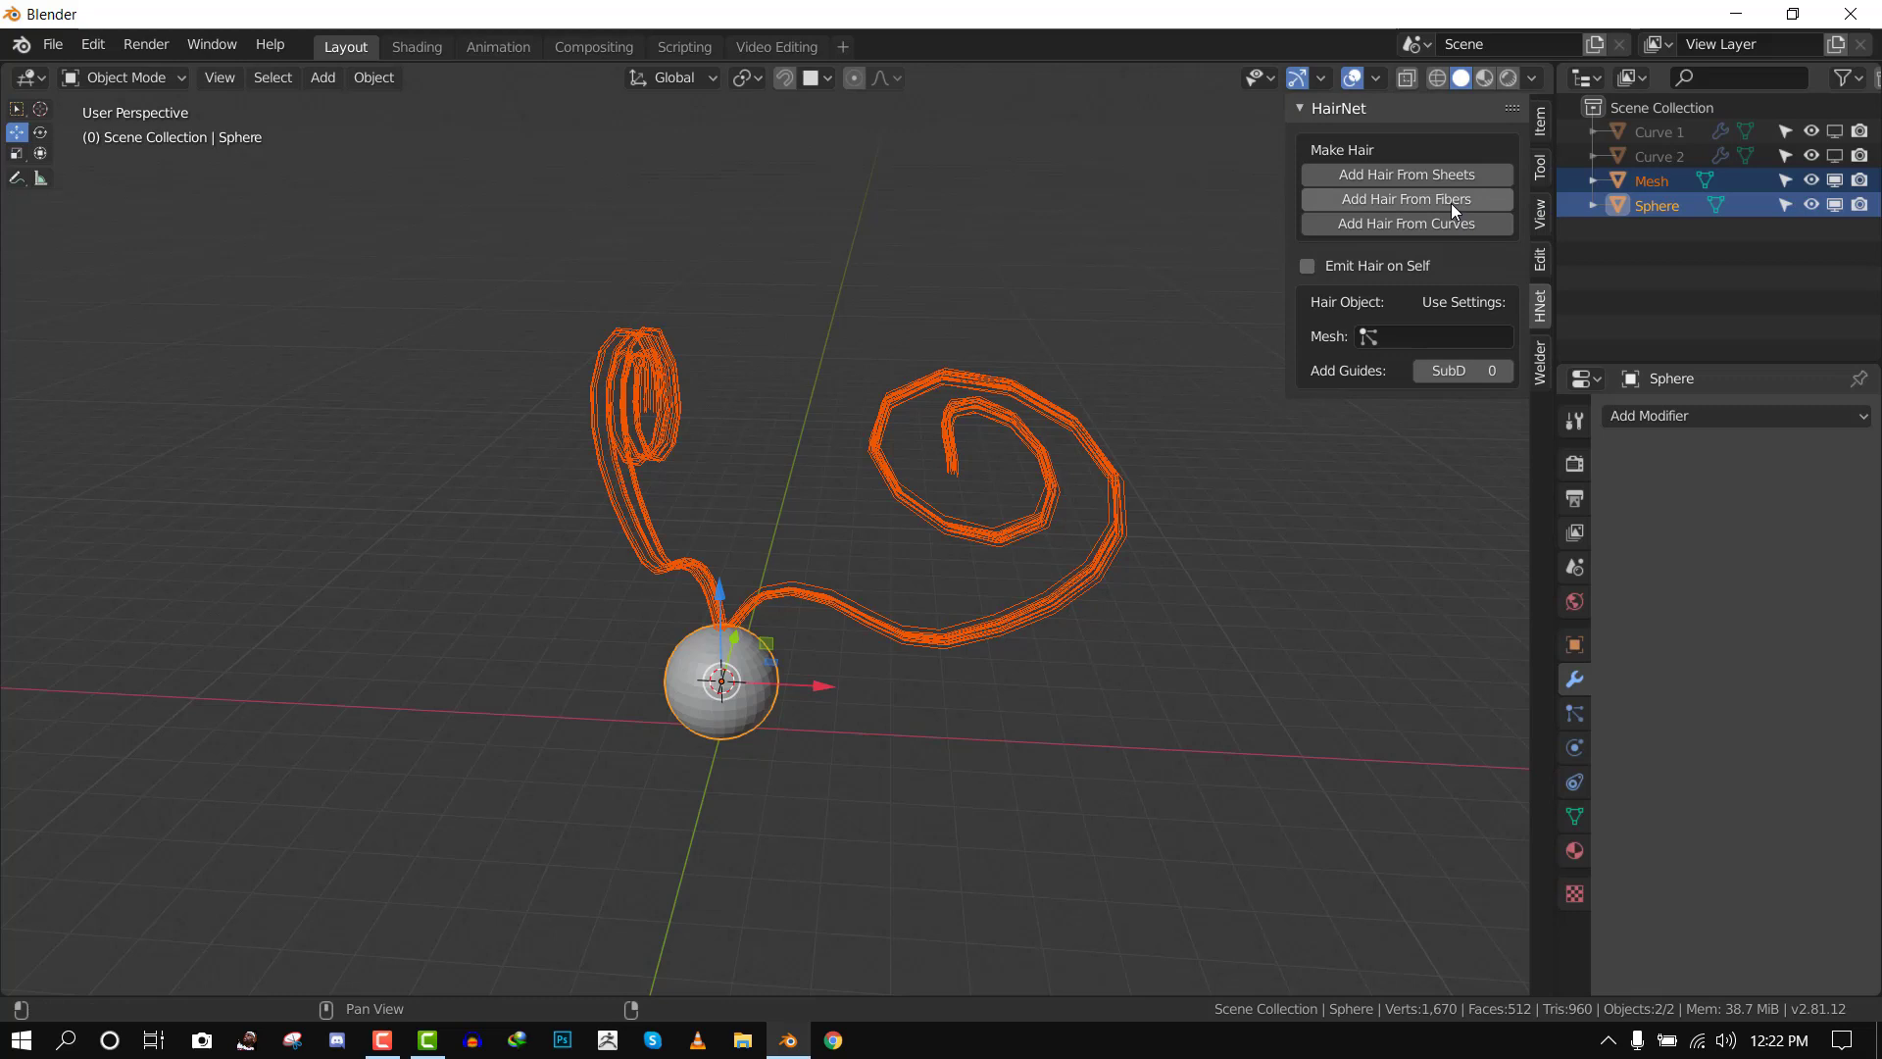
{"action": "left_click", "coordinate": [1427, 200]}
{"action": "key", "text": "n"}
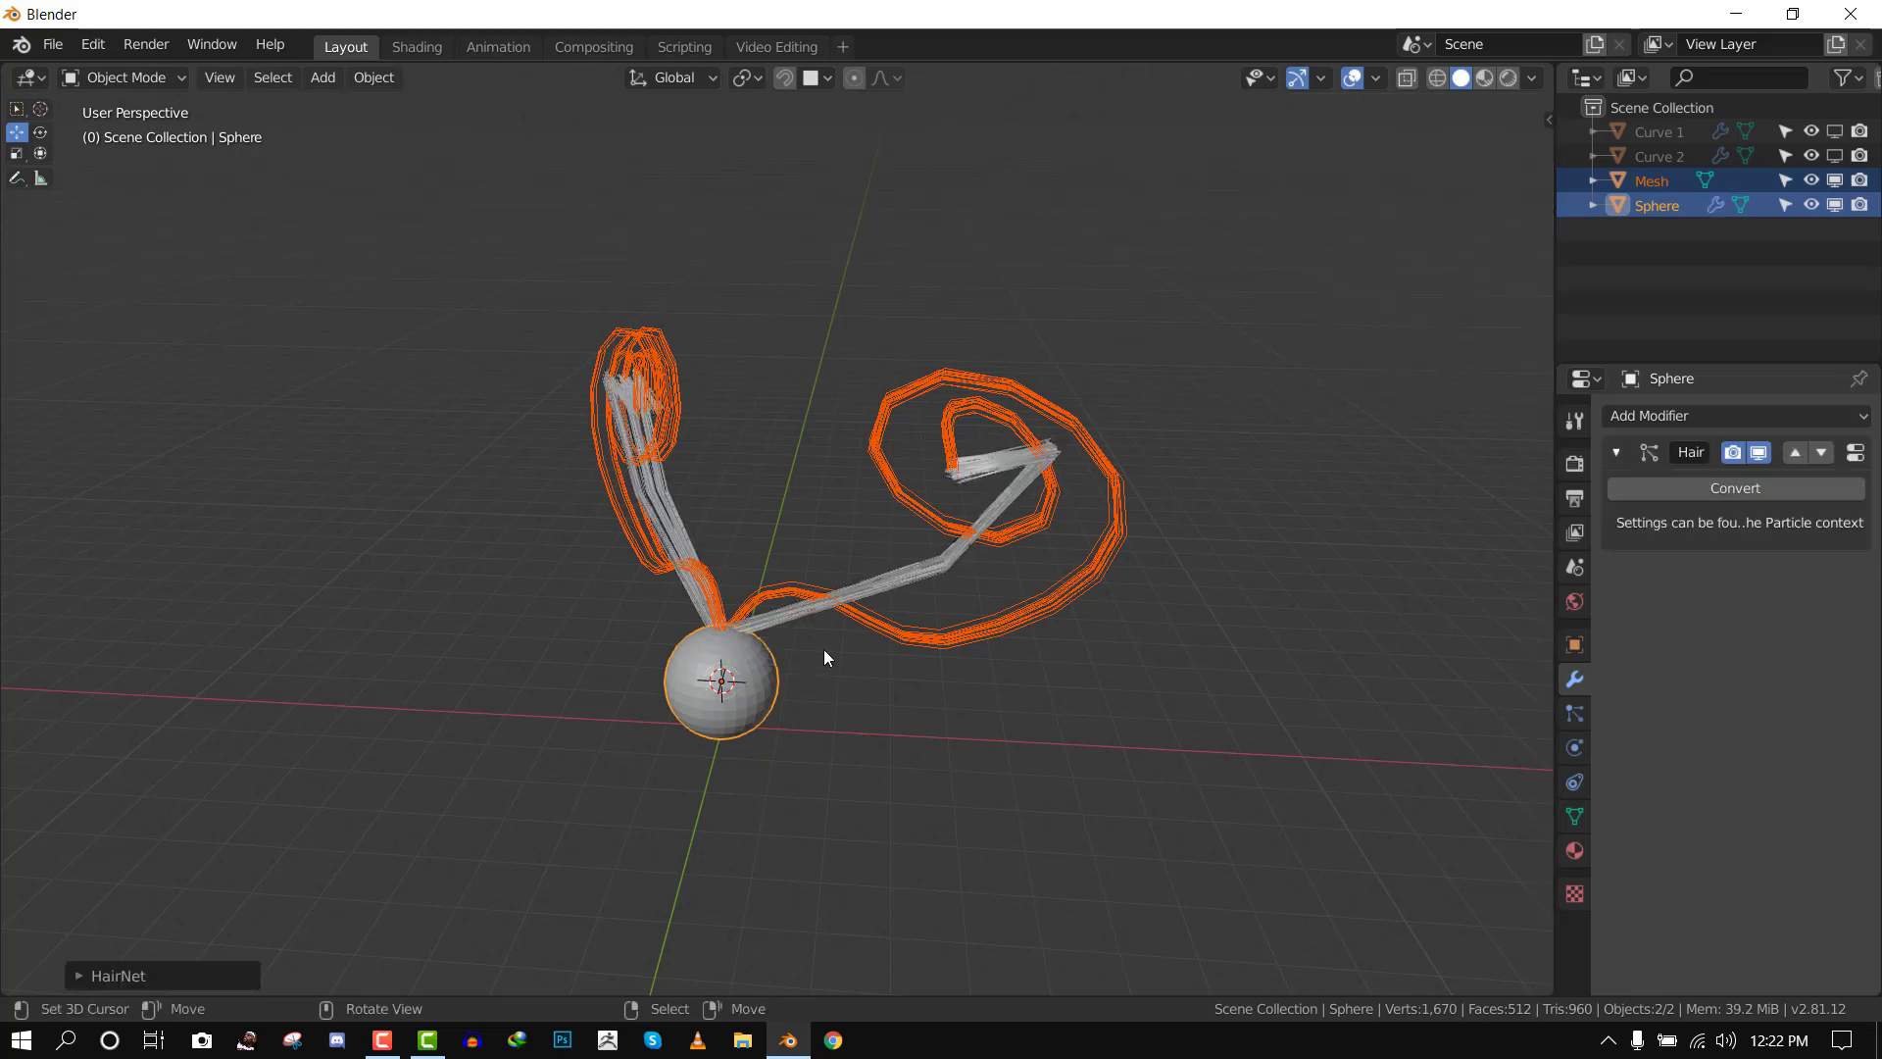
Delete the joined hair mesh, keeping the sphere with its new hair, and select the sphere
{"action": "middle_click_drag", "start_coordinate": [824, 649], "coordinate": [792, 700]}
{"action": "left_click", "coordinate": [1649, 182]}
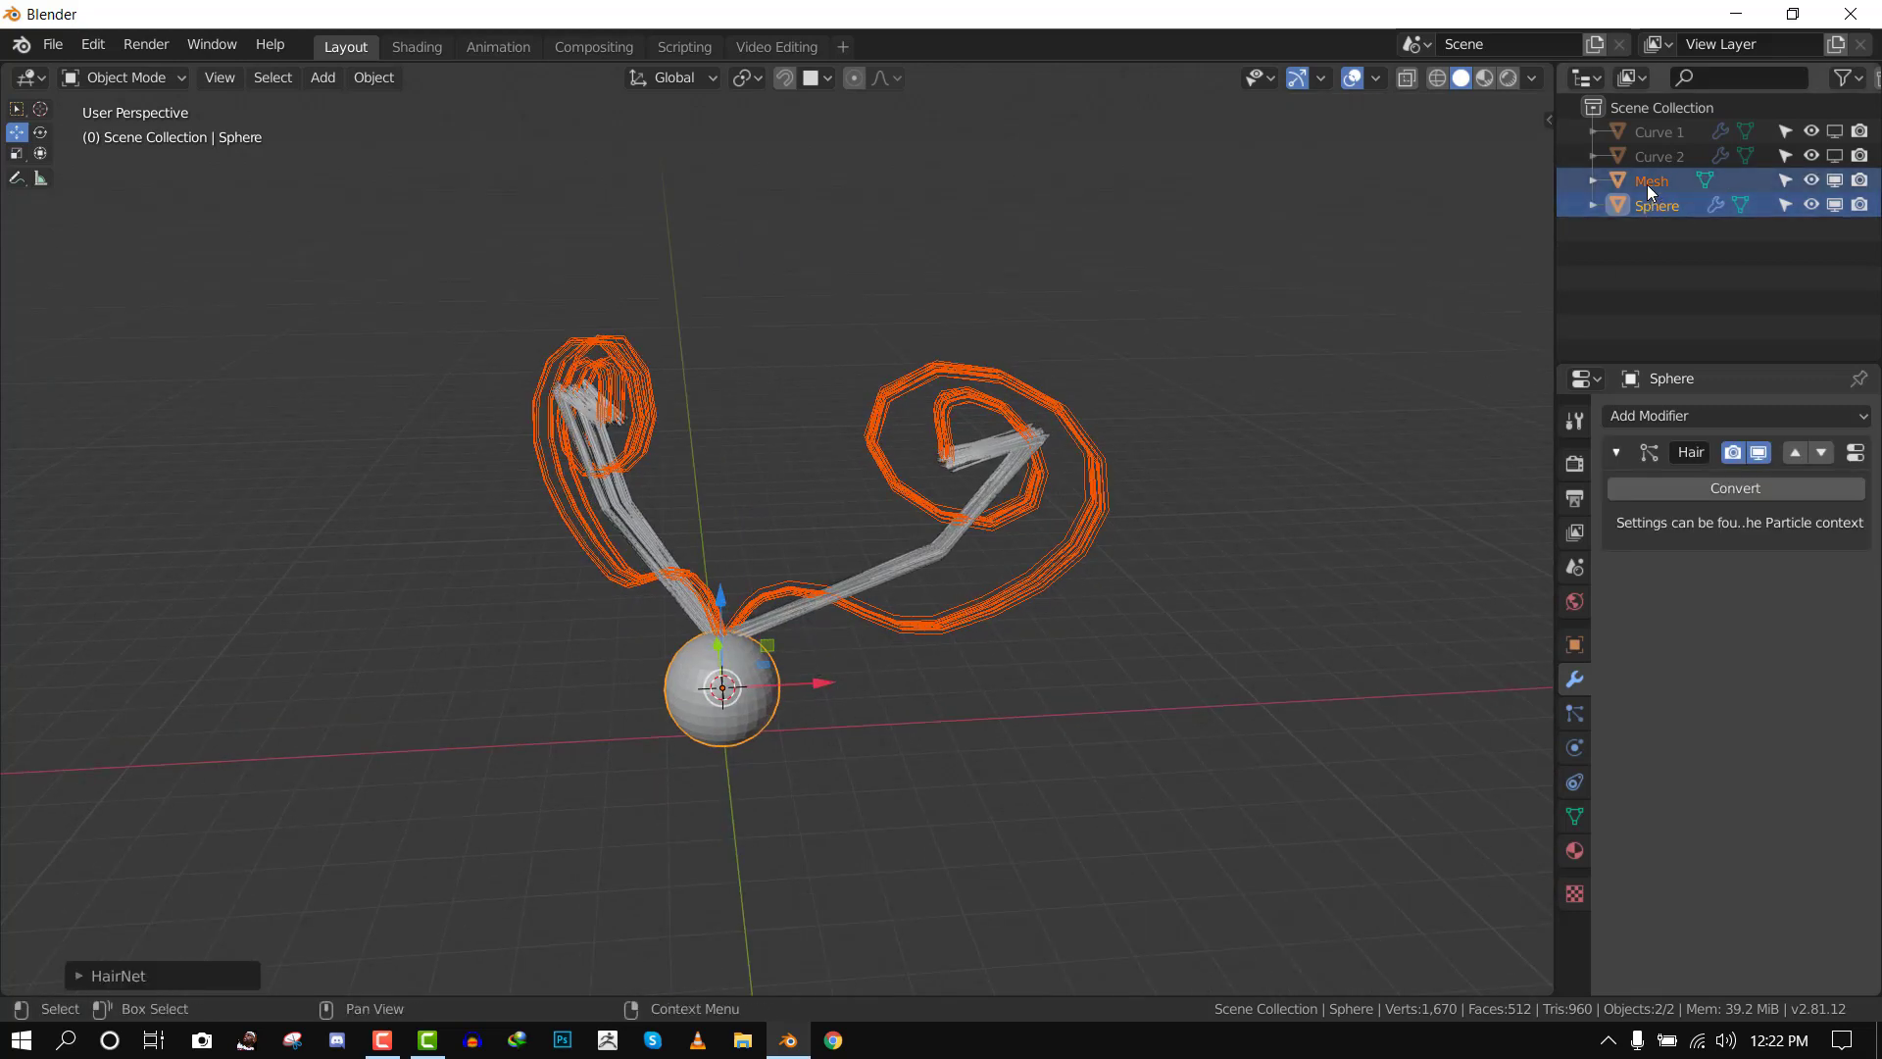
{"action": "key", "text": "Delete"}
{"action": "left_click", "coordinate": [753, 639]}
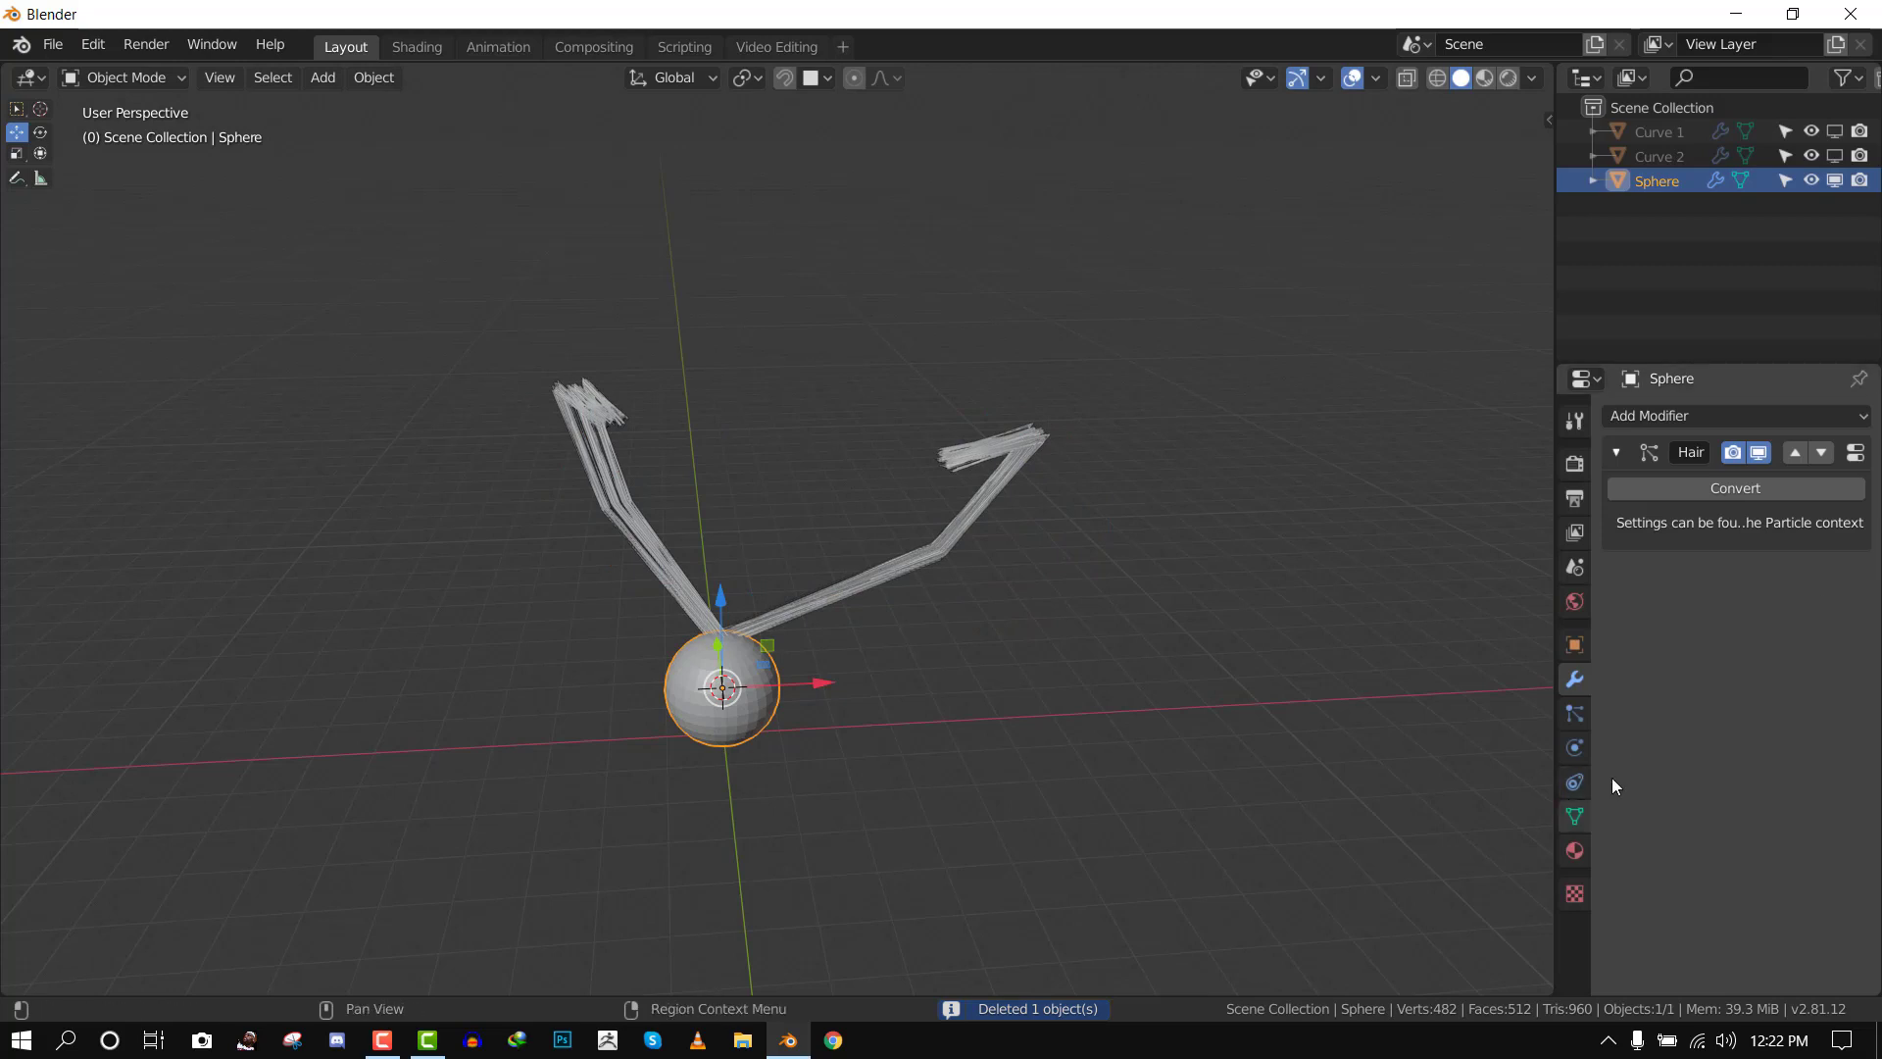
Set the viewport Strand Steps of the sphere's hair to 7 and look at the hair from the front
{"action": "left_click", "coordinate": [1572, 720]}
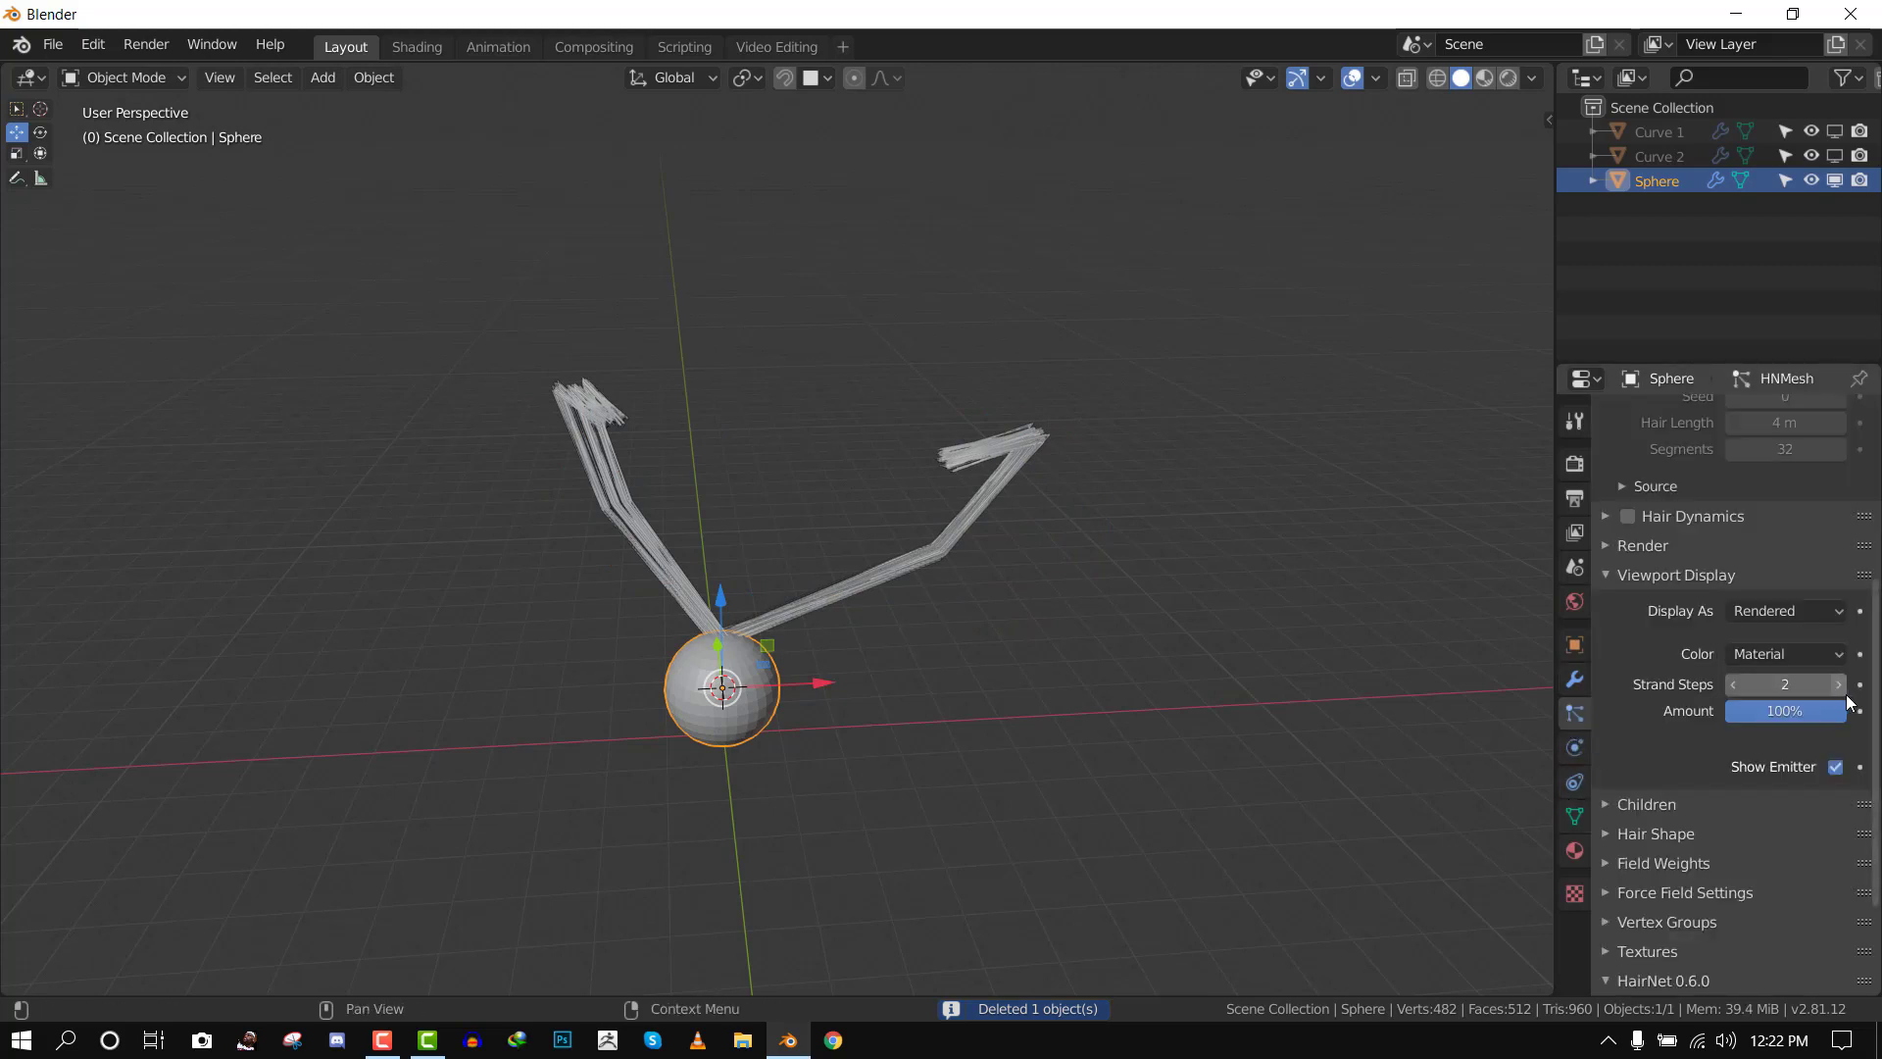
{"action": "left_click", "coordinate": [1841, 688]}
{"action": "left_click", "coordinate": [1842, 689]}
{"action": "left_click", "coordinate": [1841, 688]}
{"action": "left_click", "coordinate": [1841, 688]}
{"action": "left_click", "coordinate": [1840, 684]}
{"action": "middle_click_drag", "start_coordinate": [933, 678], "coordinate": [974, 666]}
{"action": "key", "text": "KP_1"}
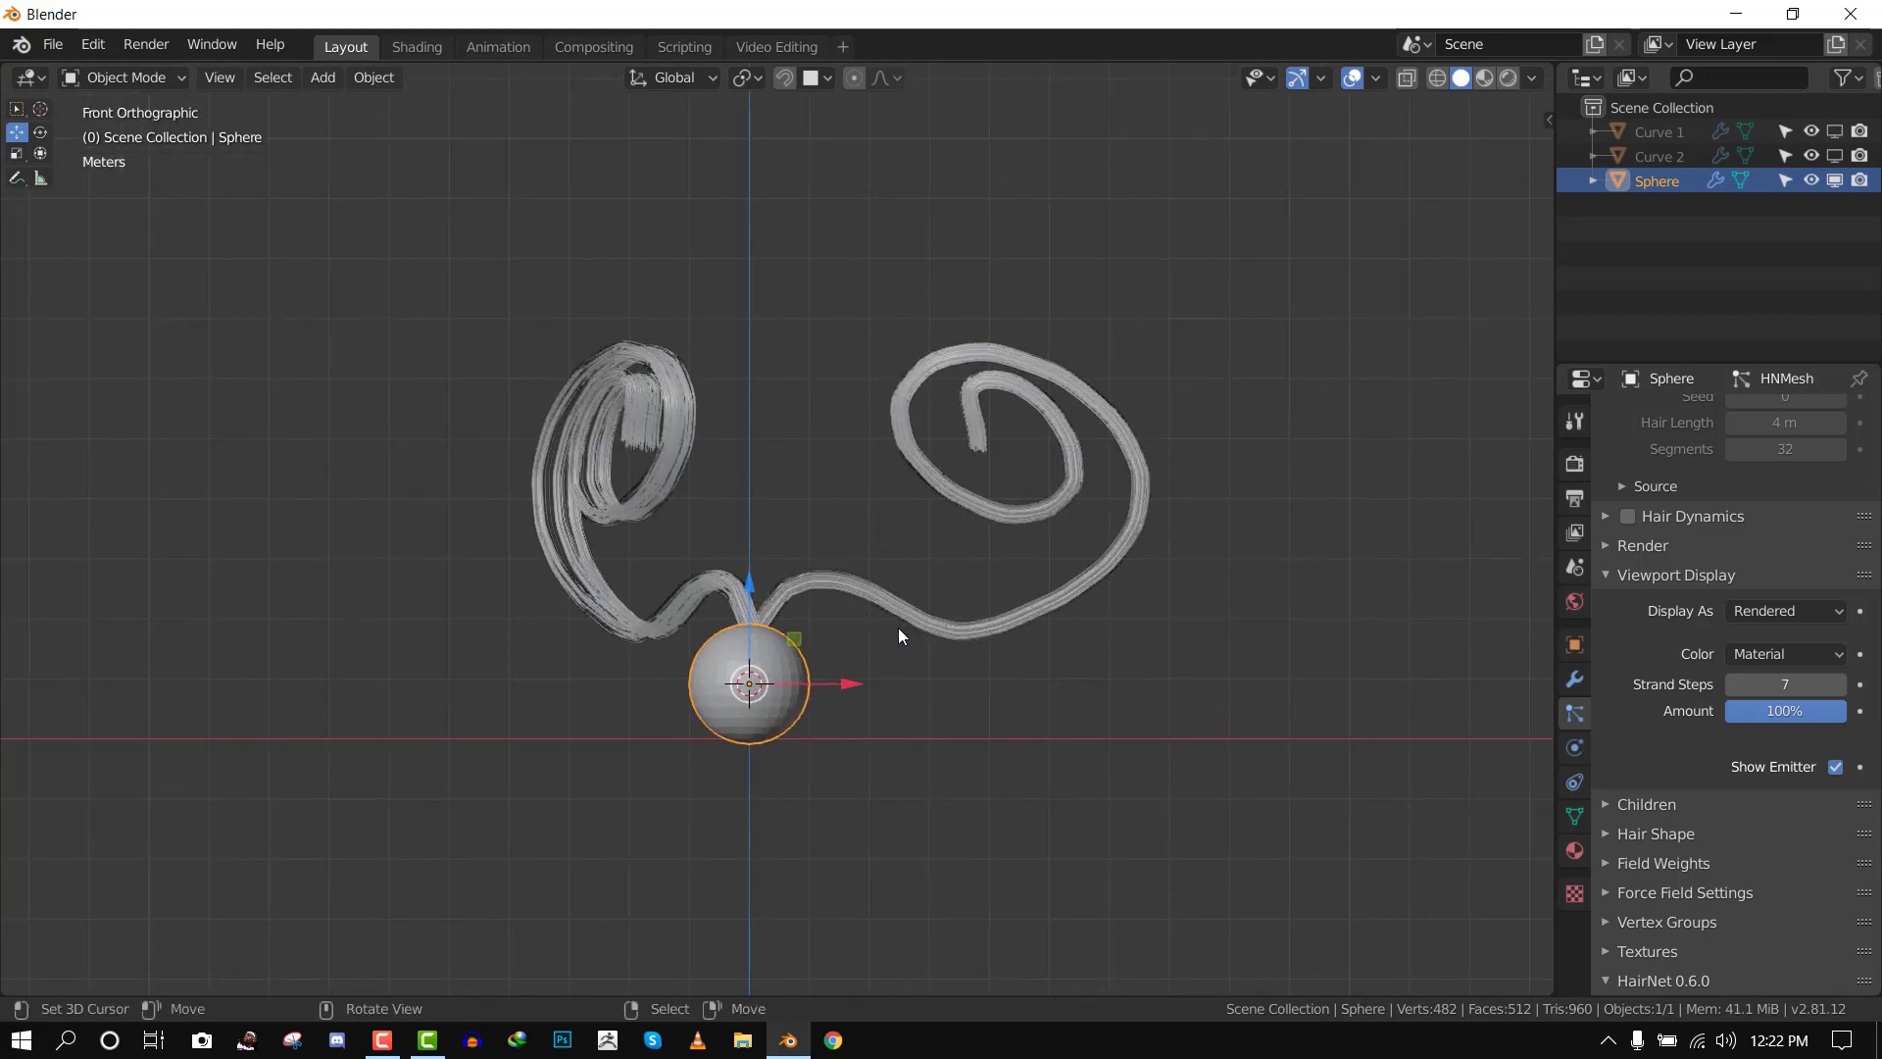
Try pulling vertices near the sphere's top outward into spikes, comparing the mesh and its hair between Edit and Object Mode
{"action": "key", "text": "Tab"}
{"action": "scroll", "coordinate": [853, 657], "scroll_direction": "up", "scroll_amount": 3}
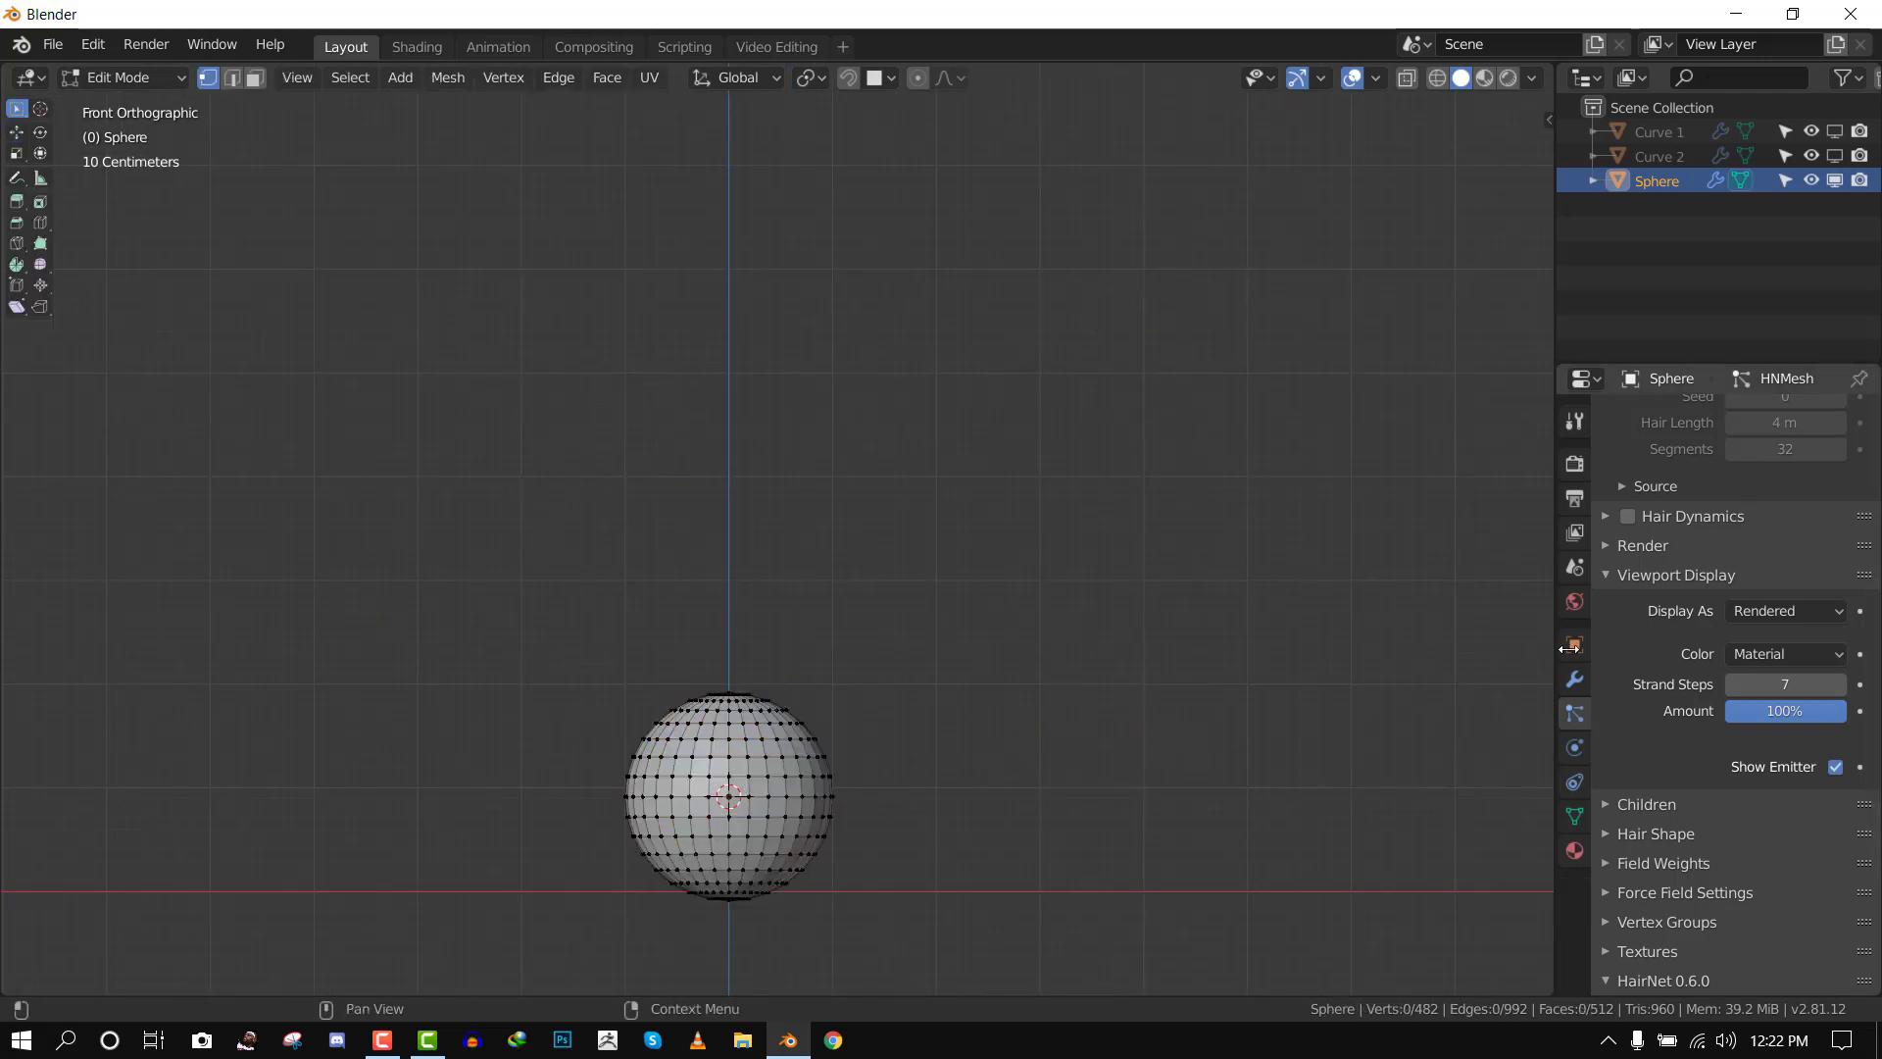
{"action": "right_click_drag", "start_coordinate": [793, 700], "coordinate": [929, 517]}
{"action": "key", "text": "Tab"}
{"action": "middle_click_drag", "start_coordinate": [956, 528], "coordinate": [820, 484]}
{"action": "key", "text": "Tab"}
{"action": "key", "text": "Tab"}
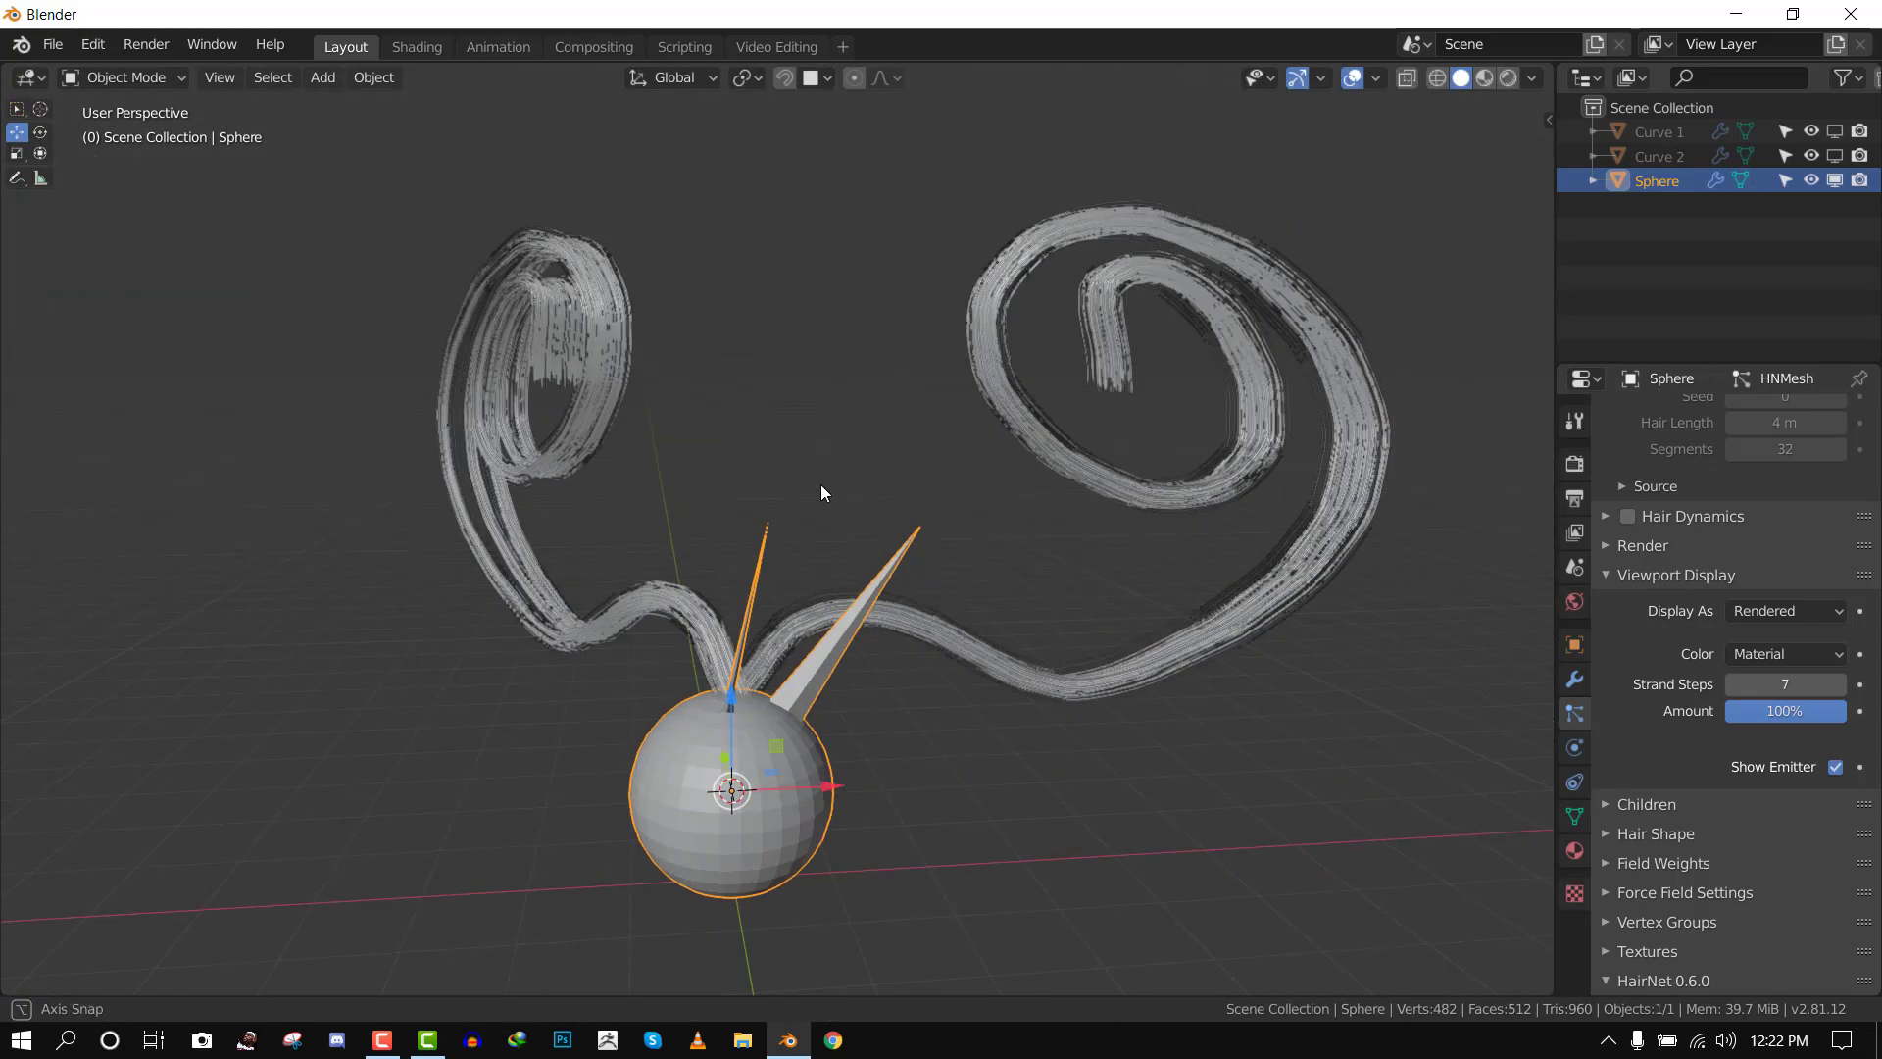
{"action": "key", "text": "Tab"}
{"action": "key", "text": "Tab"}
{"action": "key", "text": "Tab"}
{"action": "key", "text": "Tab"}
{"action": "key", "text": "Tab"}
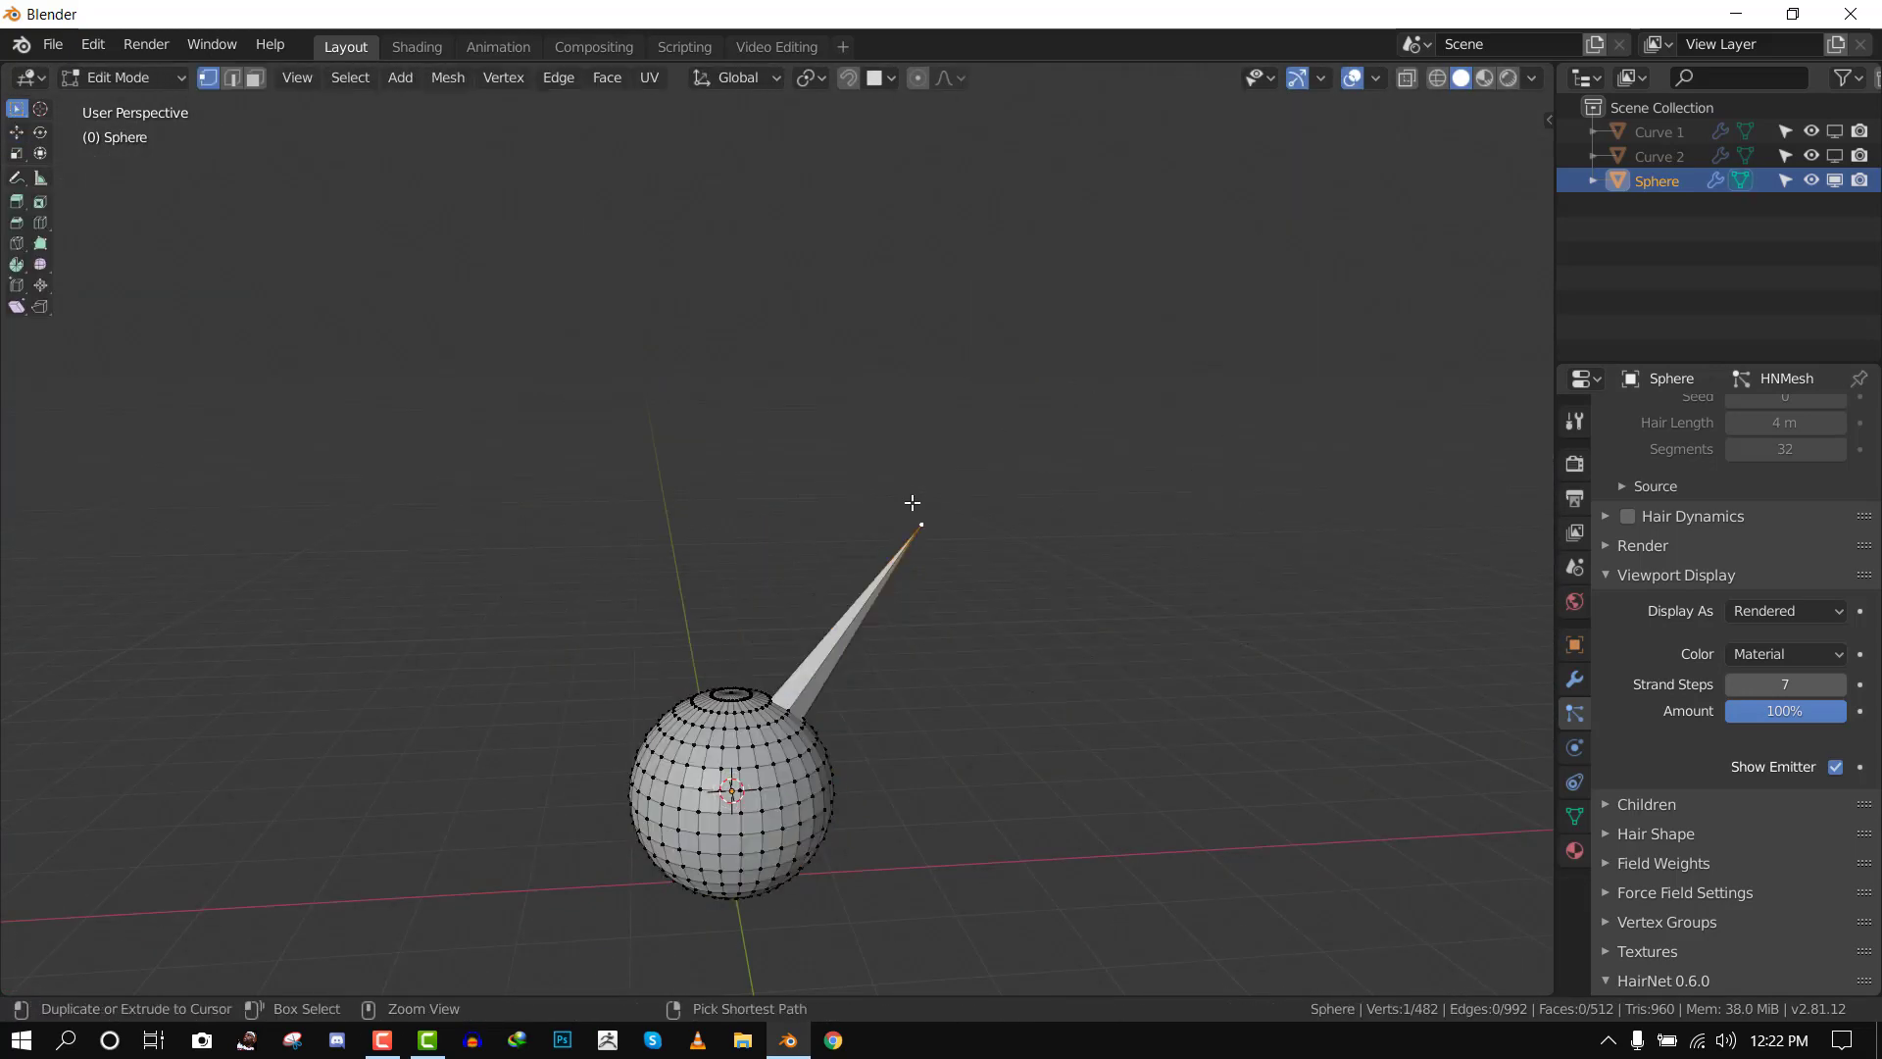
Undo the vertex edits on the sphere, return to Object Mode and view the hair from the front
{"action": "key", "text": "ctrl+z"}
{"action": "key", "text": "Tab"}
{"action": "key", "text": "KP_1"}
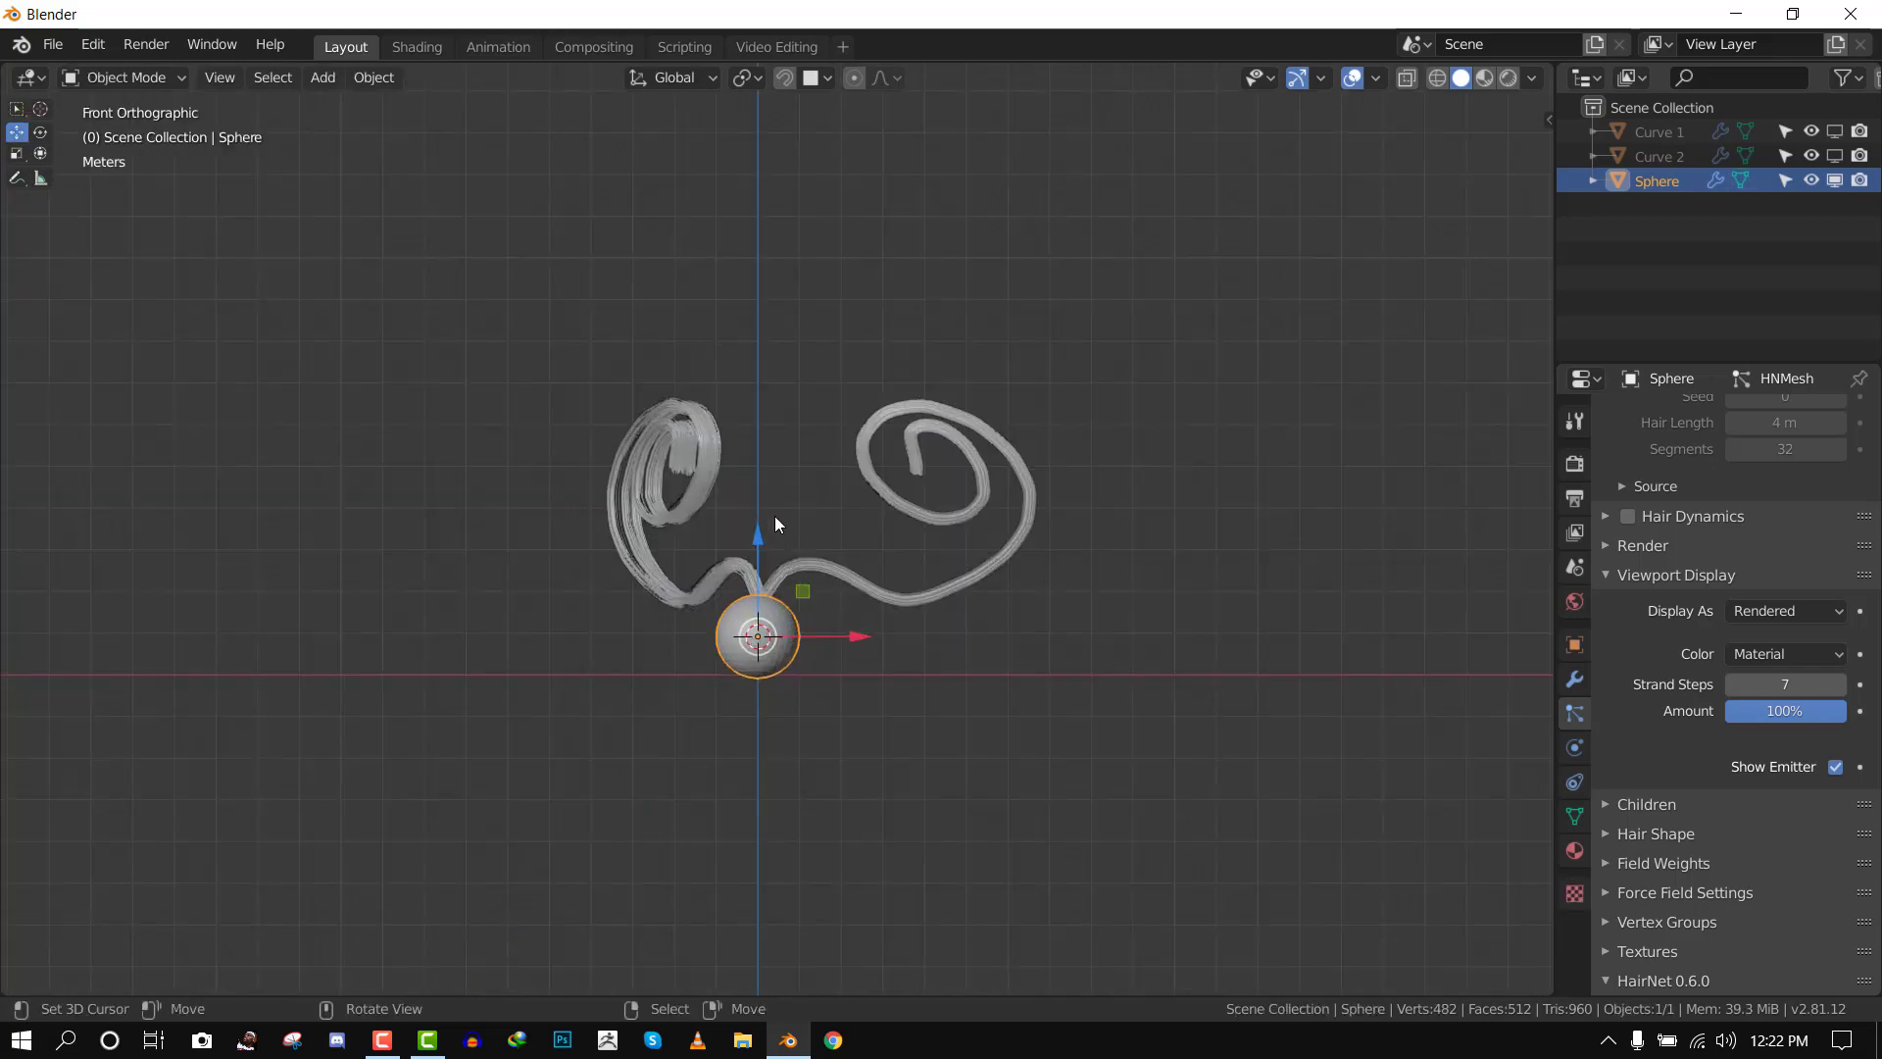